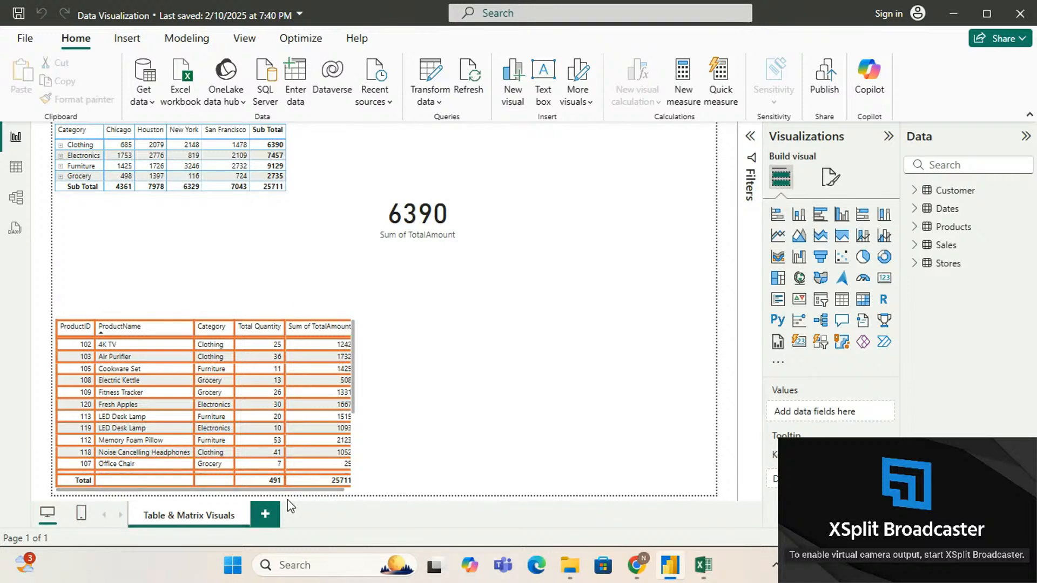
Add a new report page and insert an enlarged stacked bar chart in its upper-left area.
left_click(268, 515)
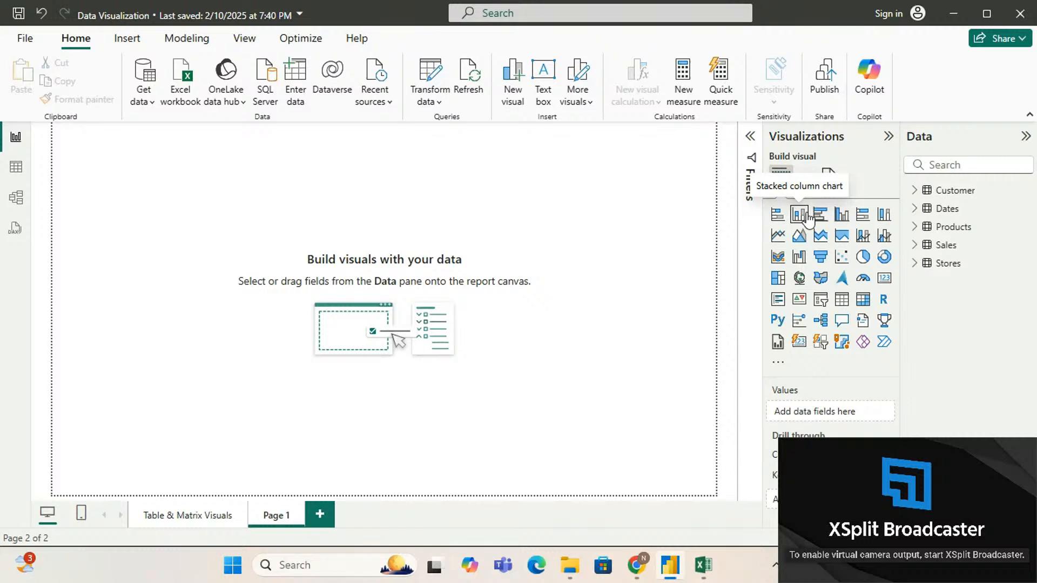
left_click(778, 216)
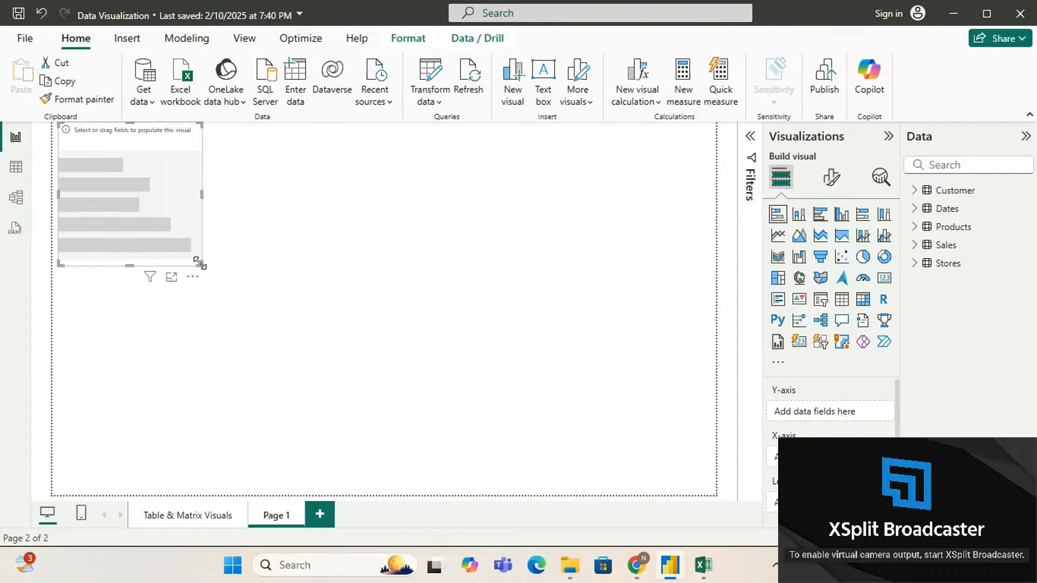
left_click_drag(199, 263, 395, 341)
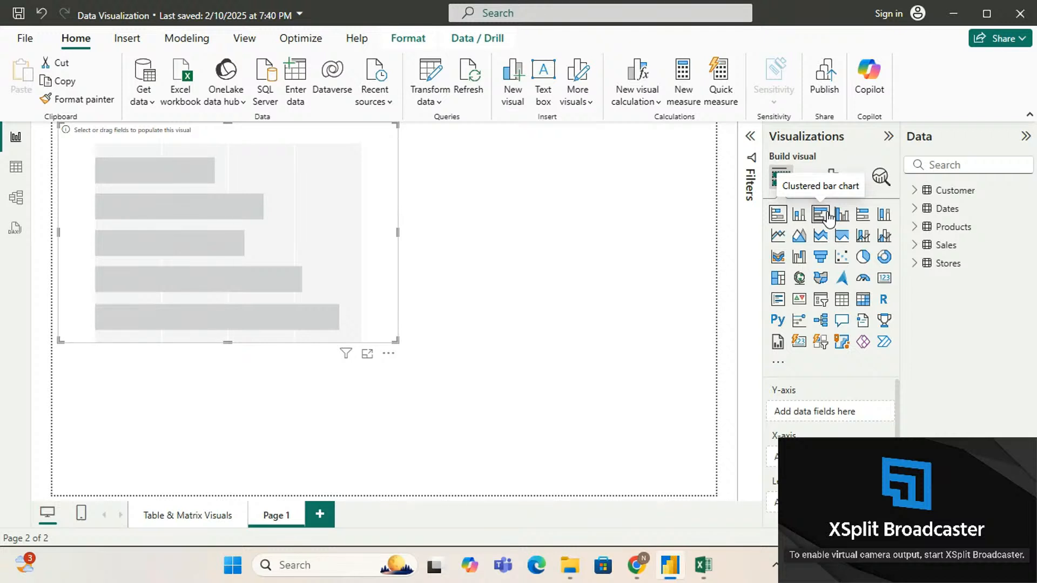
Assign ProductName to the chart's Y-axis and TotalAmount from Sales to its X-axis, and enlarge the chart.
left_click(922, 251)
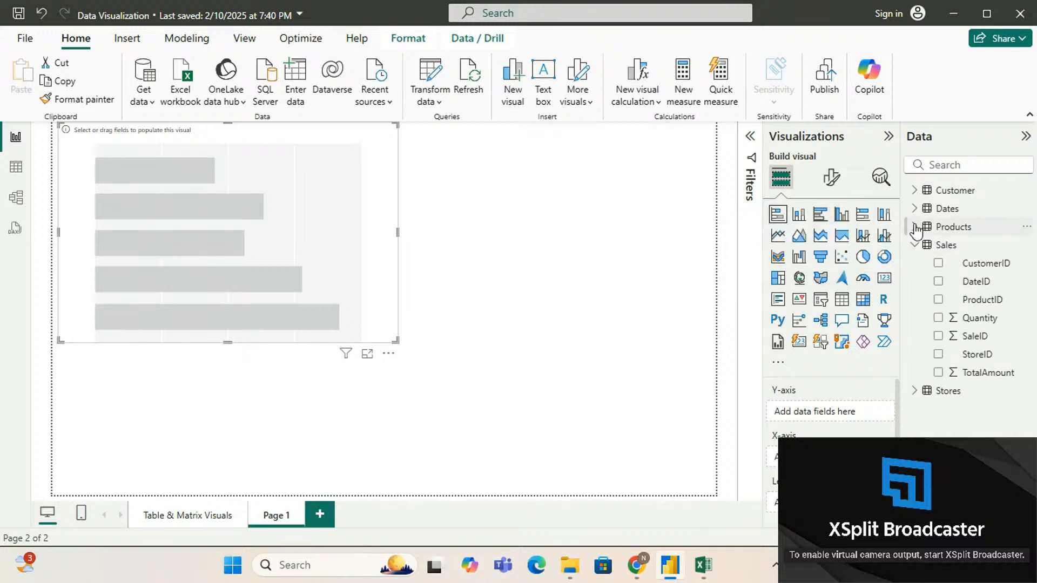
left_click(919, 227)
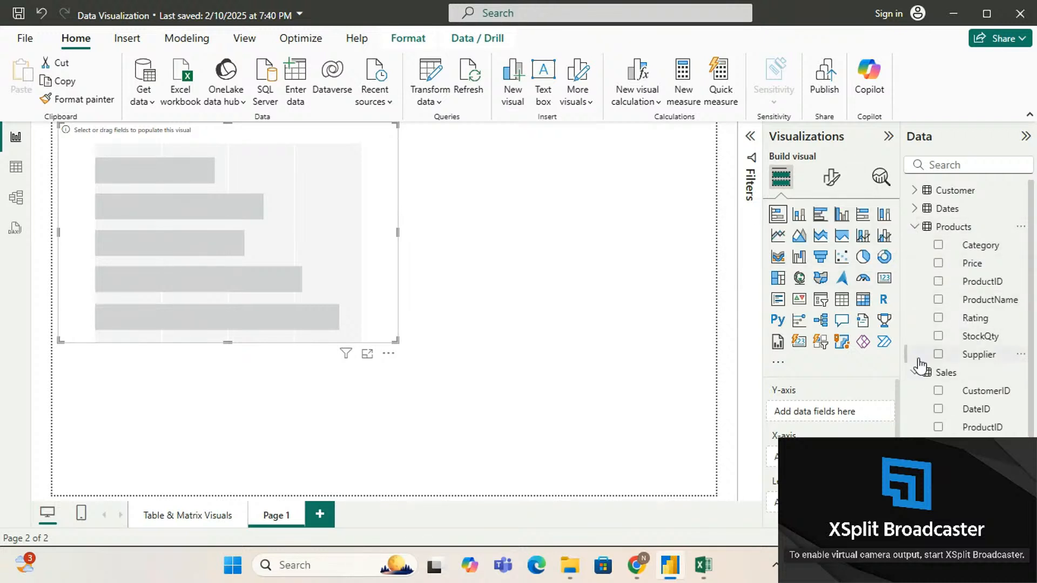
left_click(939, 301)
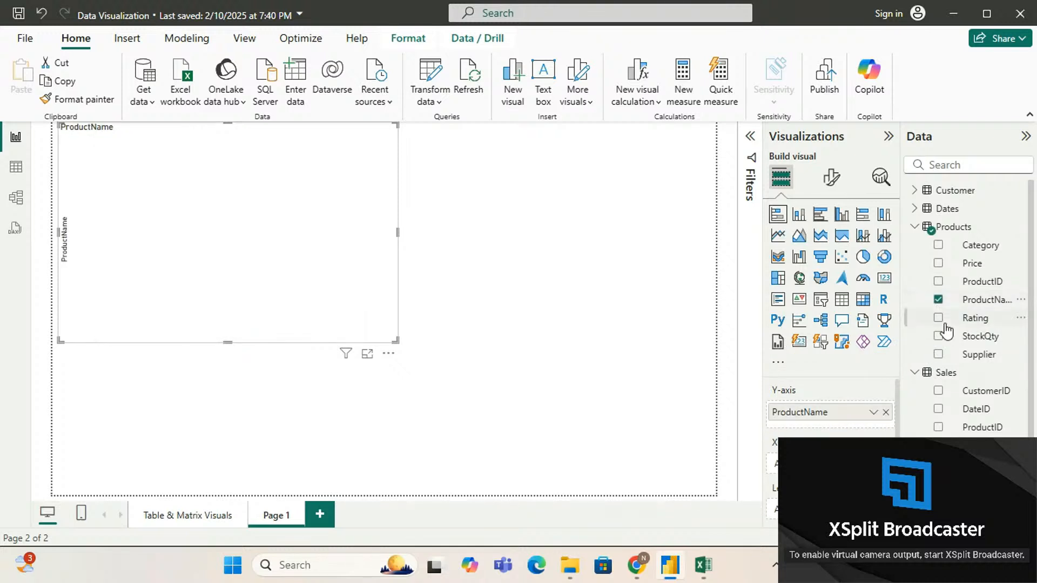
scroll(956, 421, "down", 1)
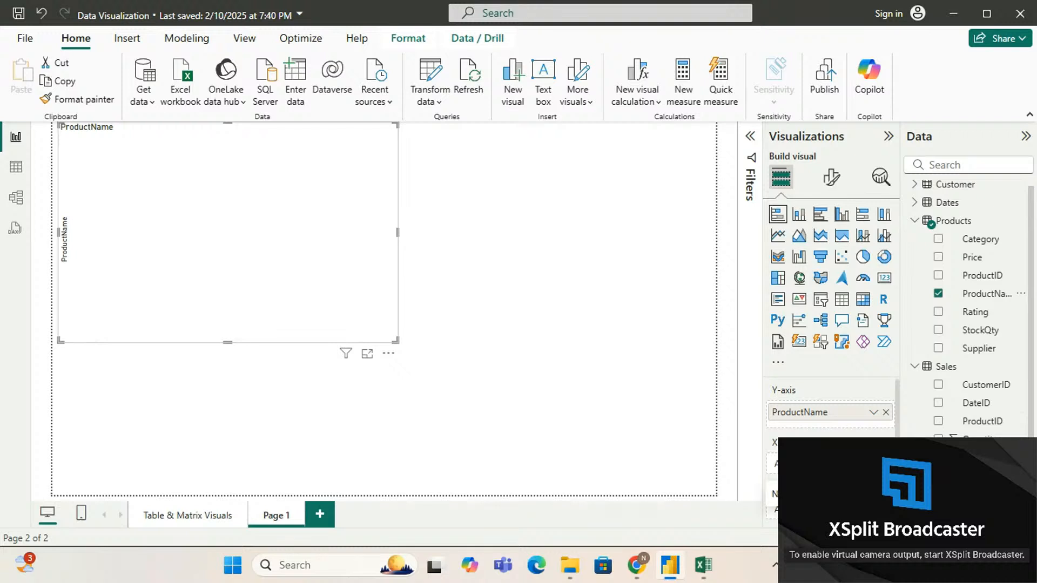
left_click_drag(987, 476, 831, 465)
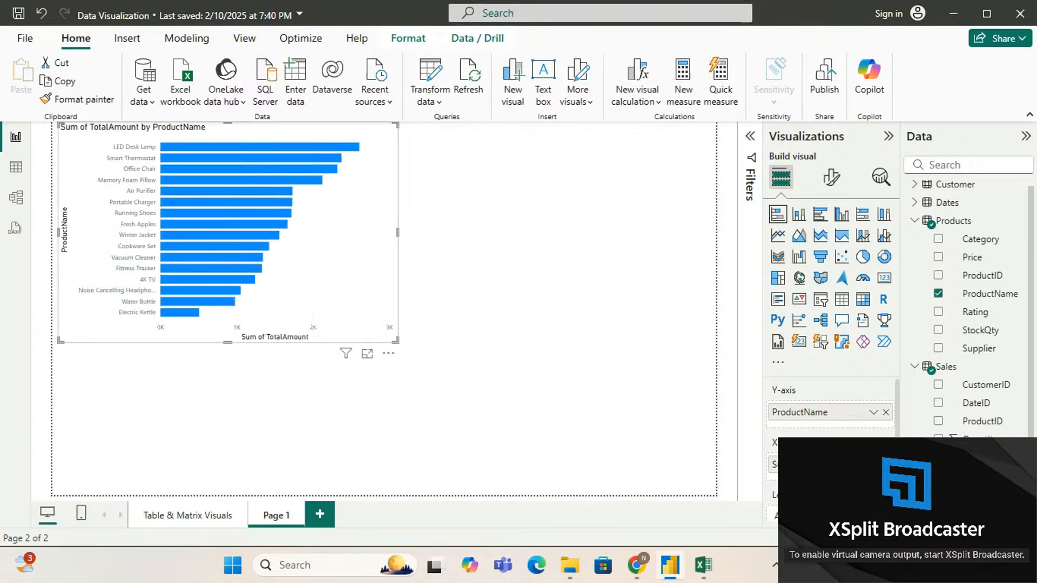
left_click_drag(397, 345, 475, 430)
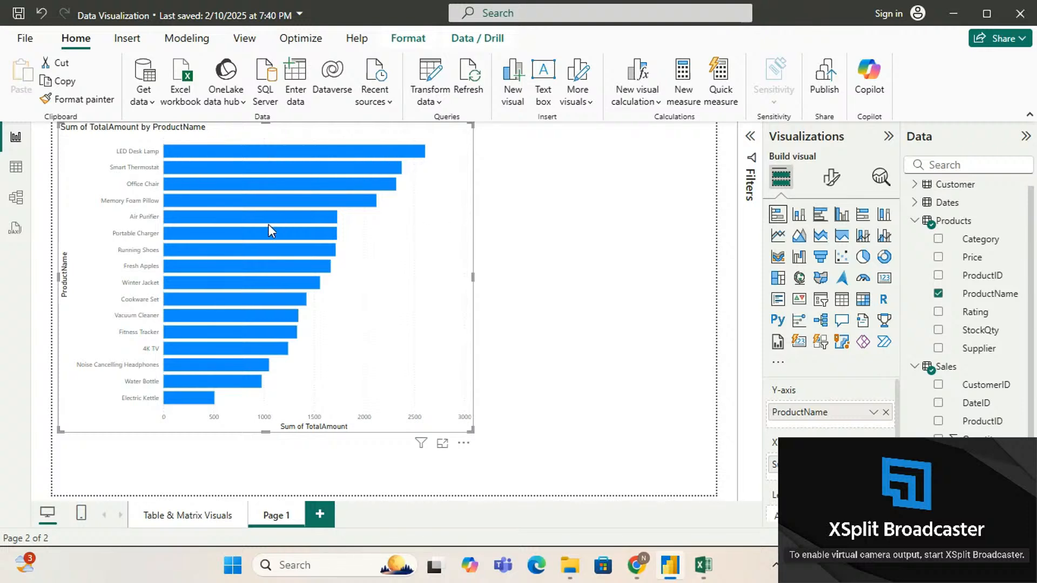
Add the Category field from Products as the chart's legend and widen the chart.
scroll(773, 465, "down", 2)
scroll(805, 415, "down", 1)
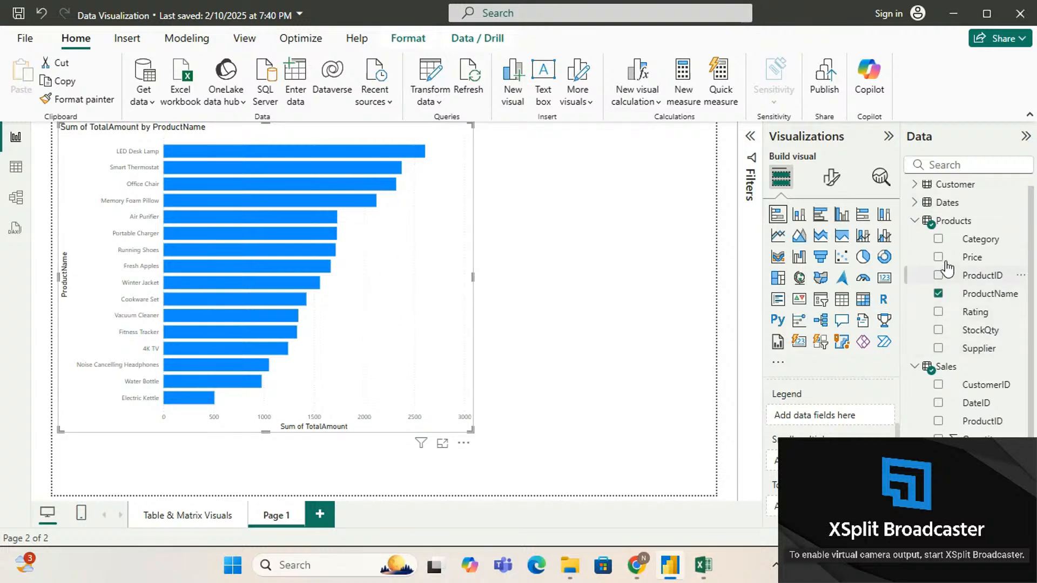
left_click(939, 239)
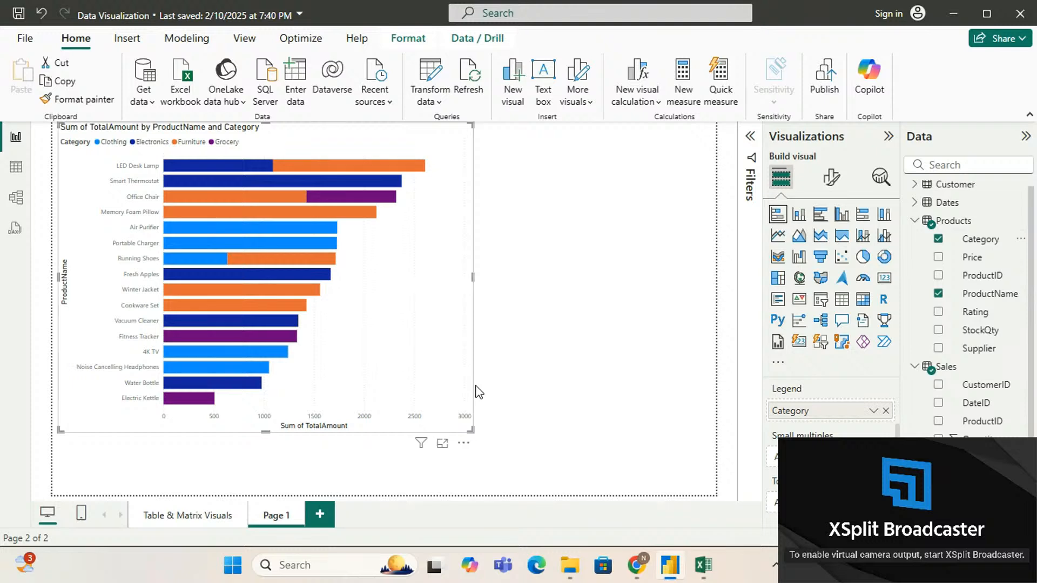
left_click_drag(471, 431, 540, 444)
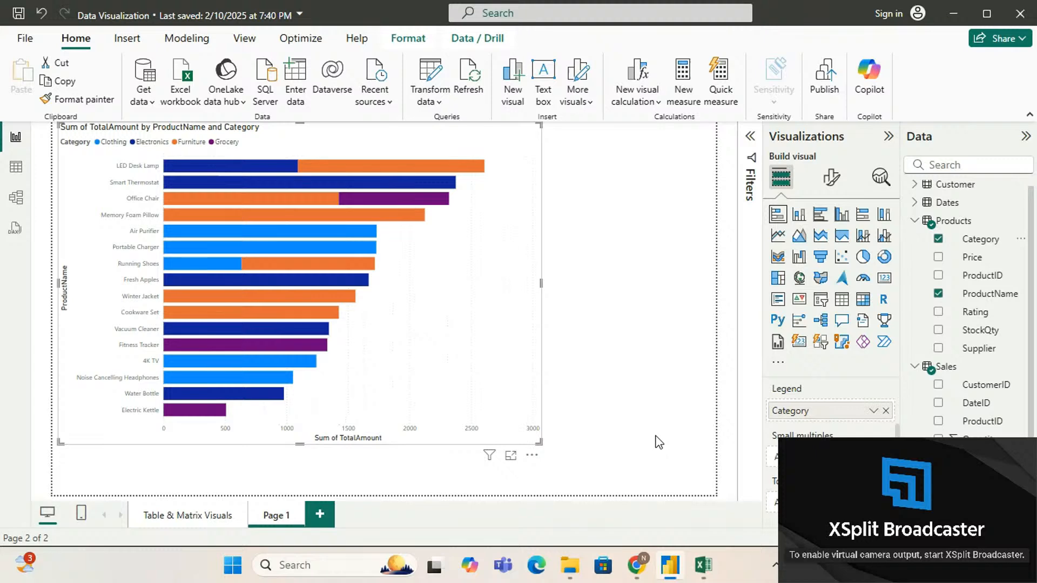
Replace Category in the chart's legend with the Location field from the Stores table.
scroll(832, 411, "up", 4)
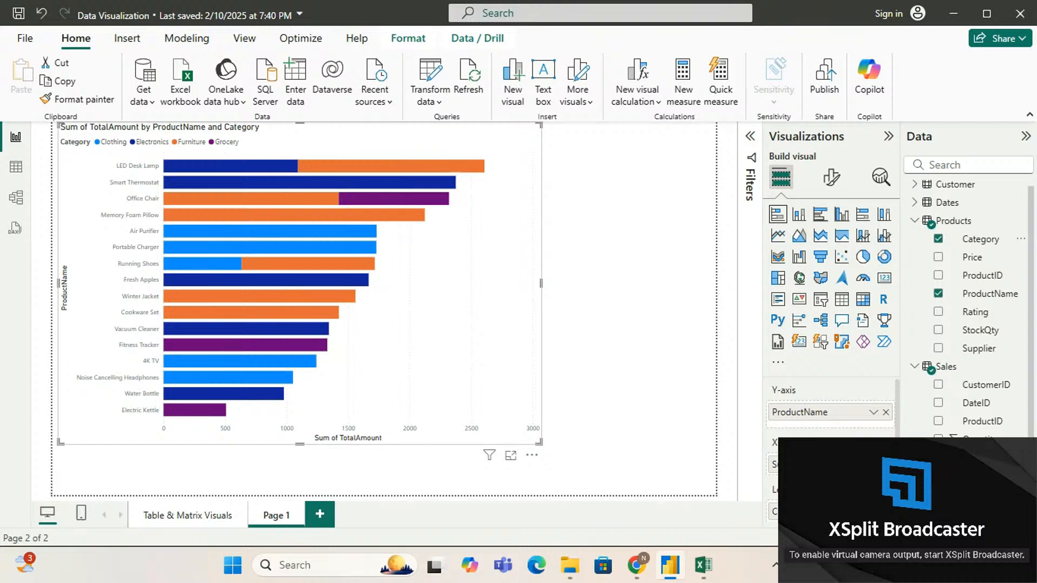
scroll(832, 411, "down", 2)
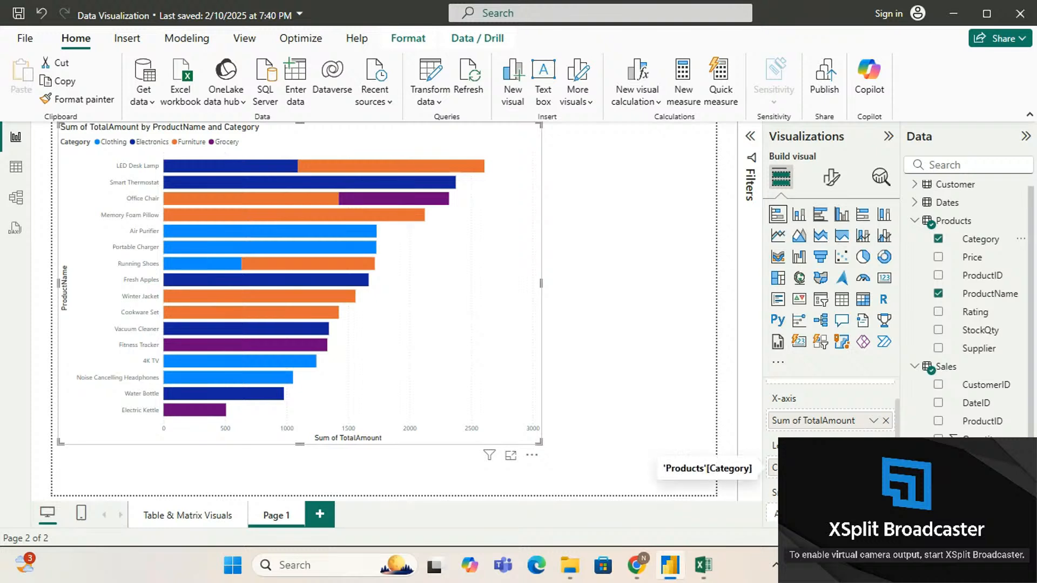
left_click(886, 468)
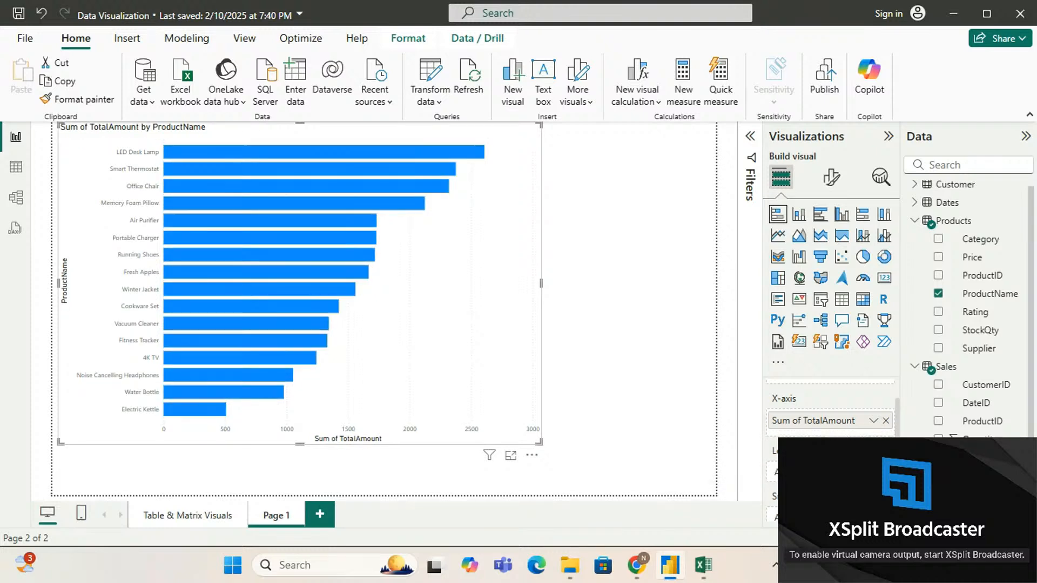
scroll(942, 378, "down", 5)
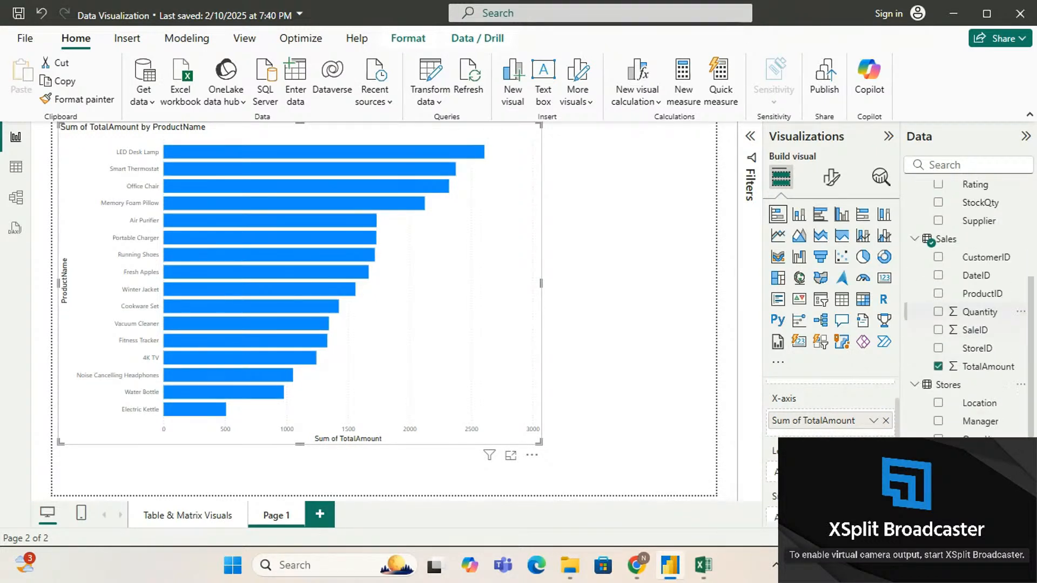
left_click(939, 405)
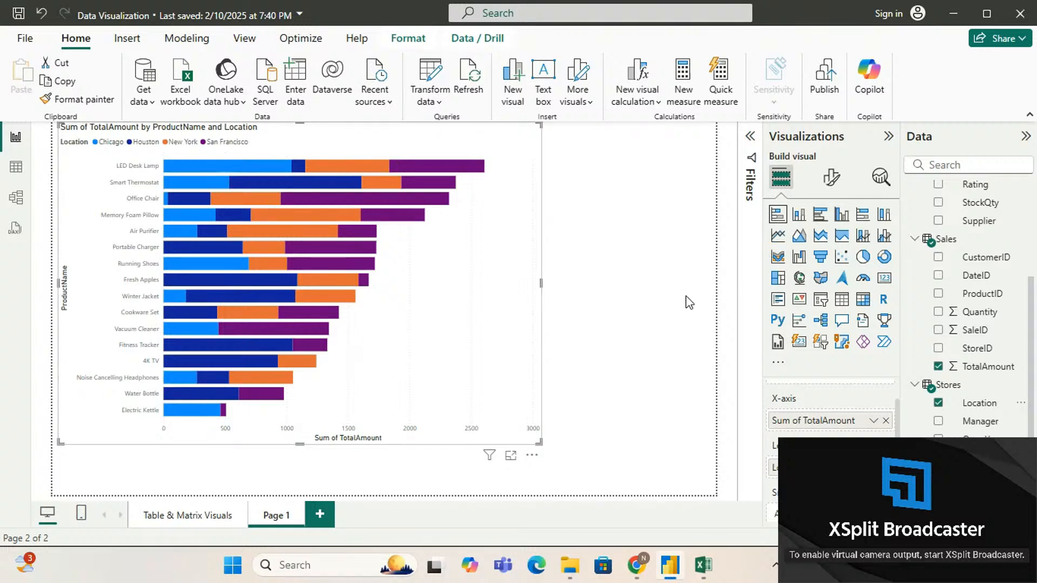
Try the visual as a stacked column, a clustered bar and a clustered column chart to compare the types.
left_click(798, 215)
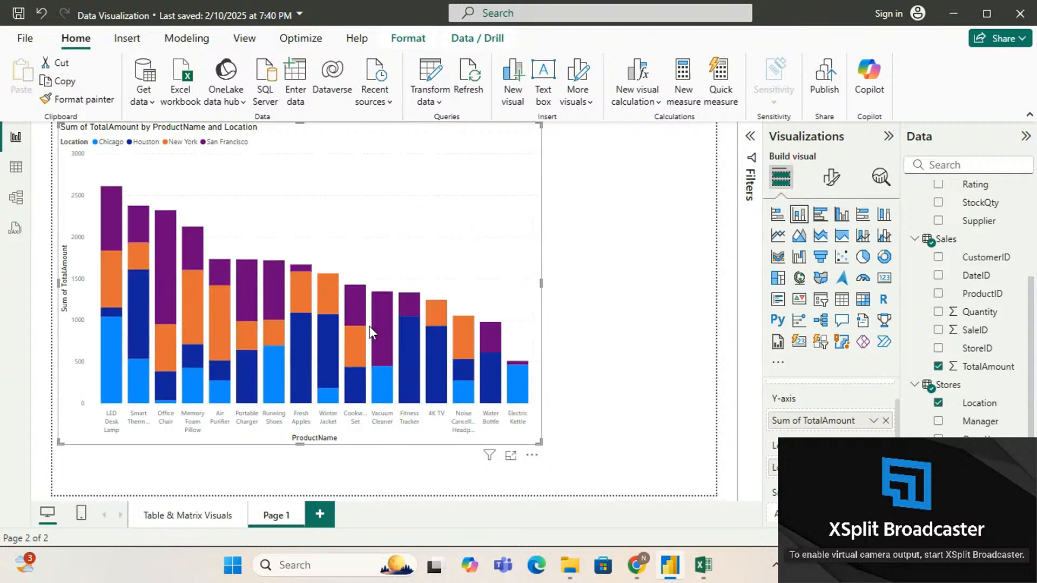
mouse_move(458, 334)
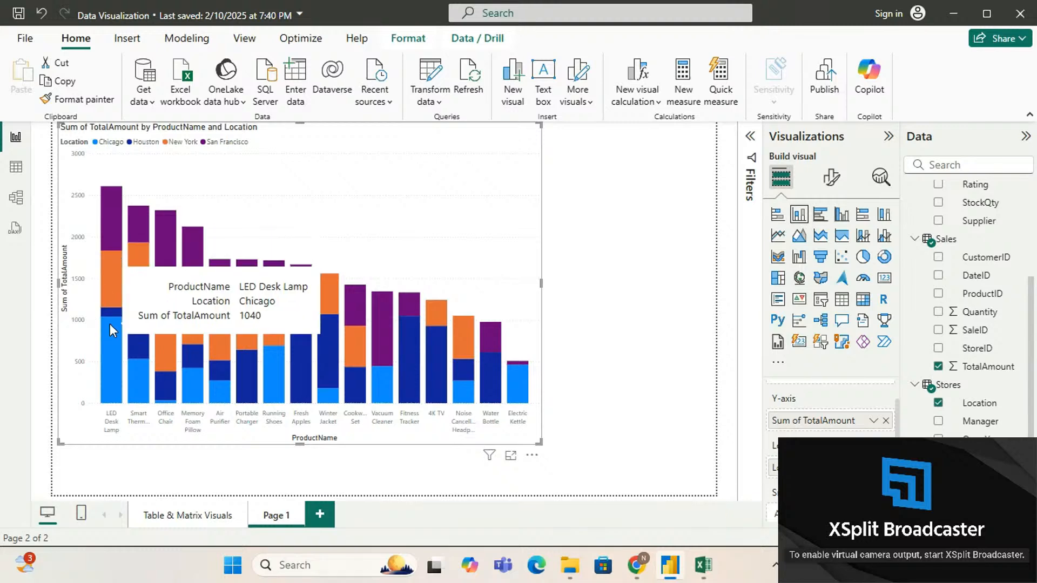
left_click(822, 215)
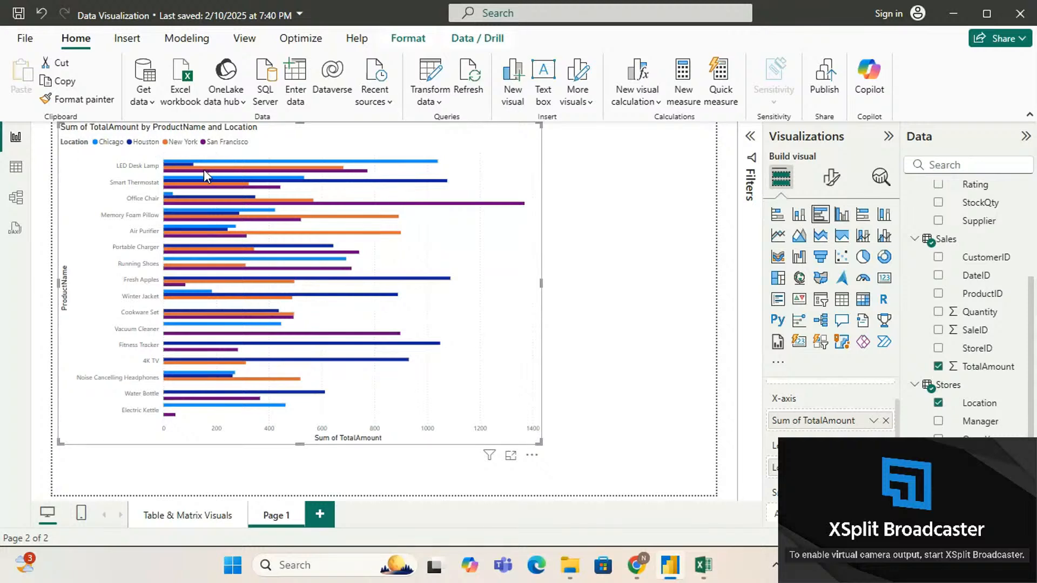
left_click(840, 216)
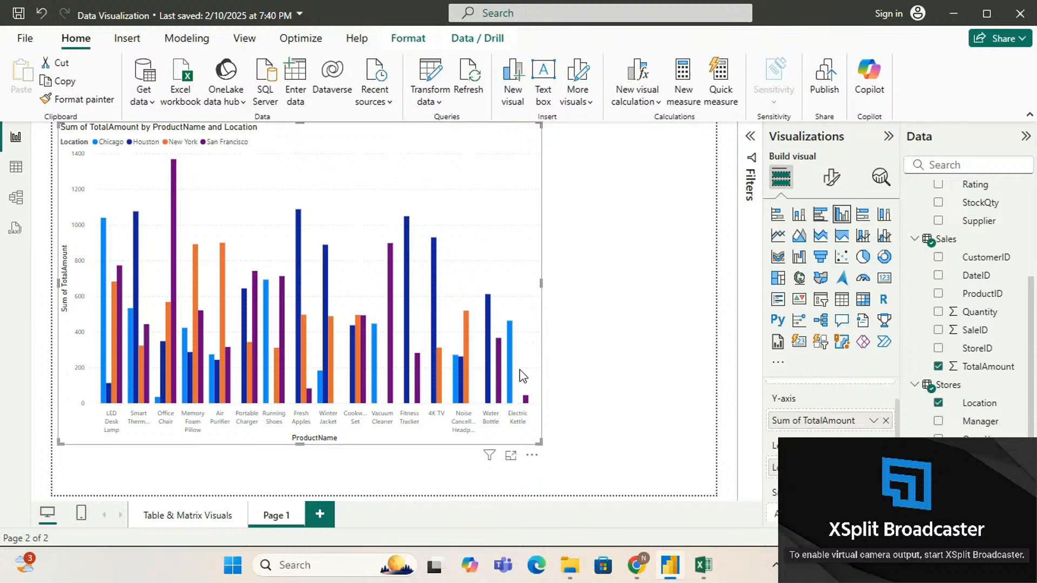
mouse_move(434, 379)
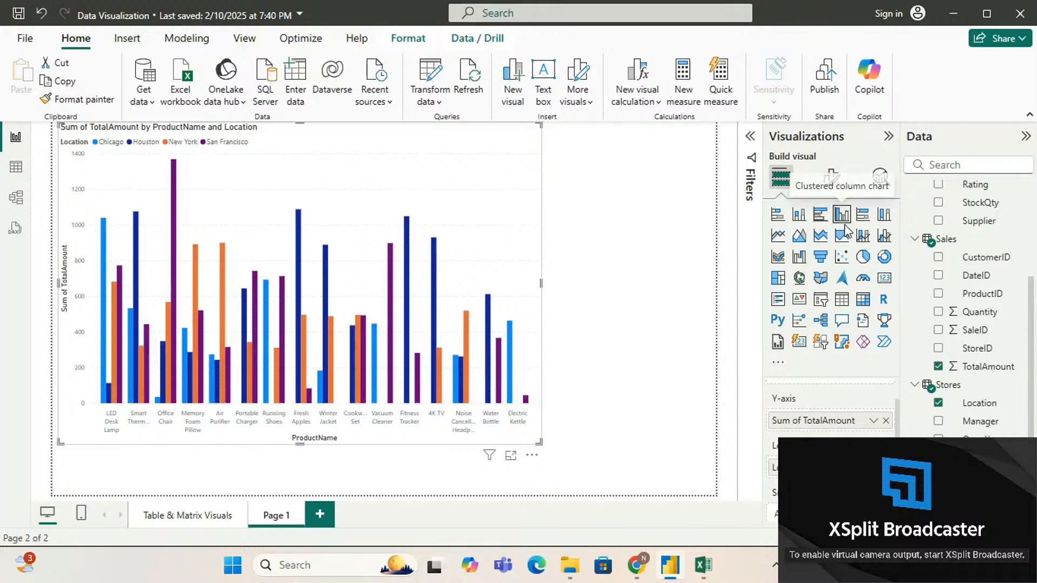
Turn on data labels for the clustered column chart.
left_click(833, 179)
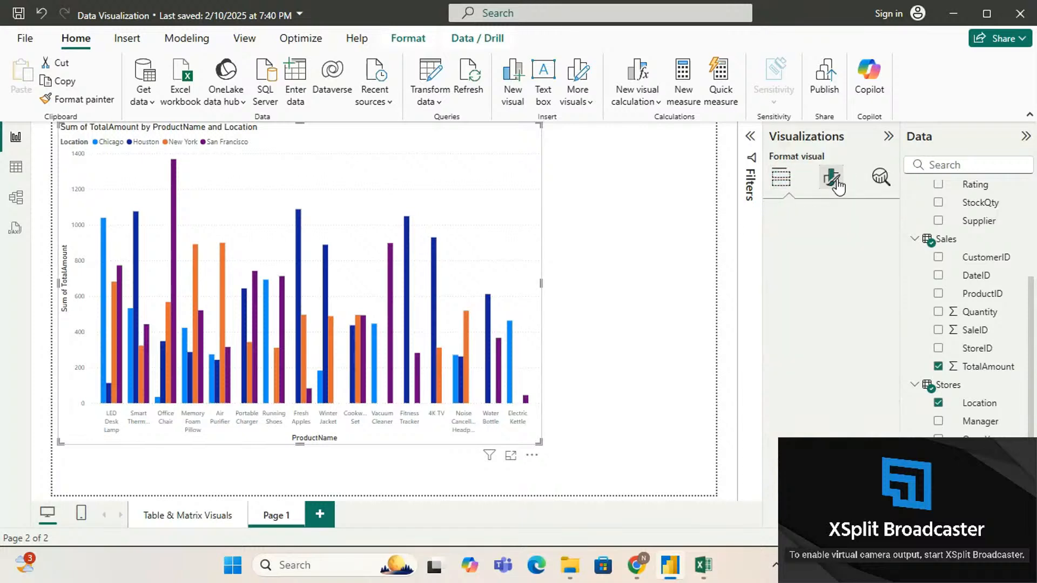
scroll(849, 350, "down", 1)
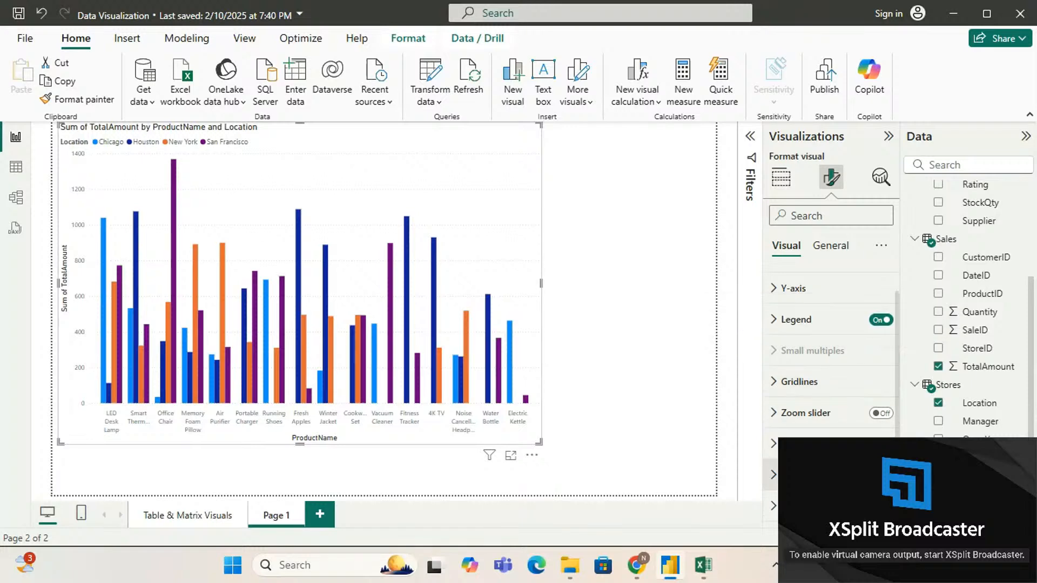
left_click(881, 475)
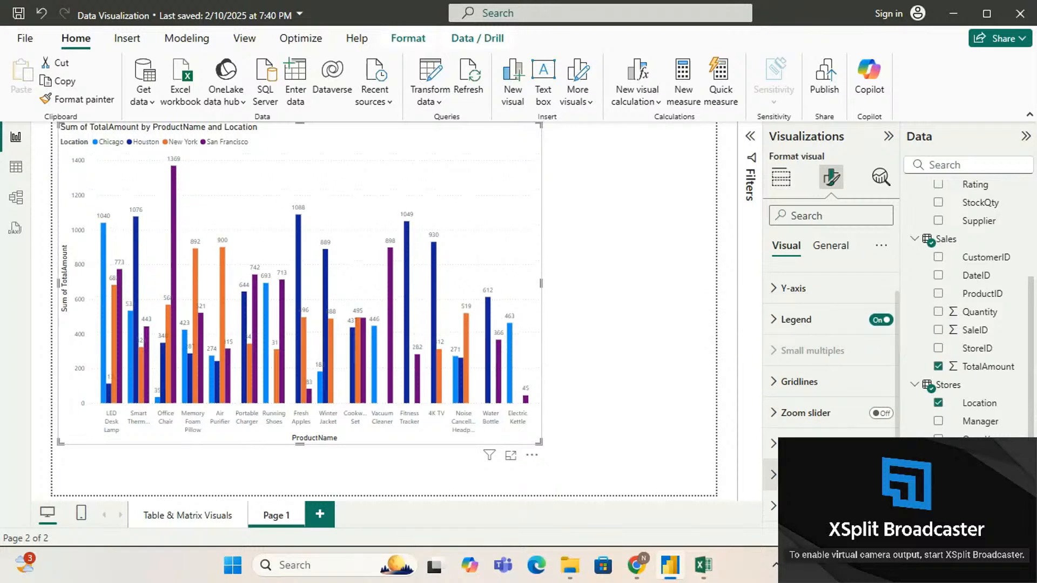
Convert the visual to a stacked column chart and turn on its total labels.
left_click(779, 178)
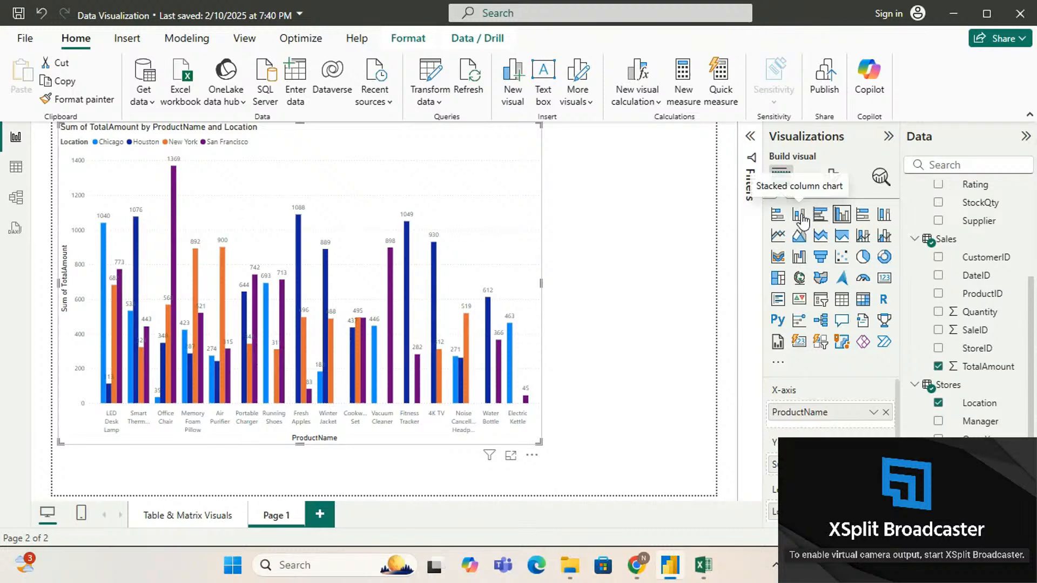
left_click(801, 215)
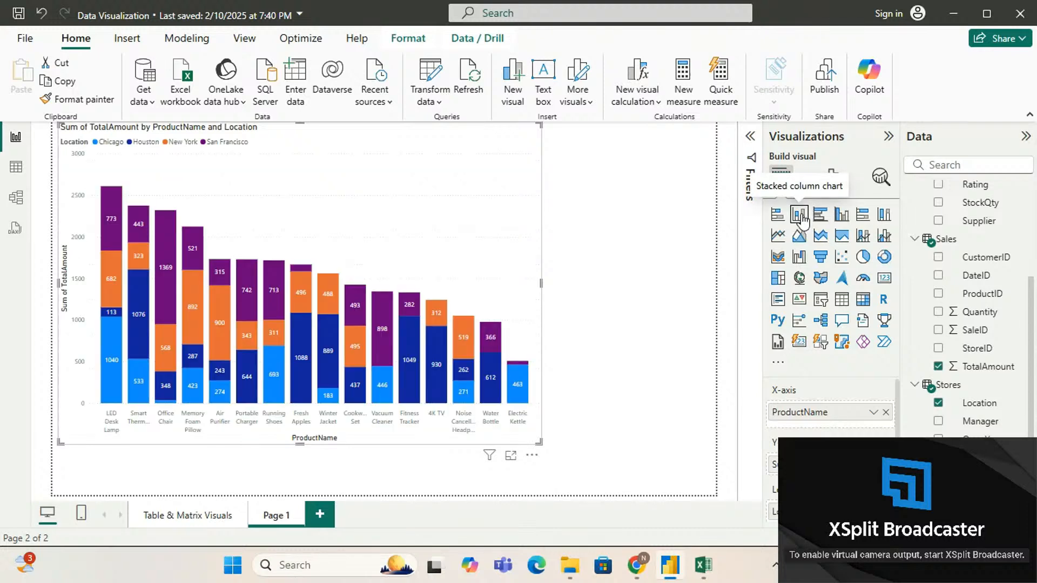
left_click(835, 177)
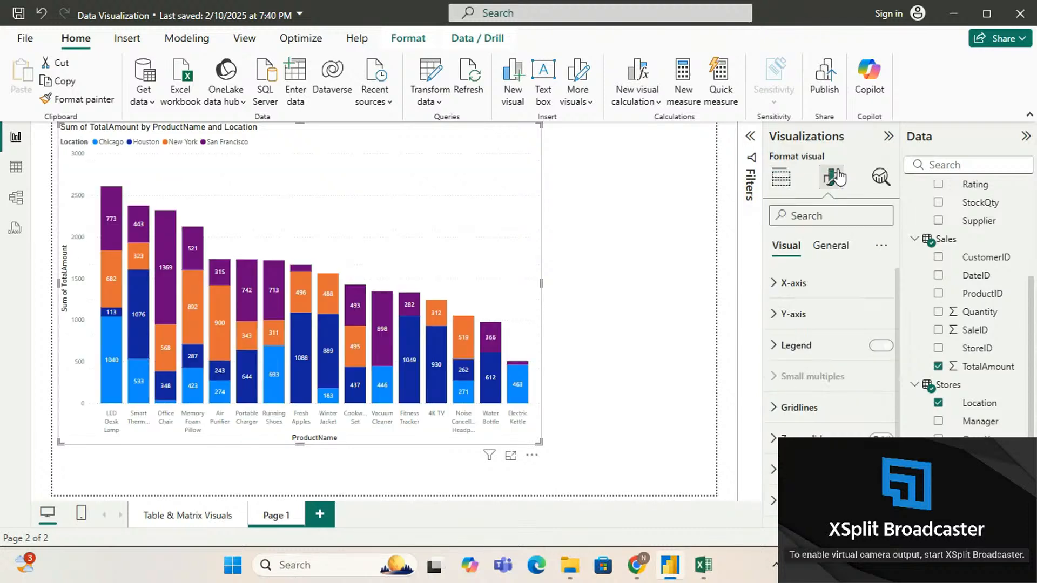
scroll(831, 351, "down", 3)
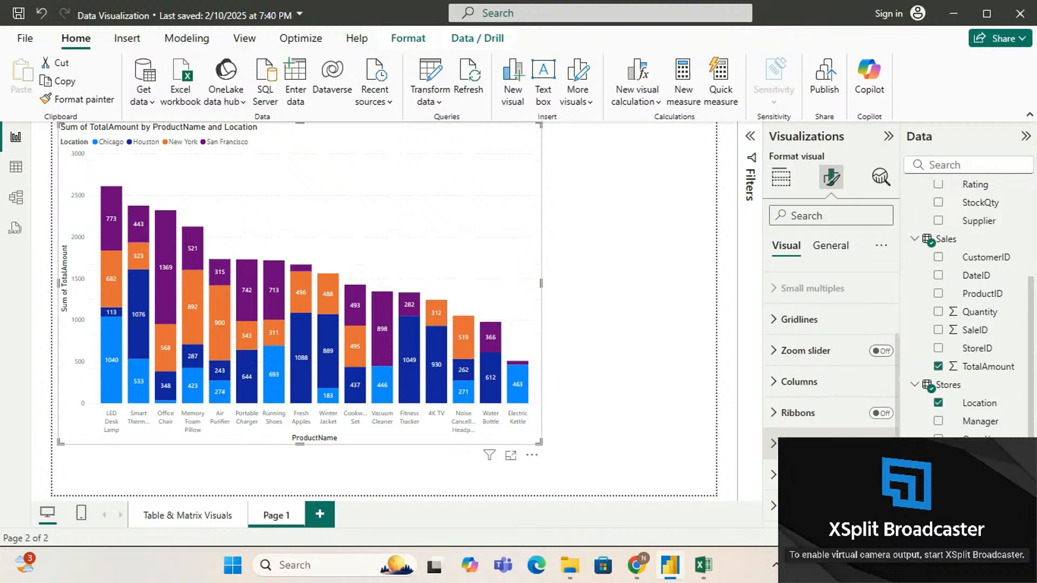
left_click(881, 475)
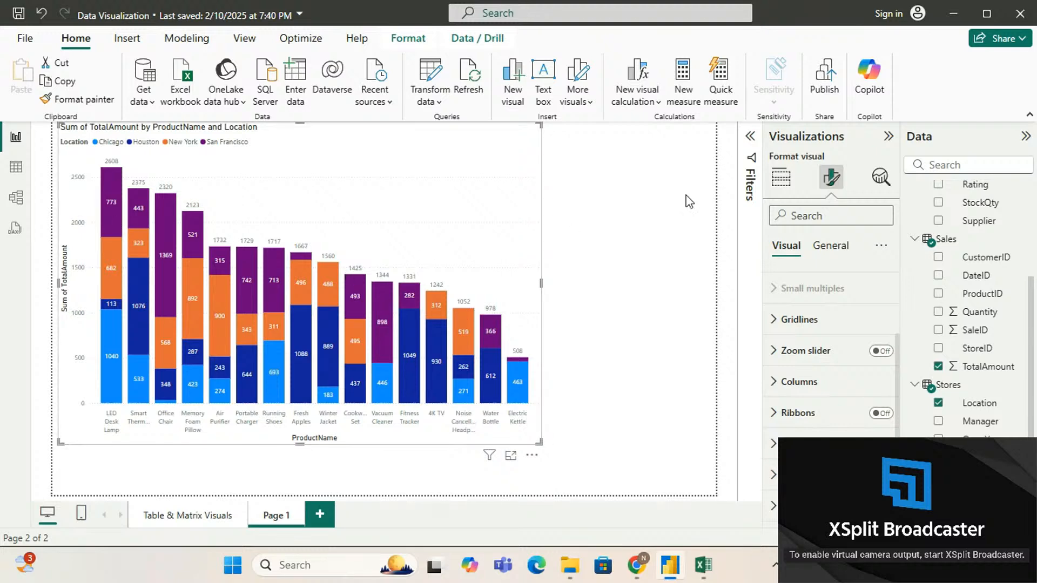
left_click(787, 181)
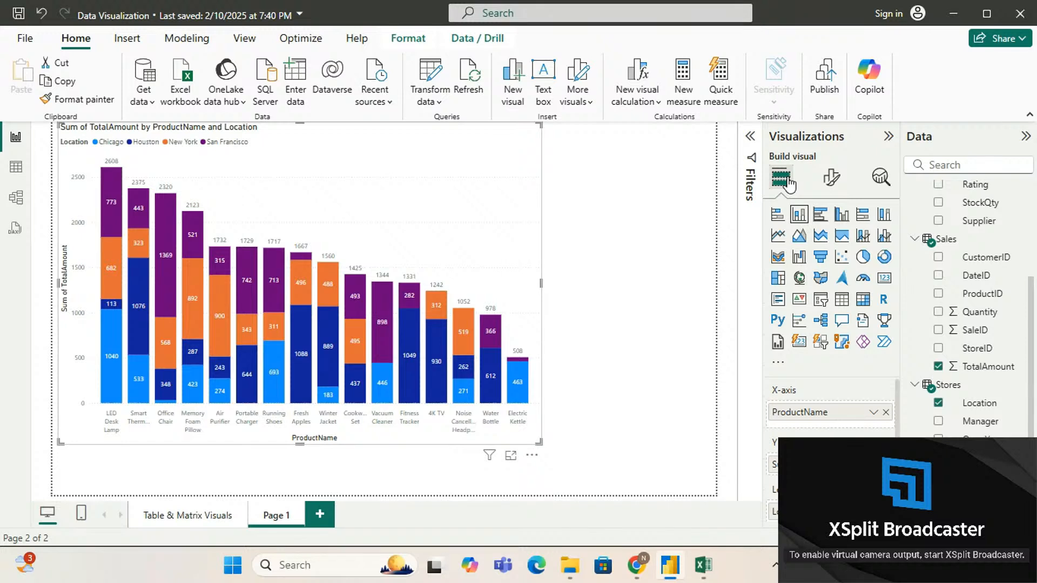
Rename the report page Page 1 as "Bar & Column Charts".
left_click(643, 289)
double_click(283, 520)
key("ctrl+a")
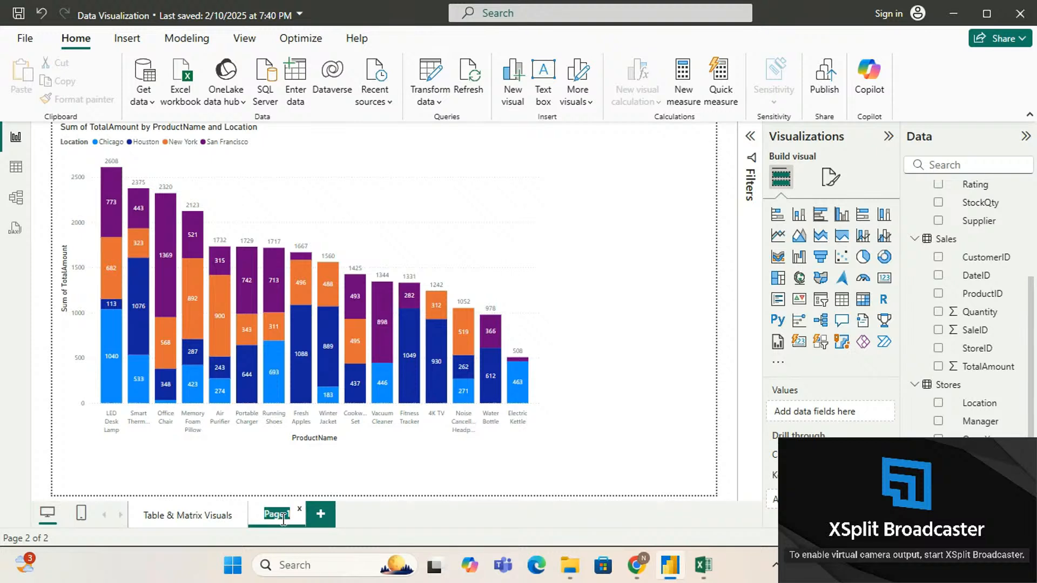
type("Bar")
type(" & C")
type("olumn")
type(" Cha")
type("rts")
key("Return")
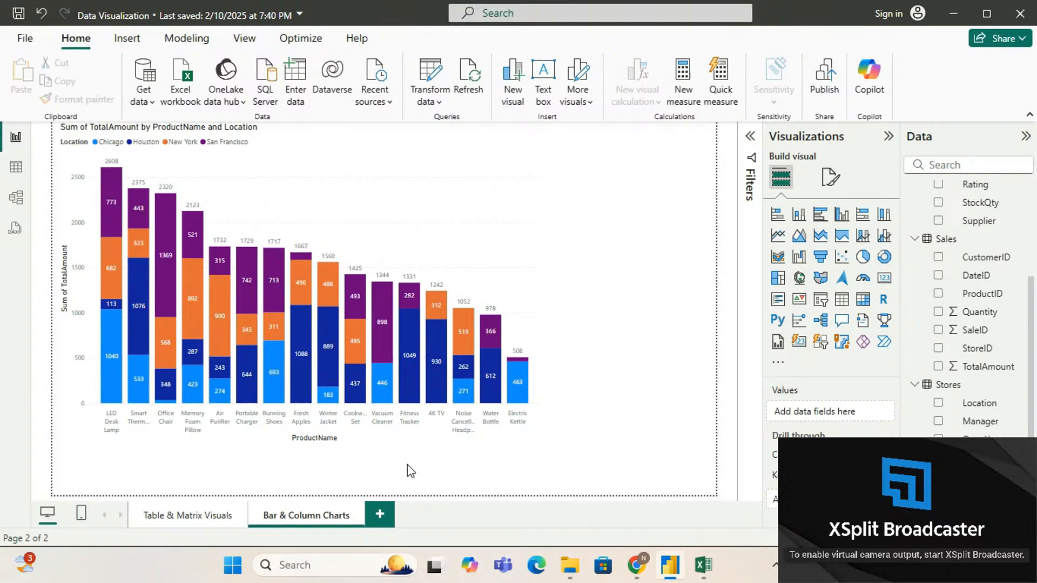
left_click(468, 256)
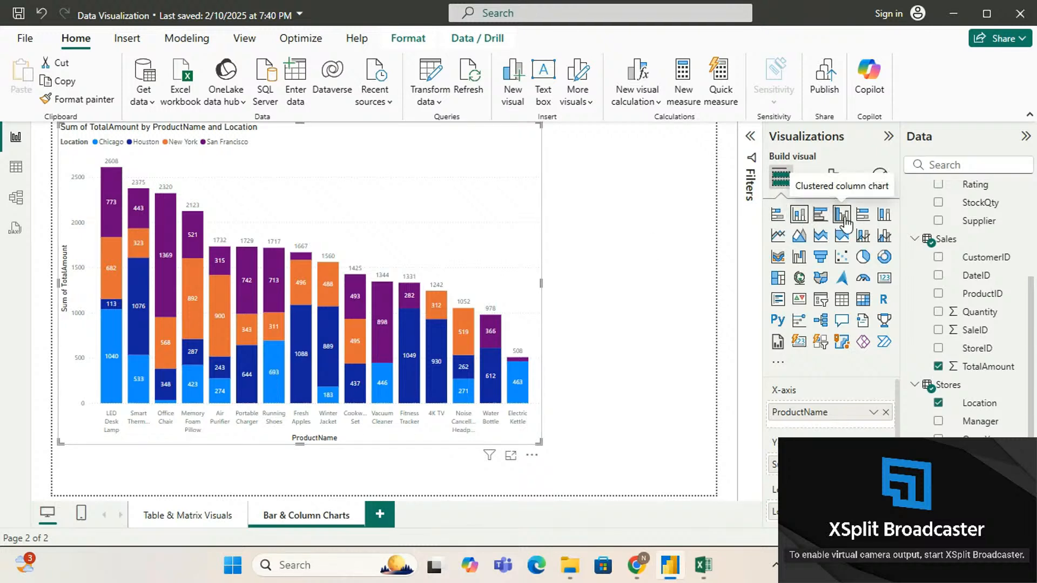
left_click(648, 285)
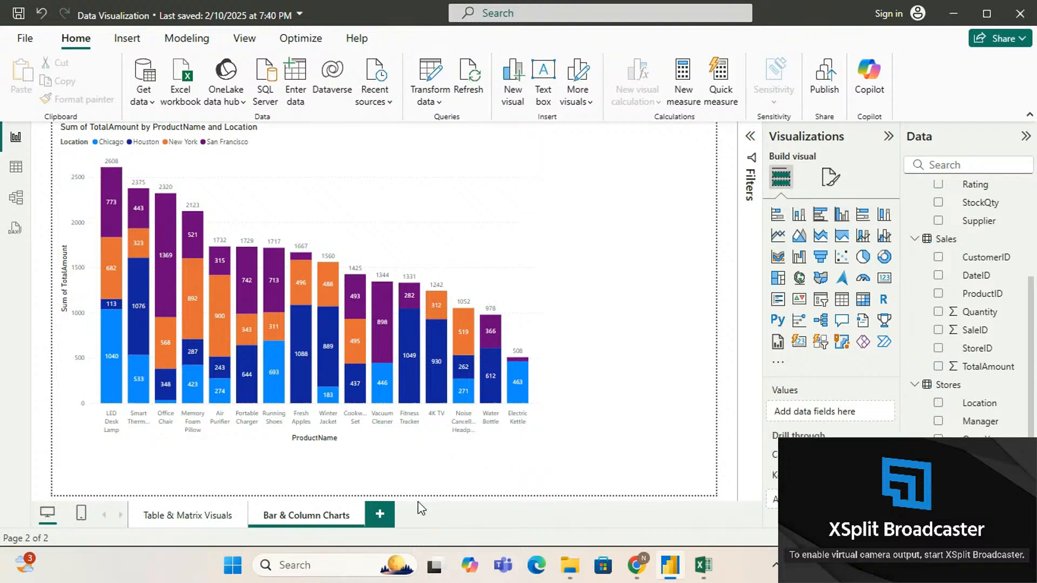
Add a new report page, insert a 100% stacked bar chart and enlarge it.
left_click(381, 517)
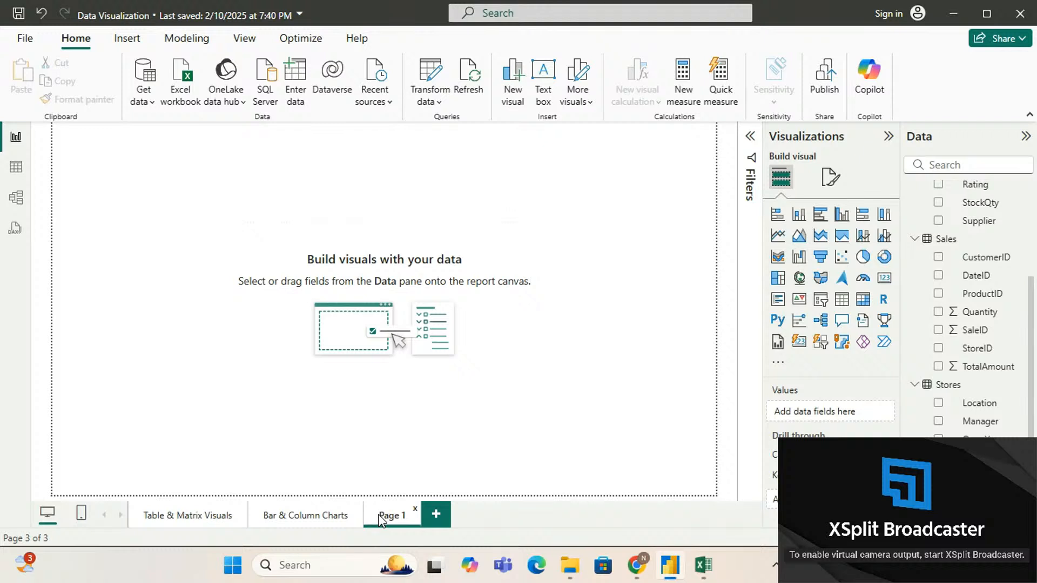
left_click(864, 215)
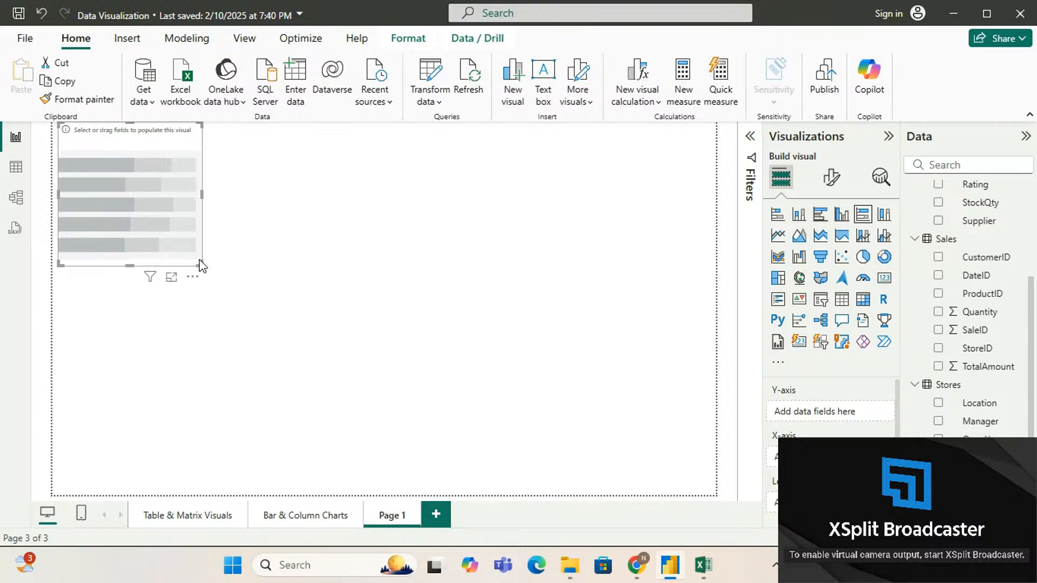
left_click_drag(200, 263, 432, 384)
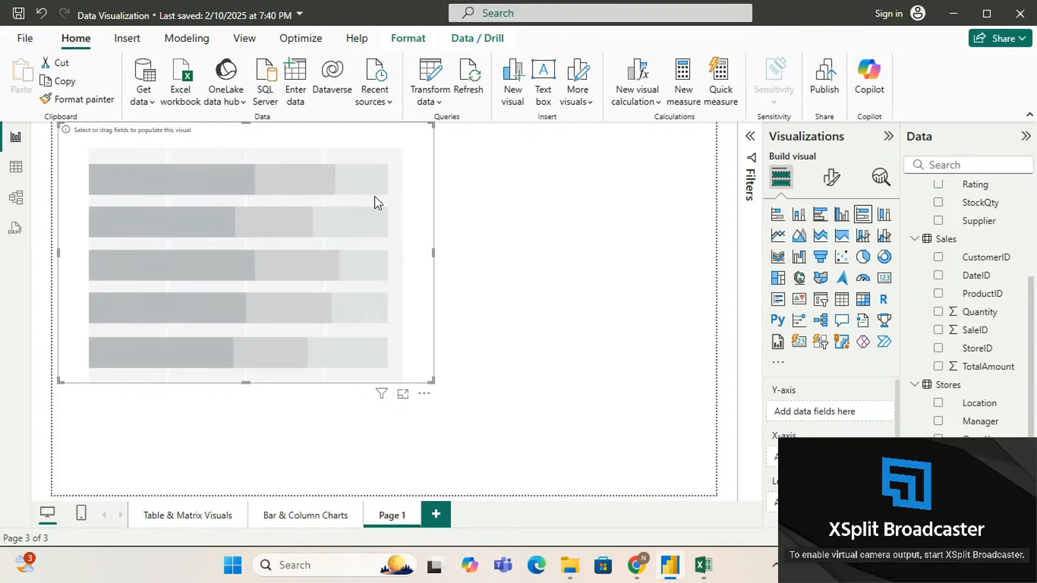
Review the chart on the Bar & Column Charts page and the field options of the 100% stacked bar chart on Page 1.
left_click(321, 512)
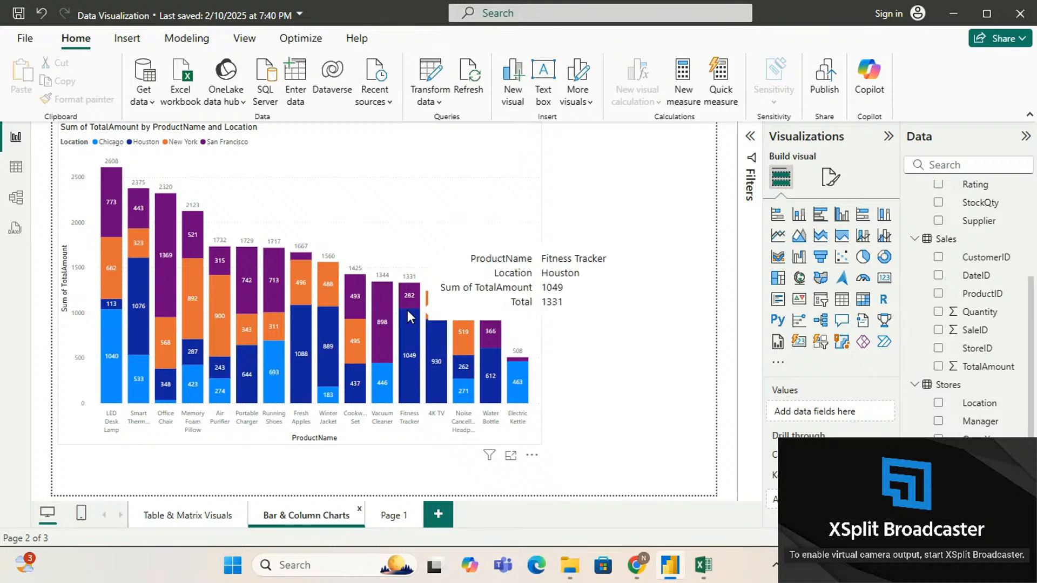
left_click(397, 519)
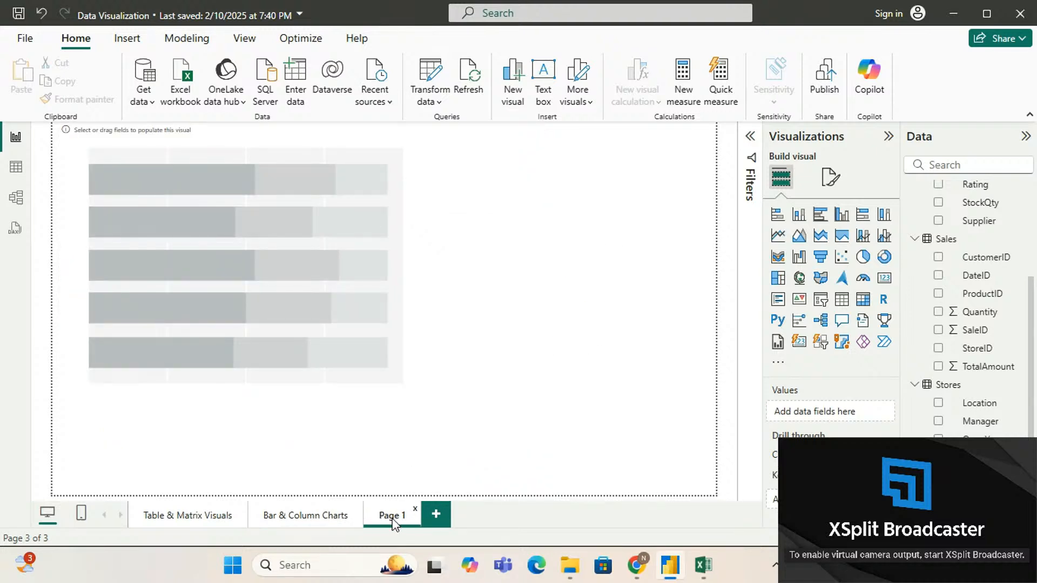
left_click(331, 274)
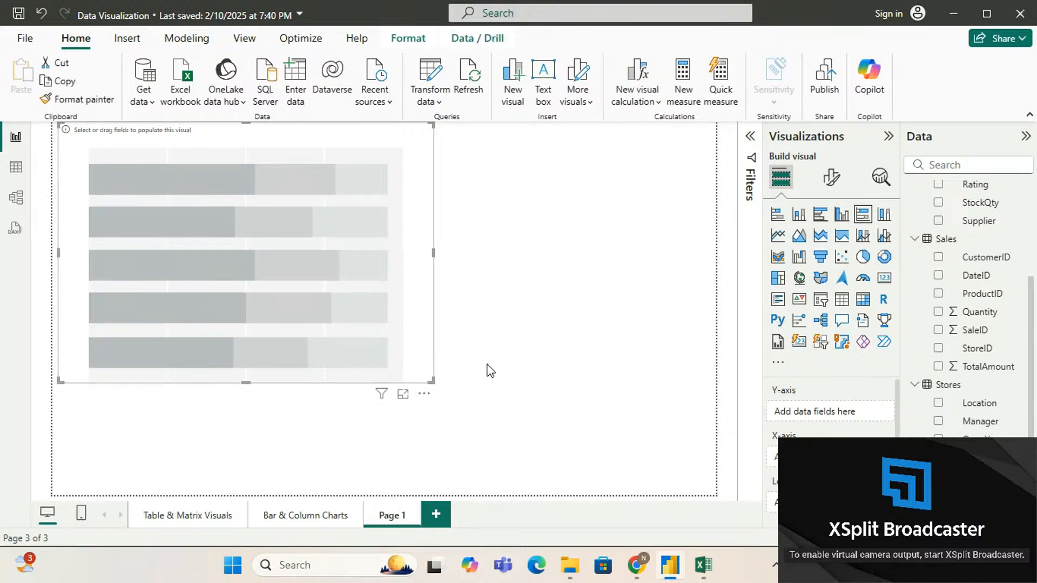
scroll(805, 426, "down", 1)
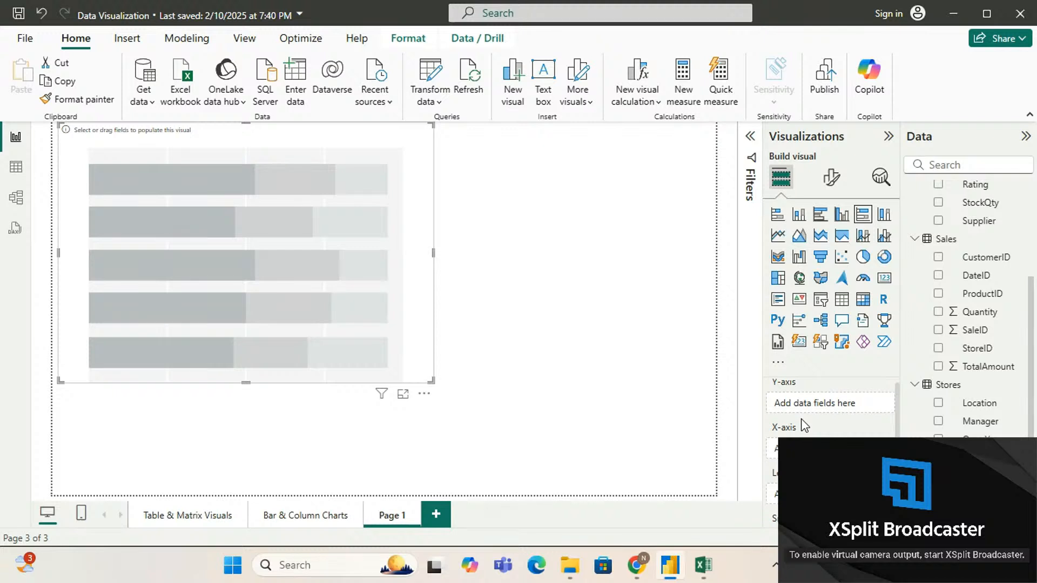
scroll(805, 426, "down", 5)
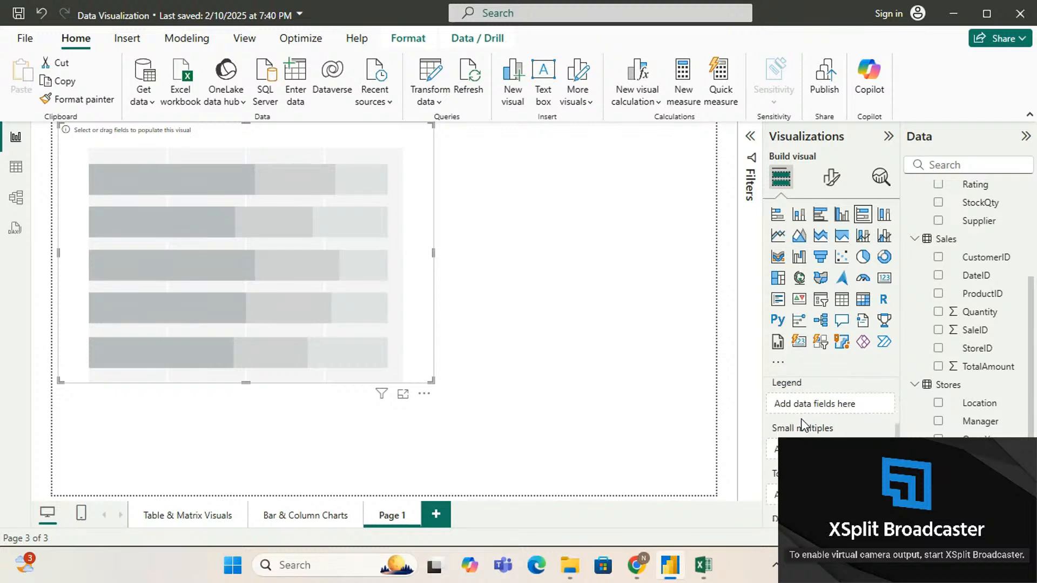
scroll(801, 421, "down", 1)
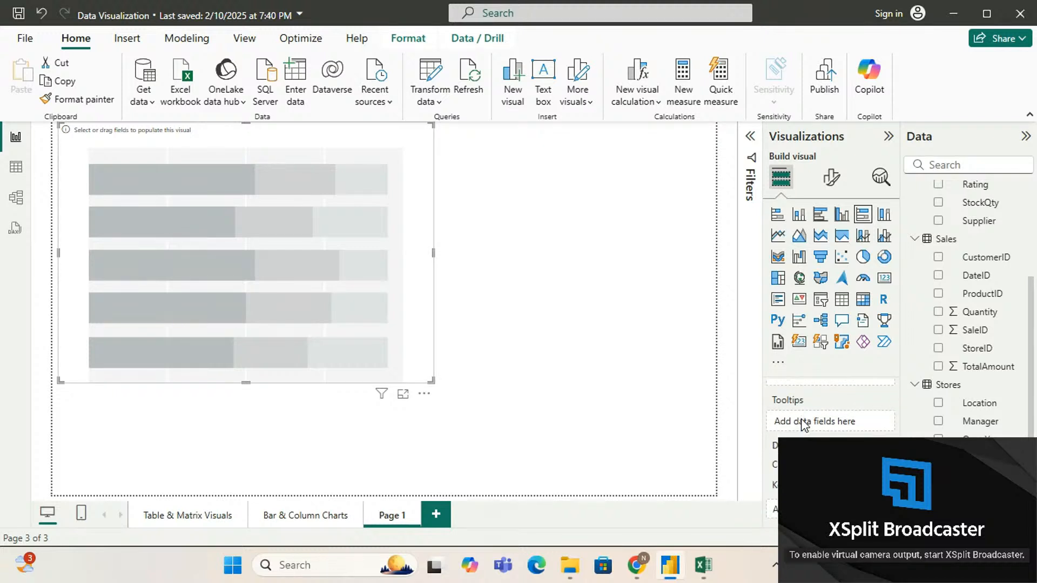
scroll(805, 426, "up", 5)
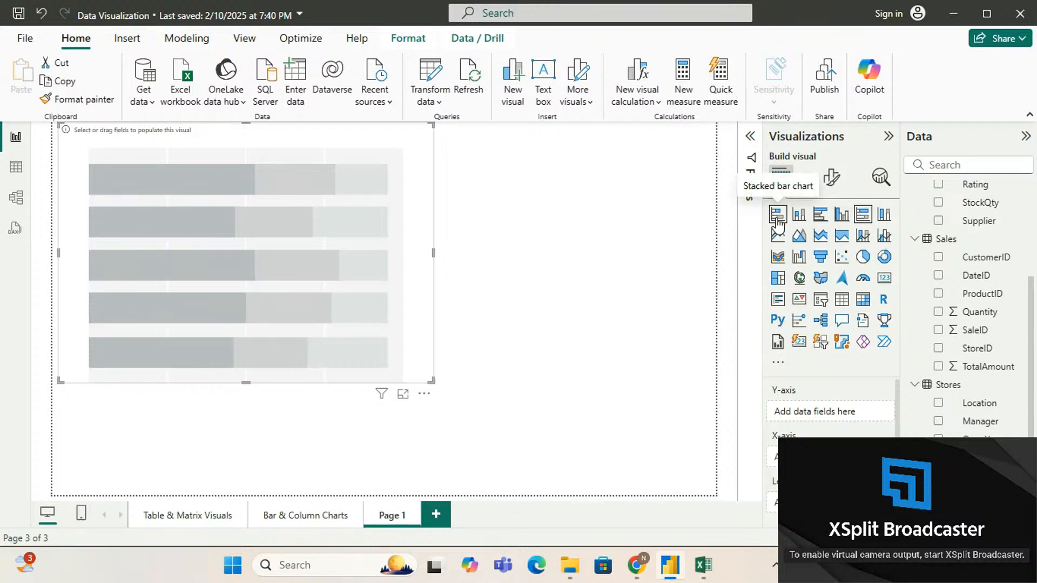
Put ProductName on the Y-axis and TotalAmount on the X-axis of the 100% stacked bar chart.
scroll(946, 332, "up", 3)
left_click(938, 257)
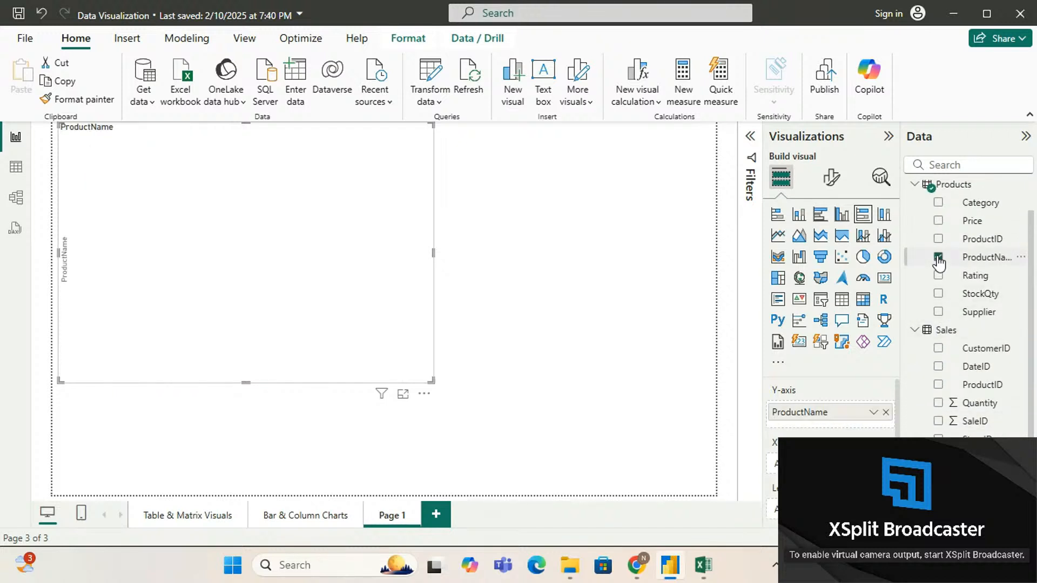
scroll(939, 260, "down", 3)
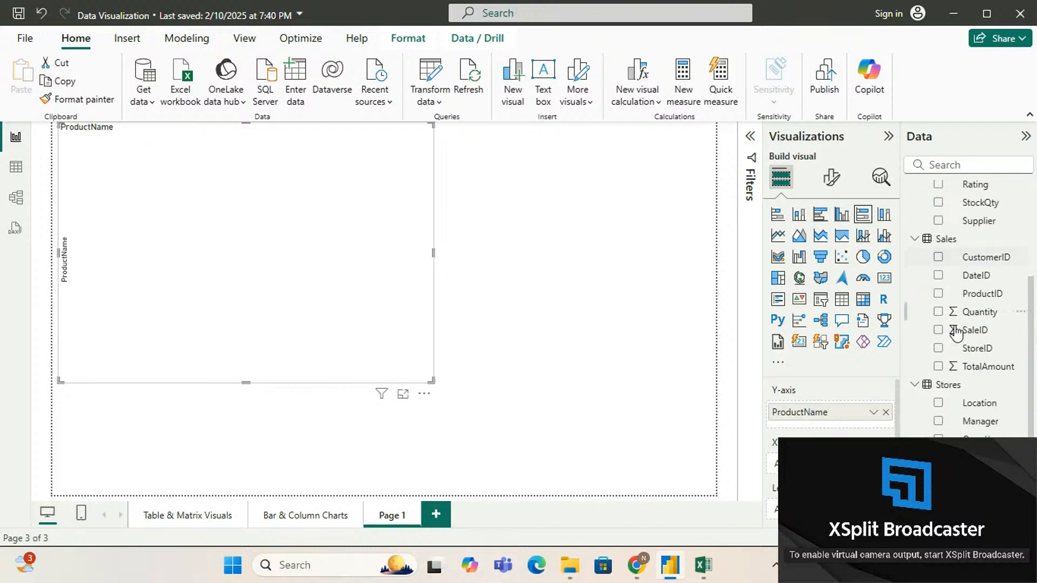
left_click(939, 367)
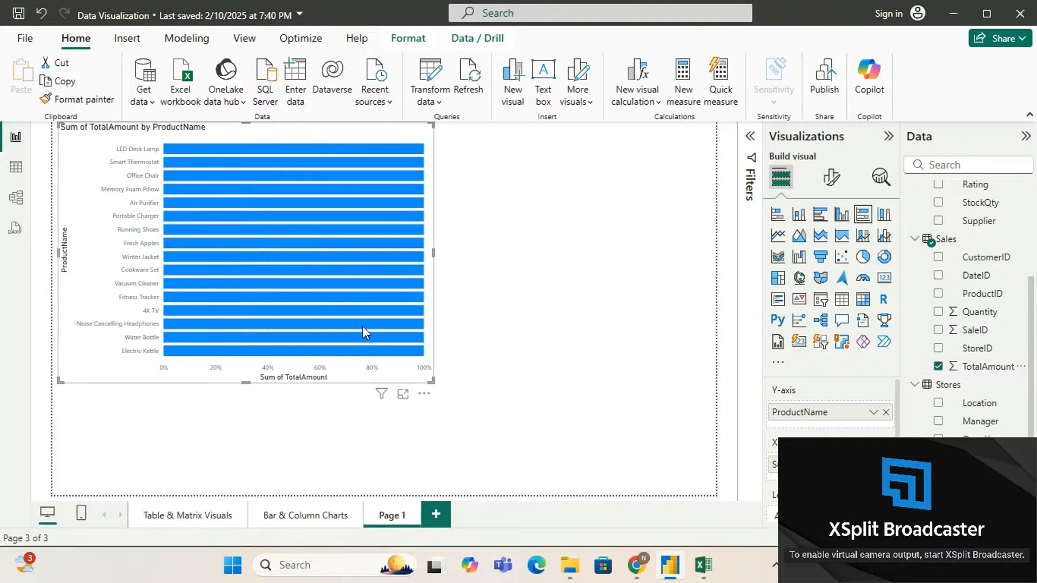
mouse_move(365, 349)
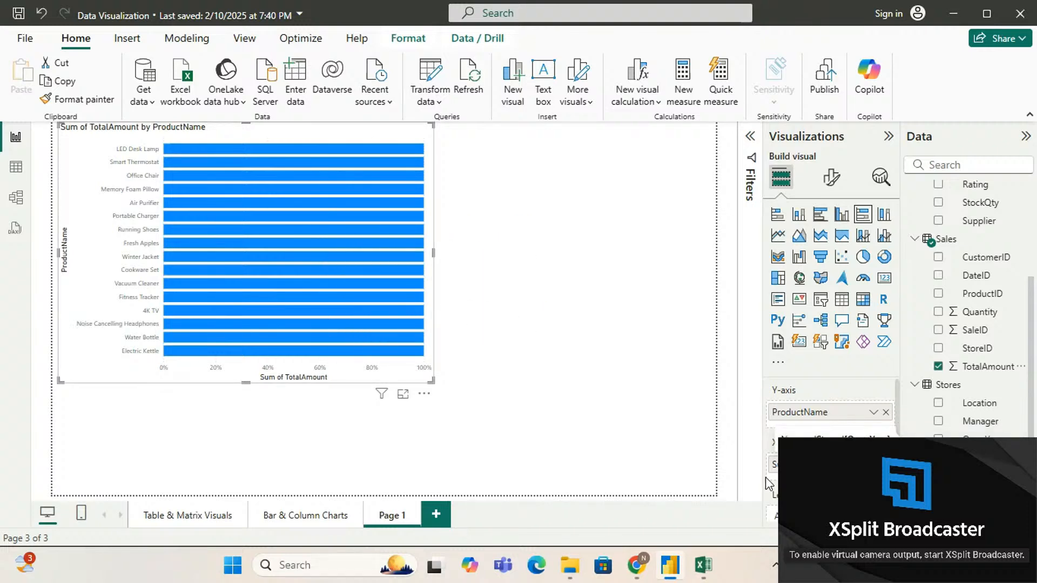
Add the store Location as the chart's legend and enlarge the 100% stacked bar chart.
scroll(830, 410, "down", 3)
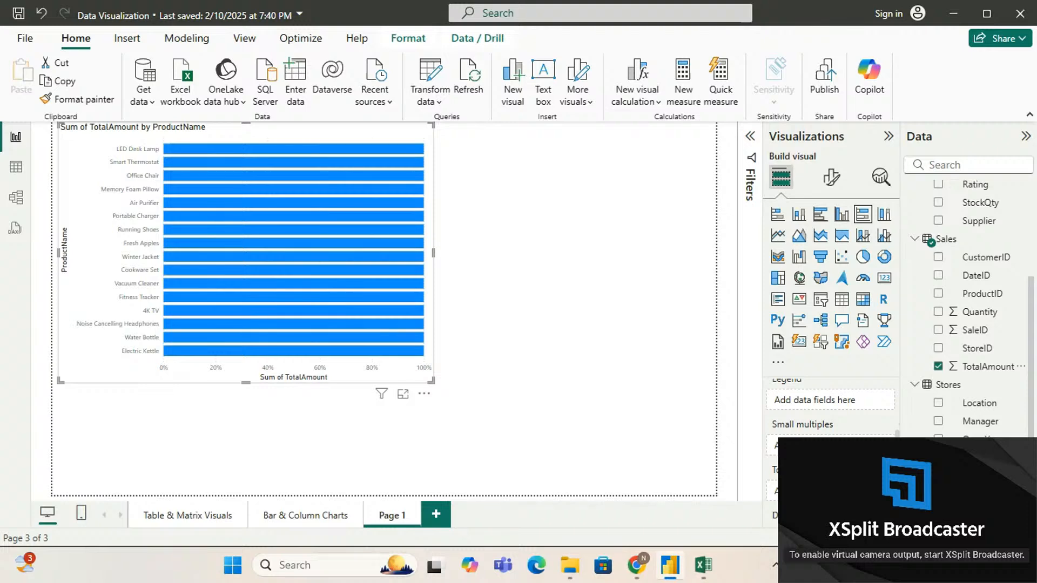
left_click(938, 410)
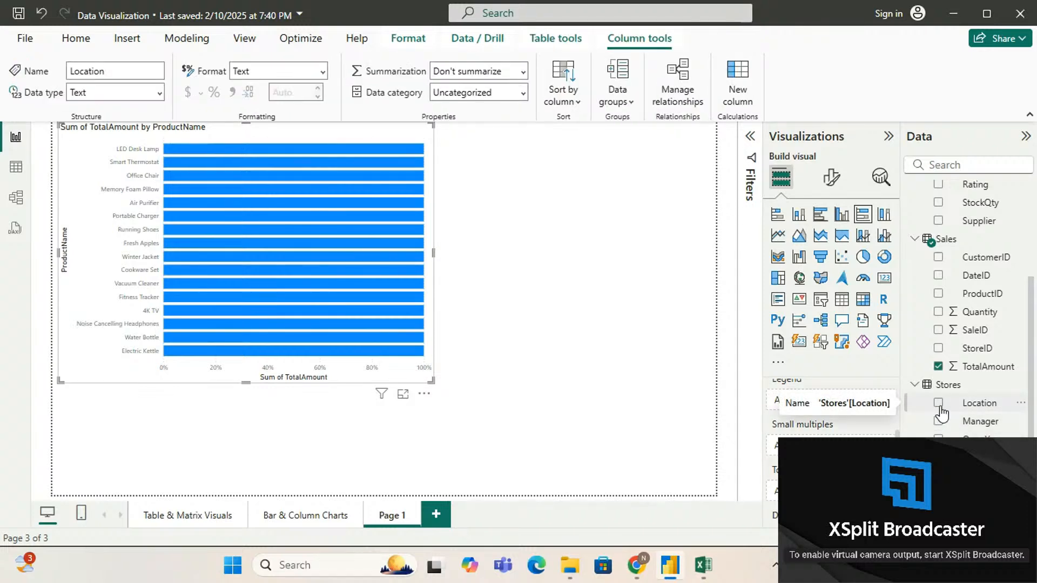
left_click(939, 404)
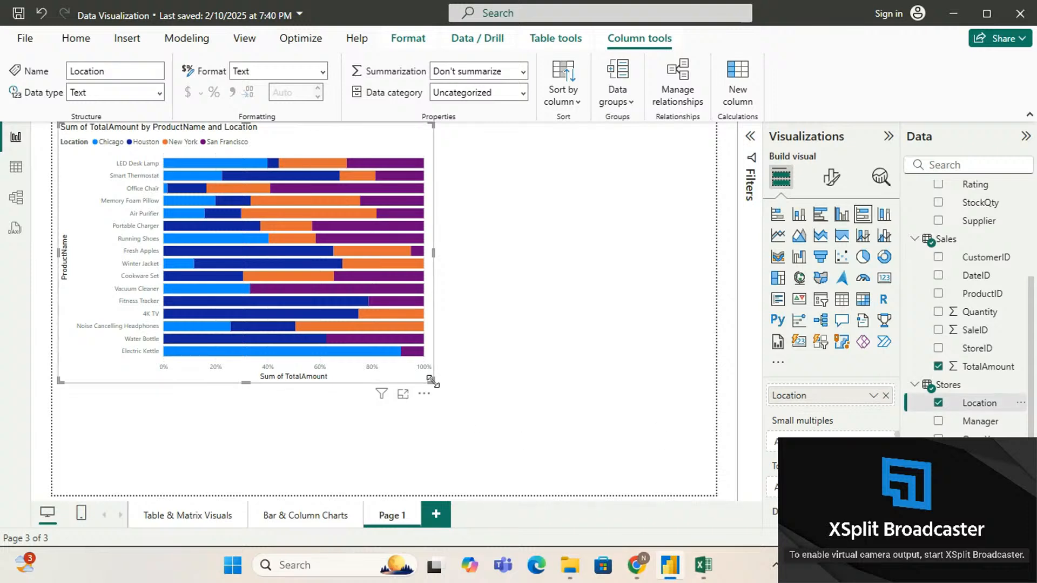
left_click_drag(434, 380, 584, 451)
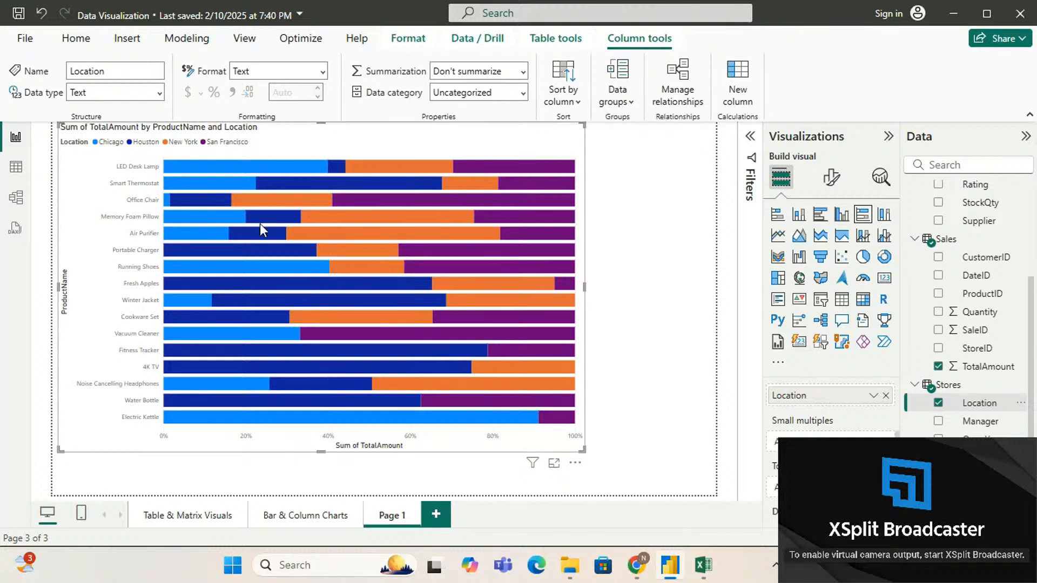
Convert the stacked column chart on the Bar & Column Charts page to a stacked bar chart.
mouse_move(174, 171)
left_click(300, 517)
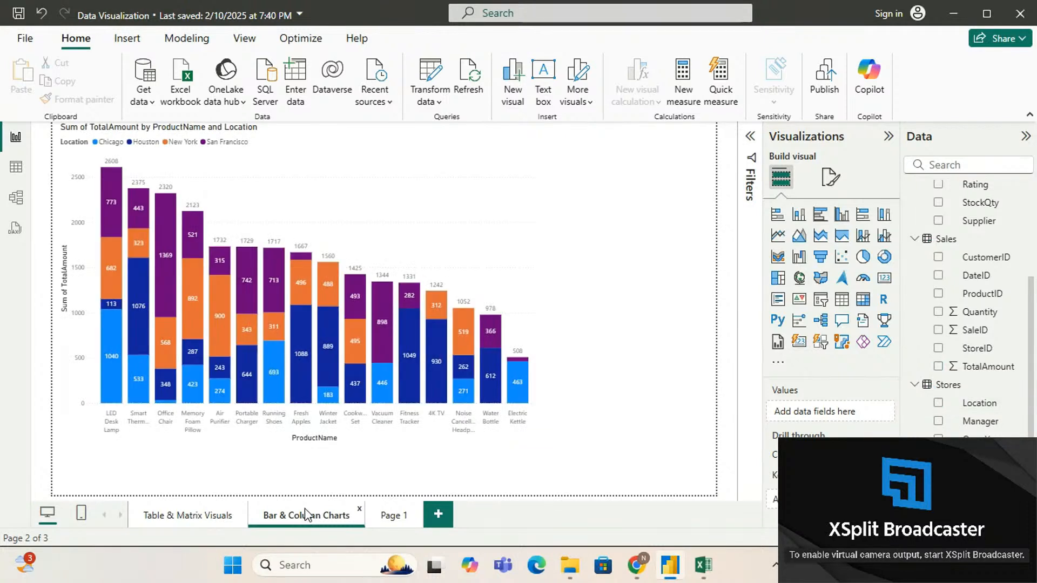
left_click(404, 218)
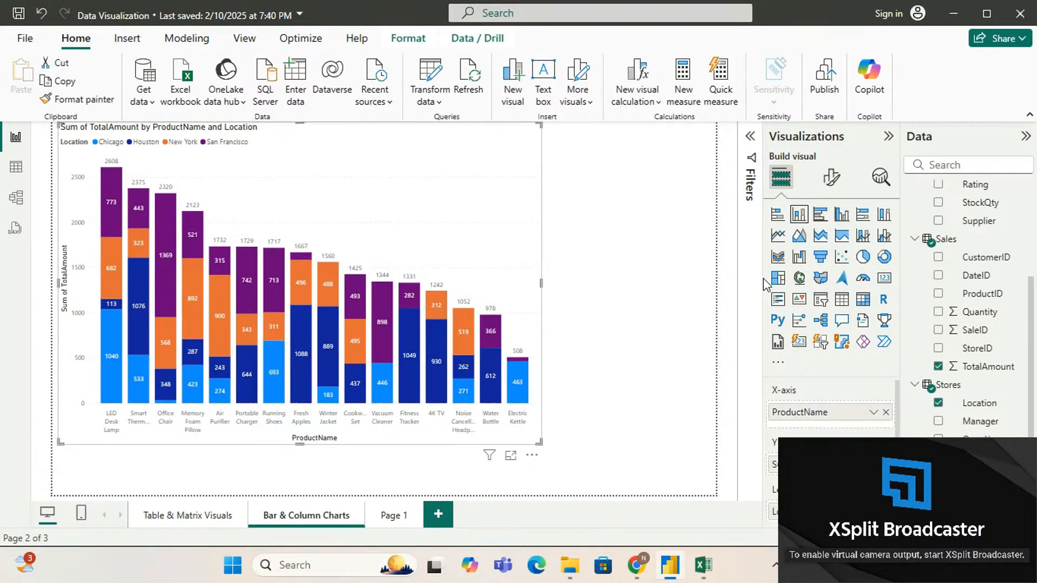
left_click(779, 216)
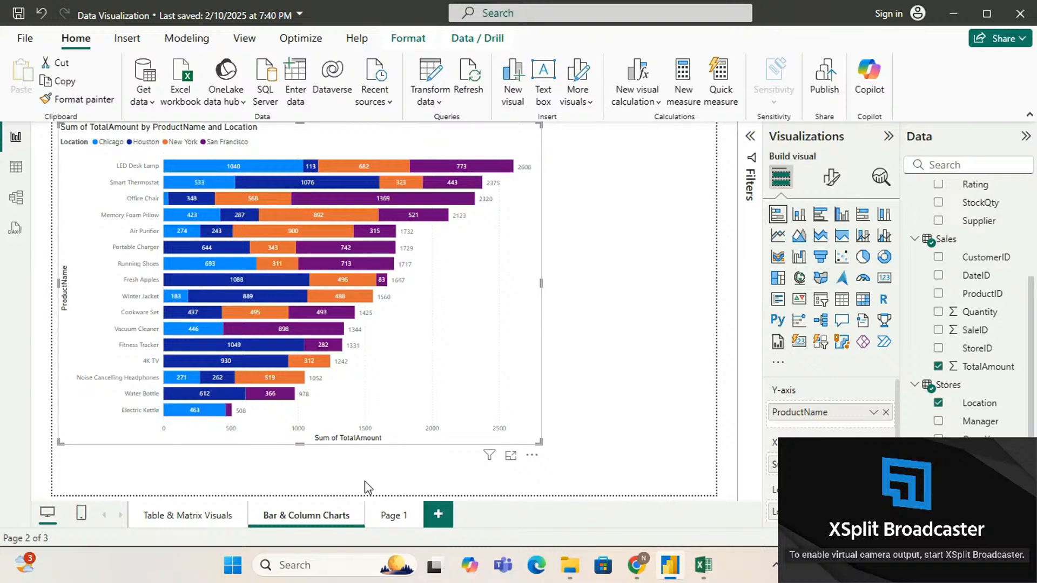
Enlarge the 100% stacked bar chart on Page 1 further and shift it to the canvas's left edge.
left_click(381, 516)
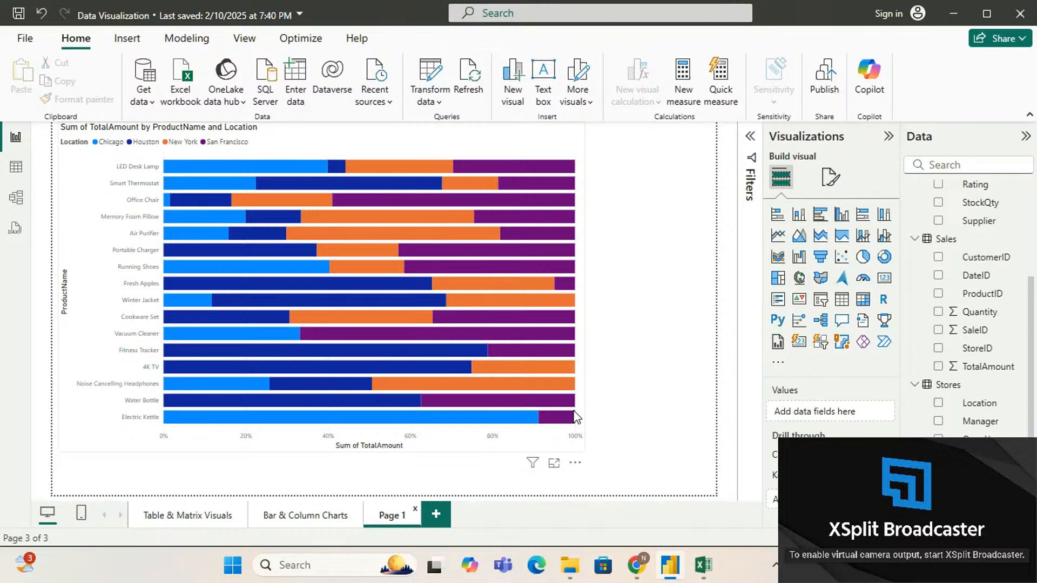
mouse_move(576, 414)
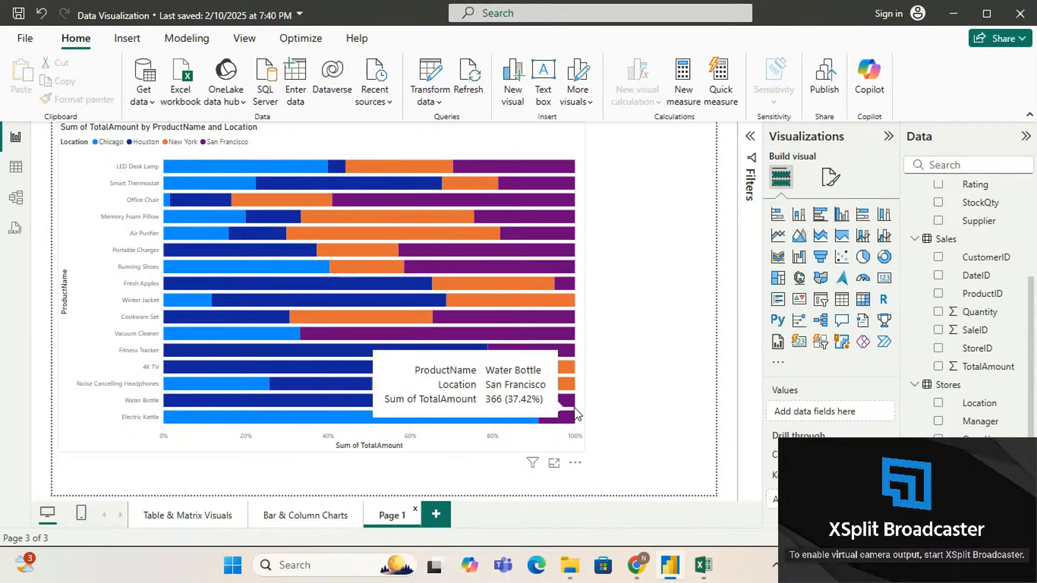
left_click(575, 452)
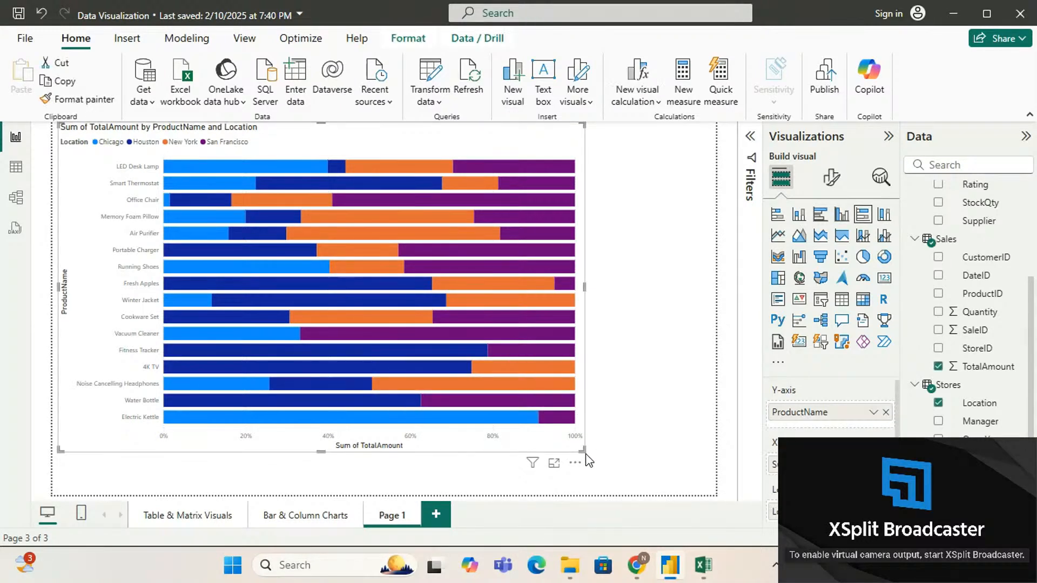
left_click_drag(586, 452, 631, 466)
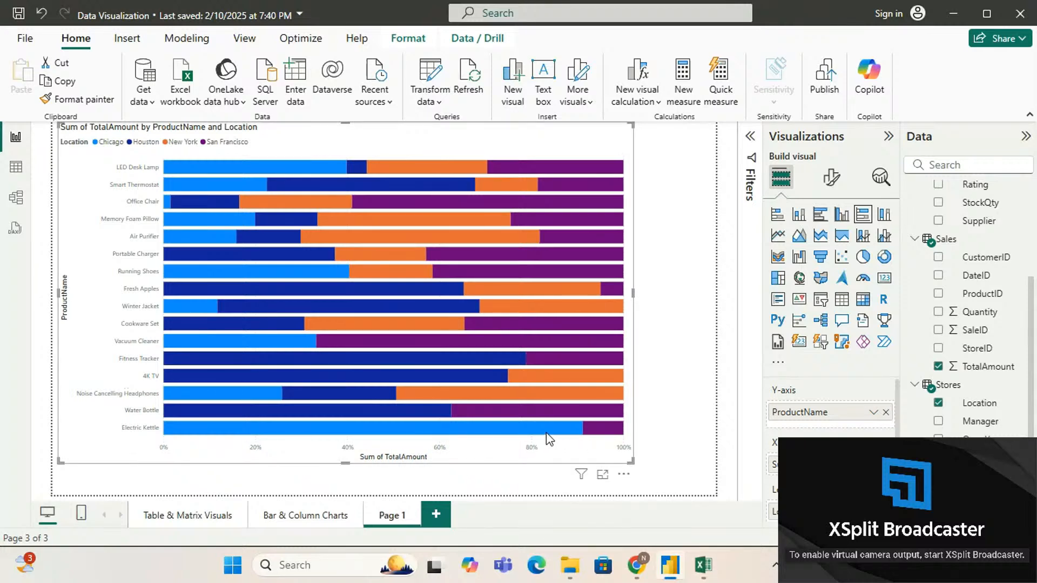
mouse_move(562, 425)
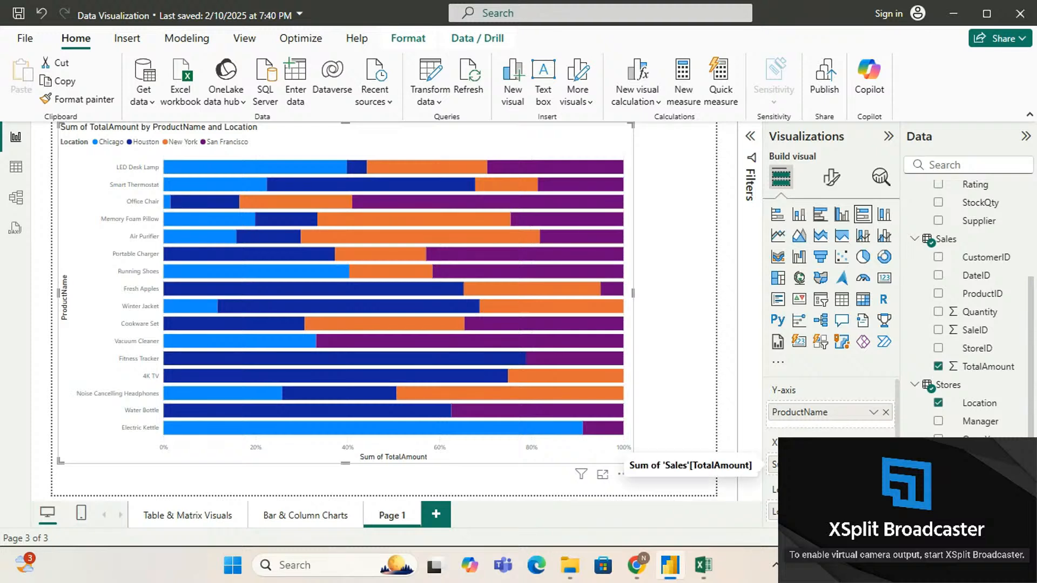
mouse_move(574, 311)
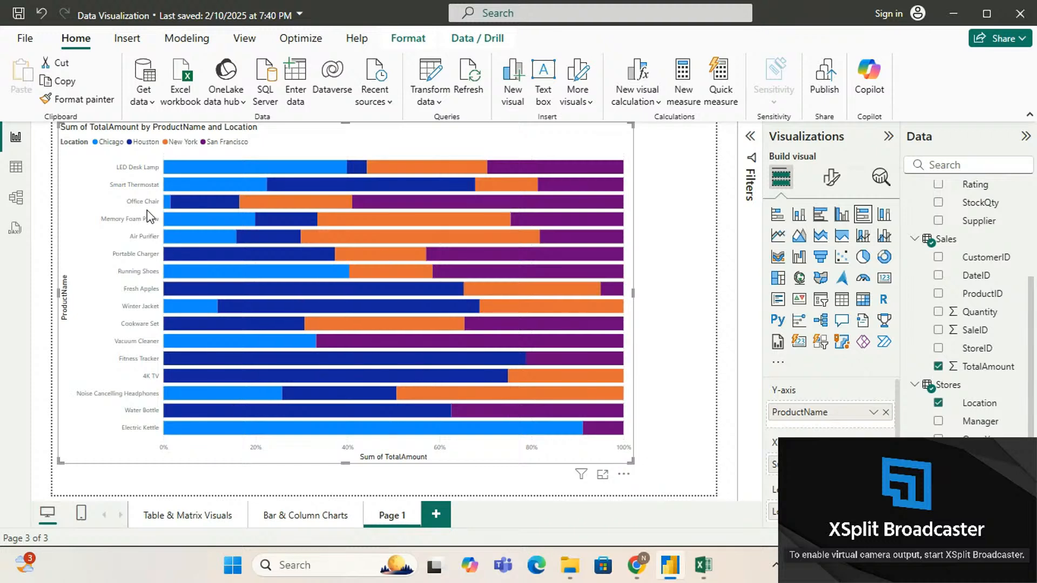
left_click_drag(74, 171, 57, 168)
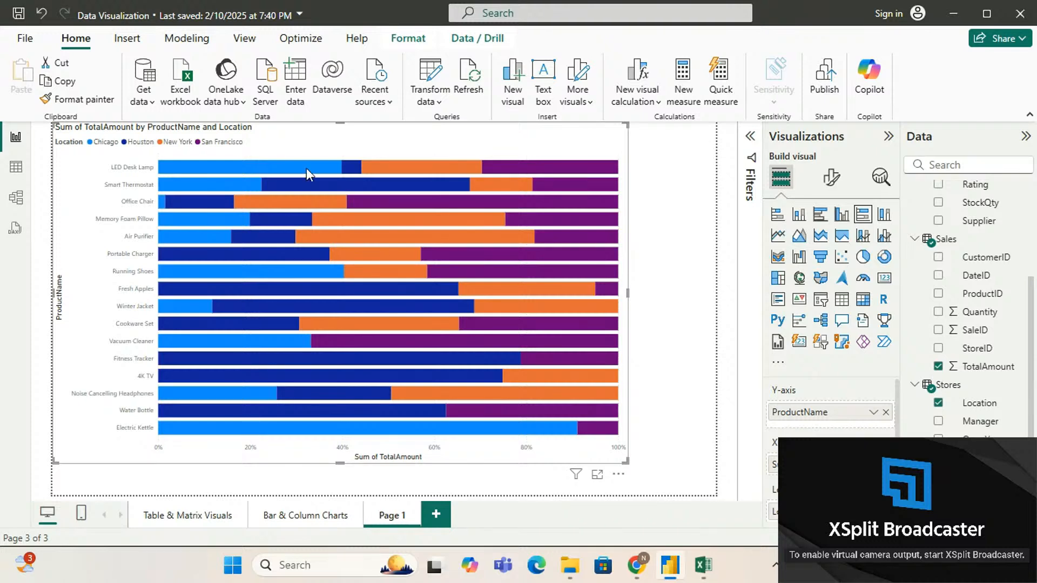
Compare the 100% stacked bar chart on Page 1 with the stacked bar chart on the Bar & Column Charts page.
mouse_move(294, 302)
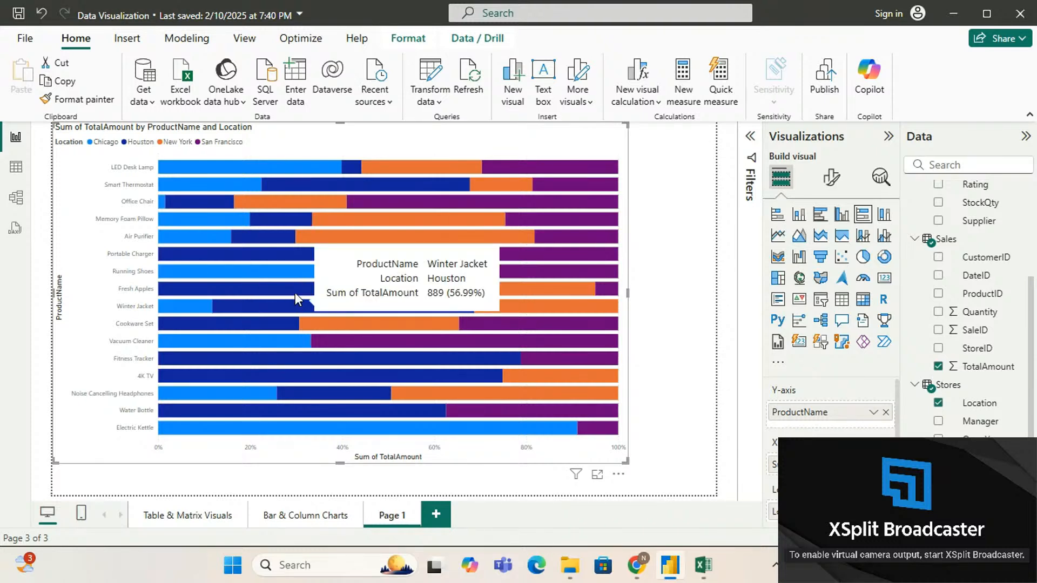
mouse_move(281, 378)
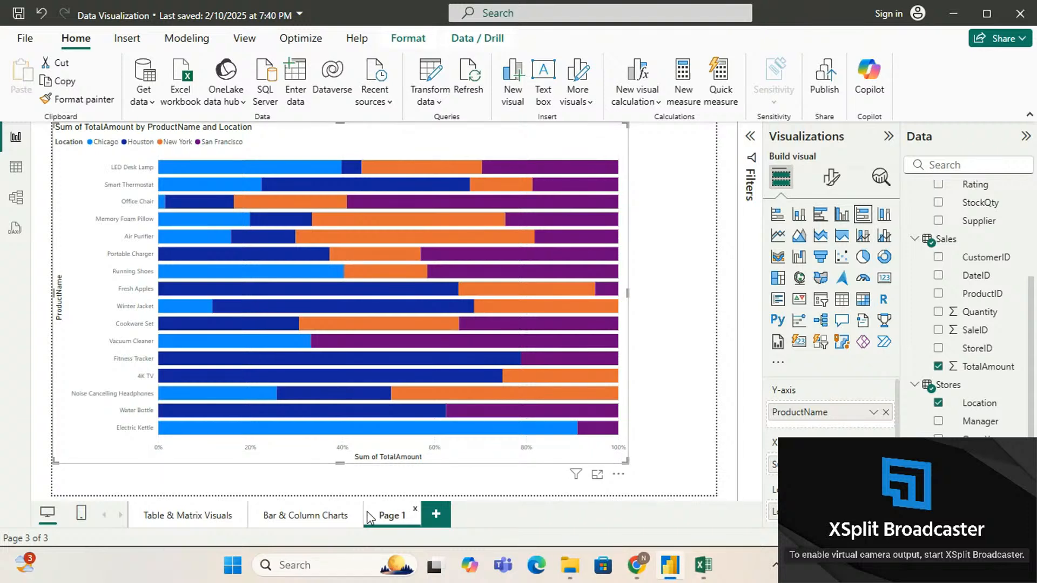
left_click(323, 520)
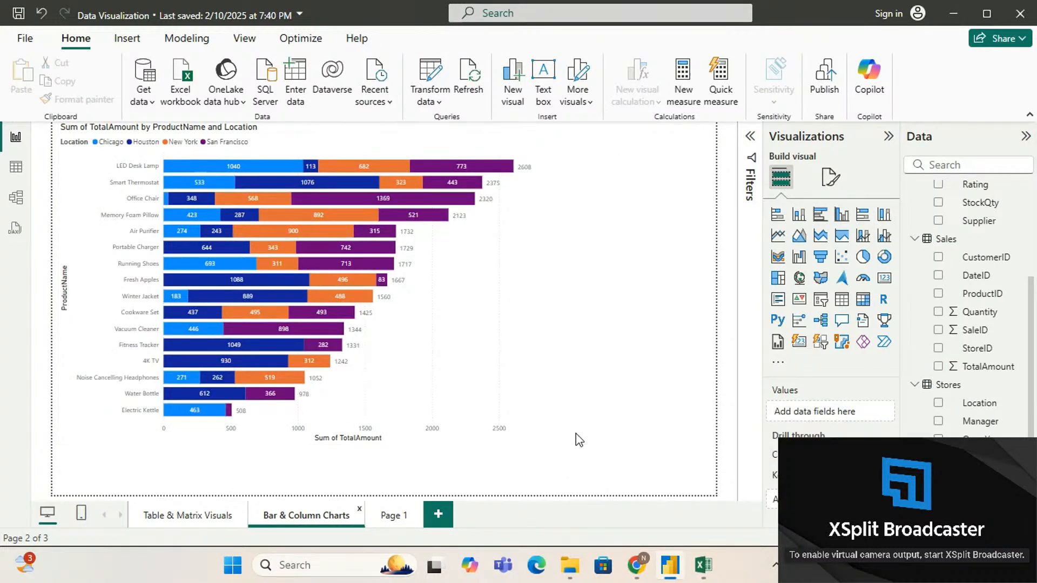
left_click(440, 400)
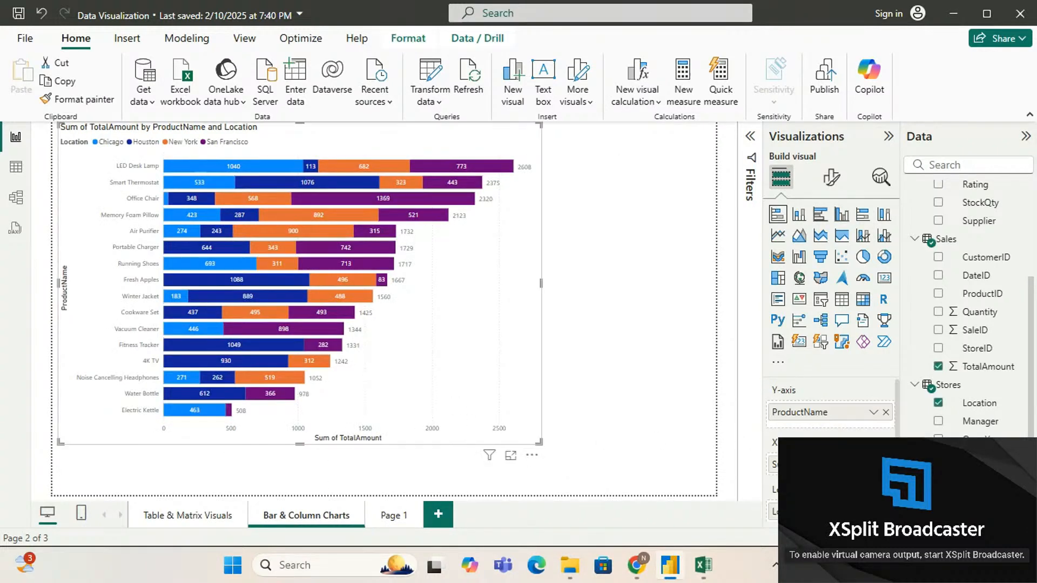
scroll(832, 416, "down", 2)
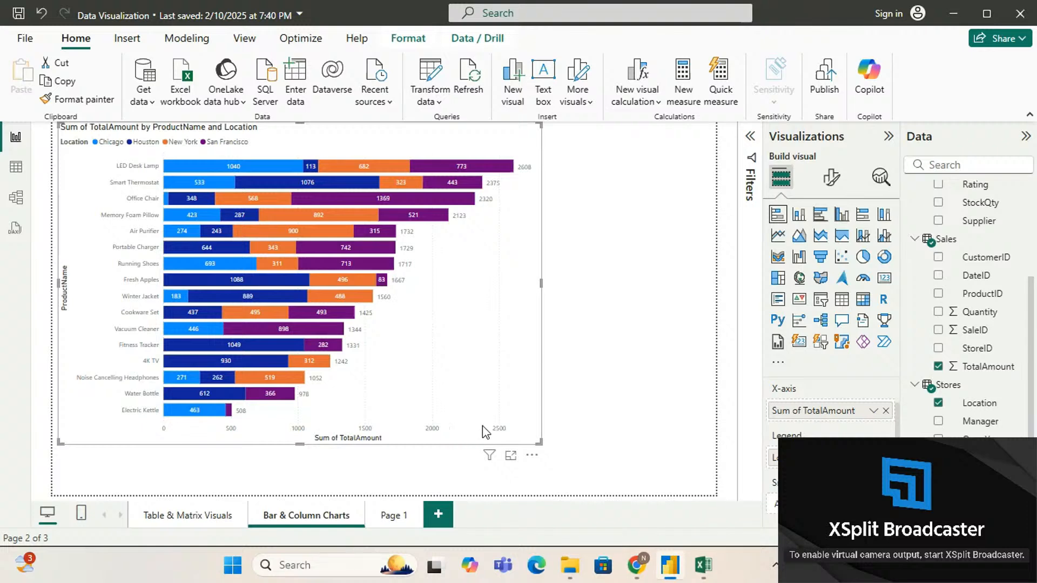
left_click(391, 514)
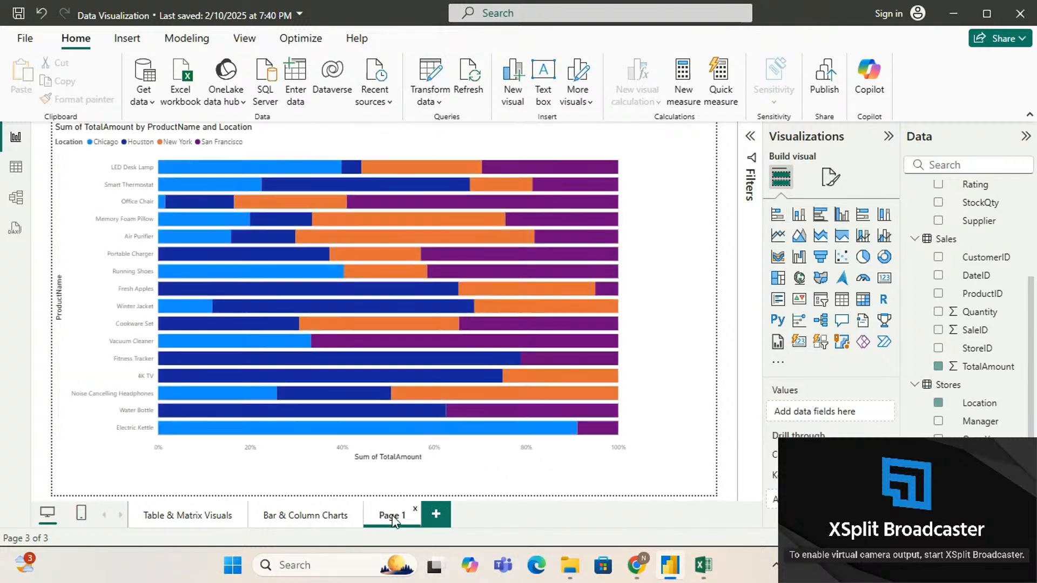
left_click(559, 454)
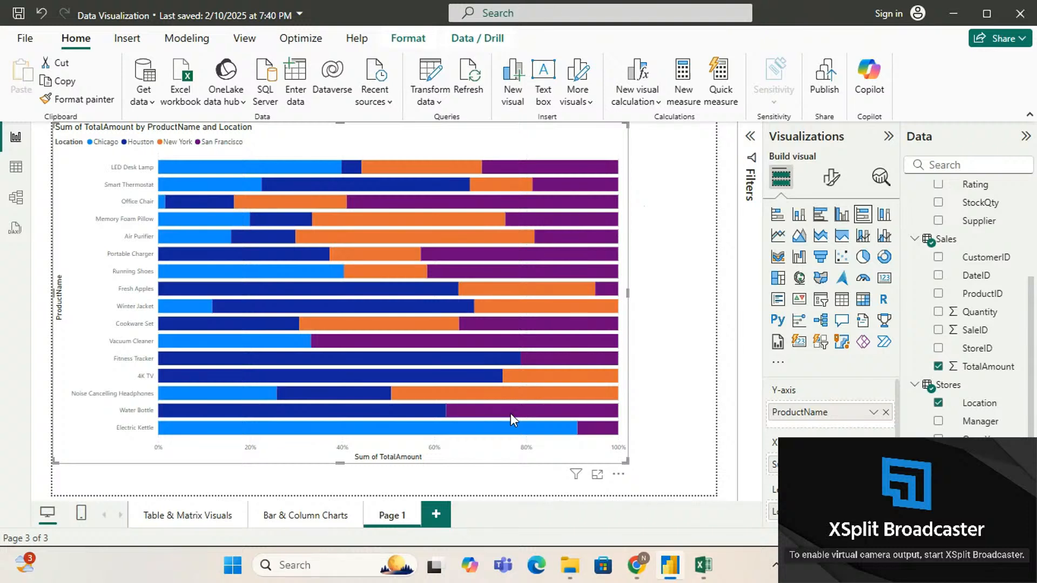
Add the Sales table's Quantity field to the tooltips of the 100% stacked bar chart and check them on the bars.
mouse_move(510, 413)
mouse_move(222, 163)
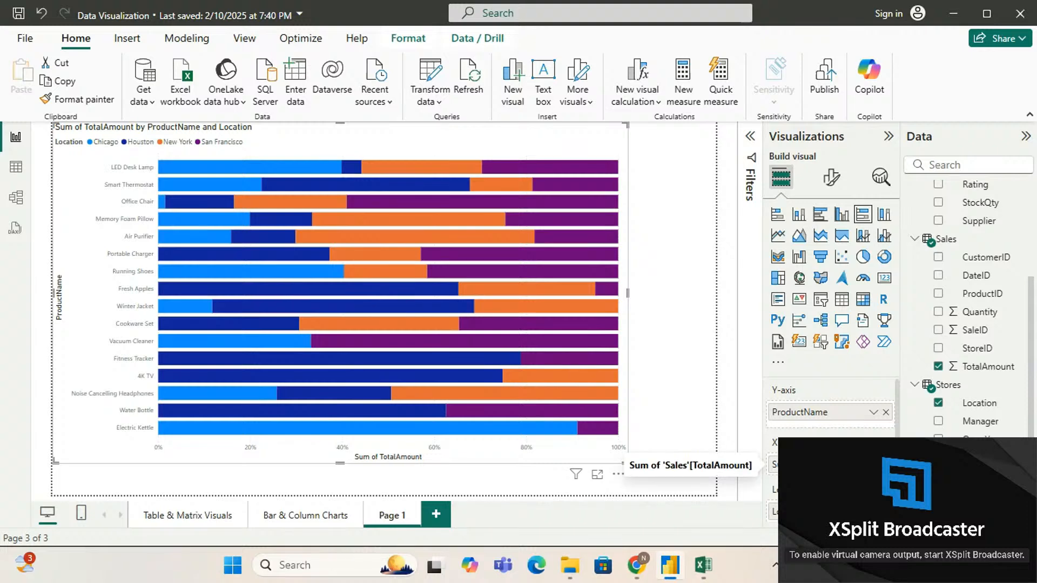
scroll(772, 464, "down", 3)
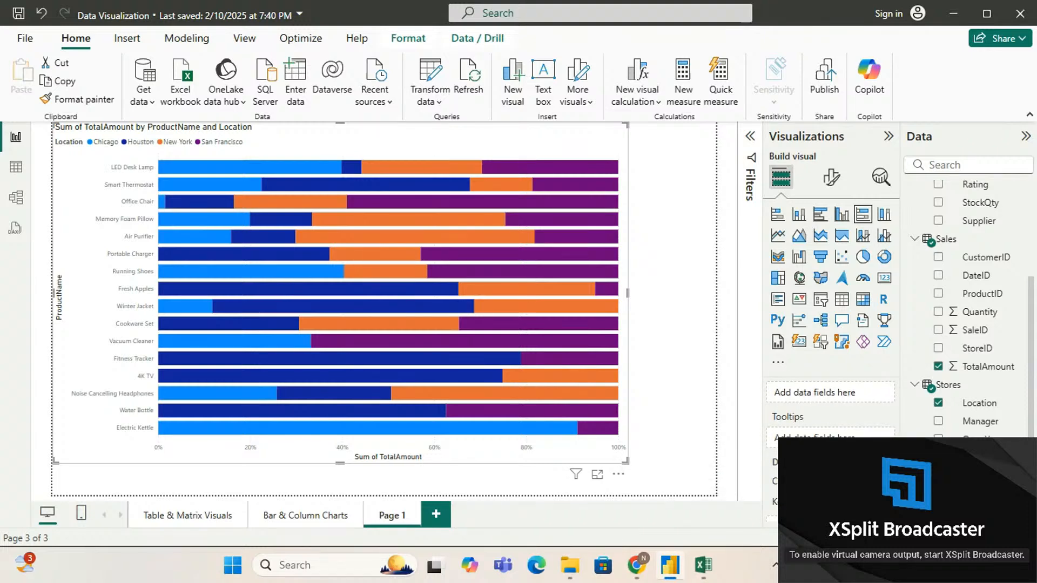
scroll(830, 414, "down", 1)
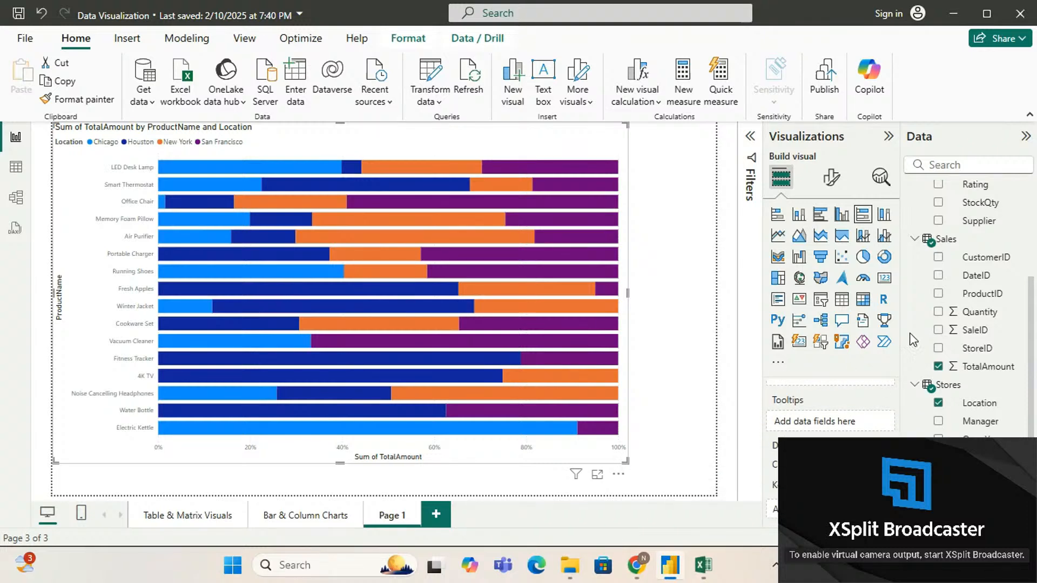
left_click_drag(972, 311, 832, 421)
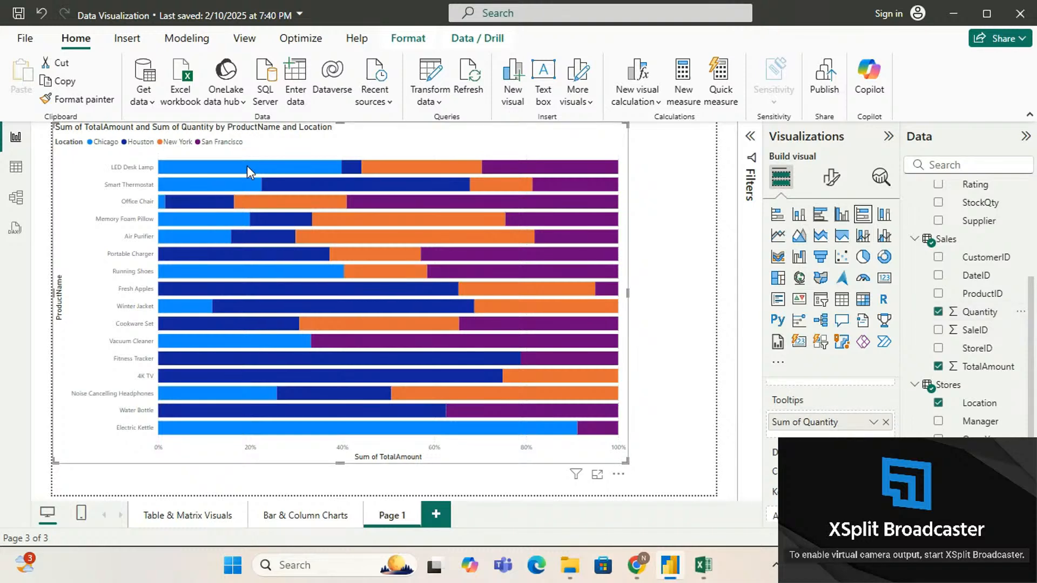
mouse_move(247, 166)
mouse_move(316, 434)
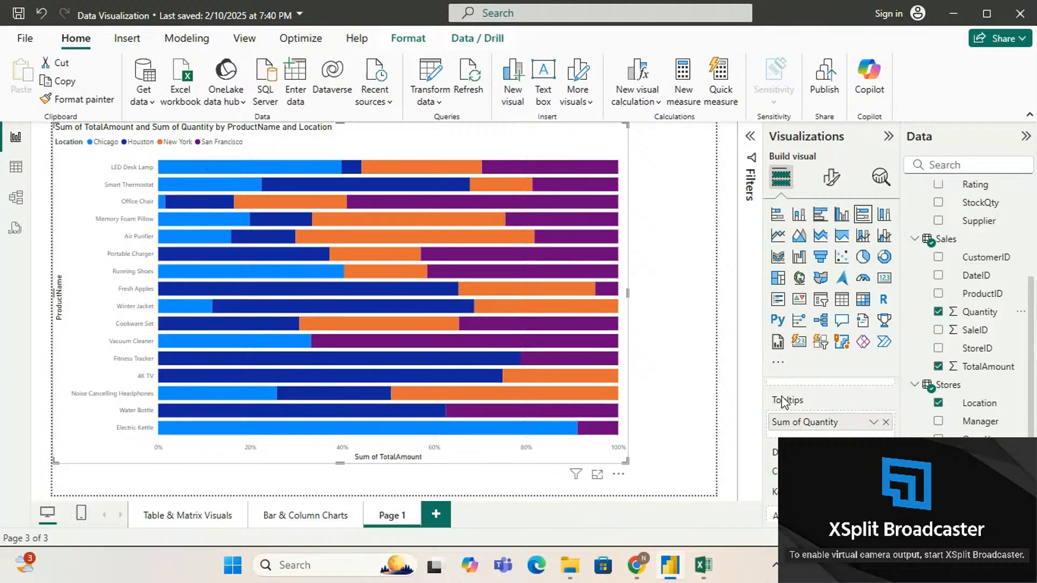
mouse_move(262, 173)
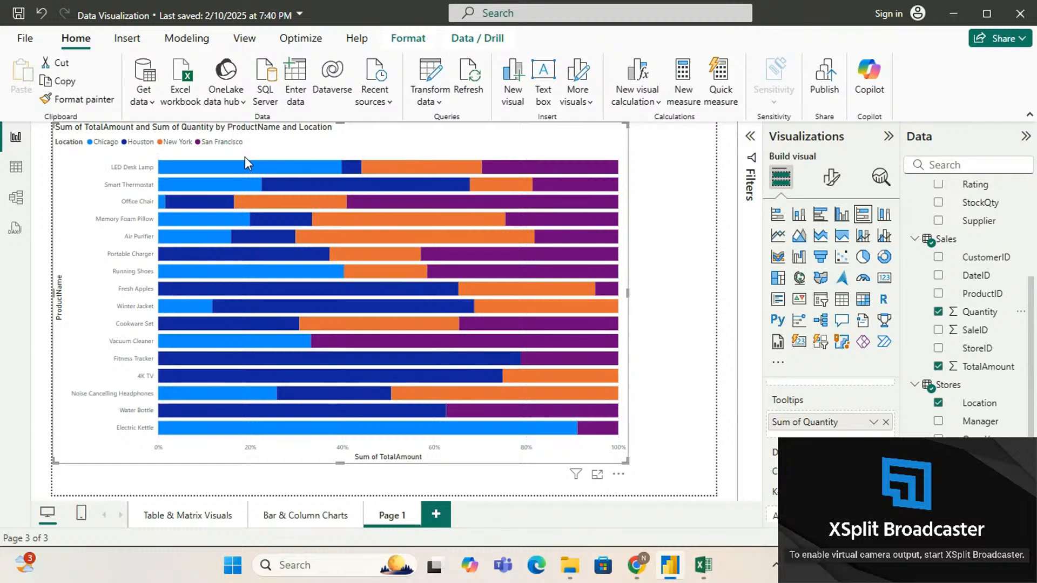
mouse_move(504, 361)
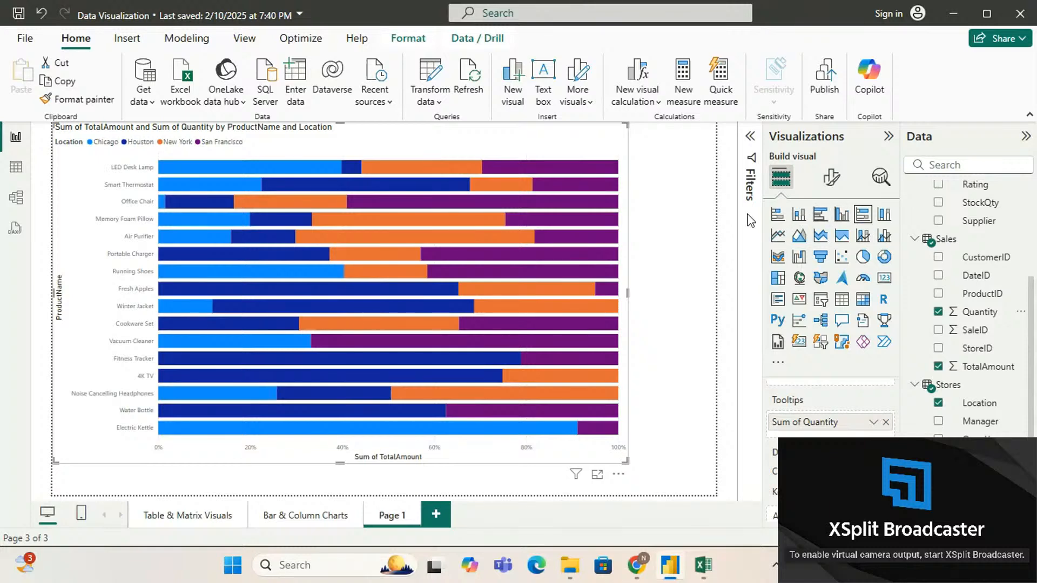
Try out ribbons between the bars of the 100% stacked bar chart and switch them off again.
left_click(836, 182)
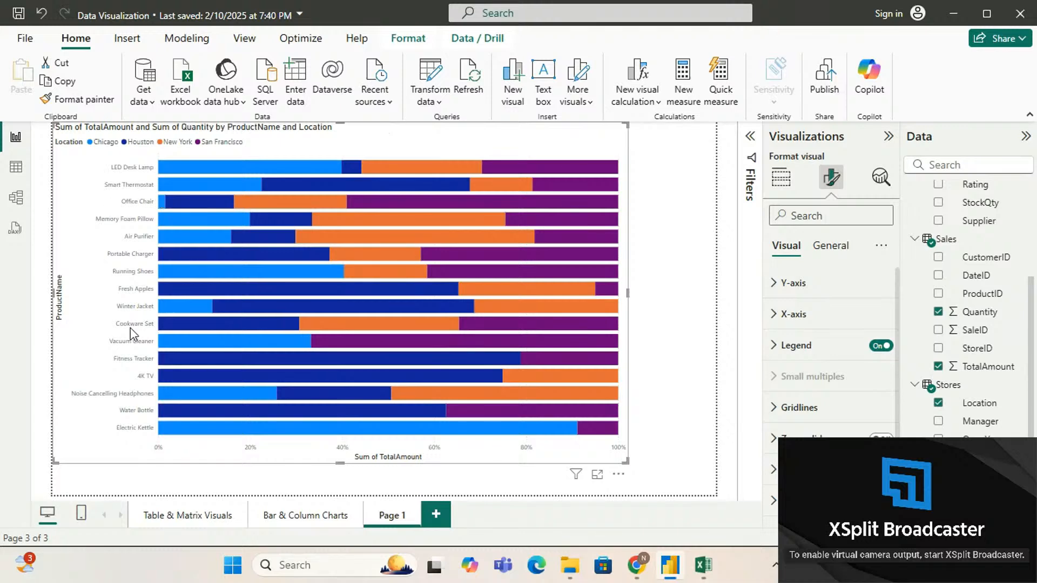
scroll(867, 312, "down", 2)
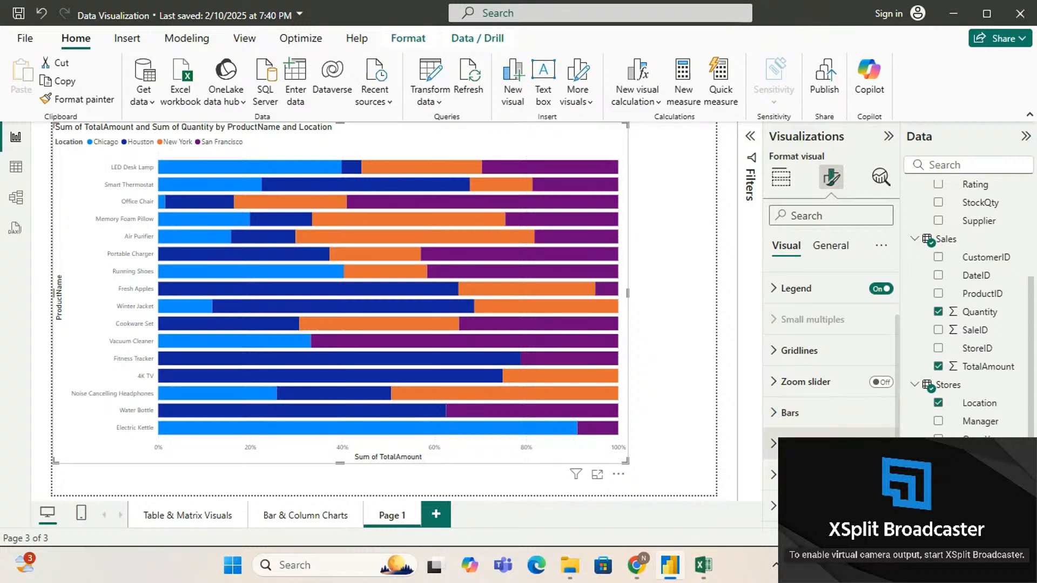
left_click(881, 444)
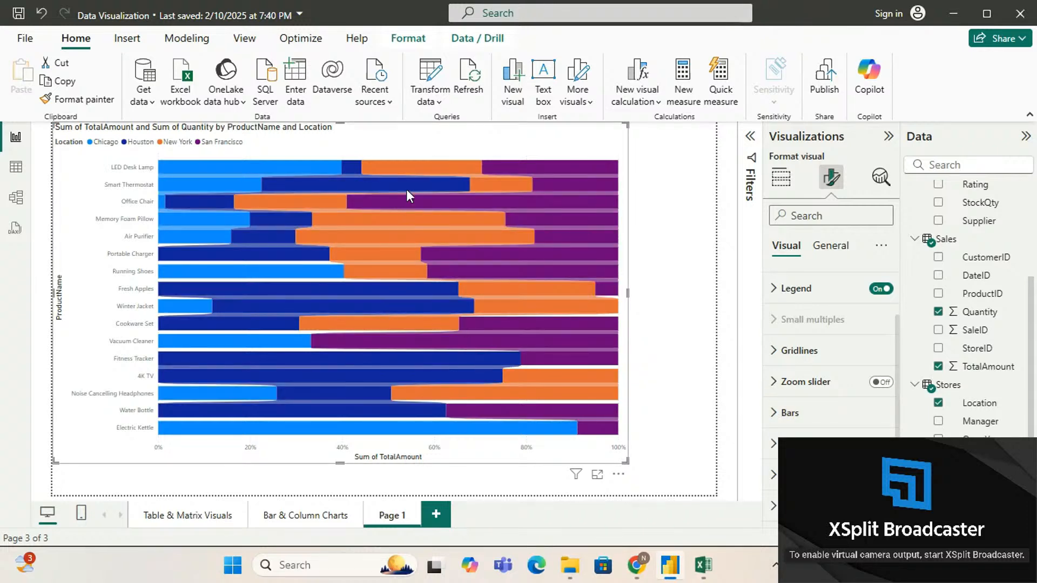
left_click(881, 444)
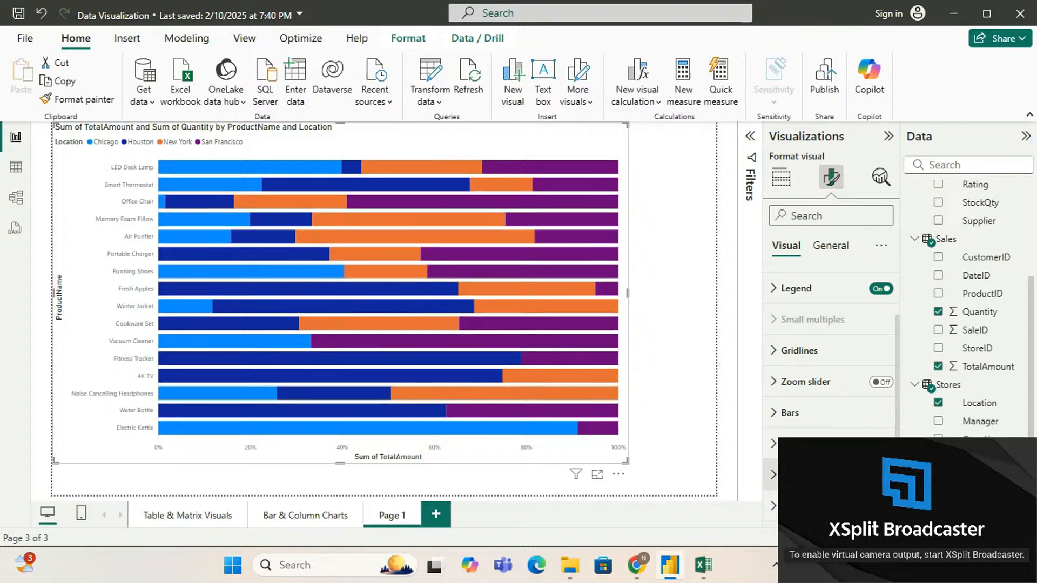
Turn on data labels for the 100% stacked bar chart and widen the chart slightly.
left_click(881, 475)
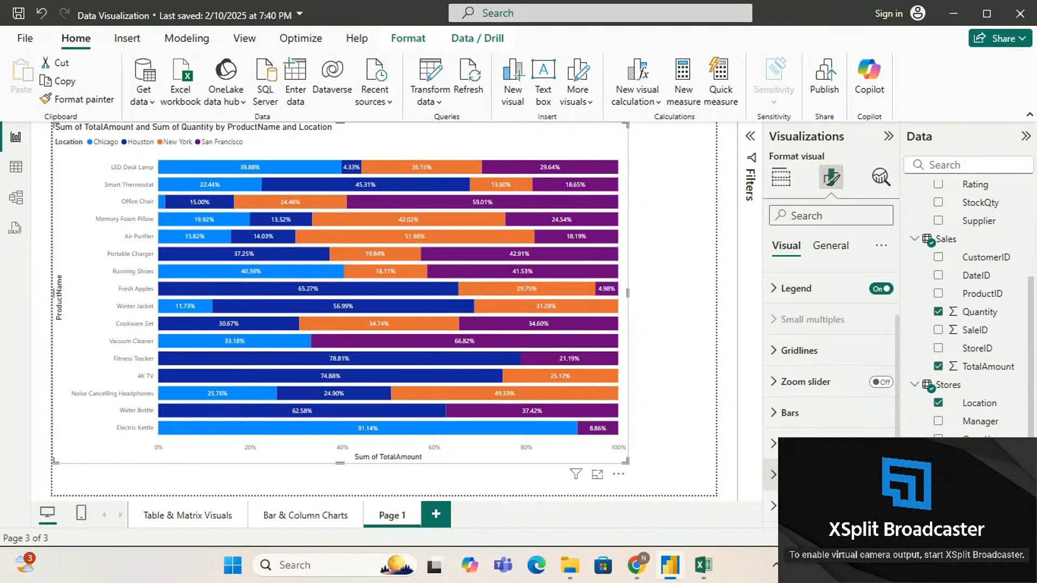
mouse_move(261, 187)
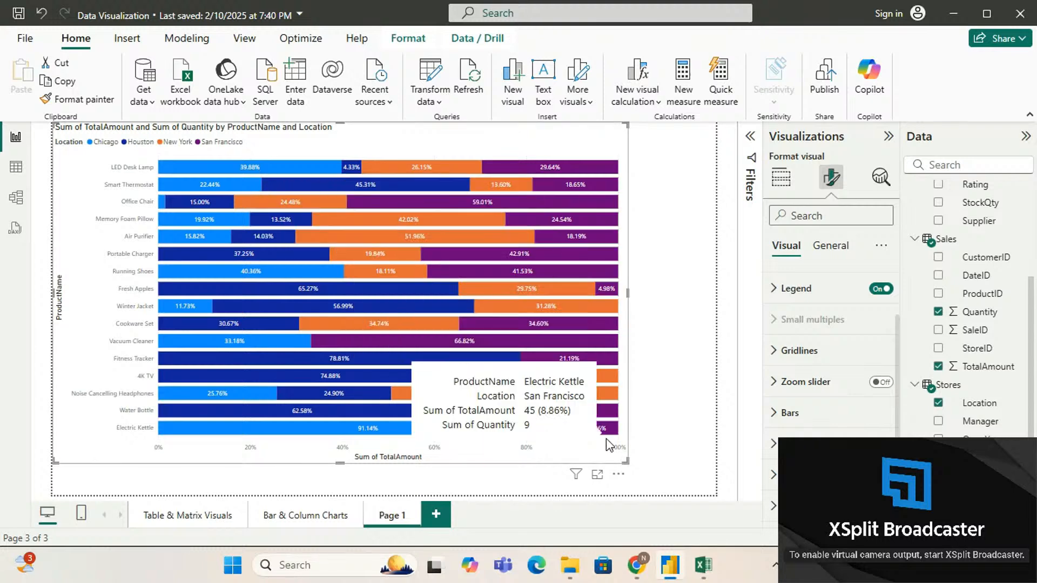
left_click_drag(627, 460, 670, 464)
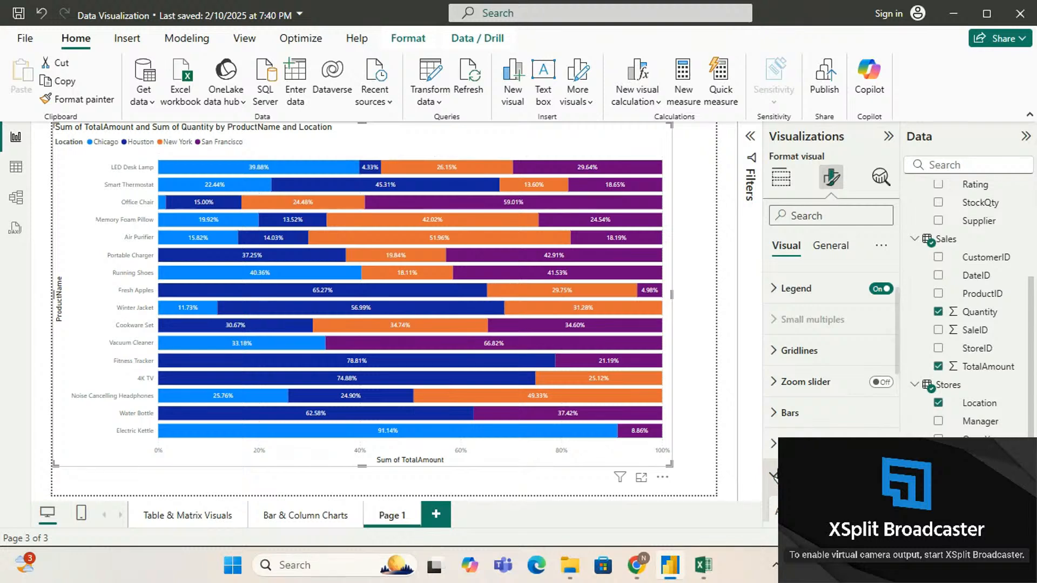
Try out the data labels' value and background options for all series, switching each off again.
left_click(774, 475)
scroll(778, 475, "down", 3)
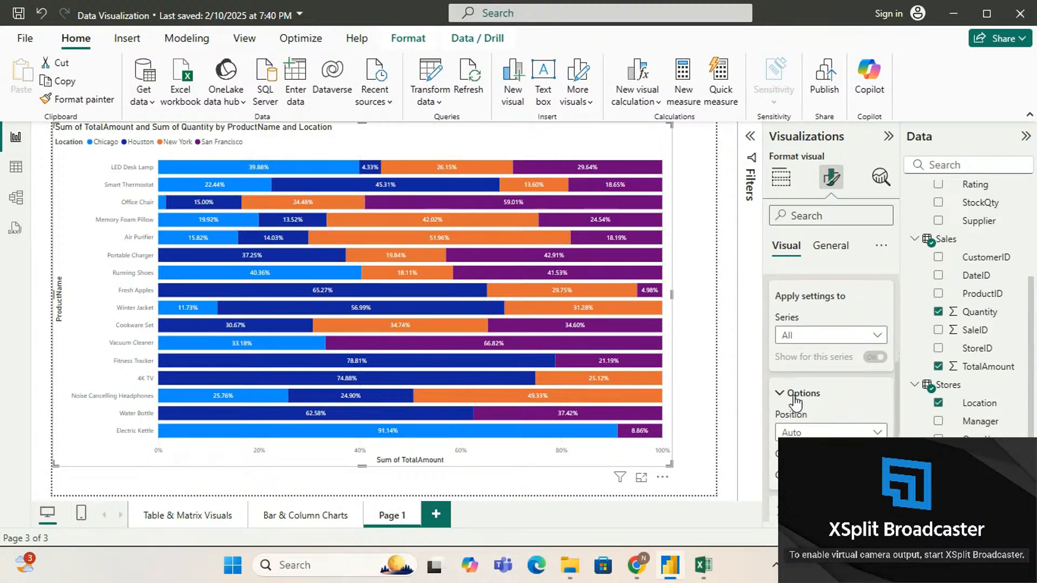
left_click(814, 312)
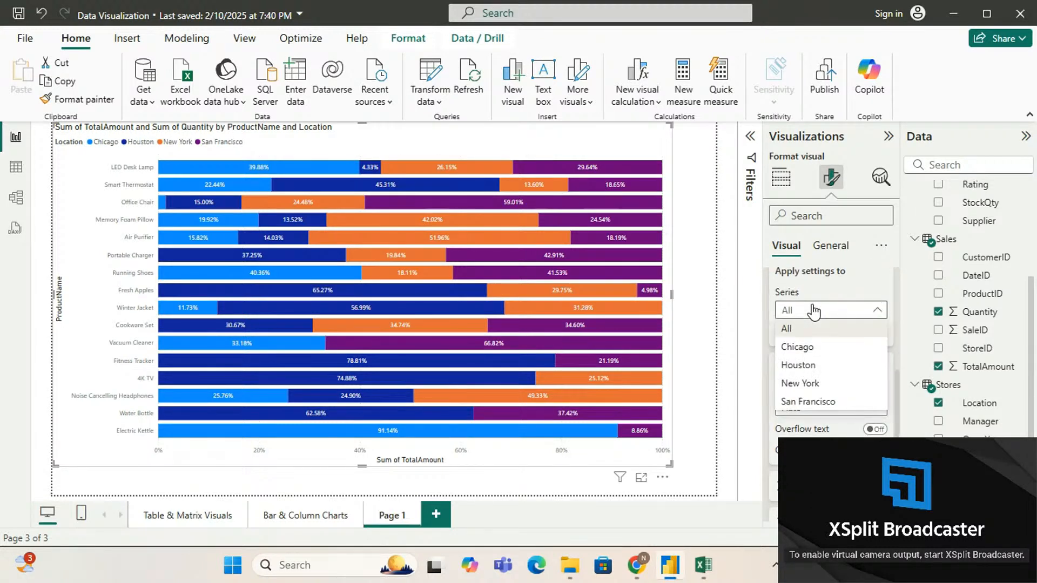
left_click(814, 312)
scroll(812, 303, "down", 3)
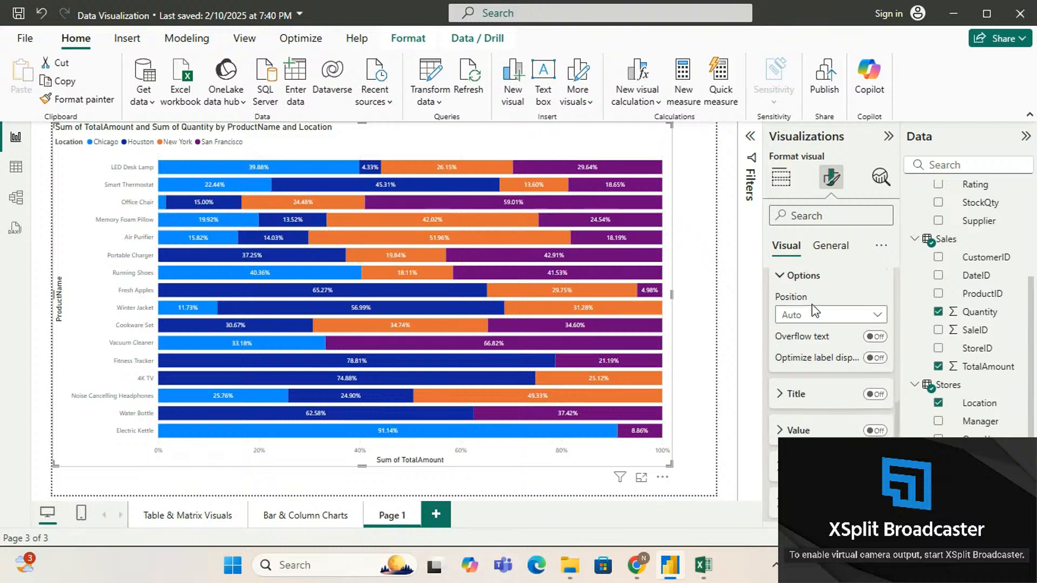
scroll(813, 303, "down", 3)
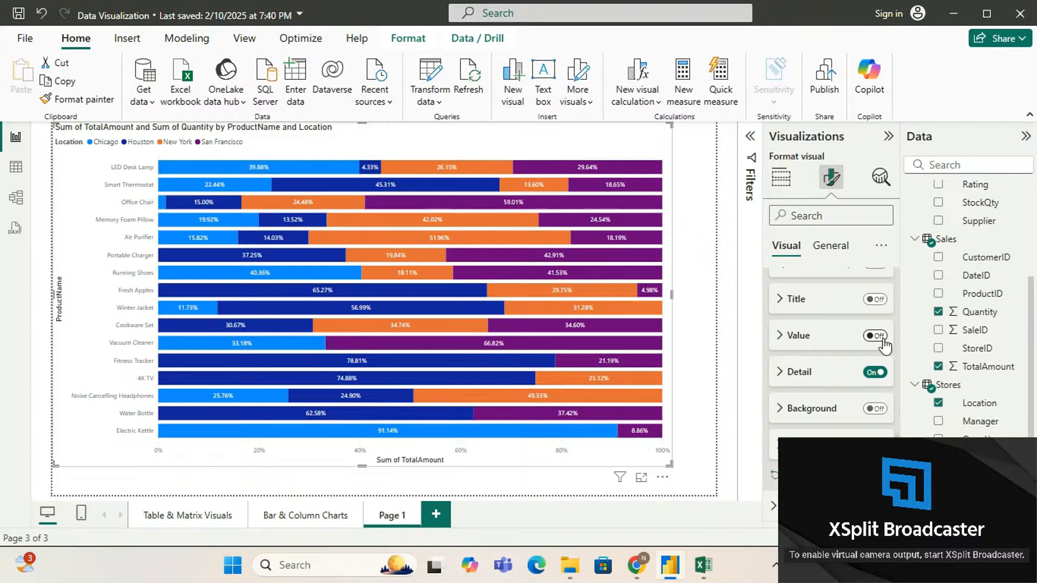
left_click(877, 337)
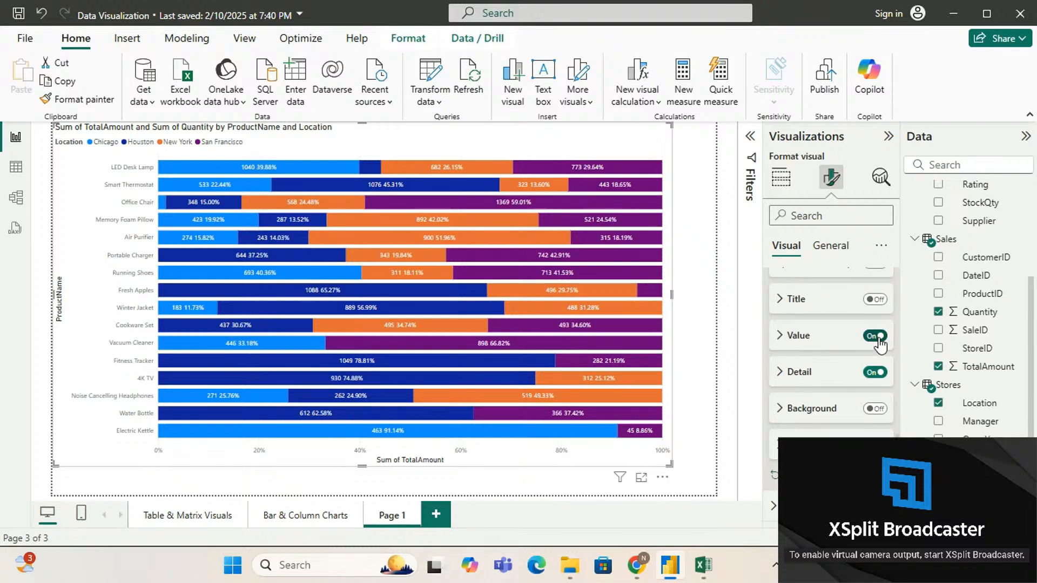
left_click(878, 337)
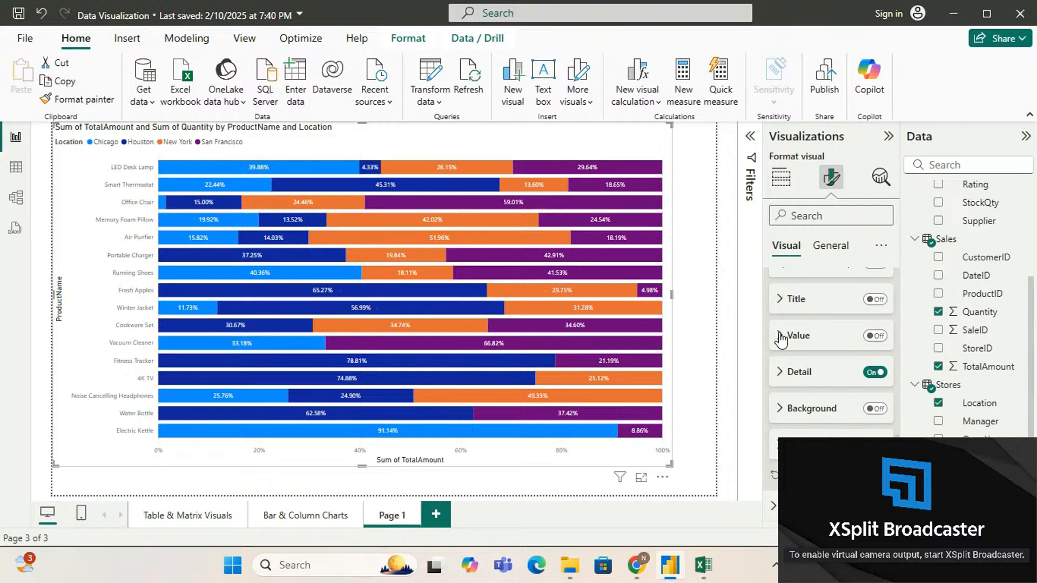
left_click(872, 410)
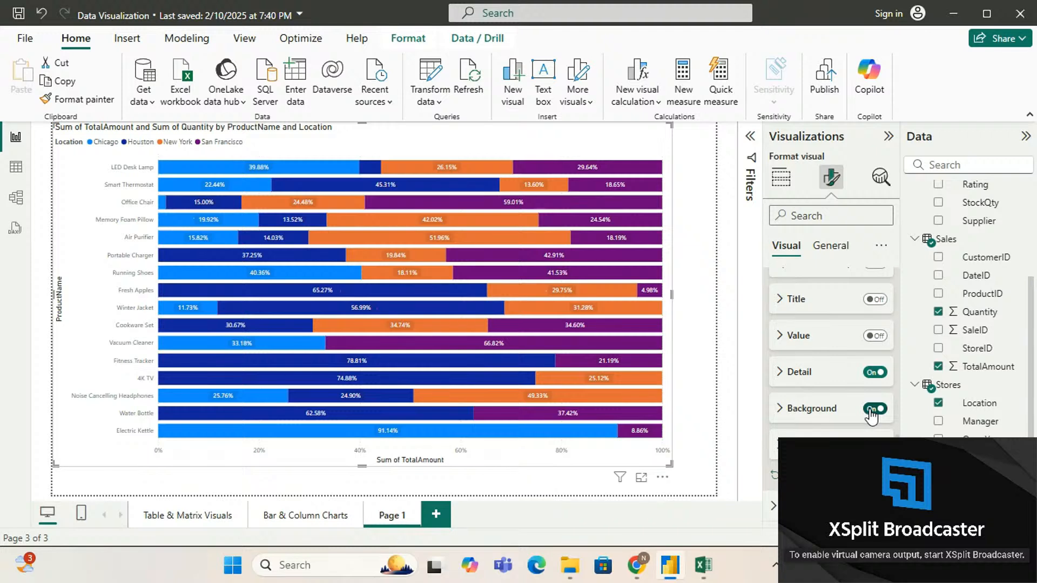
left_click(873, 409)
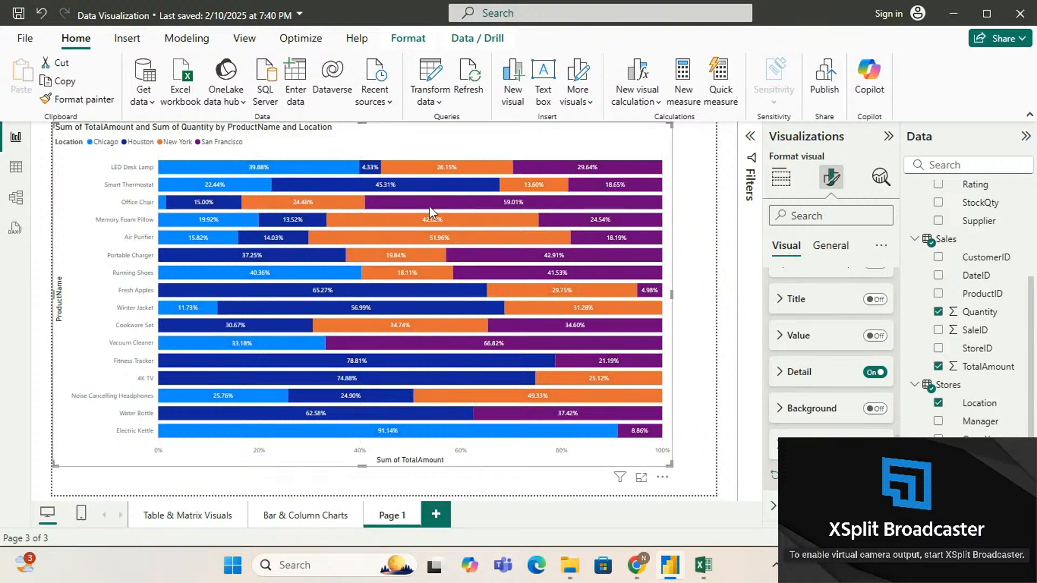
Inspect the tooltips of the Noise Cancelling Headphones, Smart Thermostat and LED Desk Lamp bar segments.
mouse_move(560, 400)
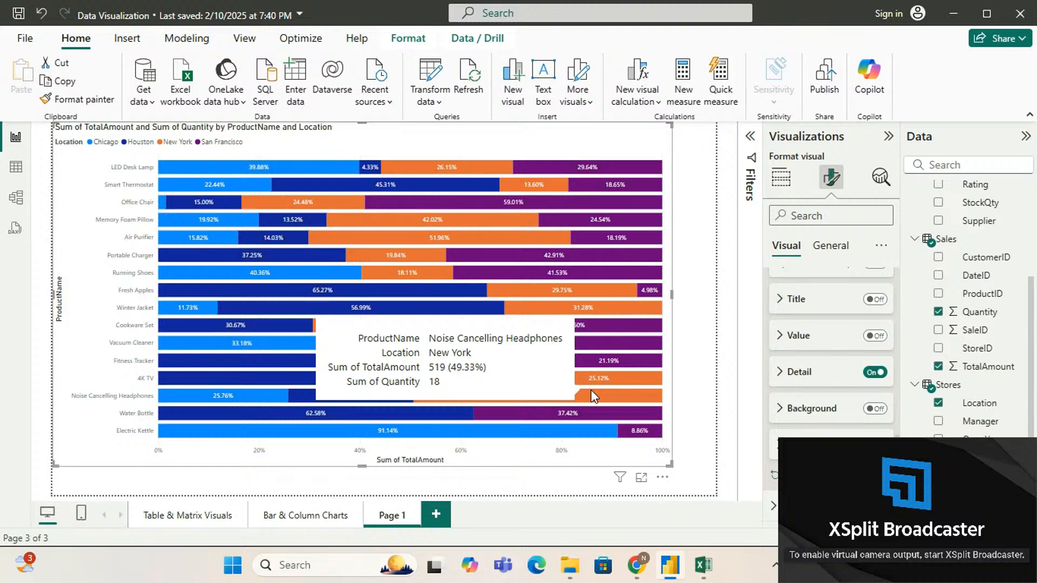
mouse_move(598, 183)
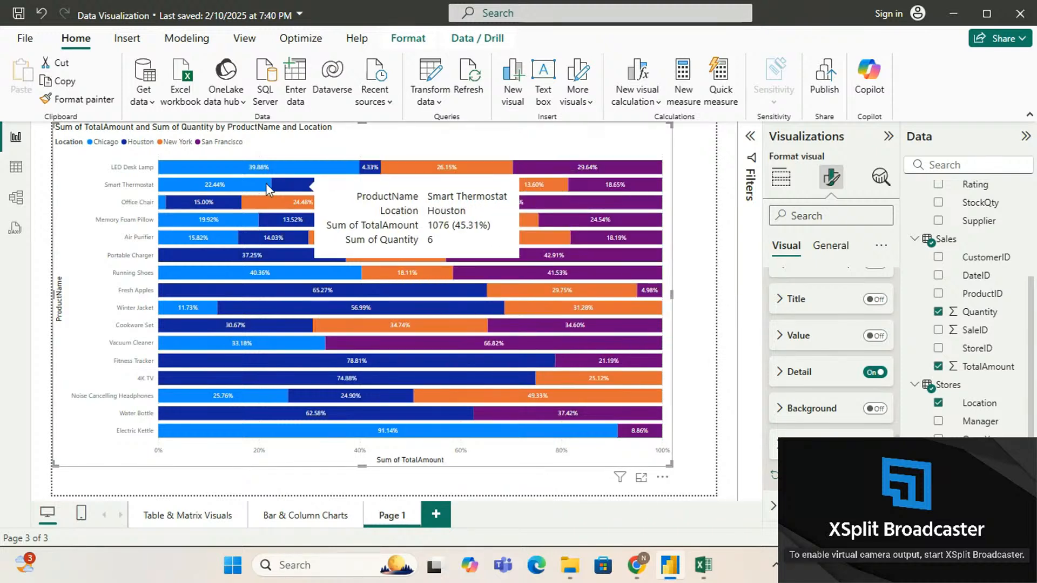
mouse_move(652, 262)
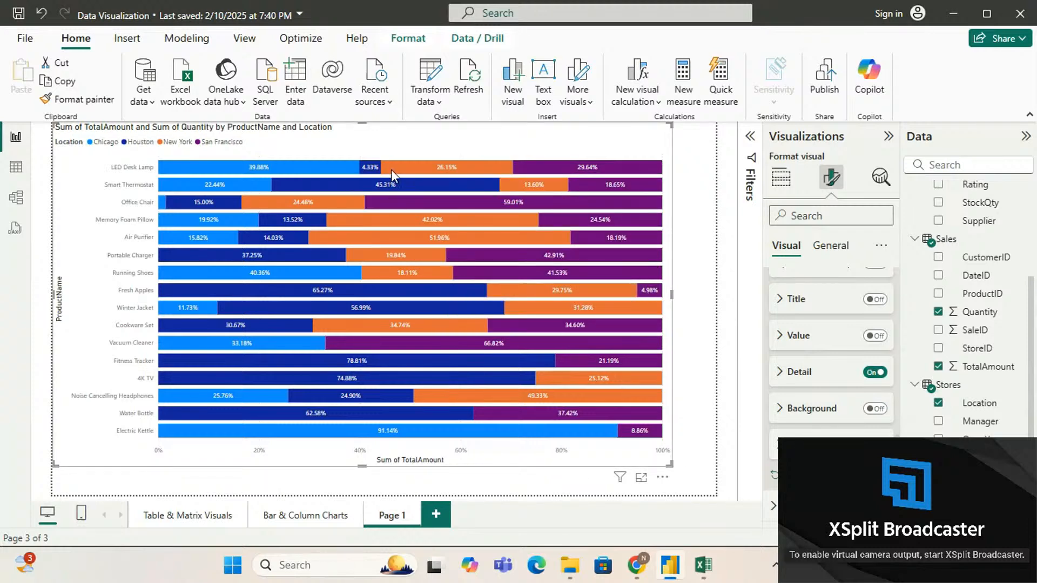
mouse_move(381, 167)
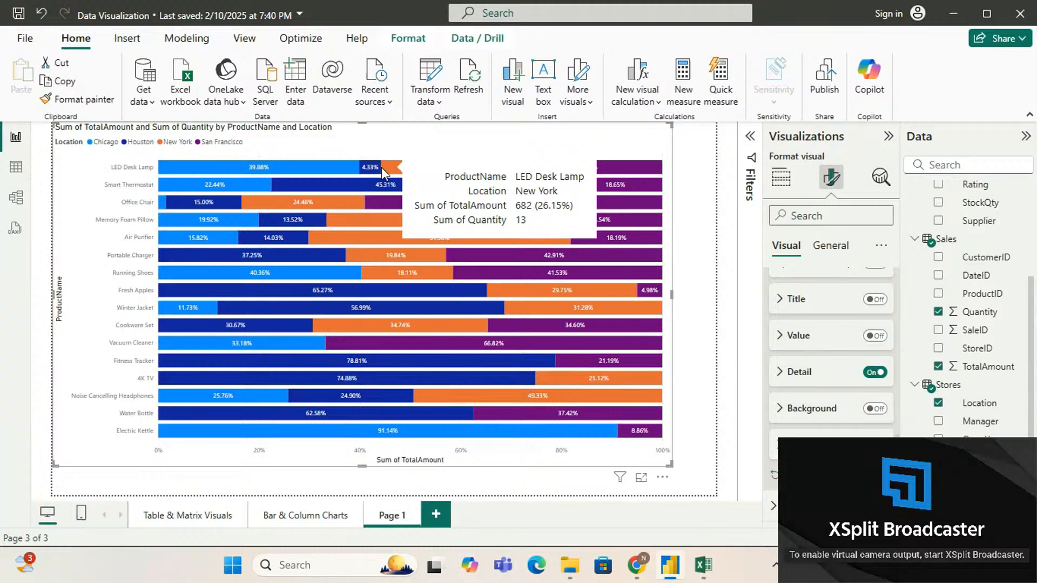
mouse_move(320, 165)
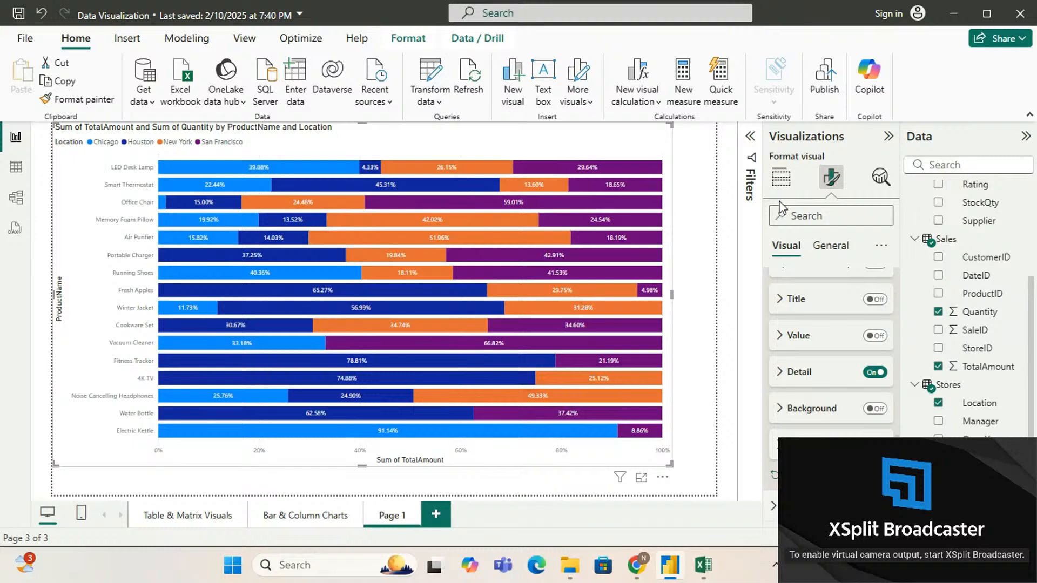
Try hiding the chart's title in the general formatting options and show it again.
scroll(793, 339, "up", 5)
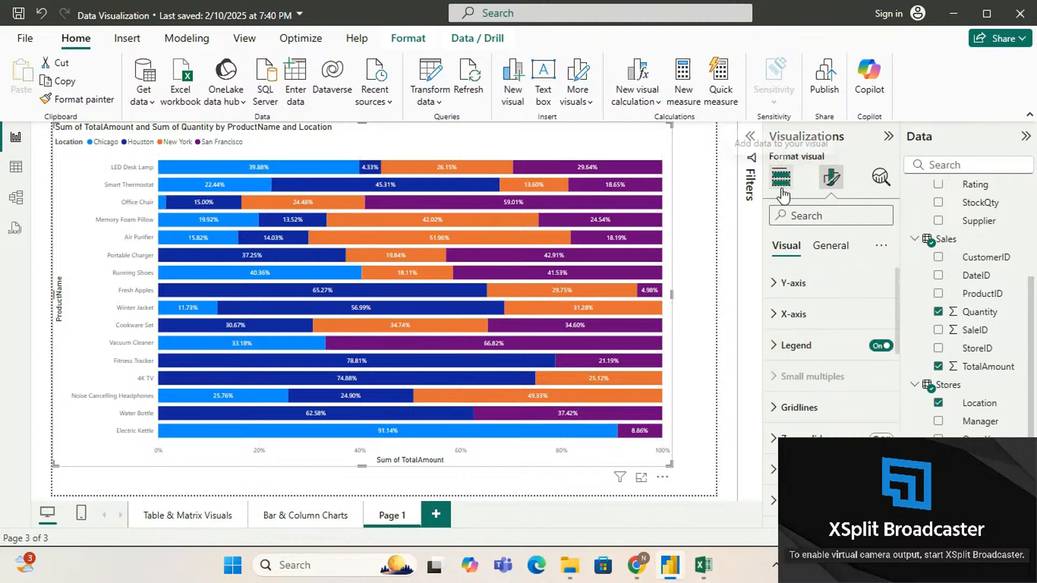
left_click(832, 248)
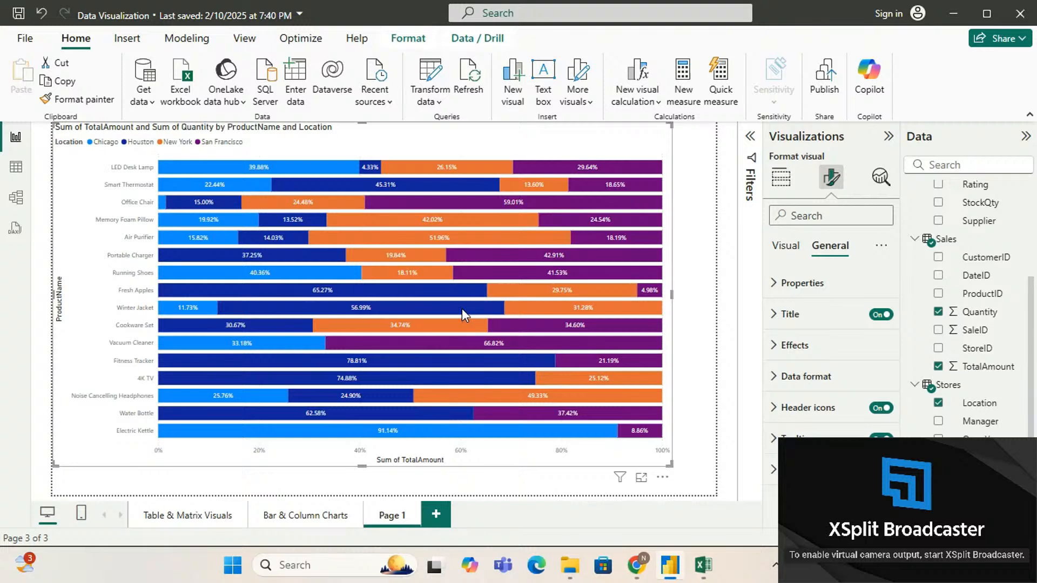
mouse_move(462, 310)
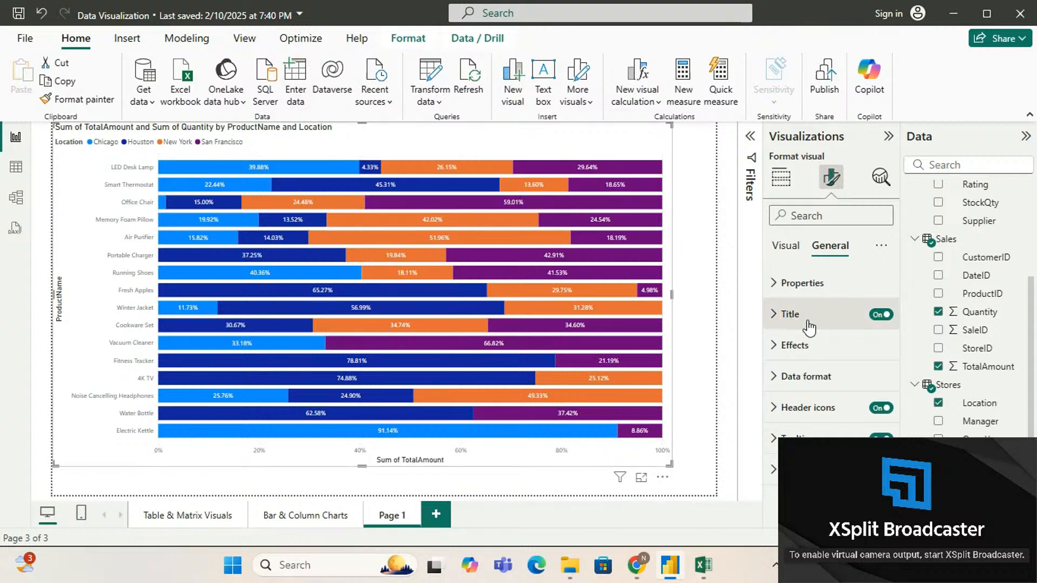
left_click(877, 315)
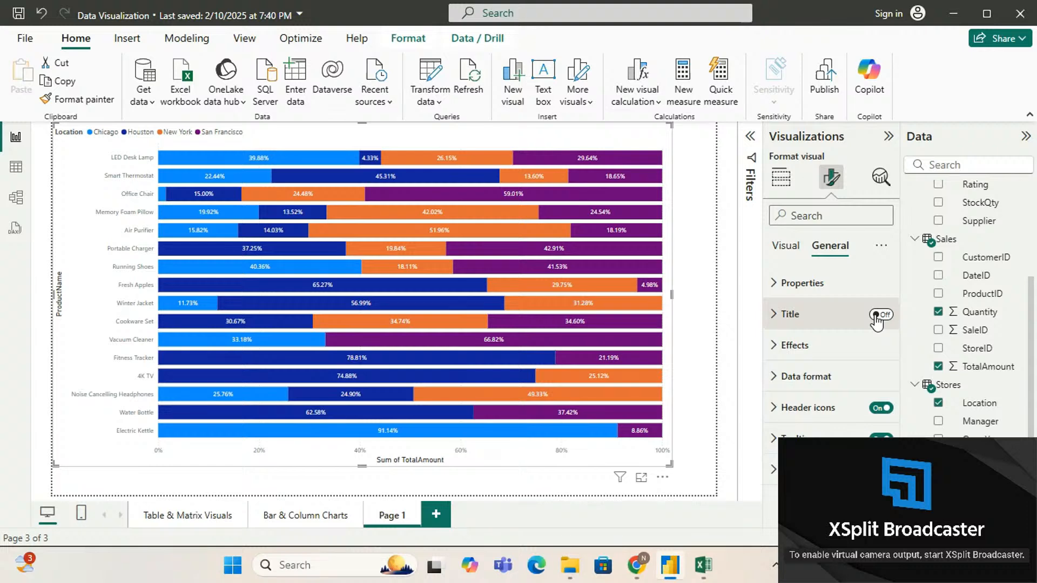
left_click(877, 315)
Replace the chart's title text with "100% STACKED BAR CHART".
left_click(774, 315)
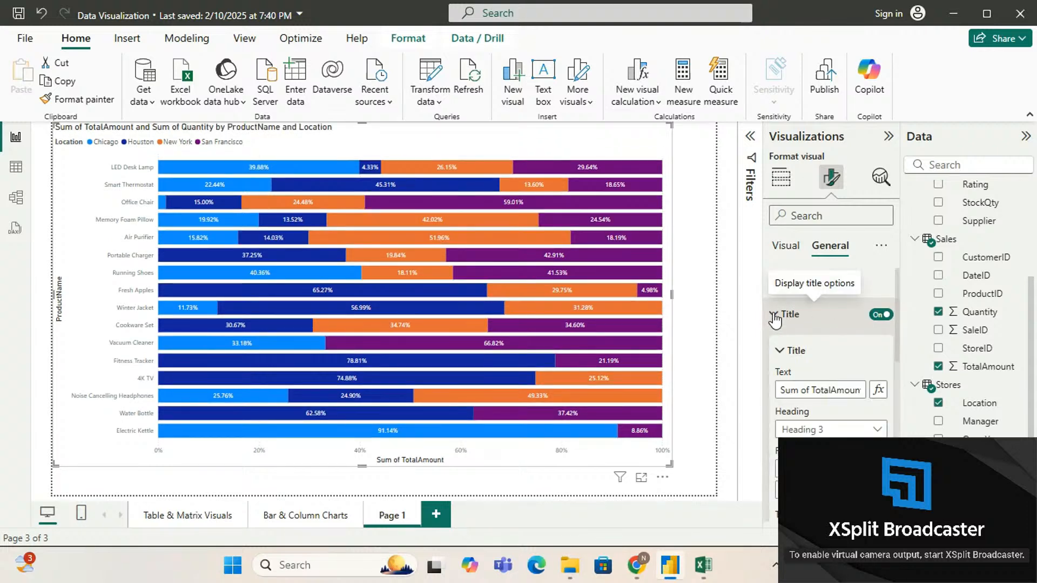
scroll(783, 321, "down", 2)
scroll(800, 324, "up", 1)
left_click(801, 324)
key("ctrl+a")
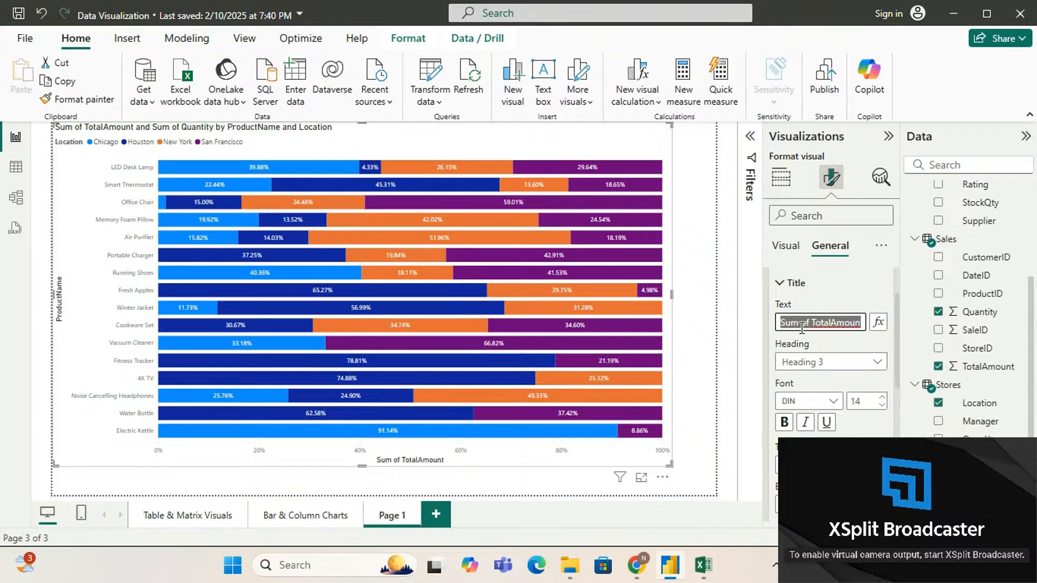
type("100")
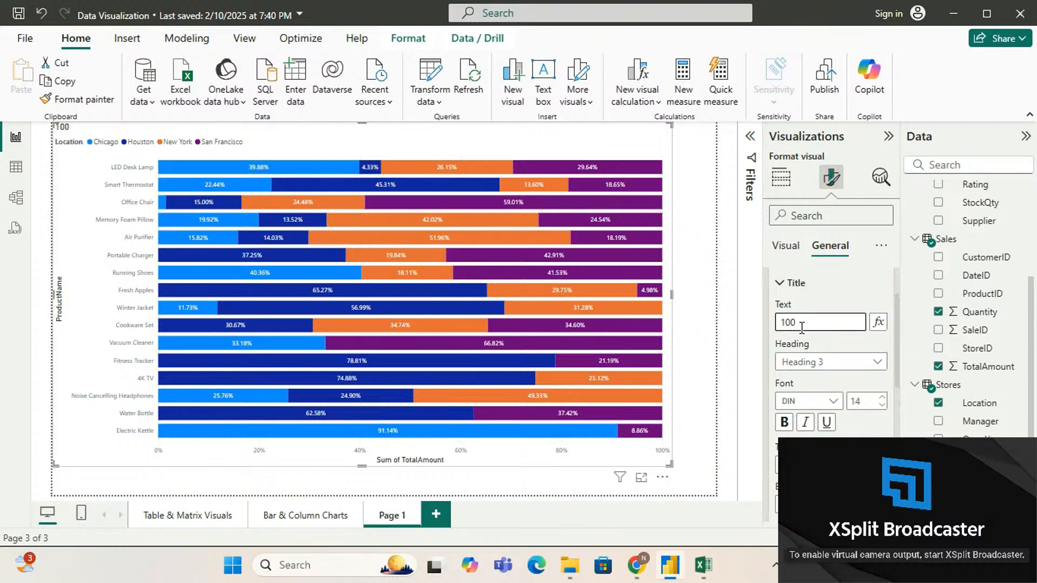
type("% St")
type("TACKED ")
type("BAR CHA")
type("RT")
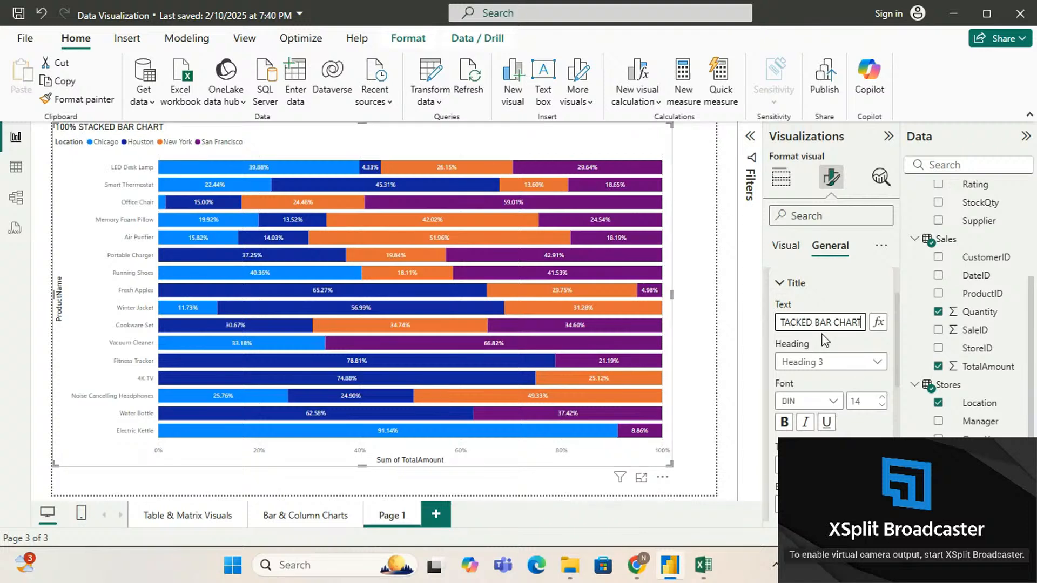
Style the chart title as Heading 5, enlarge its font to 18 and make it bold.
scroll(829, 341, "down", 1)
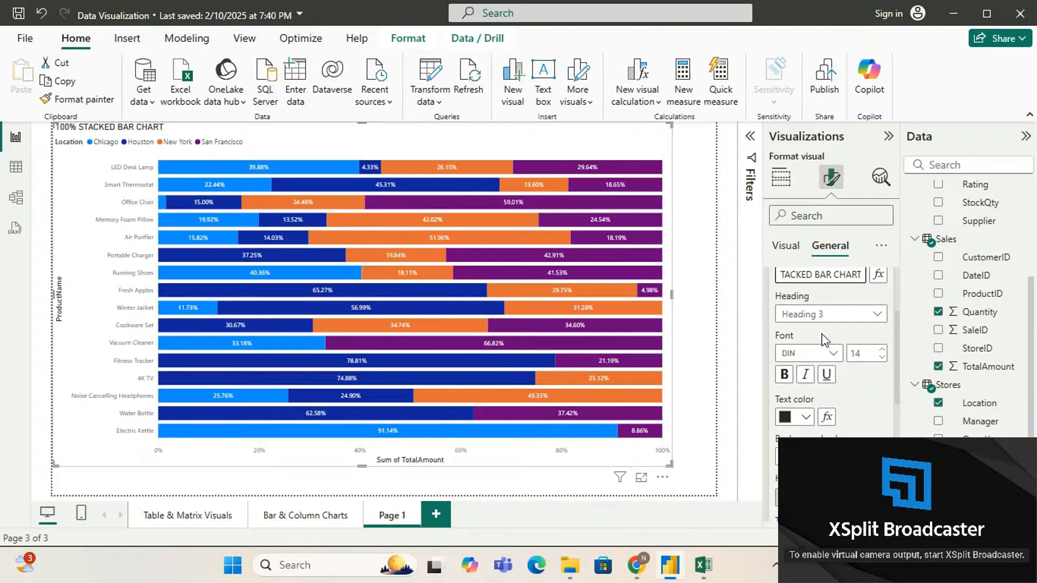
left_click(884, 350)
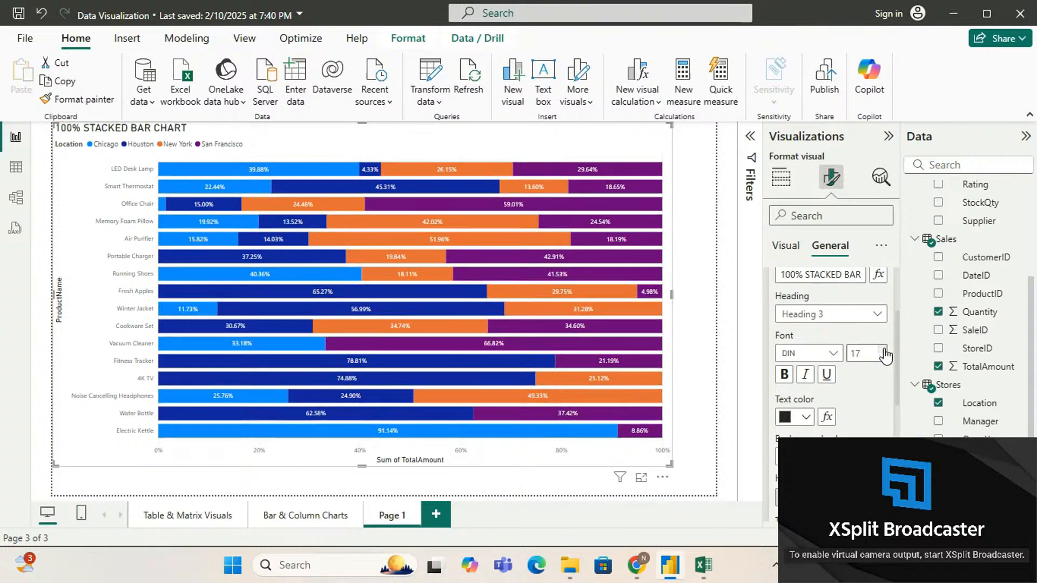
left_click(875, 319)
left_click(843, 402)
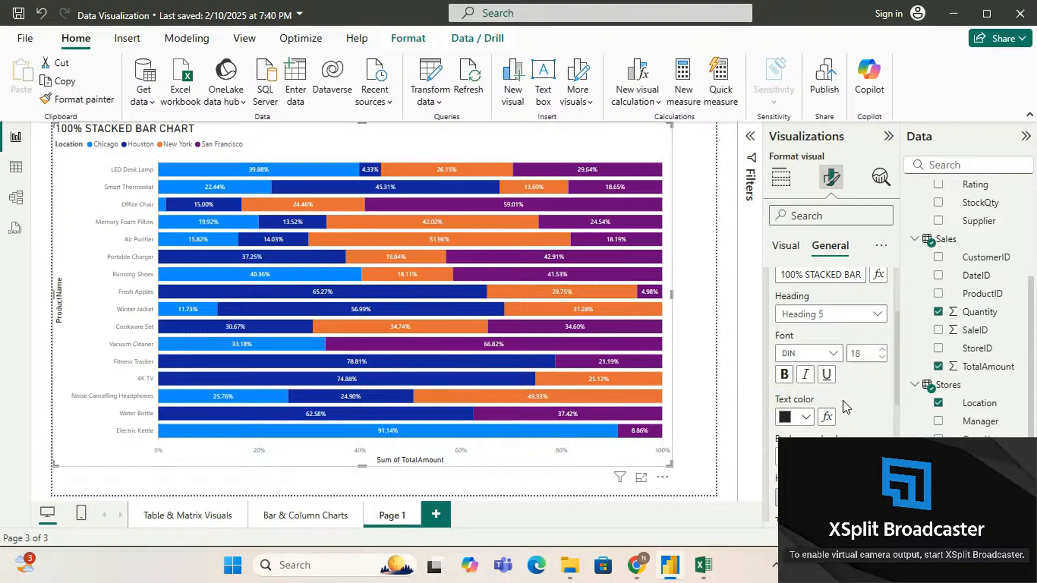
left_click(785, 375)
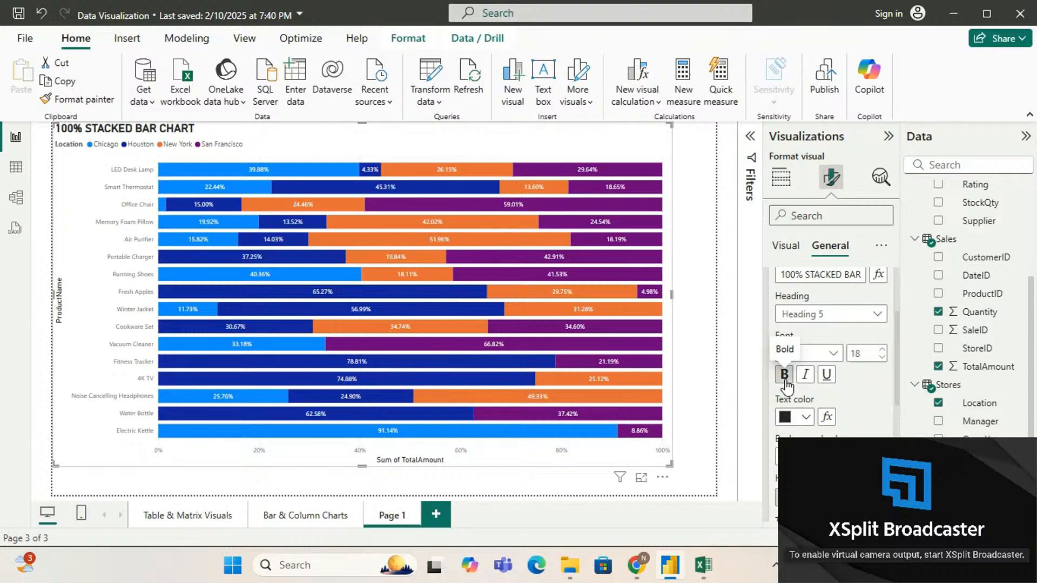
Try pink for the chart title's text, then settle on the theme purple #744EC2.
left_click(805, 417)
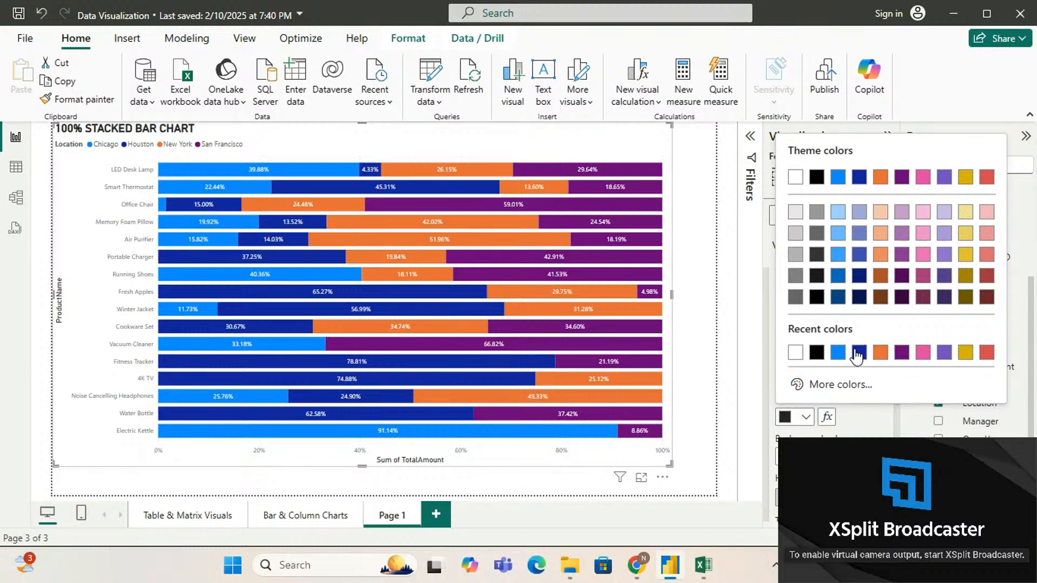
left_click(924, 354)
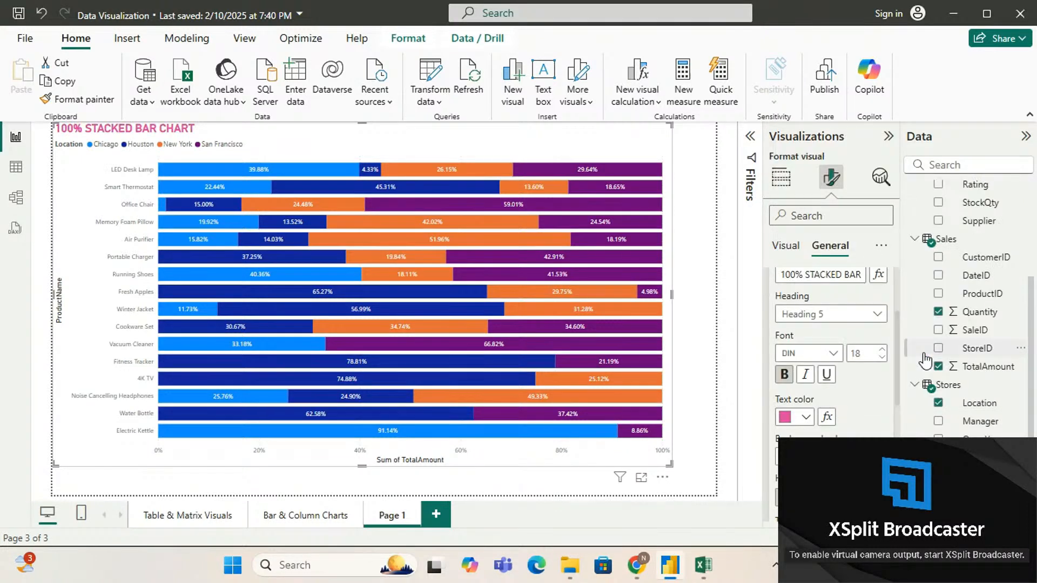
left_click(806, 417)
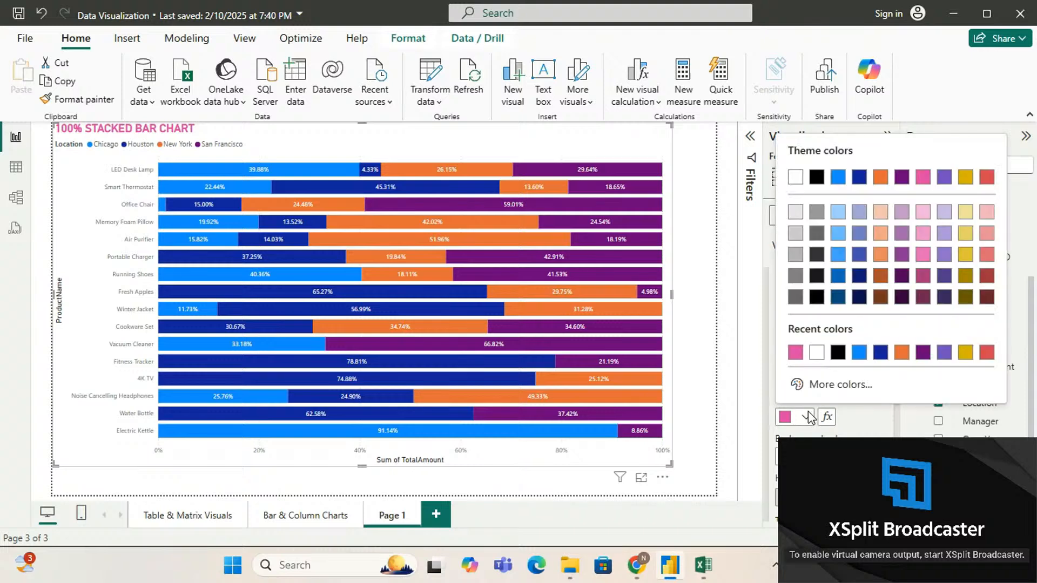
left_click(944, 354)
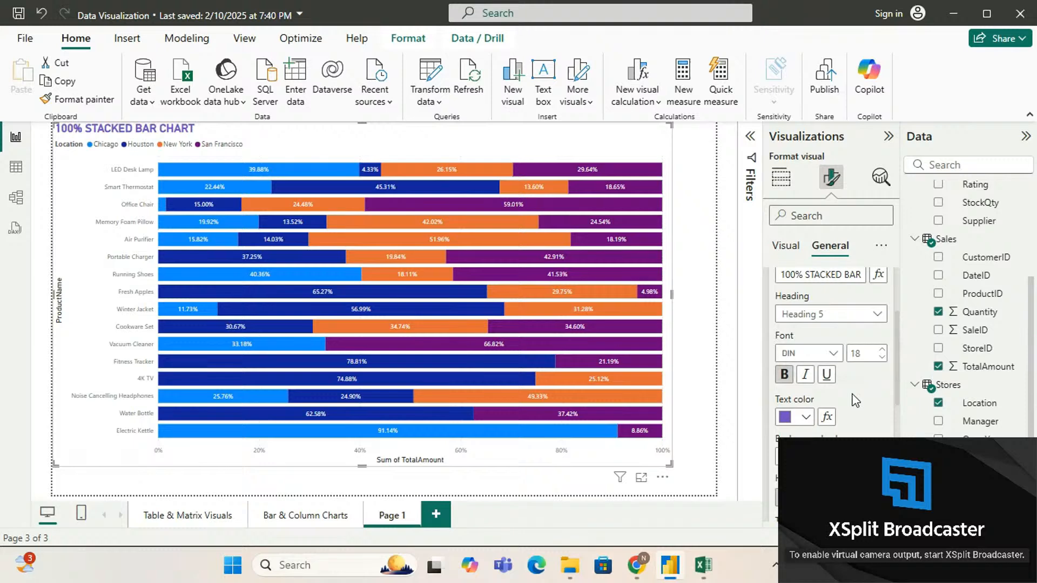
Give the chart title a light purple background color.
scroll(856, 400, "down", 2)
left_click(806, 393)
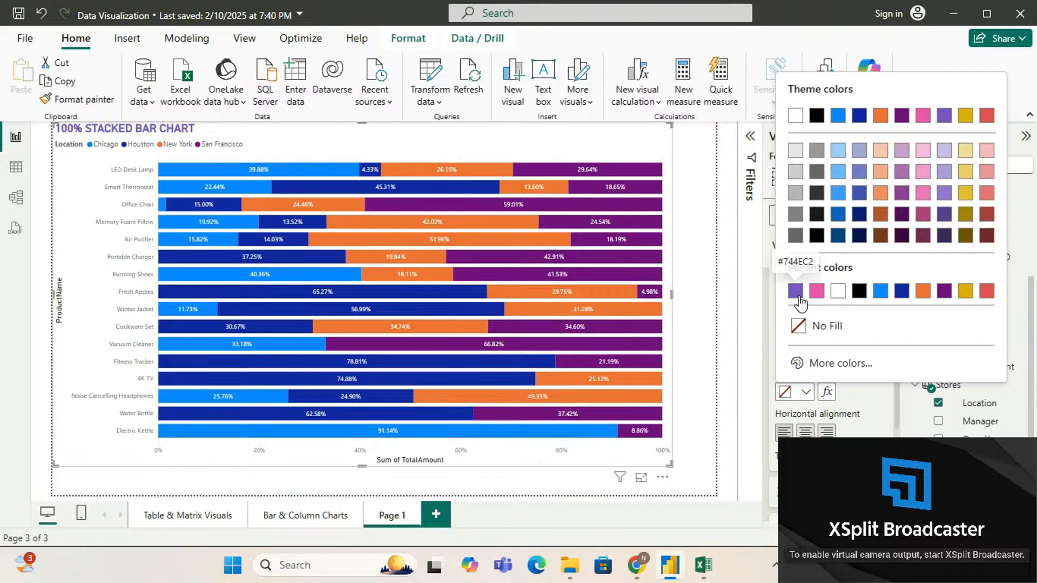
left_click(903, 152)
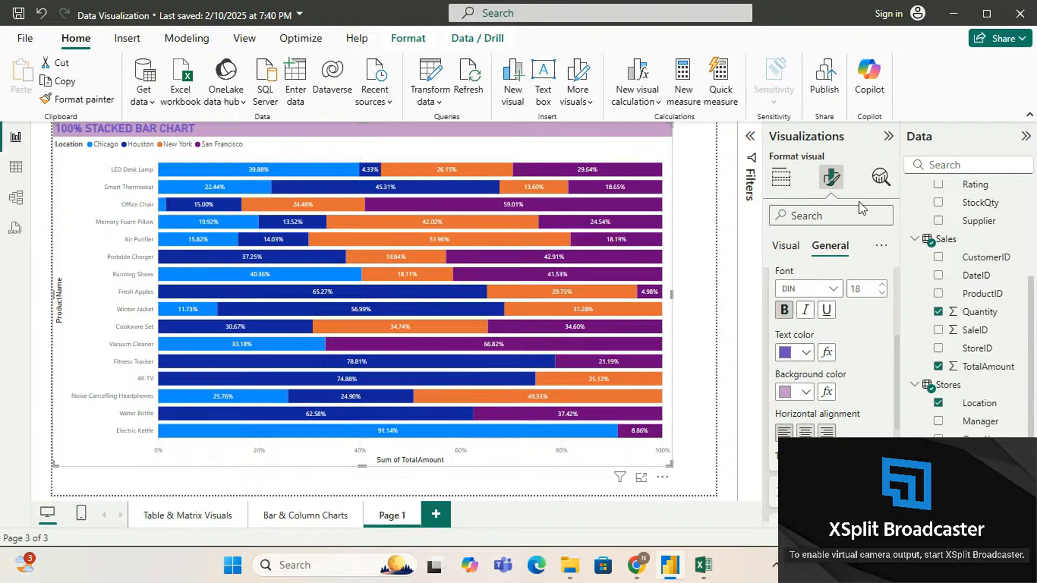
Increase the chart title's font size to 25 and center it horizontally.
left_click(883, 287)
left_click(882, 287)
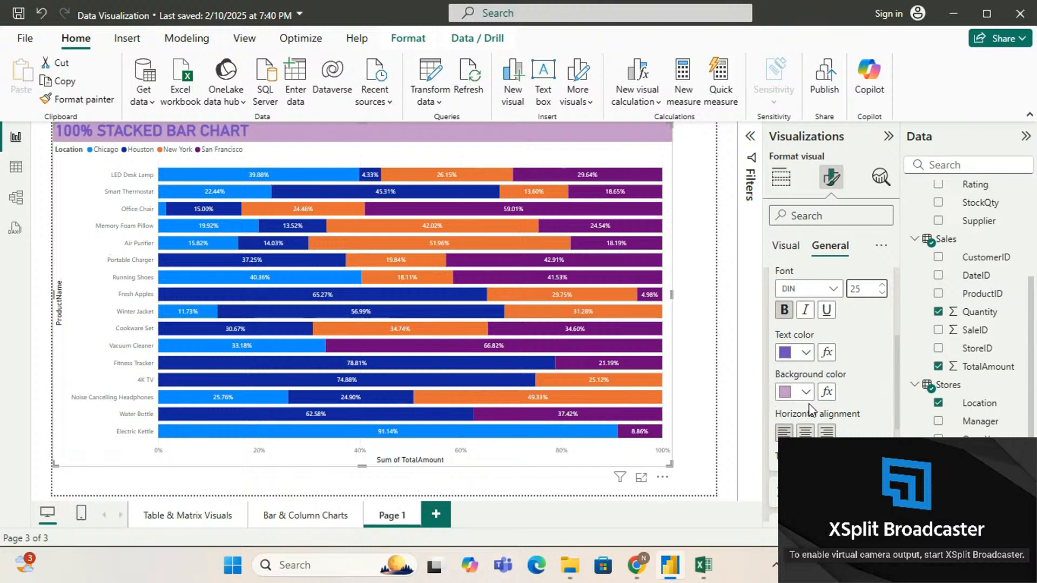
left_click(805, 432)
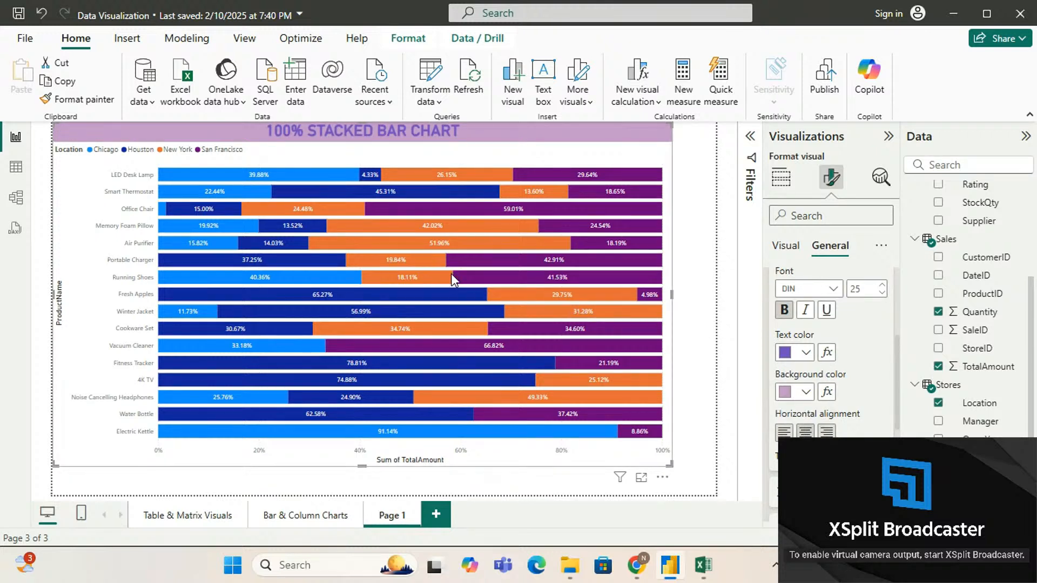
mouse_move(358, 258)
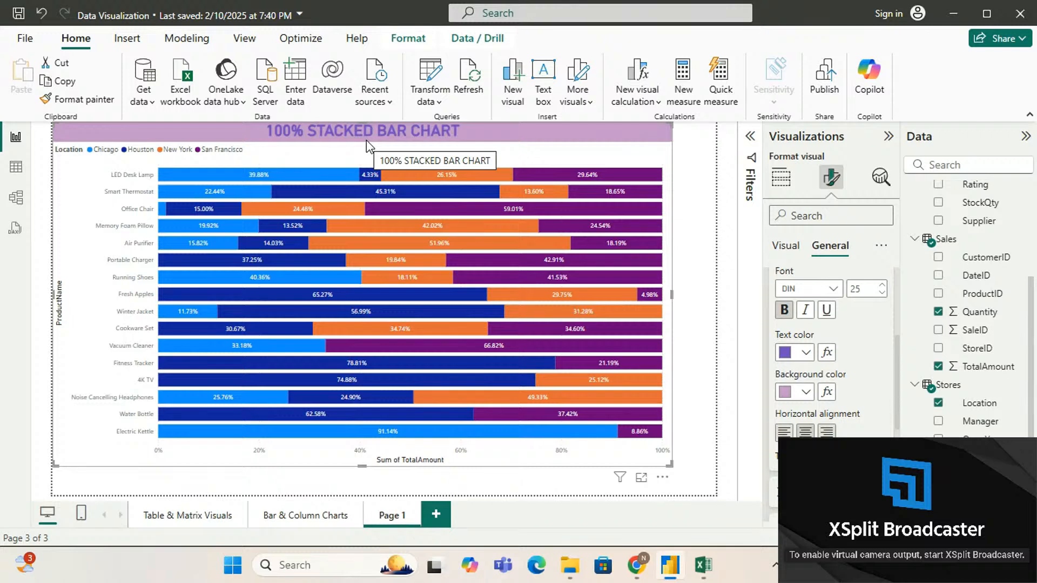
scroll(804, 355, "up", 5)
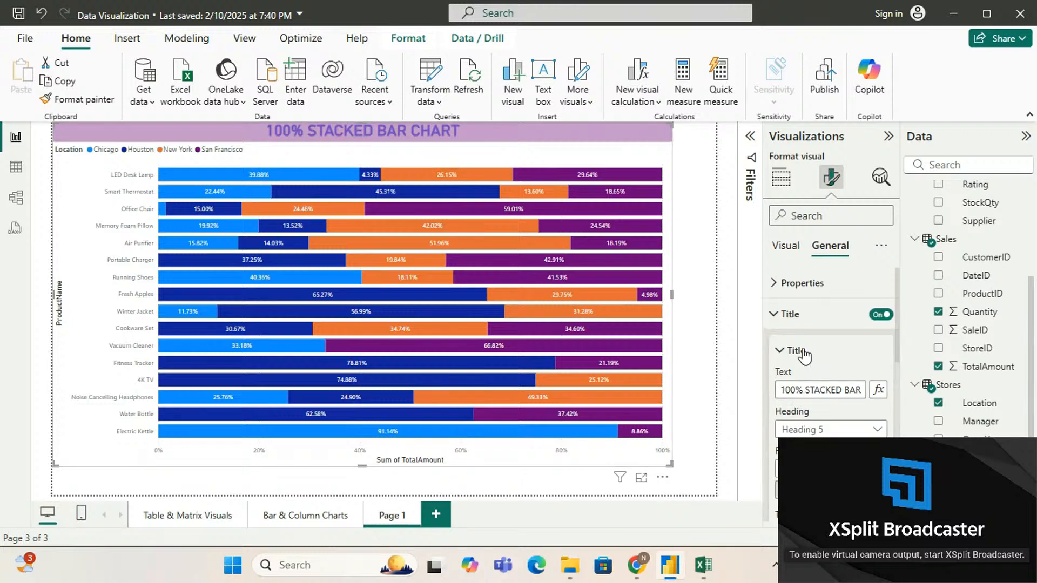
left_click(776, 316)
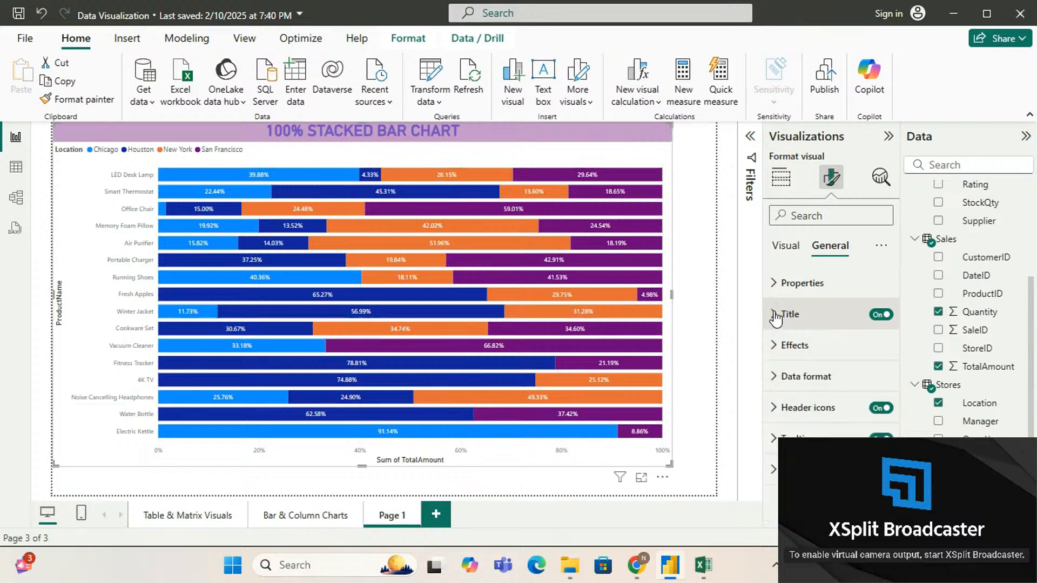
left_click(774, 351)
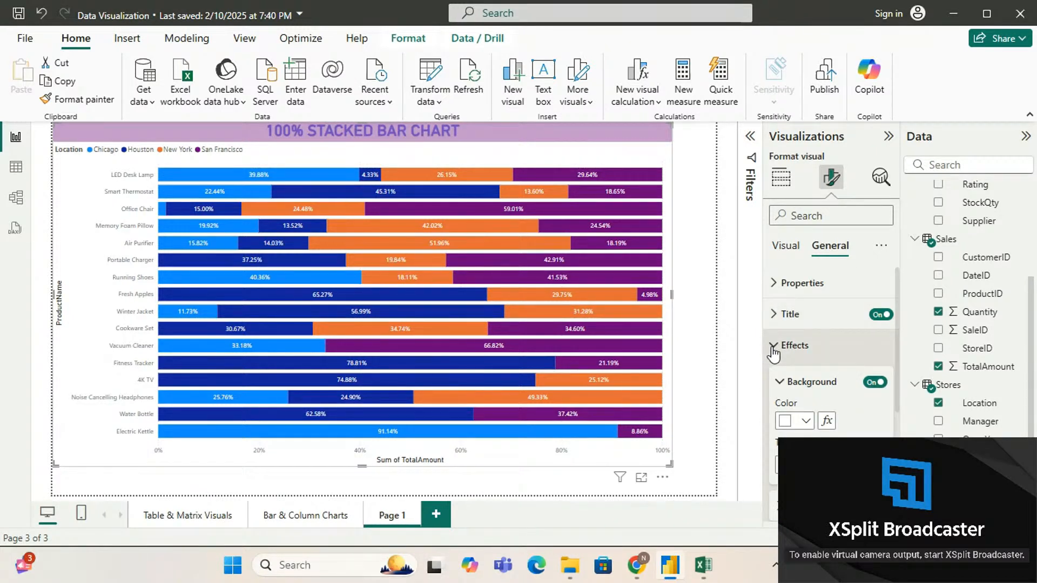
left_click(774, 348)
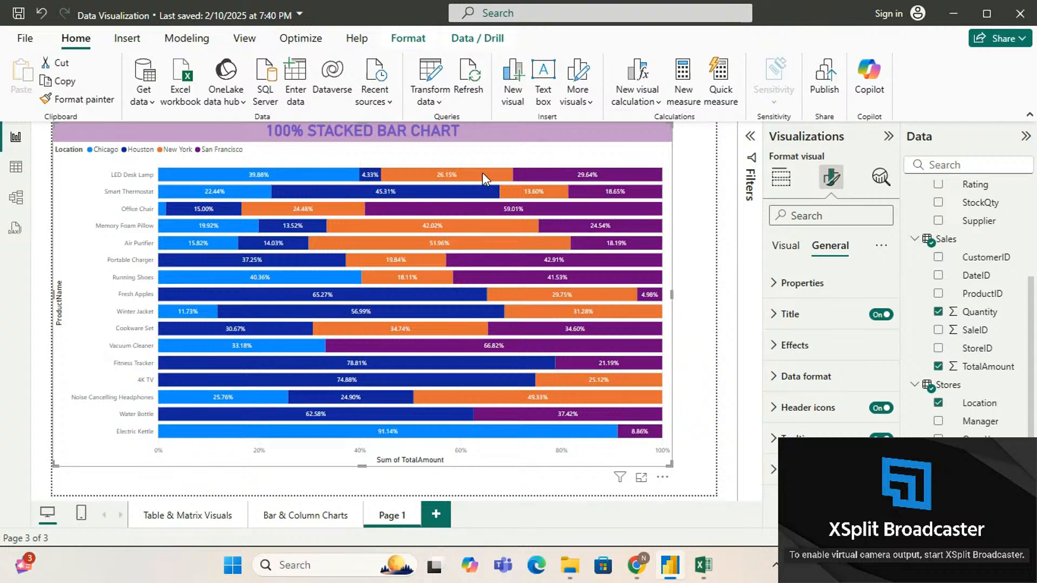
mouse_move(482, 173)
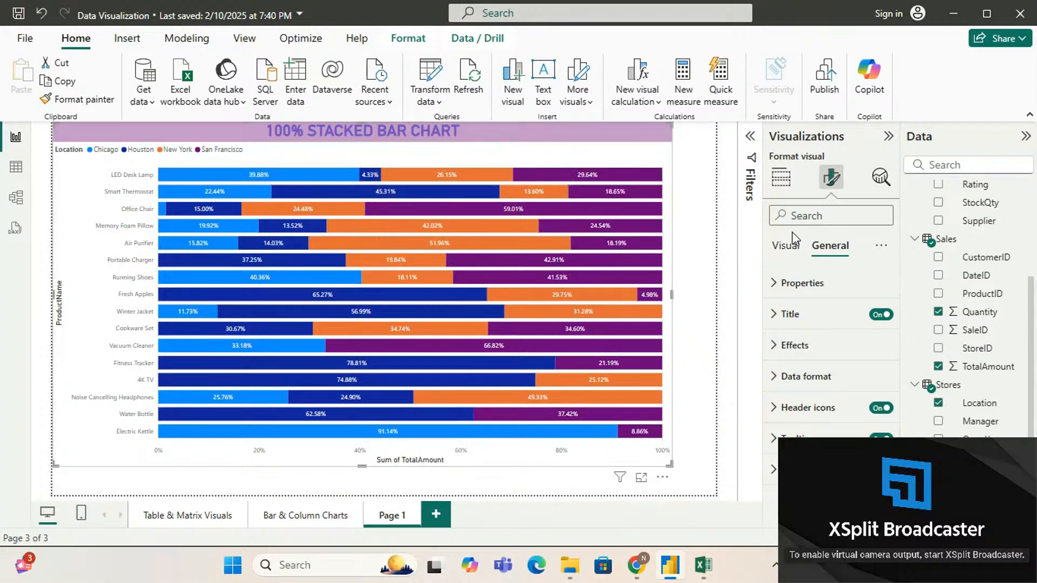
Try displaying the same data as a 100% stacked column chart.
left_click(785, 183)
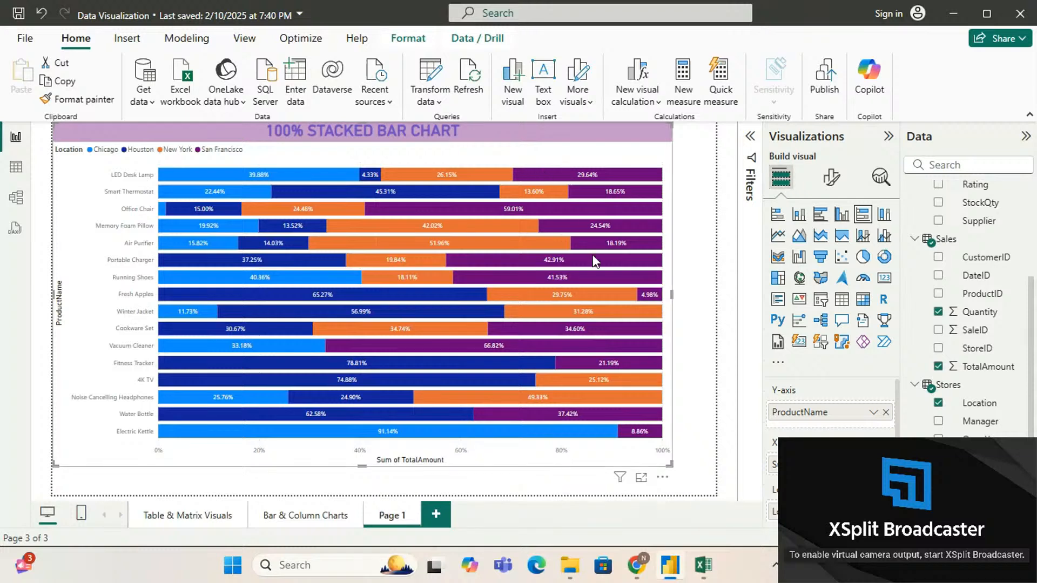
left_click(887, 216)
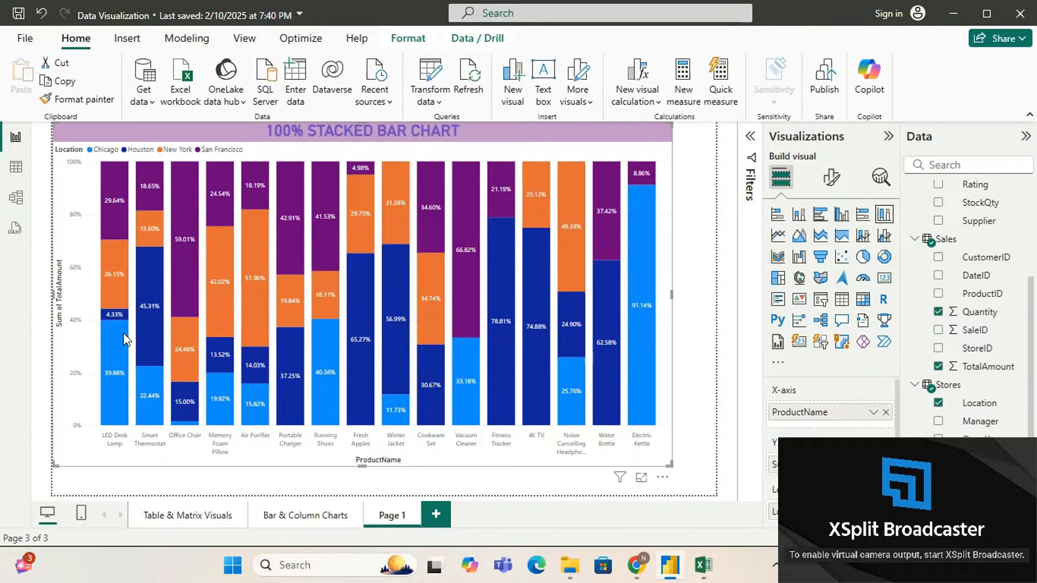
mouse_move(125, 185)
Rename the report page to "100% Stacked Bar" and turn the visual back into a 100% stacked bar chart.
double_click(388, 517)
key("ctrl+a")
type("100")
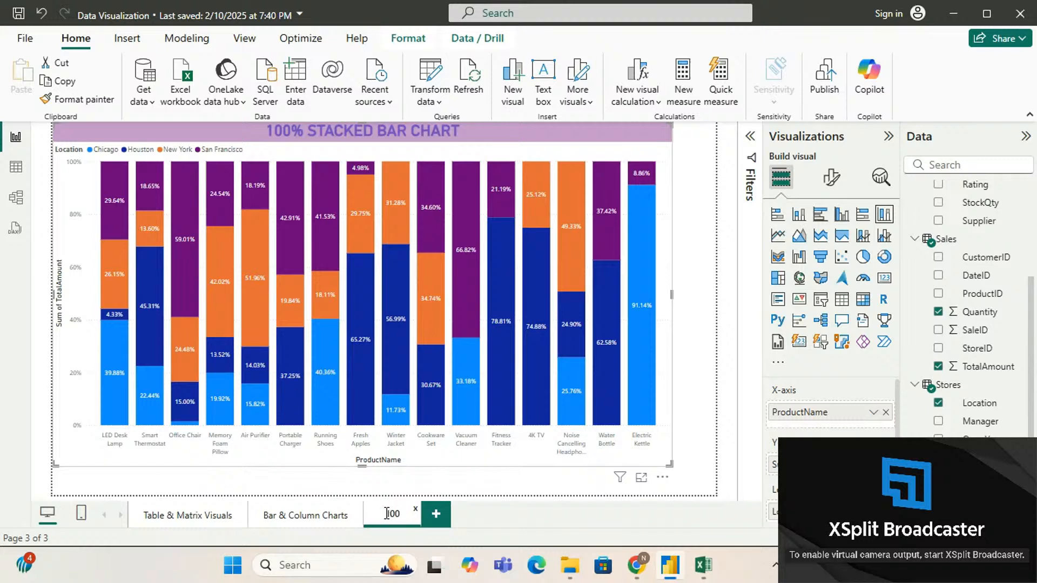
type("% St")
type("acke")
type("d Bar")
key("Return")
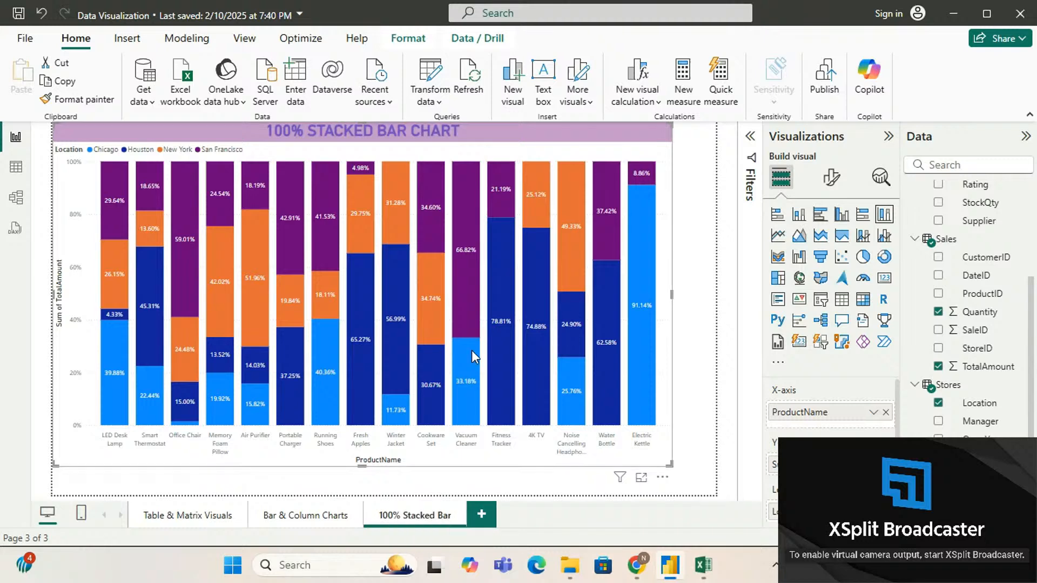
left_click(863, 215)
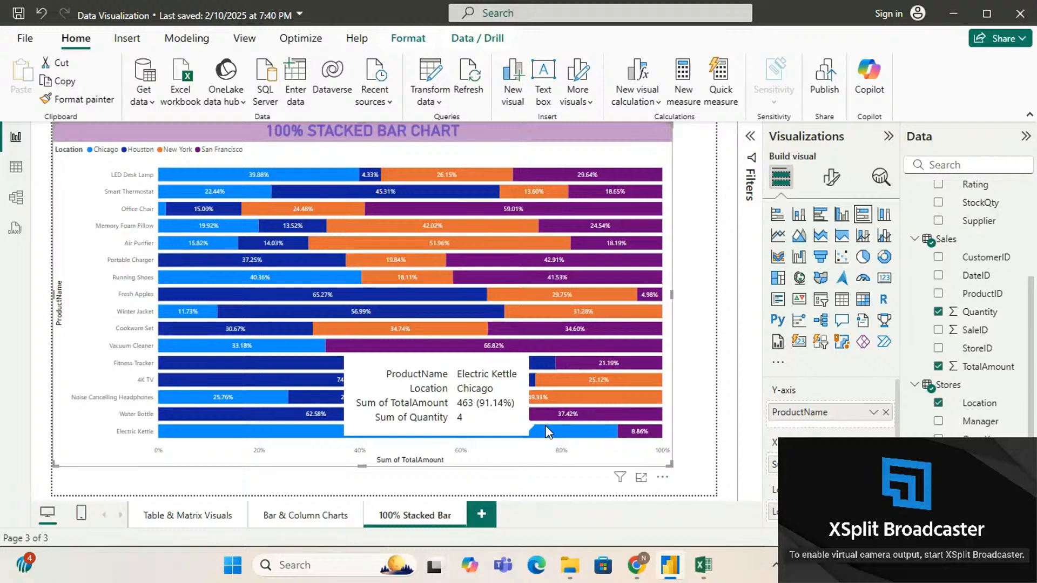
Add a new report page, insert an empty line chart and enlarge it to roughly half the page's width.
left_click(481, 516)
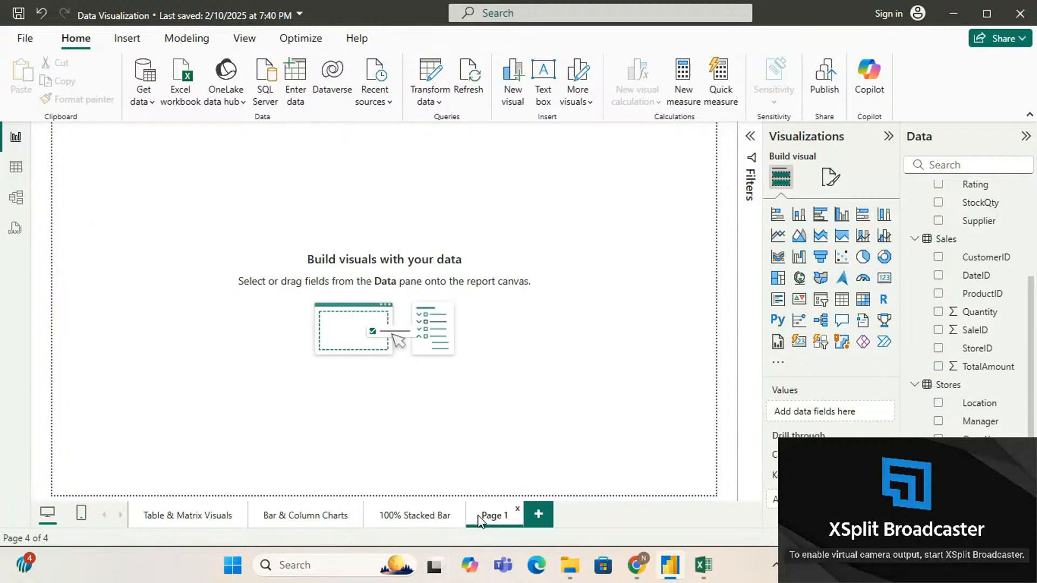
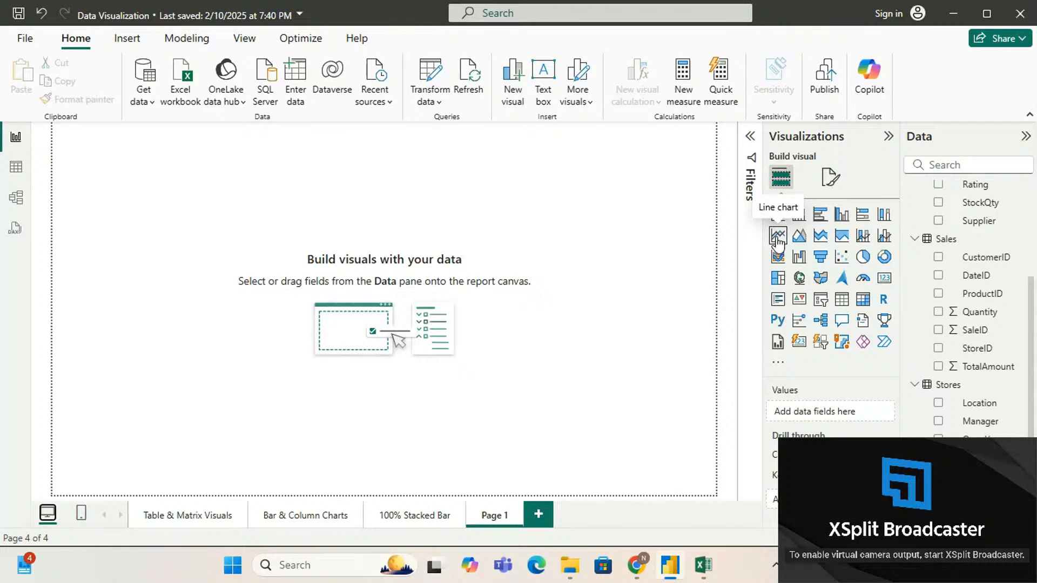
left_click(778, 238)
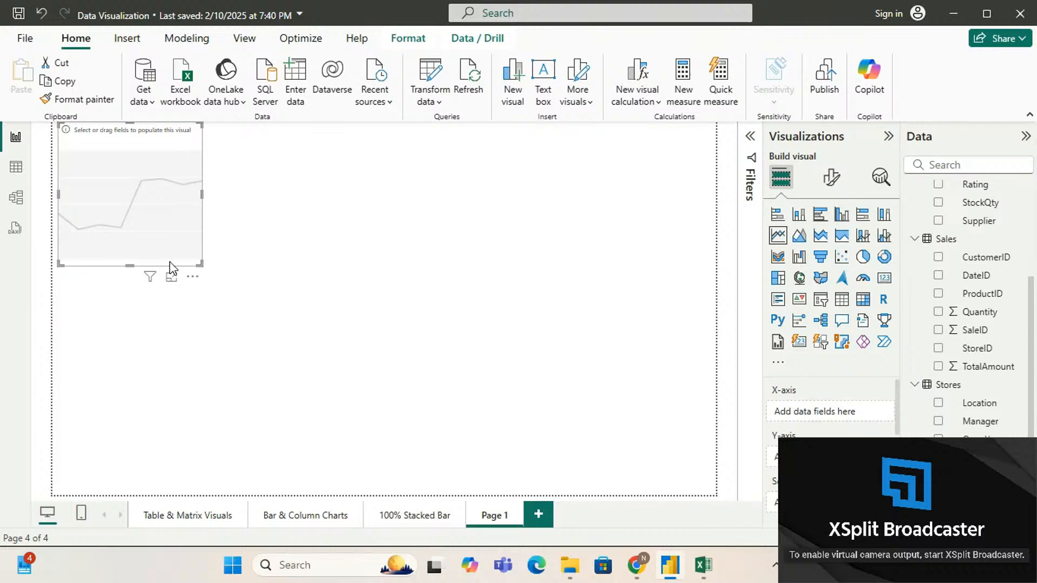
left_click_drag(201, 263, 375, 373)
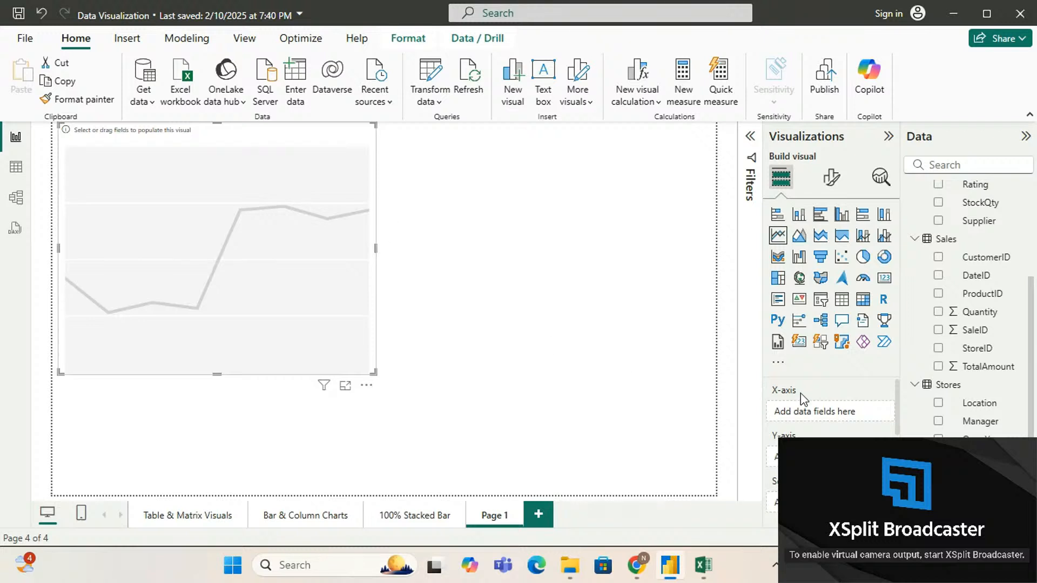
Expand the Dates table's fields and examine the line chart's field wells, from X-axis and secondary y-axis through to tooltips.
scroll(982, 308, "up", 3)
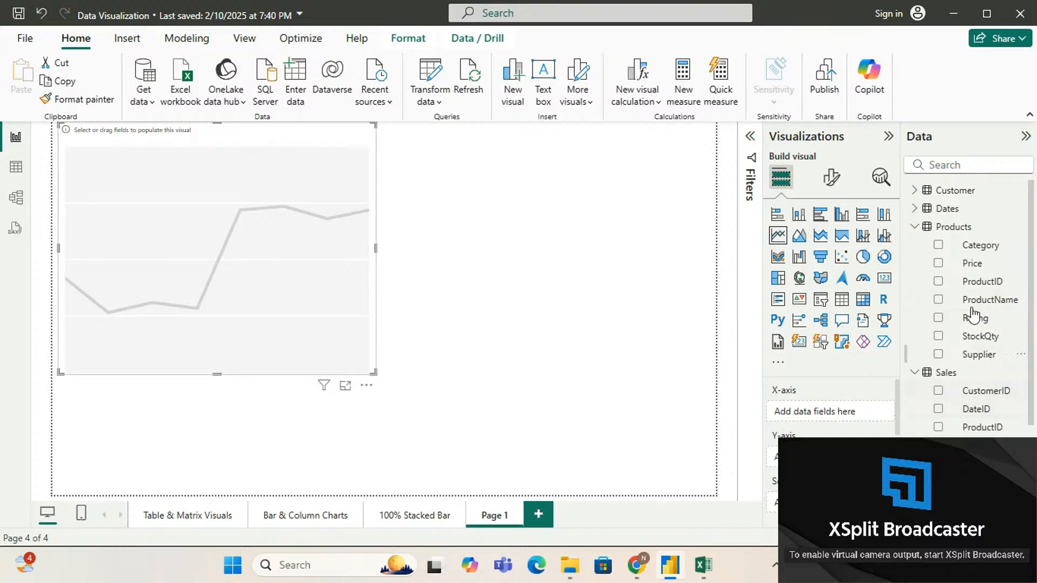
left_click(914, 208)
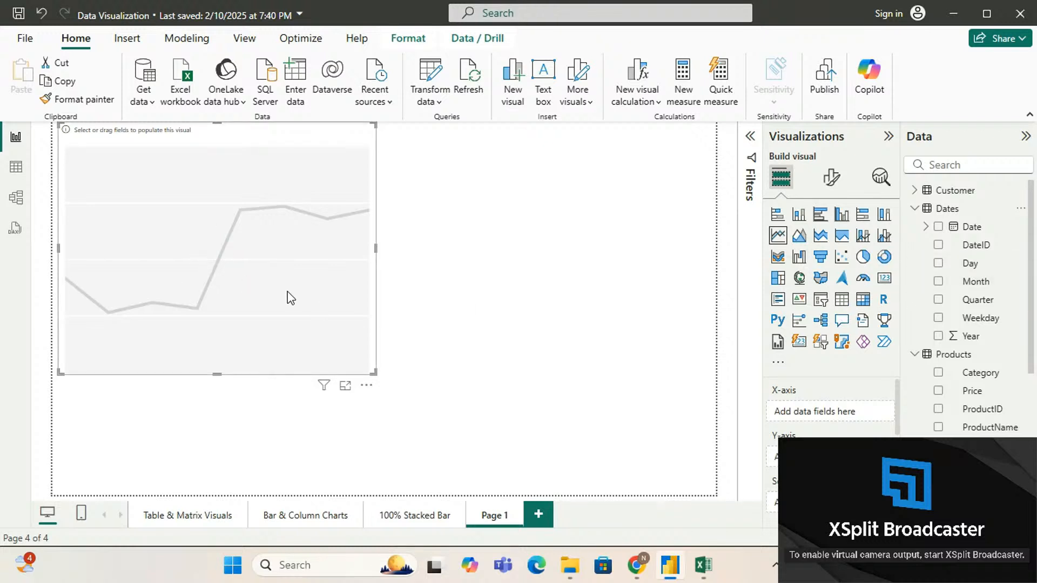
scroll(830, 410, "down", 4)
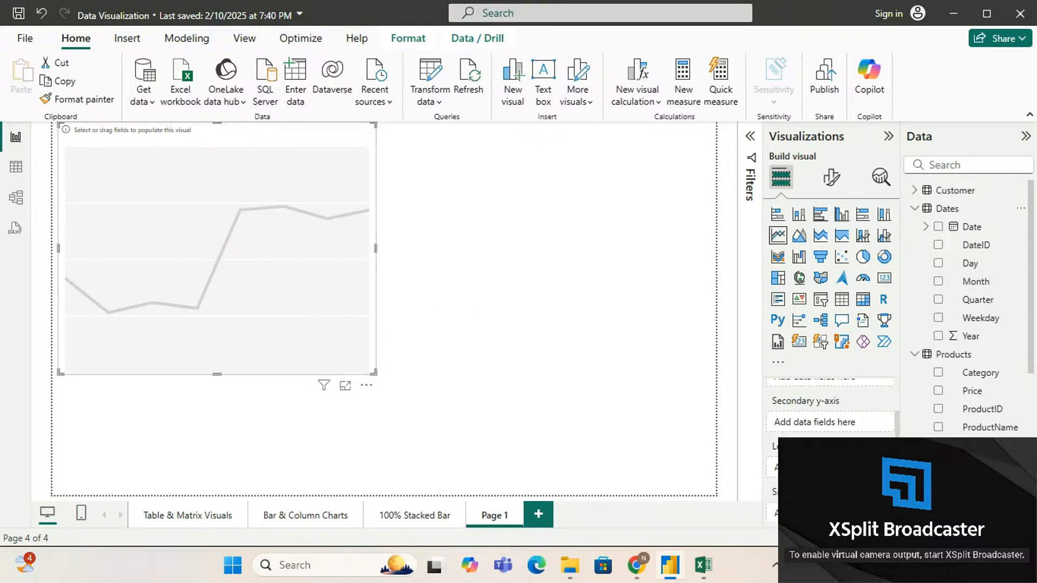
scroll(830, 411, "up", 4)
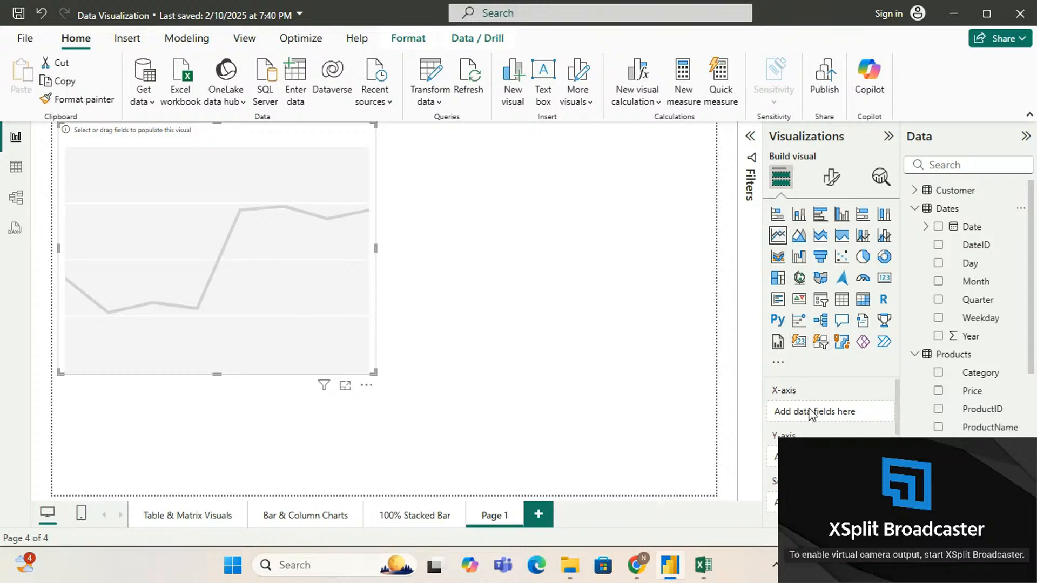
scroll(809, 409, "down", 1)
scroll(812, 415, "down", 3)
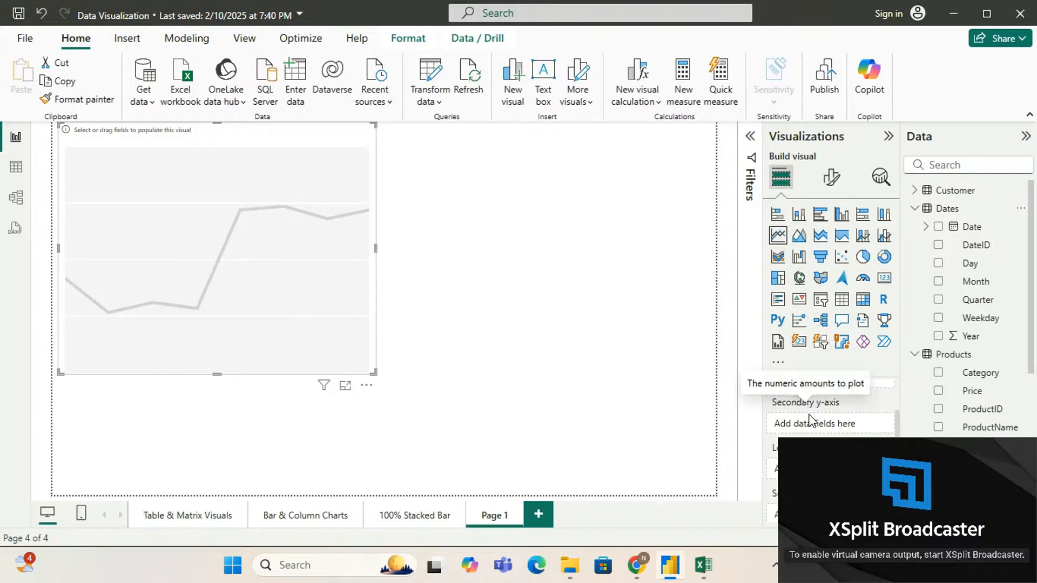
scroll(812, 422, "up", 1)
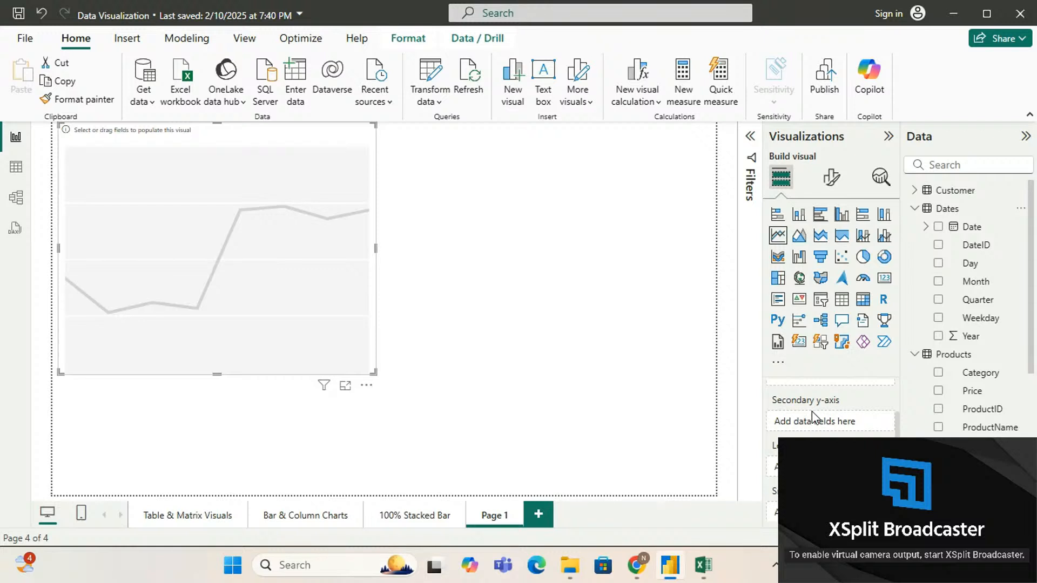
scroll(812, 411, "down", 2)
scroll(812, 411, "down", 3)
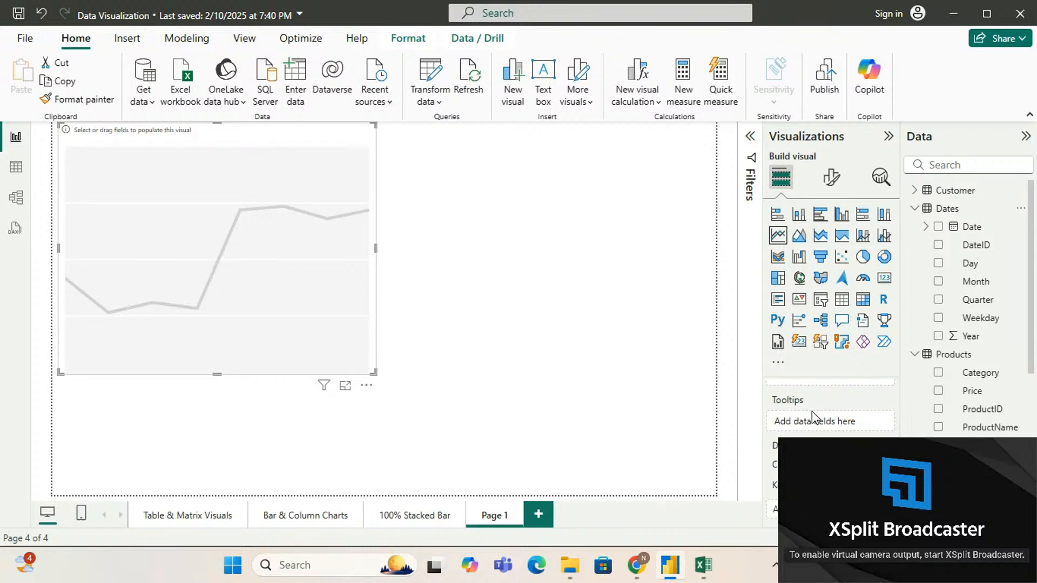
scroll(812, 411, "up", 5)
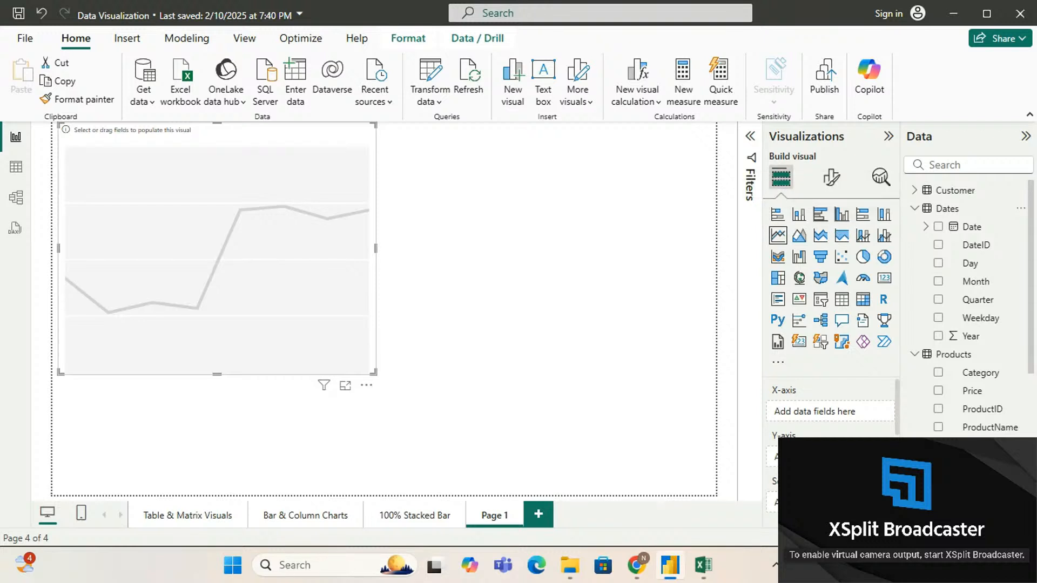
Put the Date field from the Dates table on the line chart's X-axis as a date hierarchy.
scroll(816, 413, "down", 3)
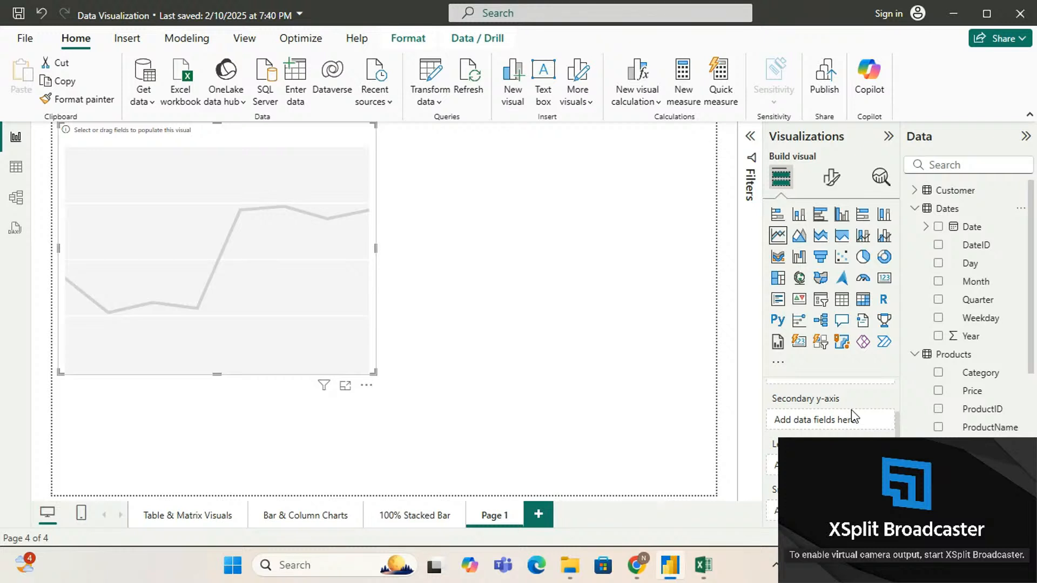
scroll(852, 417, "up", 3)
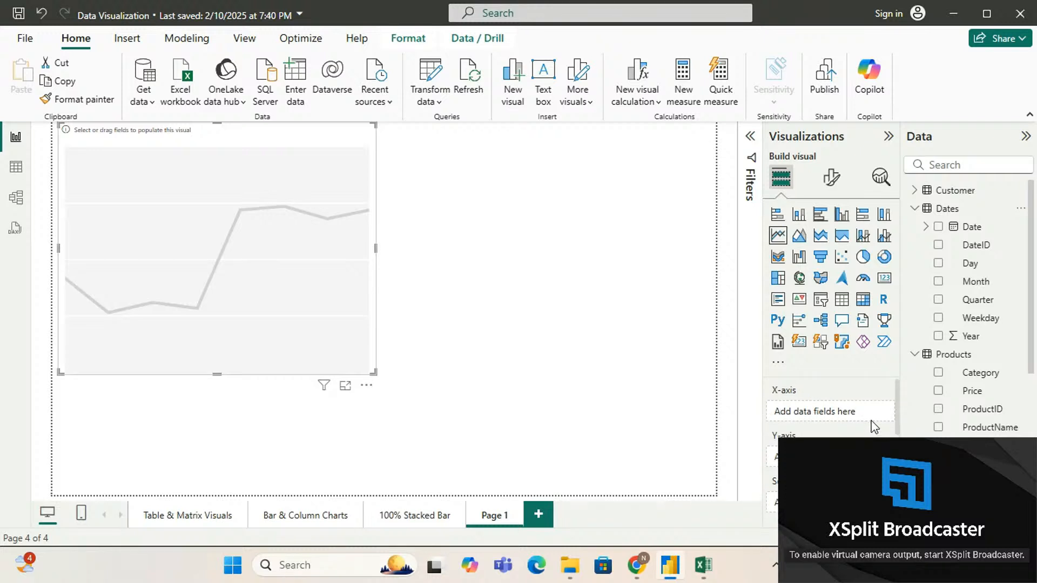
left_click(939, 227)
scroll(852, 432, "down", 1)
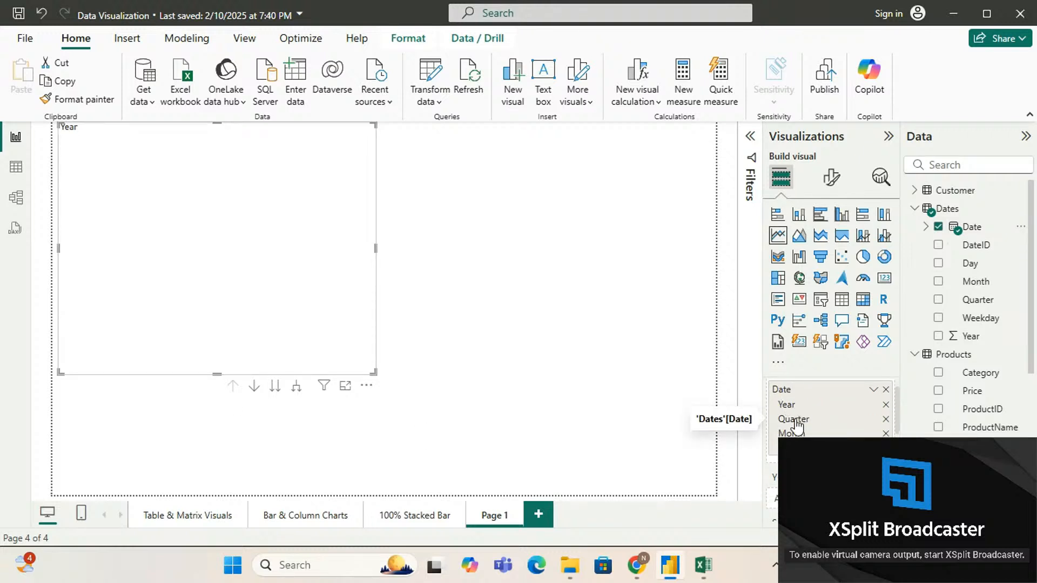
scroll(830, 428, "up", 1)
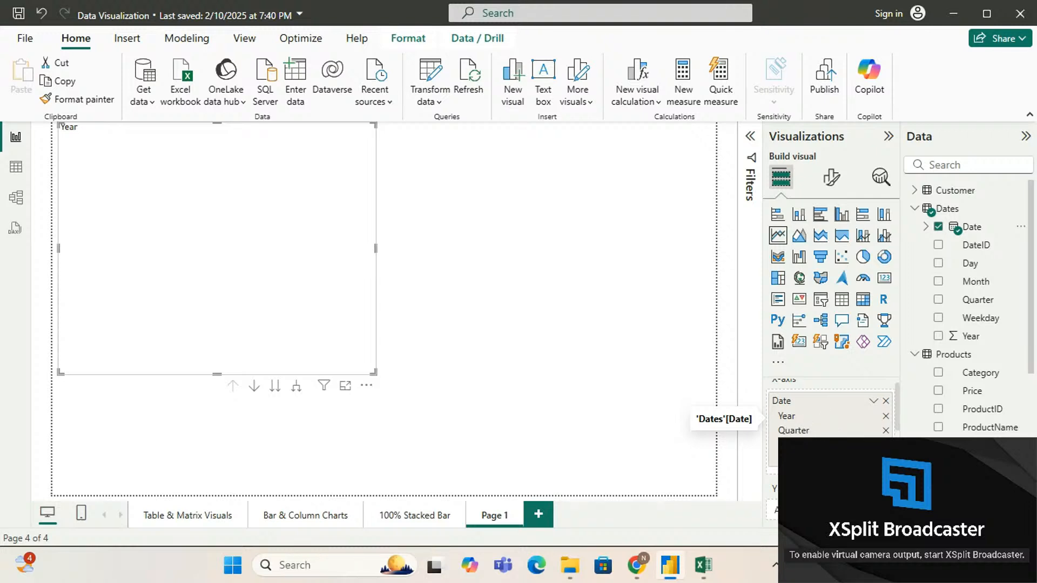
Switch to the Store_data_normalized.xlsx workbook in Excel, examine the DateID and Date columns on the Dates sheet, and return to Power BI.
left_click(702, 565)
left_click(162, 518)
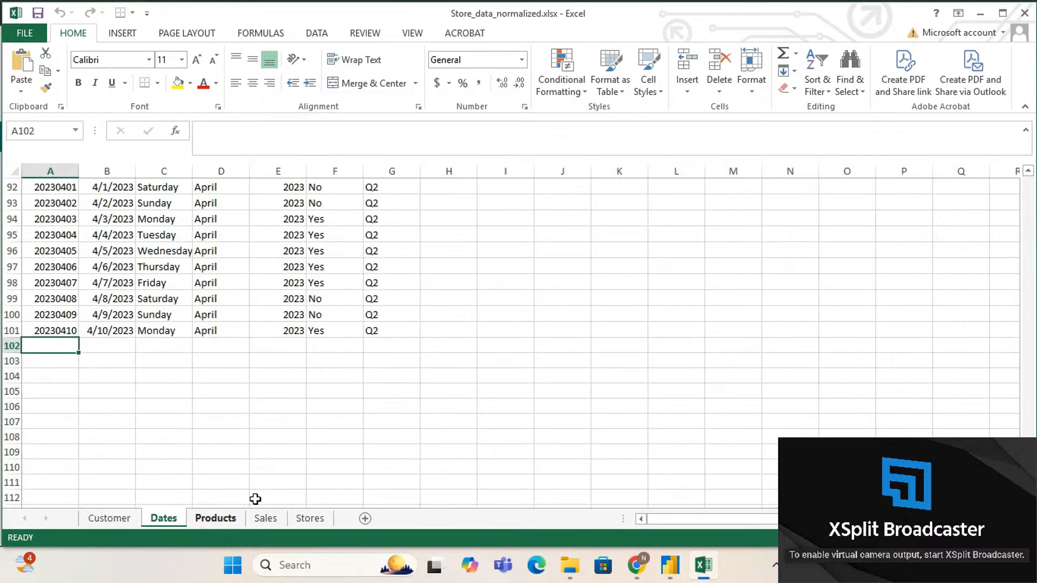
scroll(76, 331, "up", 20)
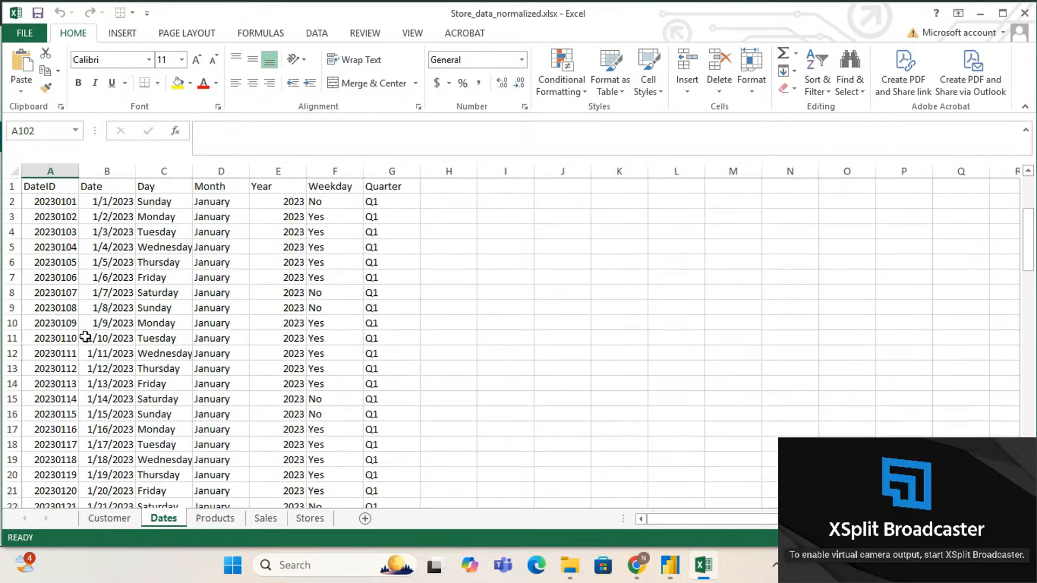
left_click(58, 199)
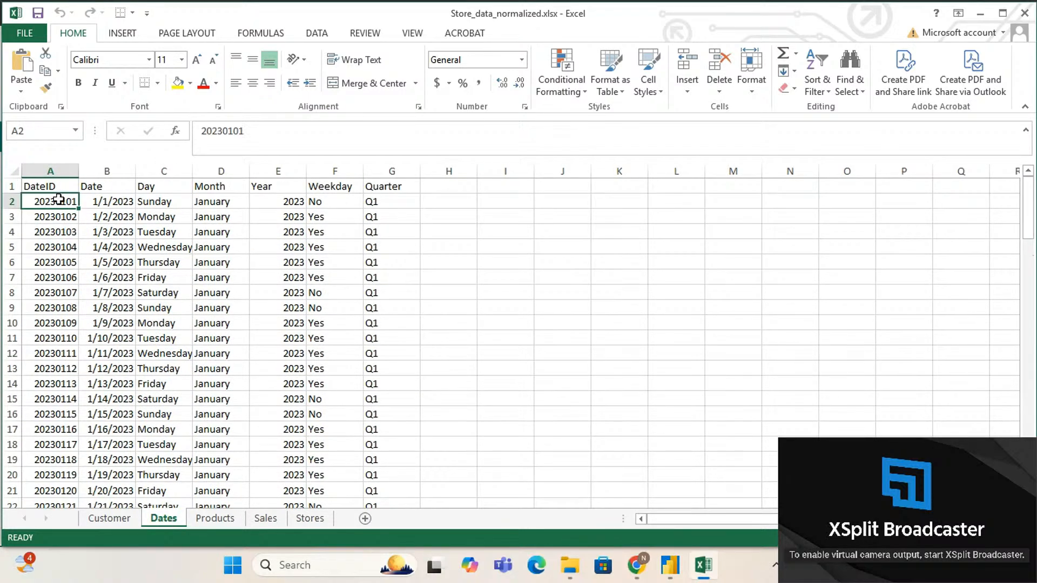
left_click(116, 201)
left_click(114, 172)
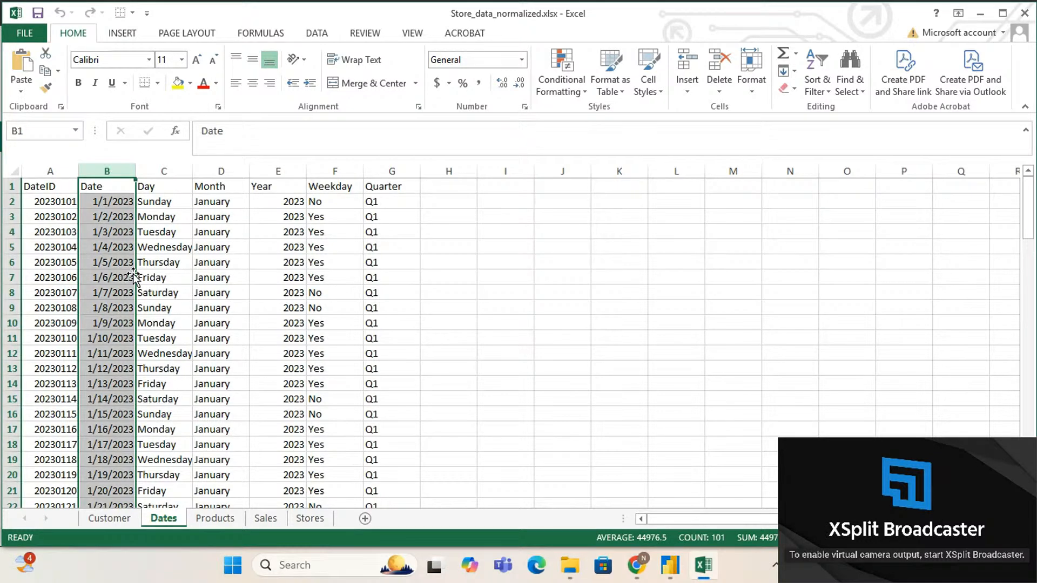
left_click(980, 13)
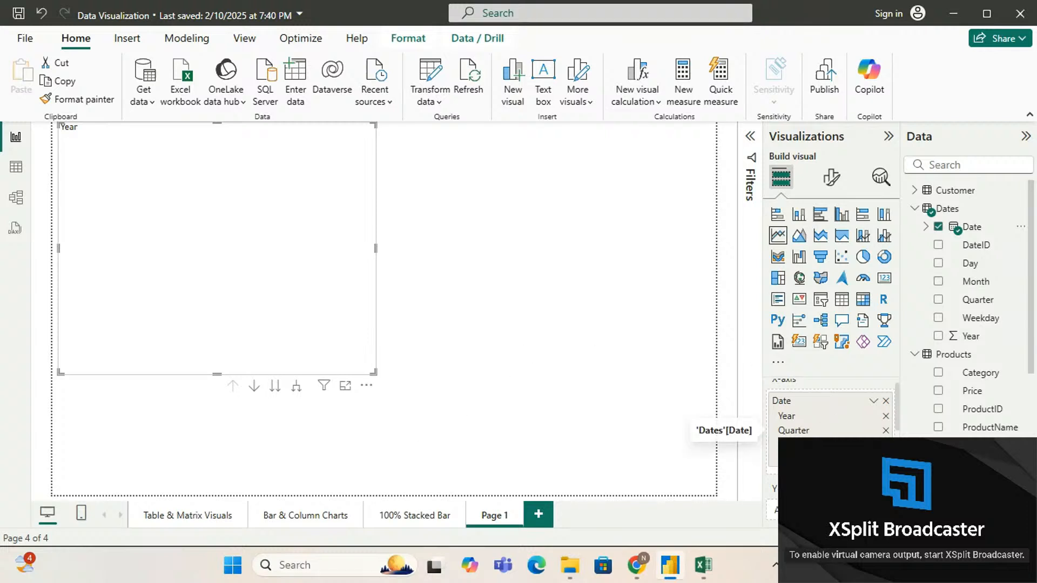
Add TotalAmount from the Sales table to the line chart's Y-axis.
scroll(819, 432, "down", 3)
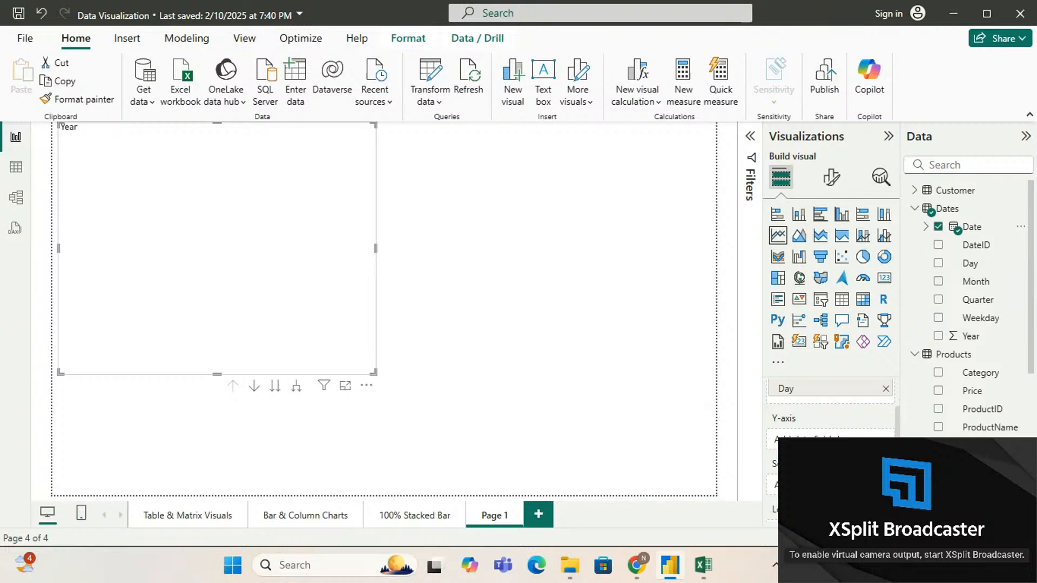
scroll(831, 421, "down", 1)
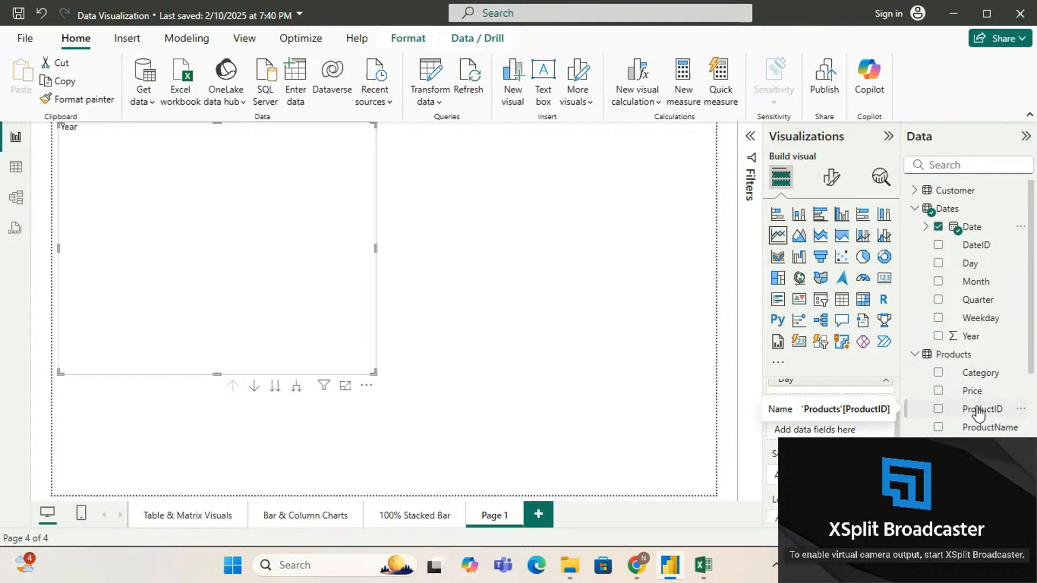
scroll(975, 413, "down", 3)
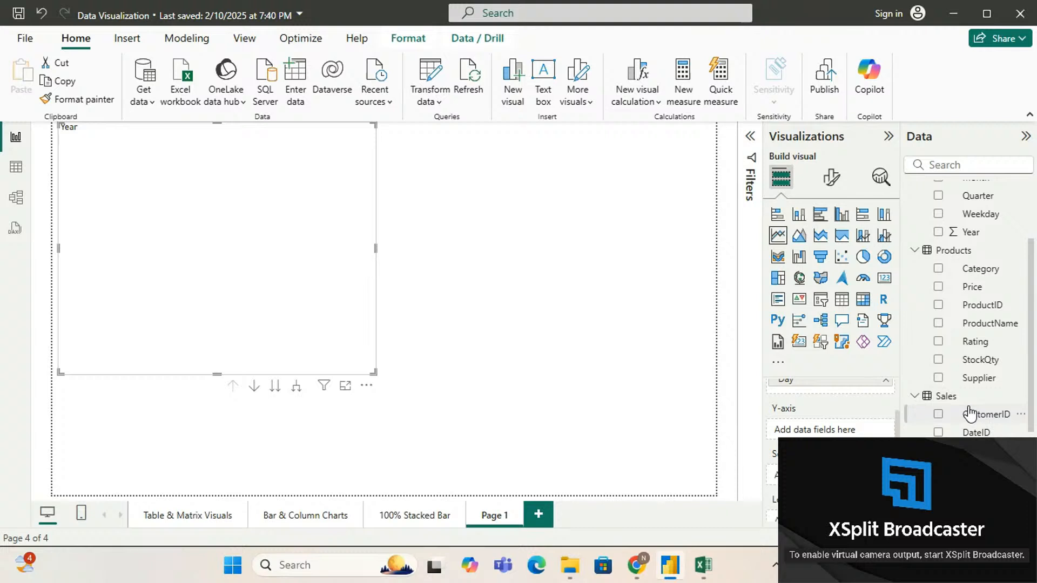
scroll(971, 414, "down", 3)
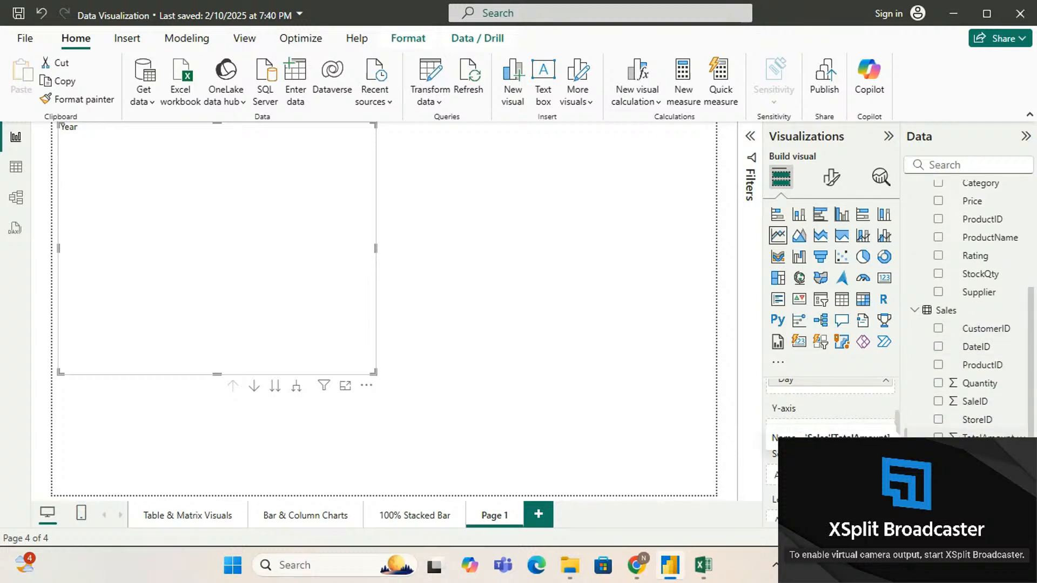
left_click_drag(772, 438, 821, 430)
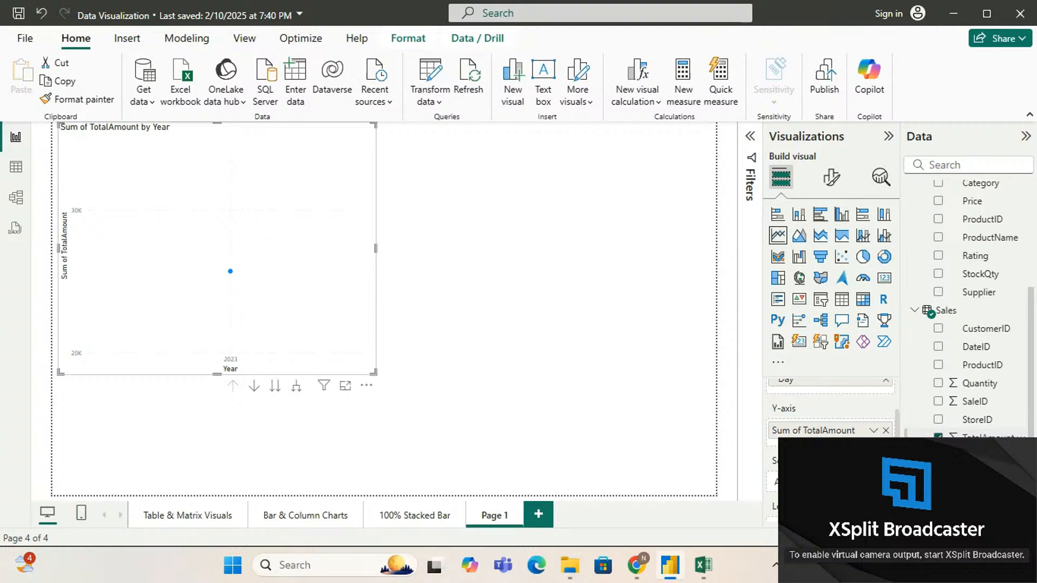
scroll(825, 430, "down", 2)
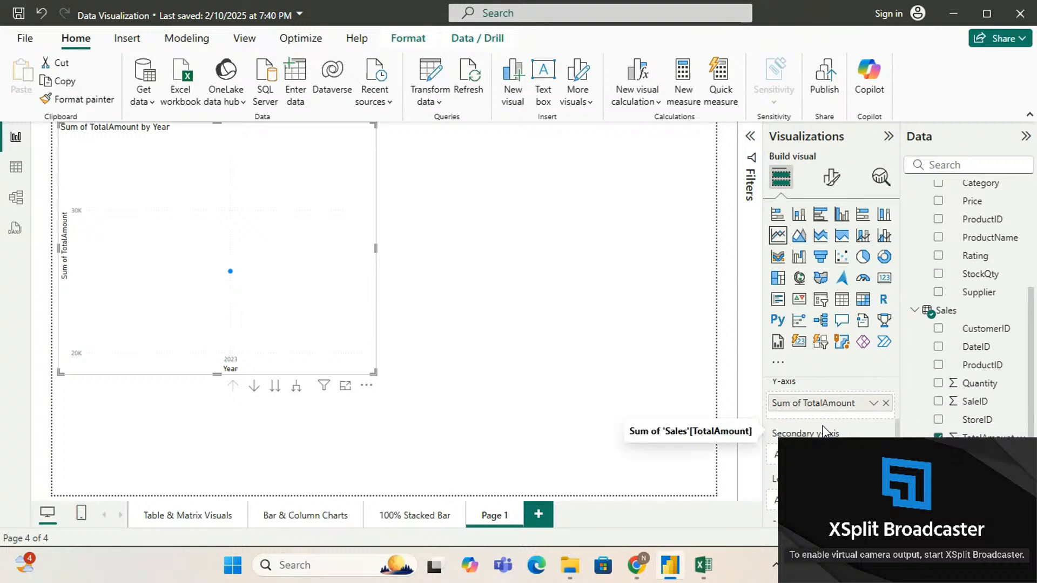
scroll(825, 430, "up", 1)
scroll(825, 431, "up", 1)
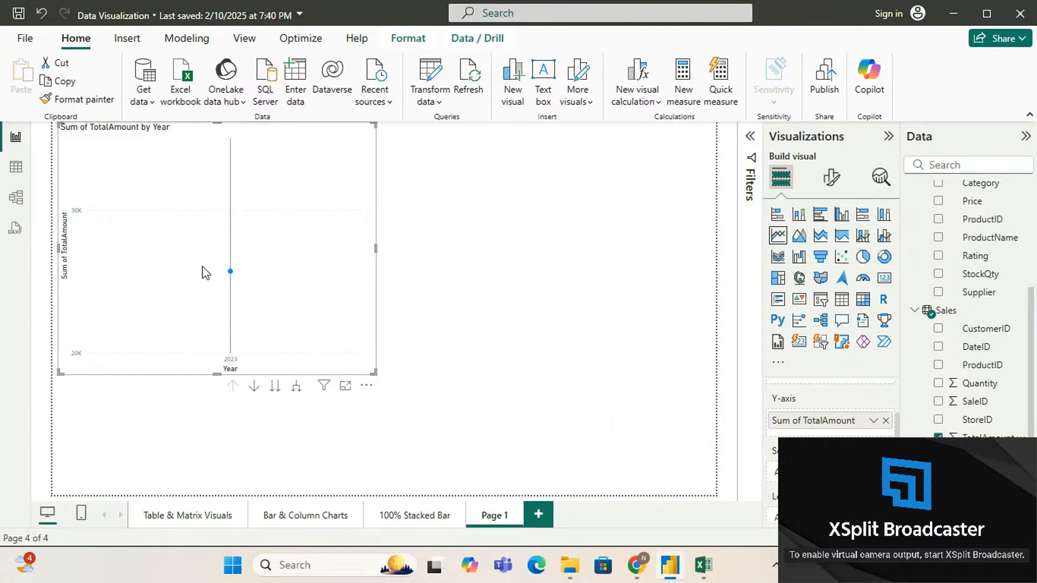
Inspect the chart's 2023 data point, check the Dates and Sales sheets in Excel for years and DateIDs, and return to Power BI.
mouse_move(232, 273)
mouse_move(232, 273)
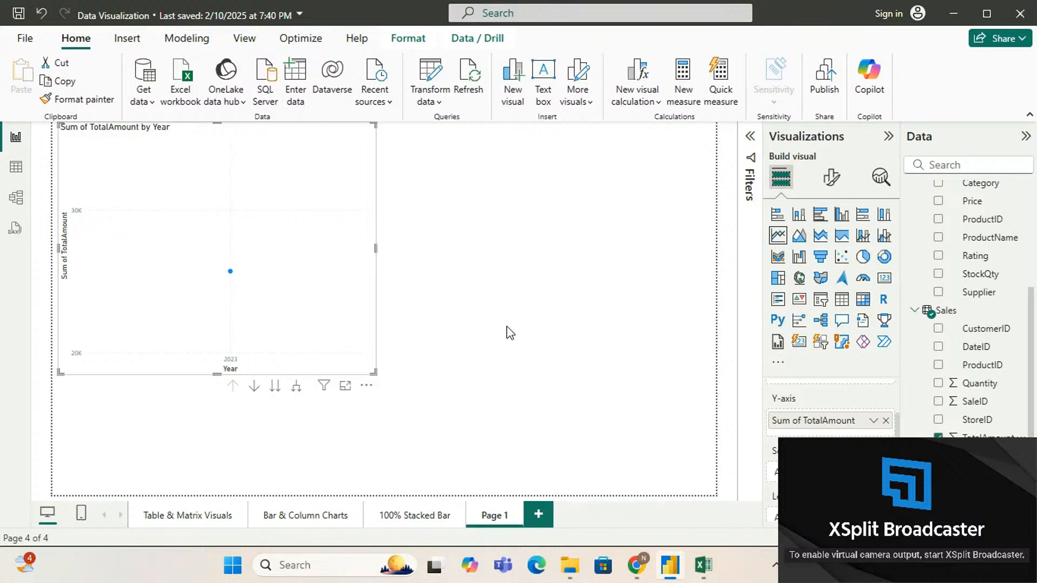
mouse_move(305, 320)
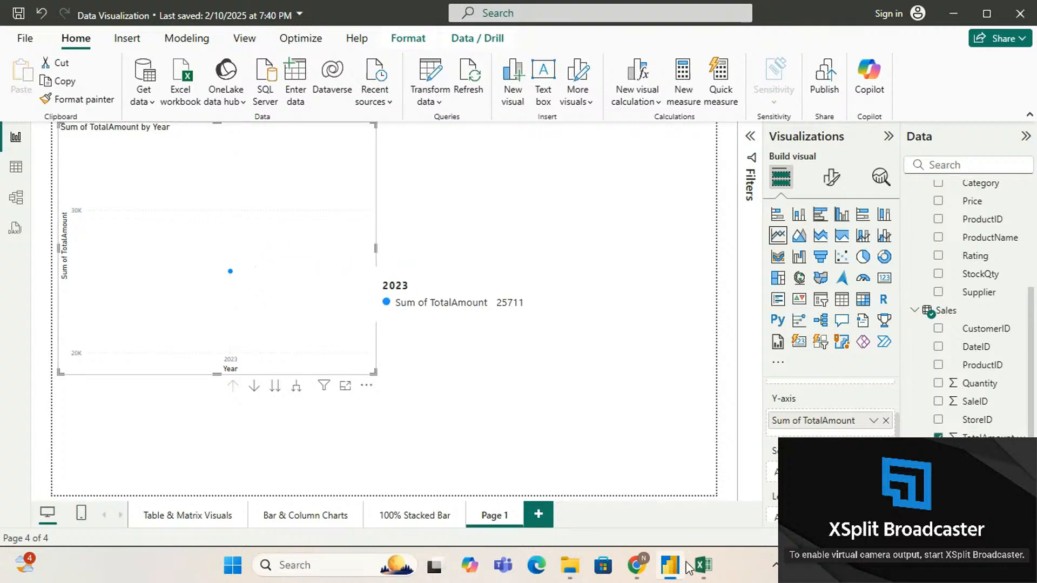
left_click(285, 334)
scroll(285, 334, "down", 3)
scroll(285, 335, "up", 3)
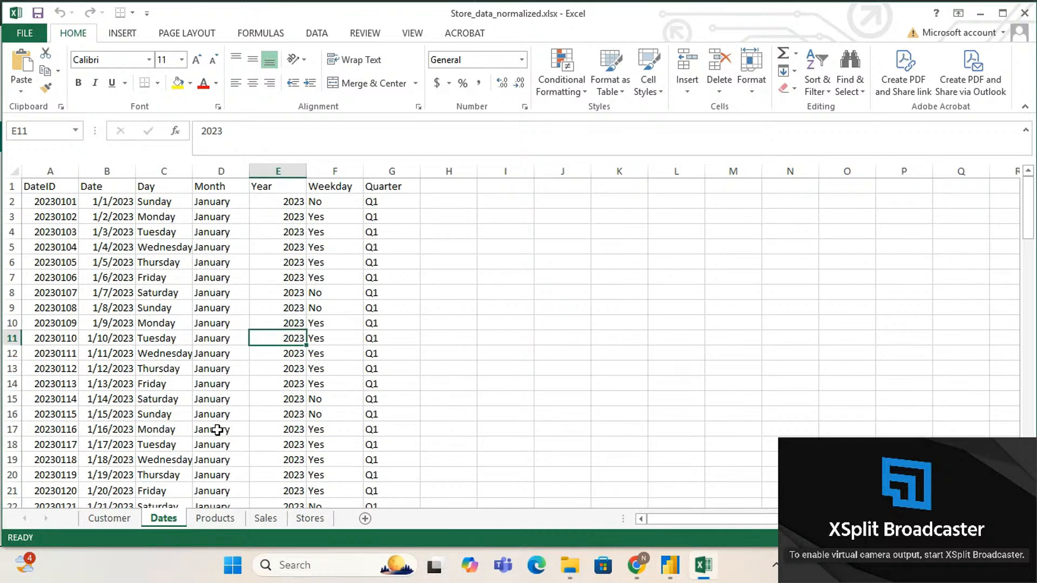
left_click(268, 520)
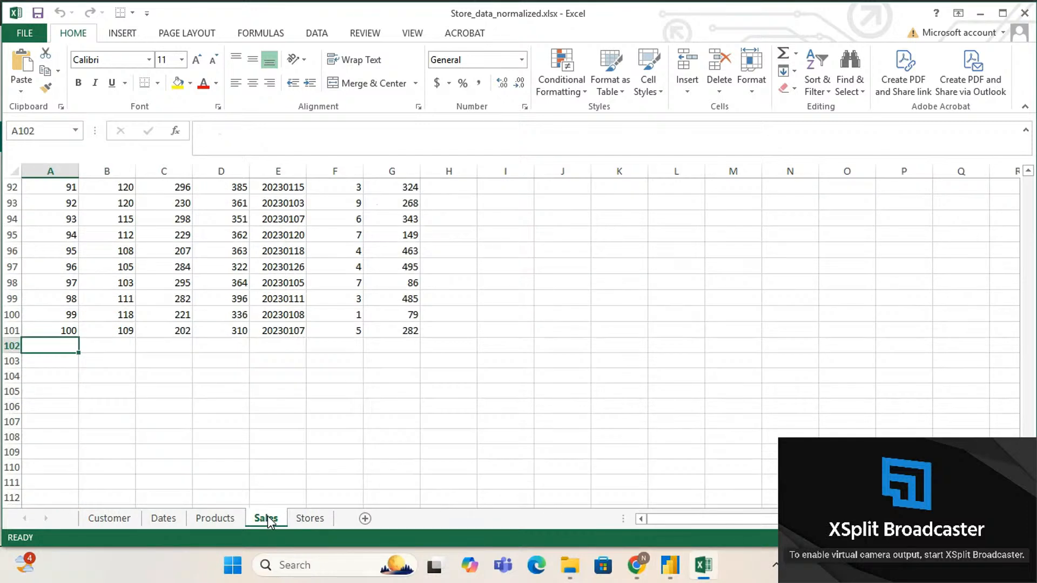
scroll(218, 342, "up", 20)
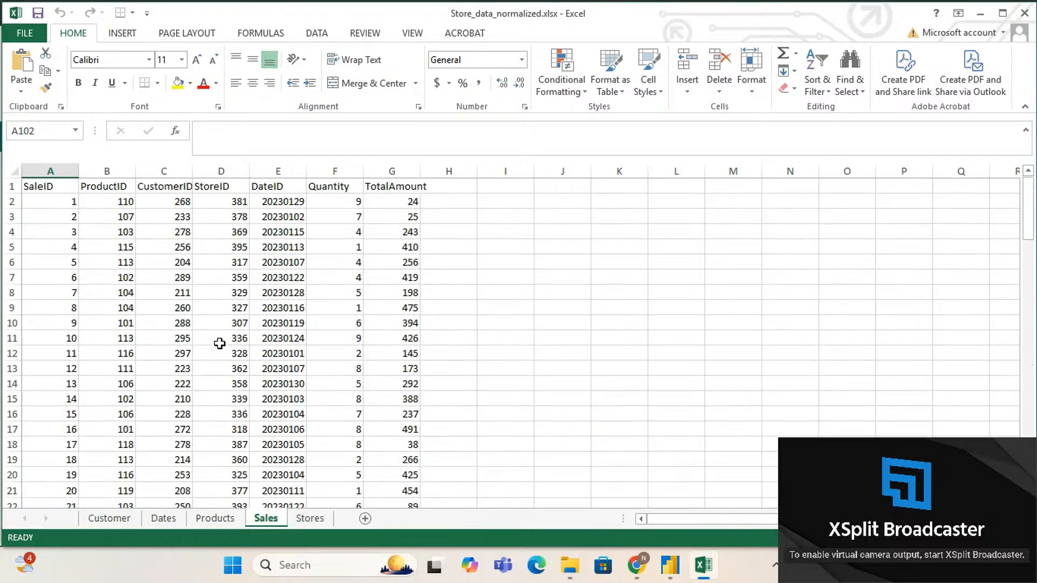
left_click(271, 222)
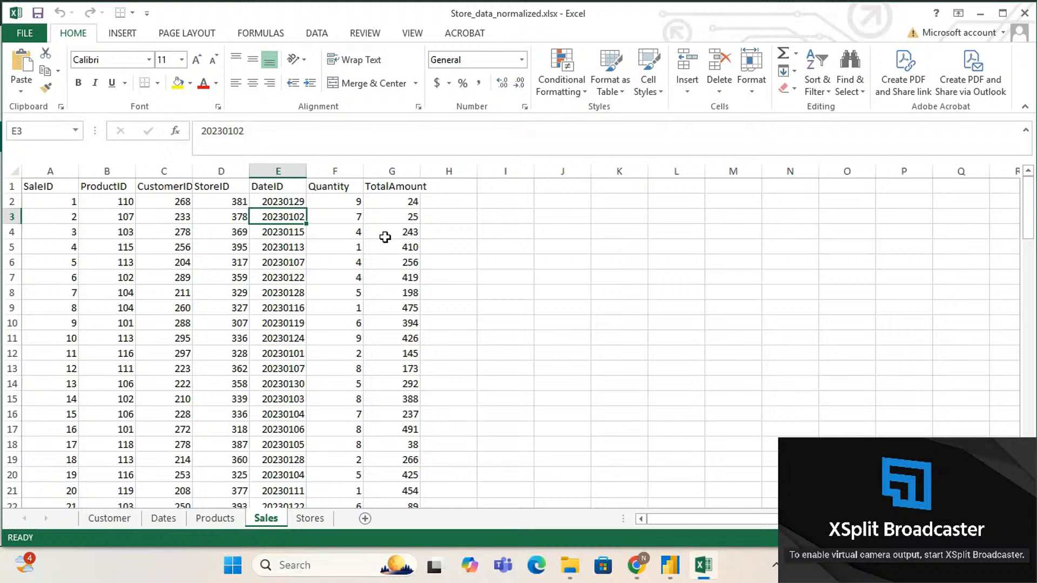
left_click(981, 13)
Review the chart's X-axis and Y-axis fields, check the TotalAmount column on Excel's Sales sheet, and return to Power BI.
mouse_move(230, 275)
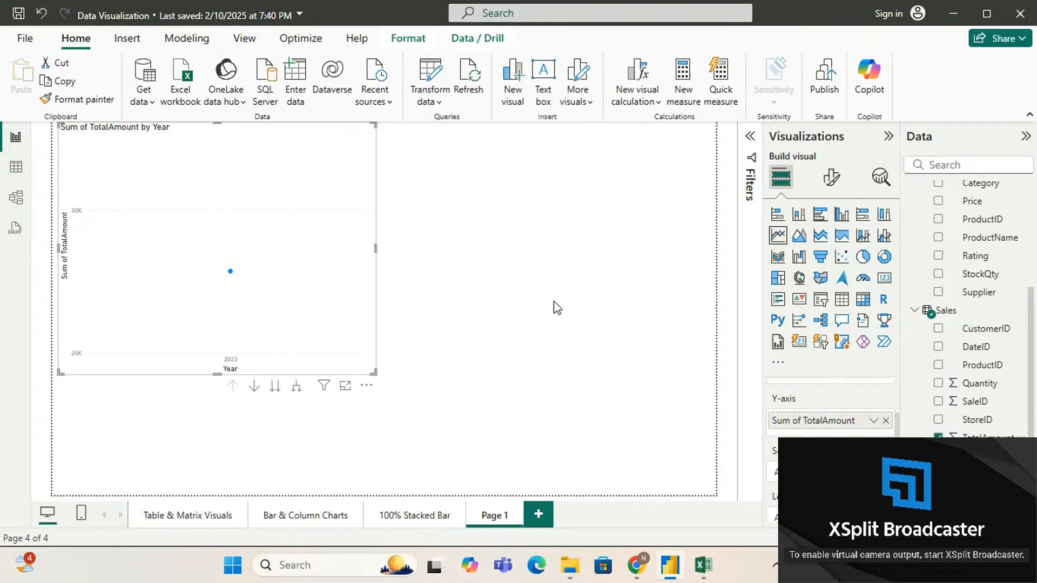
scroll(832, 424, "up", 3)
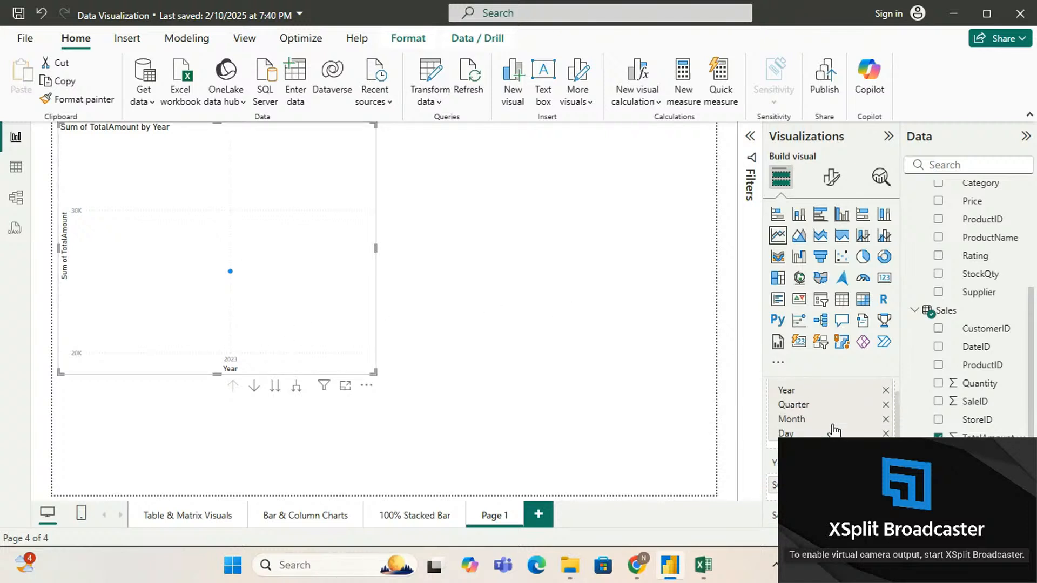
scroll(835, 430, "up", 1)
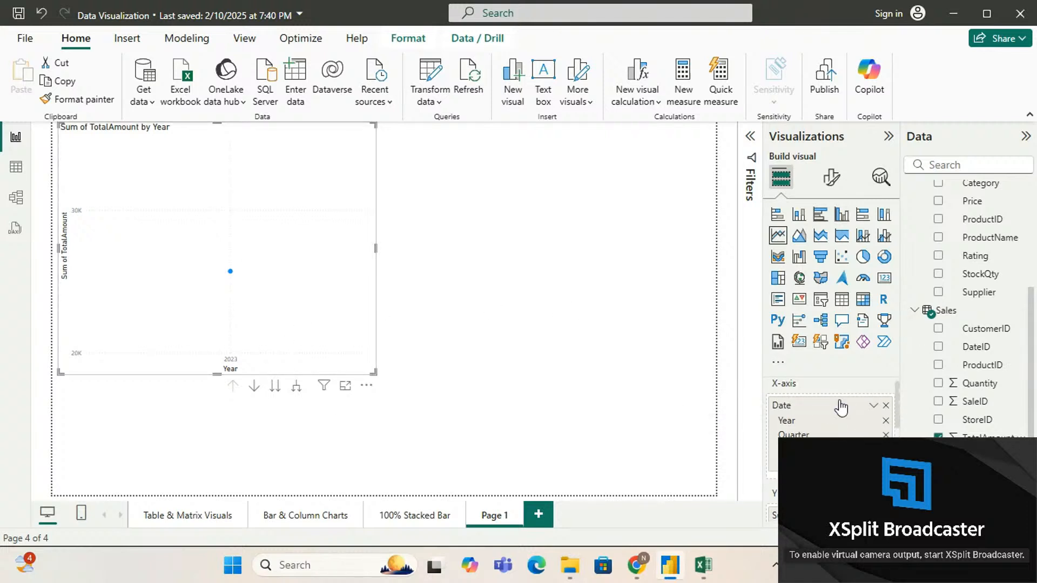
scroll(788, 408, "down", 3)
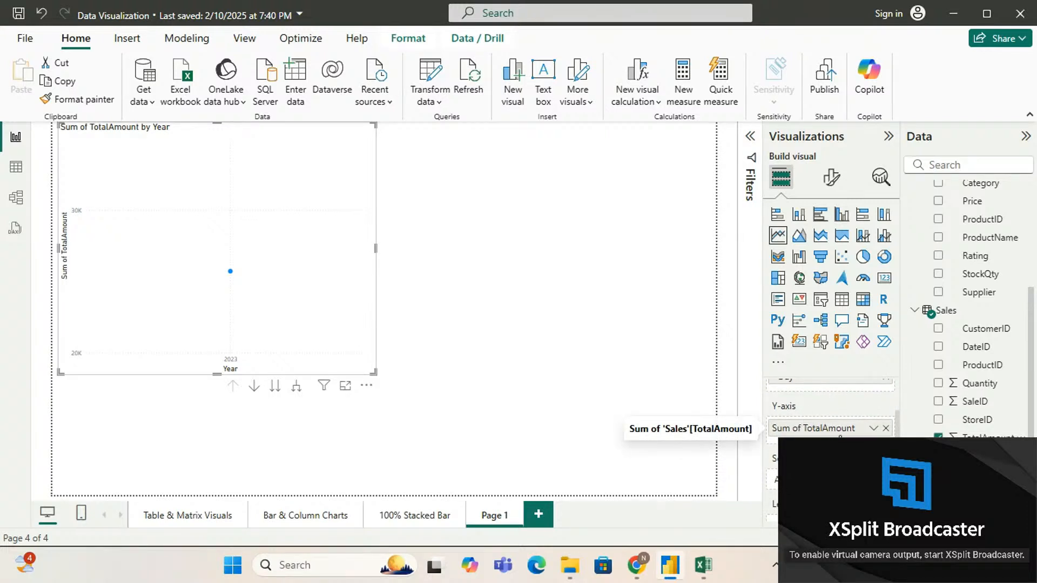
scroll(791, 429, "down", 1)
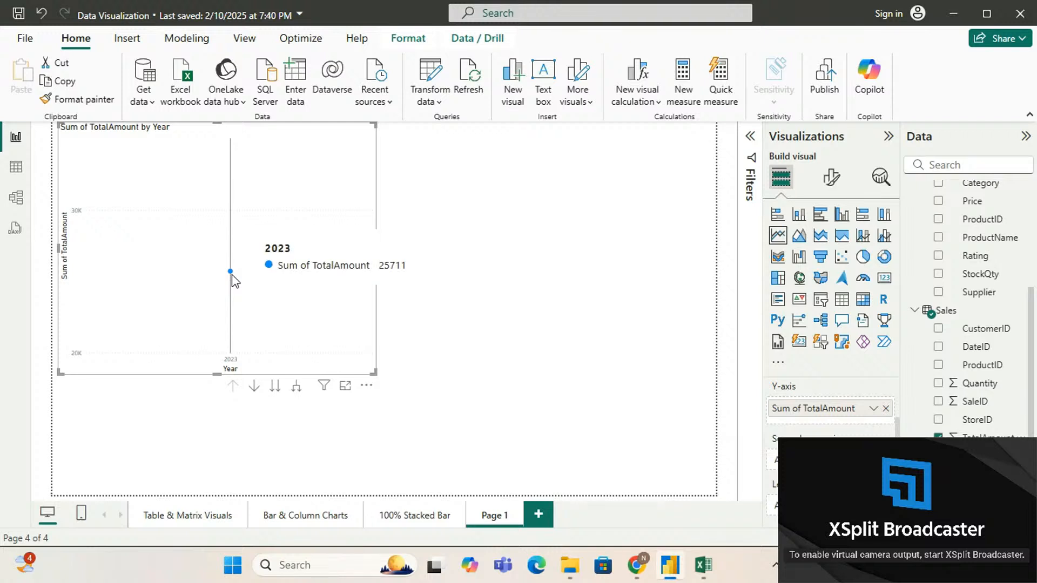
left_click(699, 569)
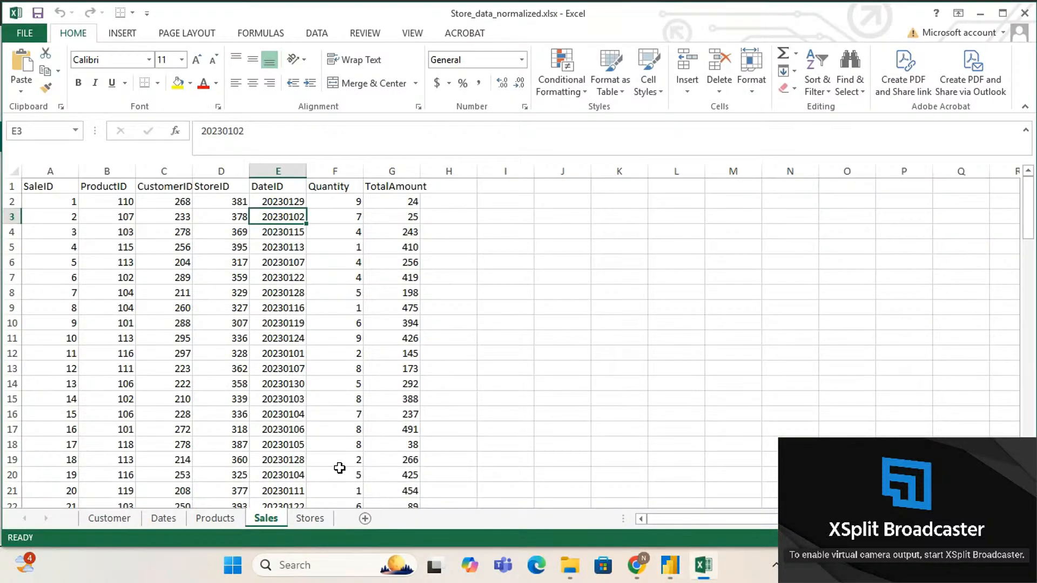
left_click(390, 200)
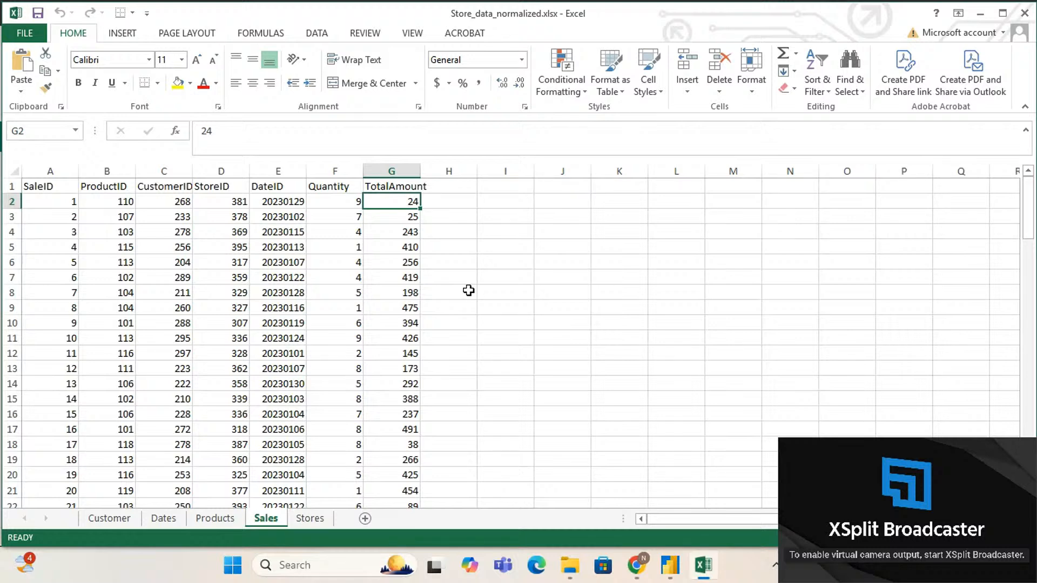
left_click(987, 17)
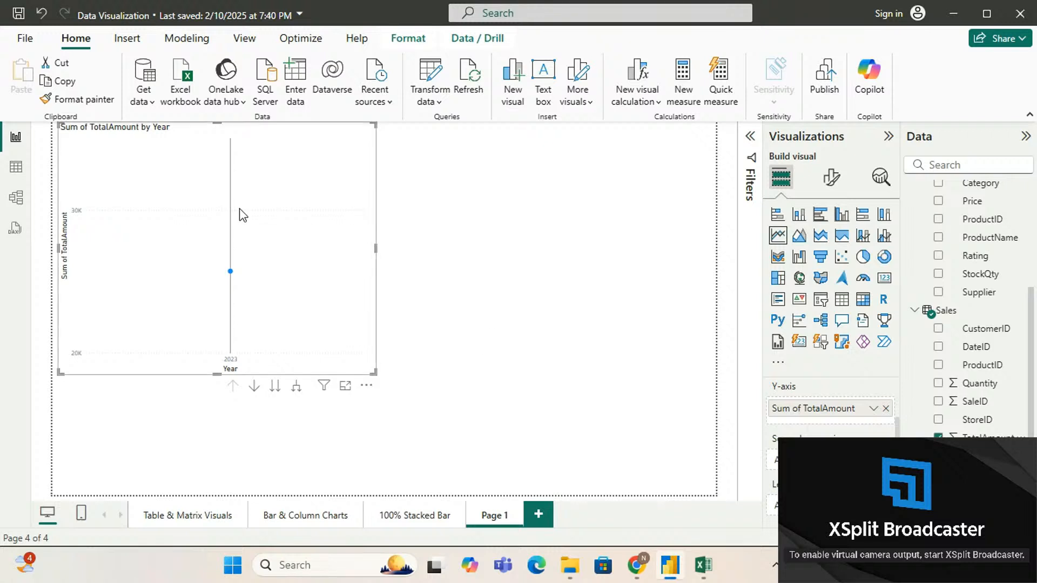
Review the chart's 2023 data point and X-axis date levels, check the DateID column on Excel's Sales sheet, and return to Power BI.
mouse_move(320, 334)
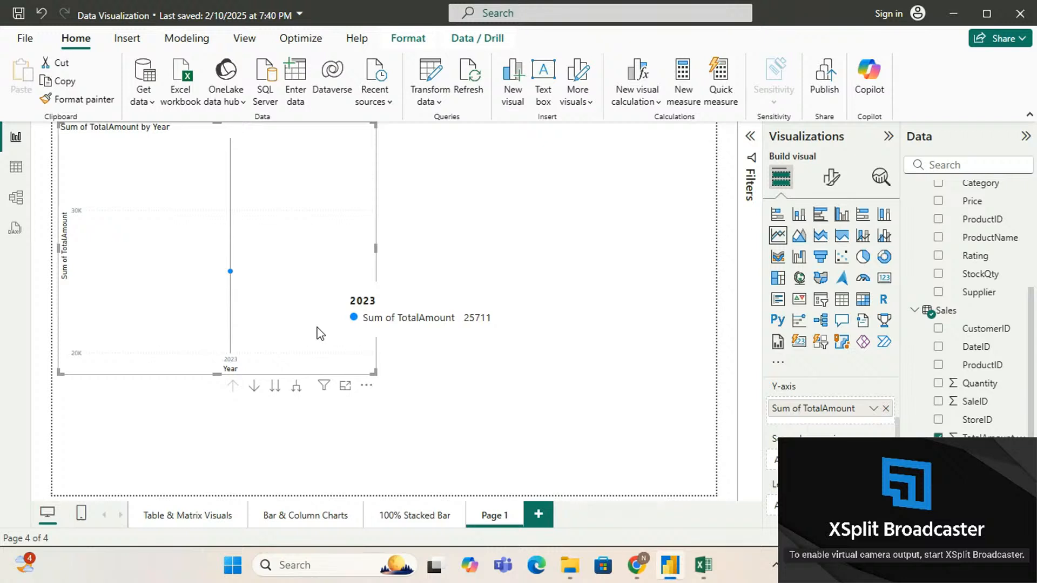
scroll(832, 454, "up", 2)
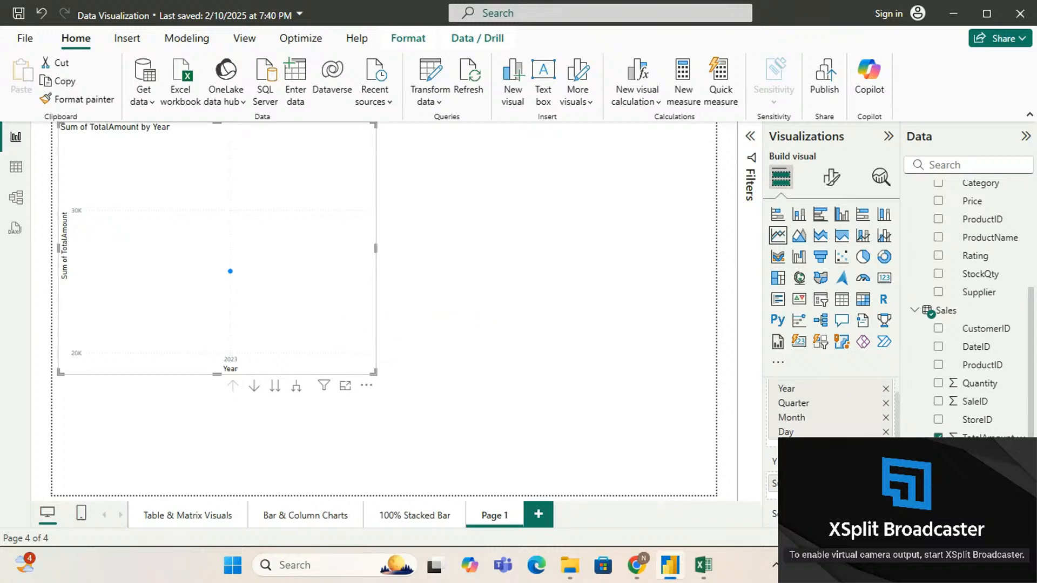
scroll(832, 416, "up", 1)
scroll(832, 416, "down", 1)
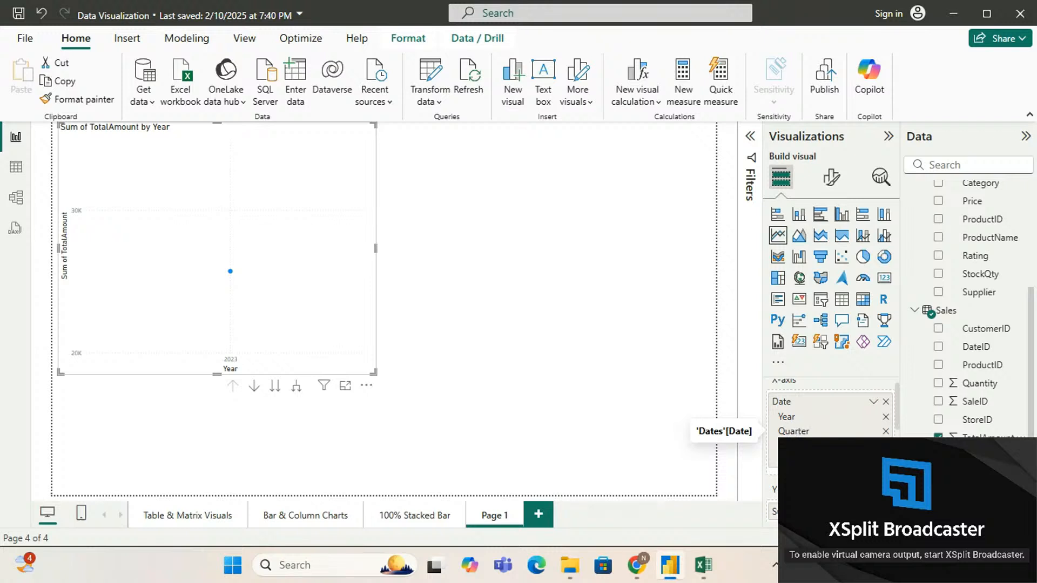
scroll(811, 410, "down", 3)
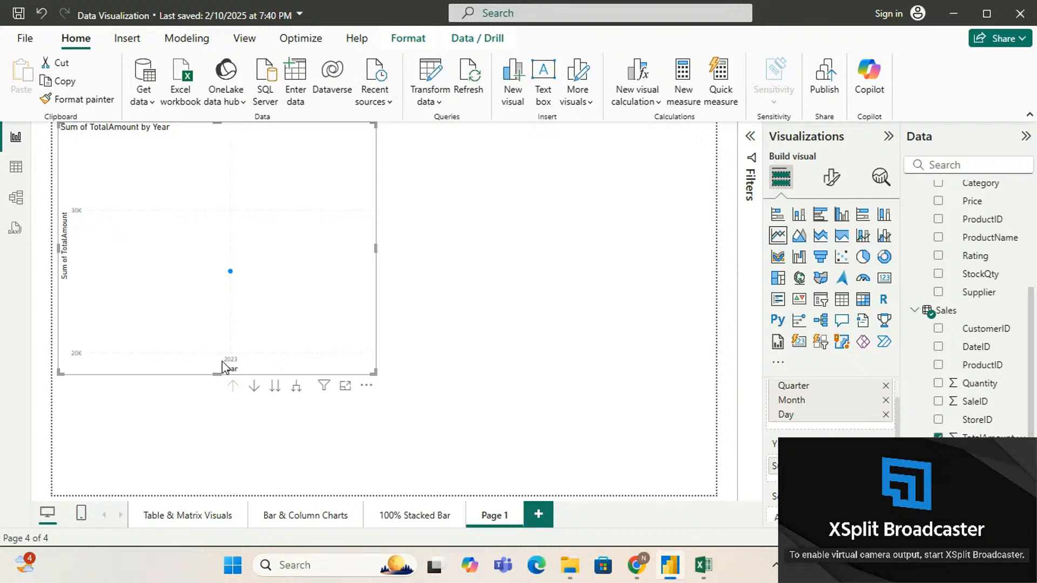
left_click(704, 566)
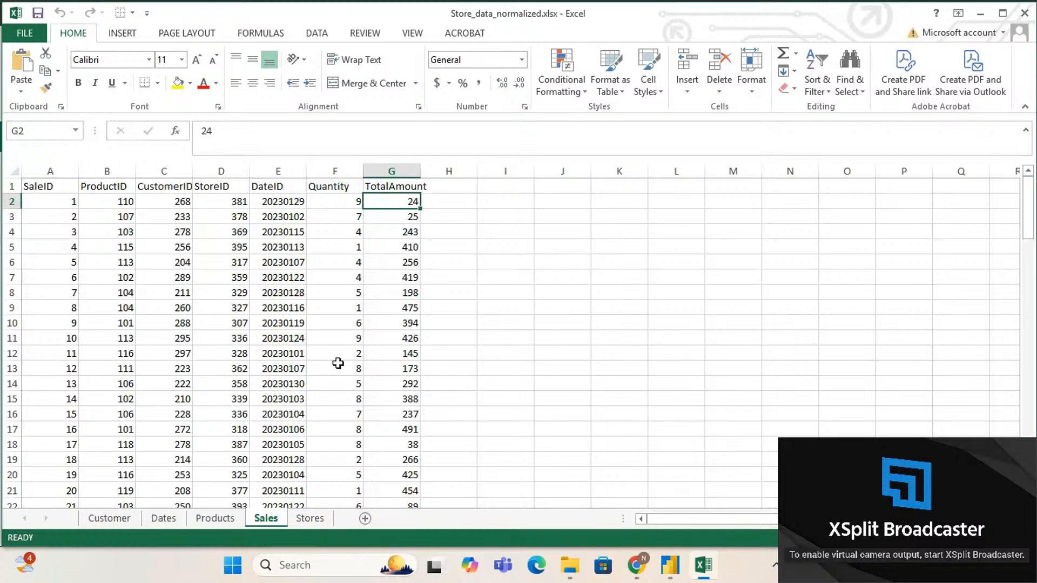
left_click(278, 171)
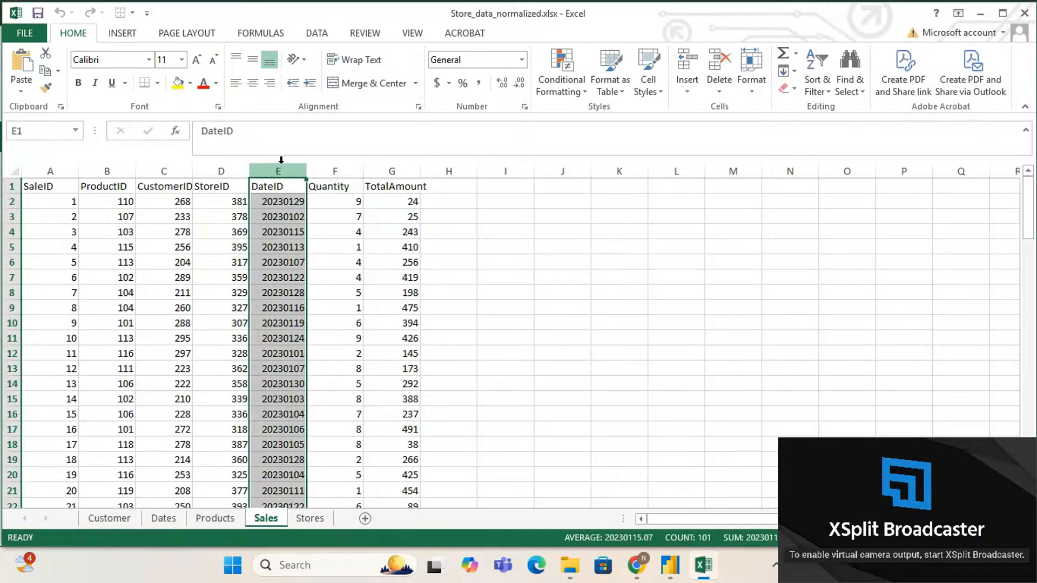
left_click(278, 232)
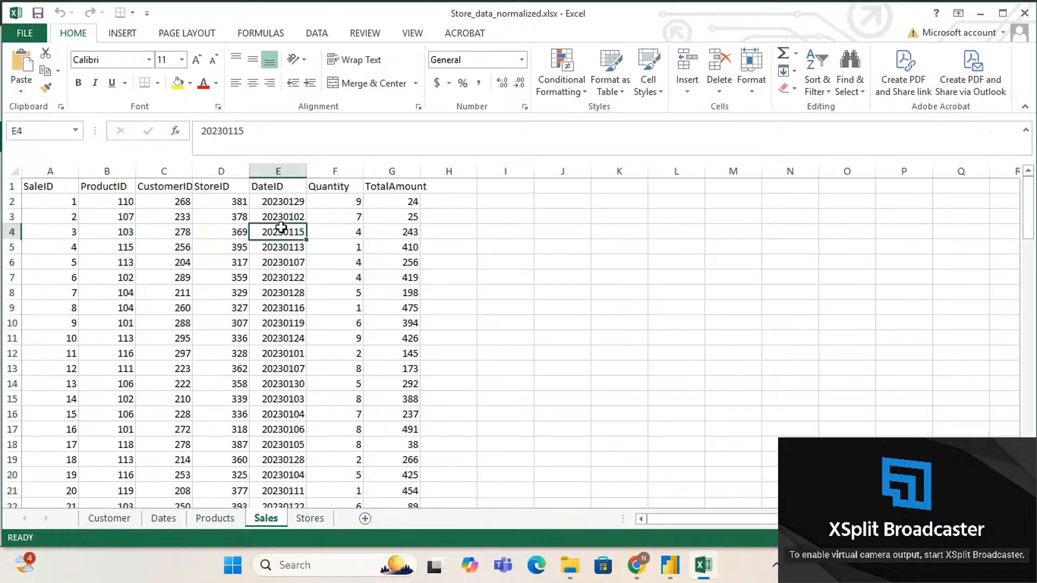
left_click(980, 14)
Drill the line chart down the date hierarchy from Year through Quarter and Month to the Day level.
mouse_move(233, 276)
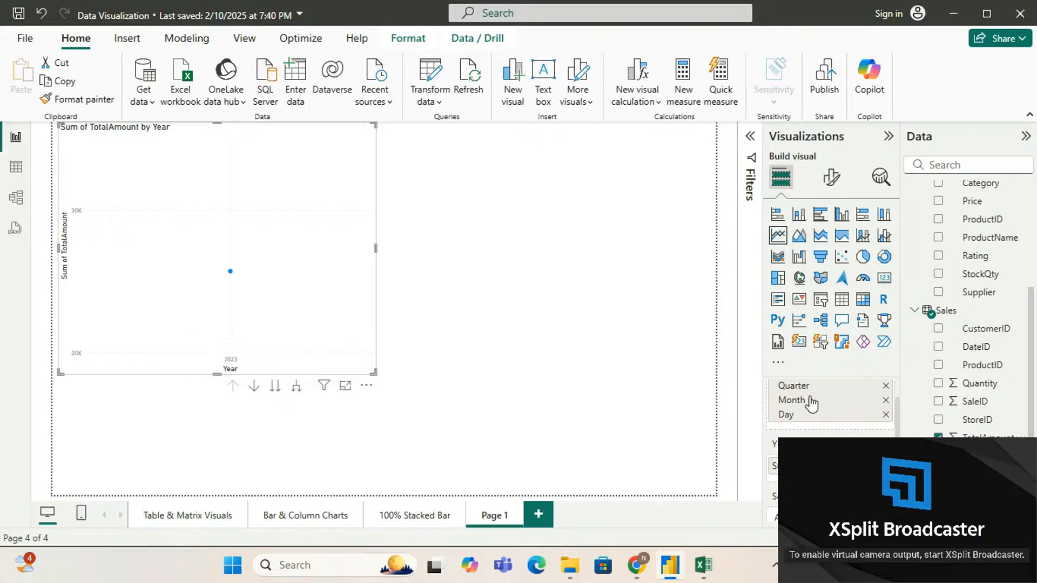
scroll(810, 404, "up", 2)
scroll(811, 404, "down", 1)
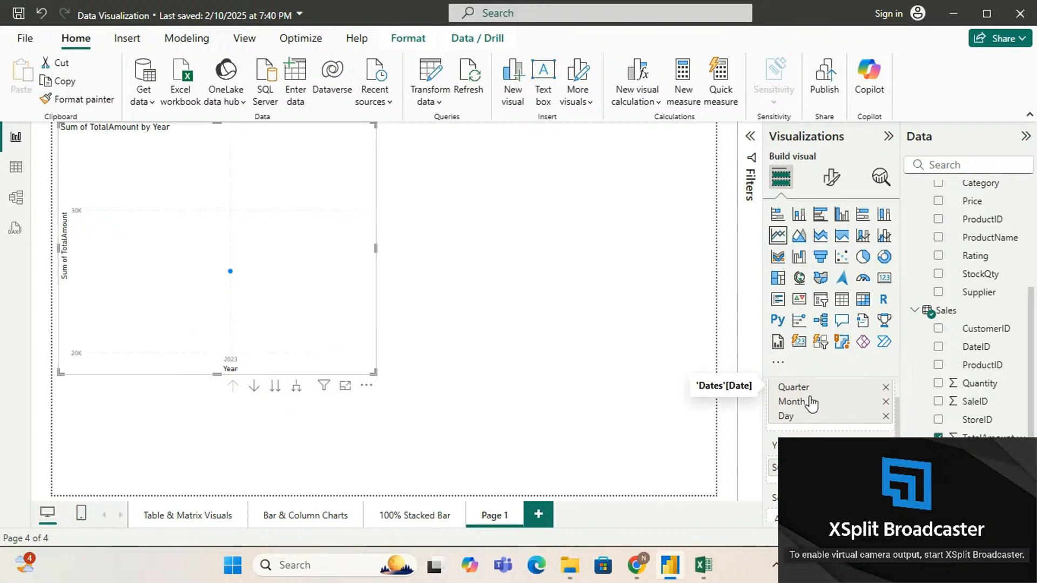
left_click(275, 386)
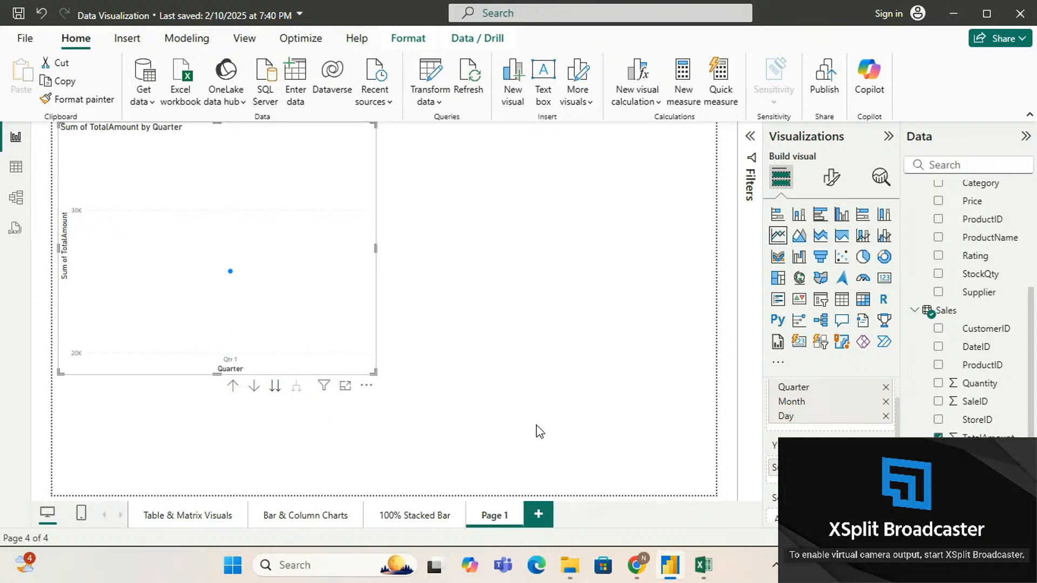
mouse_move(231, 282)
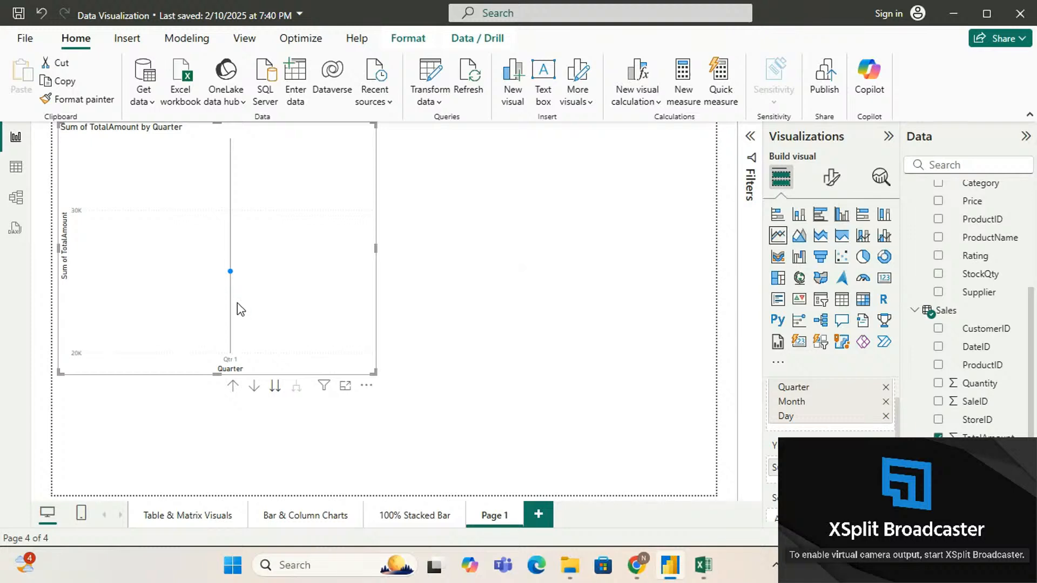
mouse_move(237, 303)
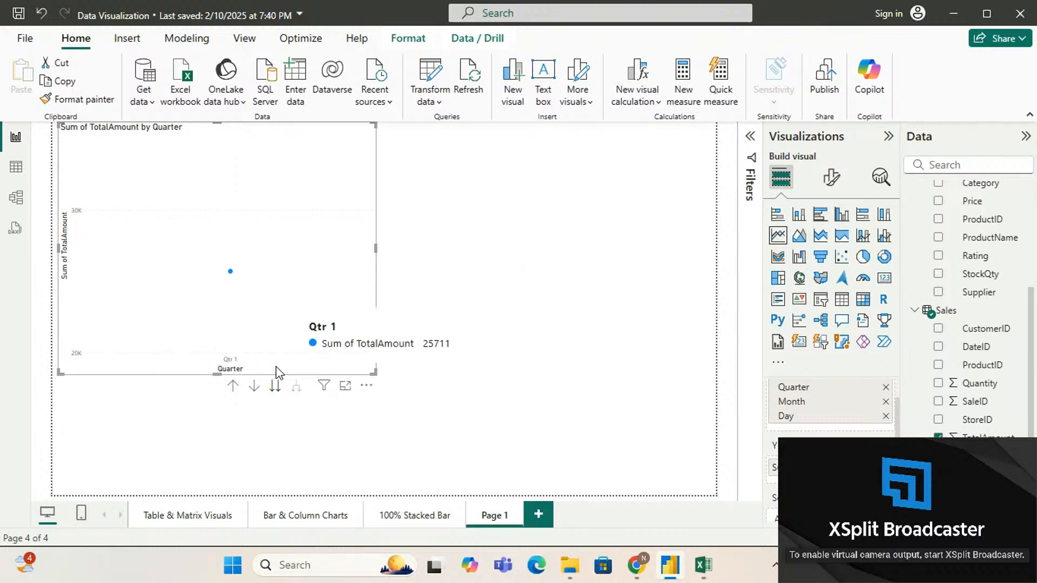
left_click(276, 387)
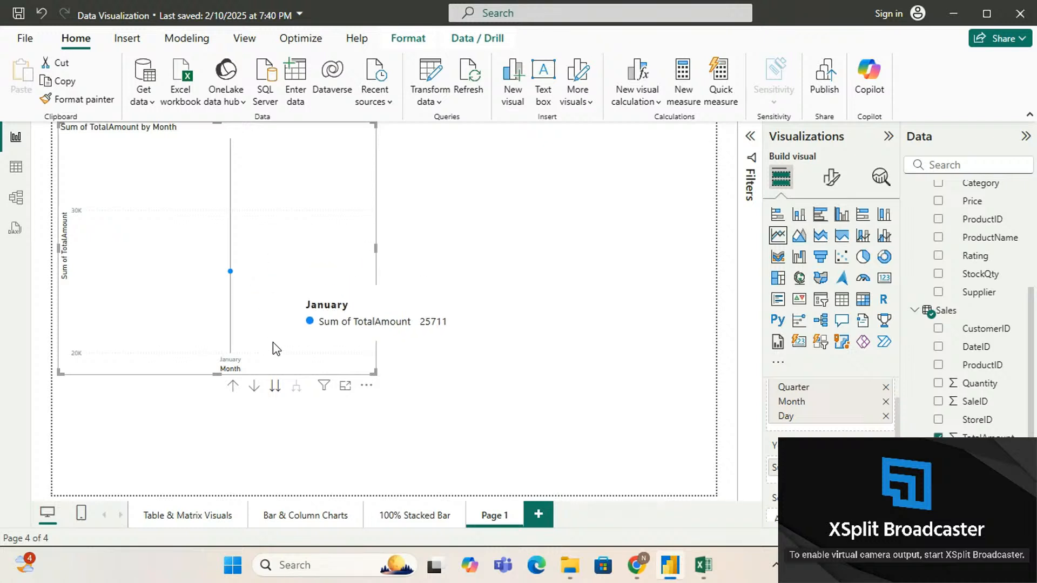
scroll(840, 432, "down", 1)
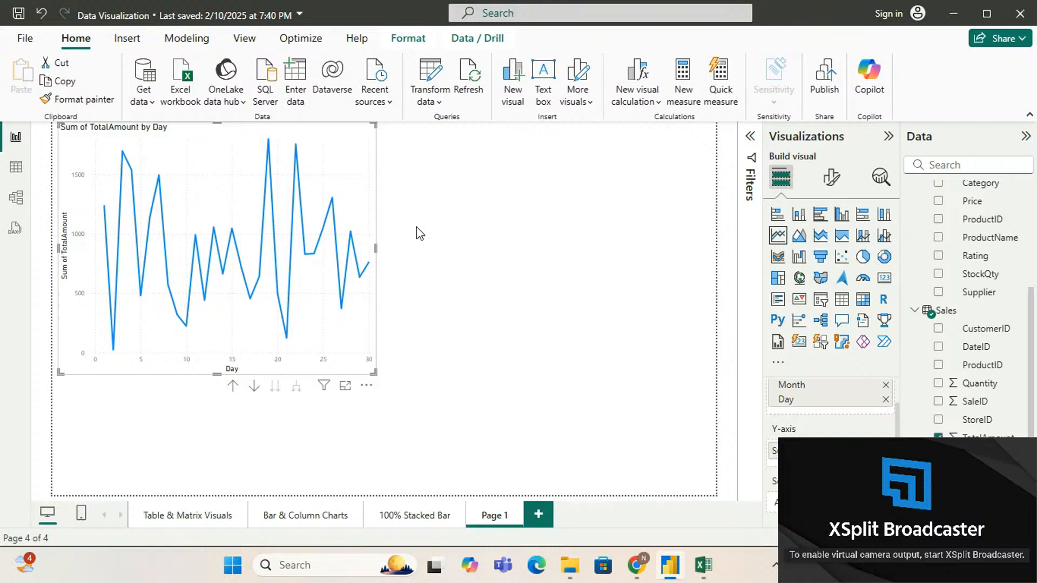
Enlarge the line chart to fill most of the report page and inspect its first daily values.
left_click_drag(374, 373, 637, 466)
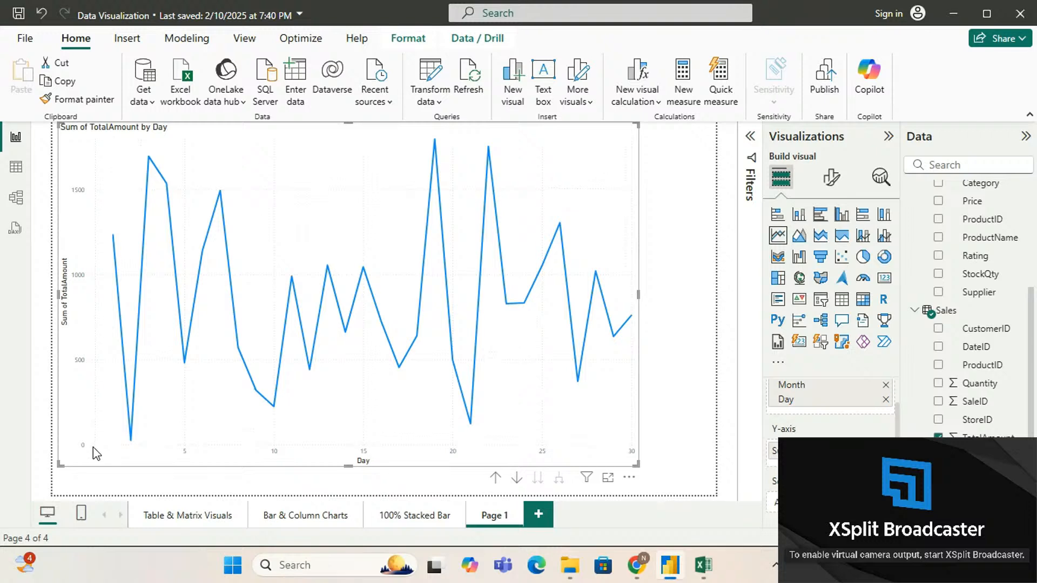
mouse_move(112, 451)
mouse_move(169, 449)
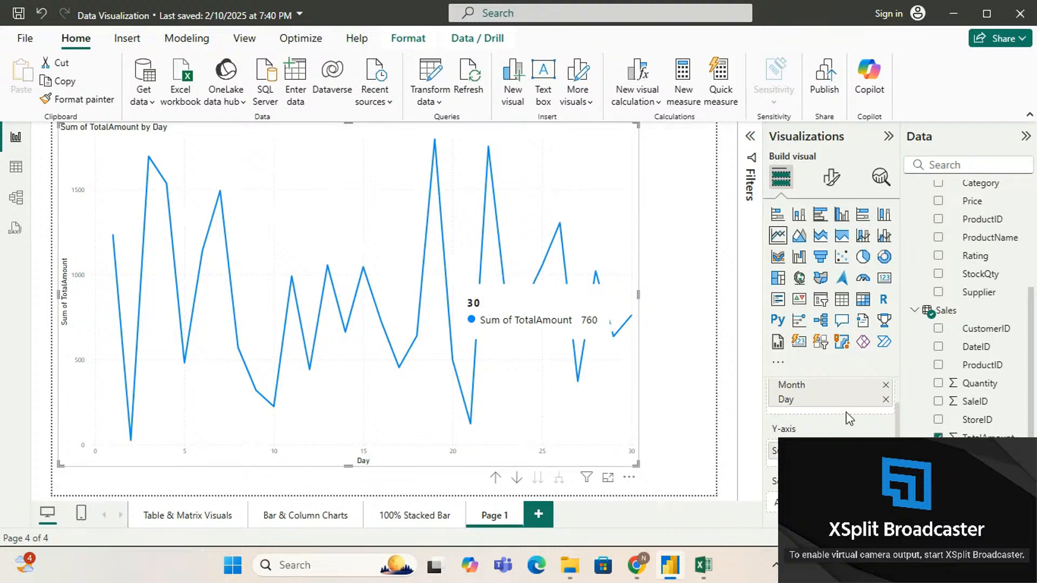
Add Location from the Stores table to the line chart's legend to split daily sales by city.
scroll(838, 431, "down", 3)
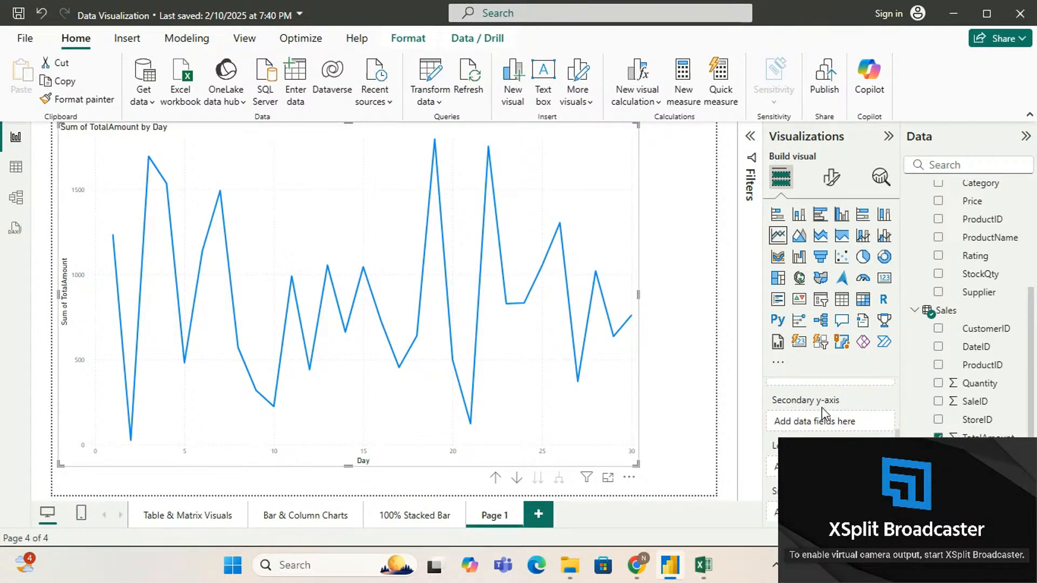
scroll(821, 407, "down", 2)
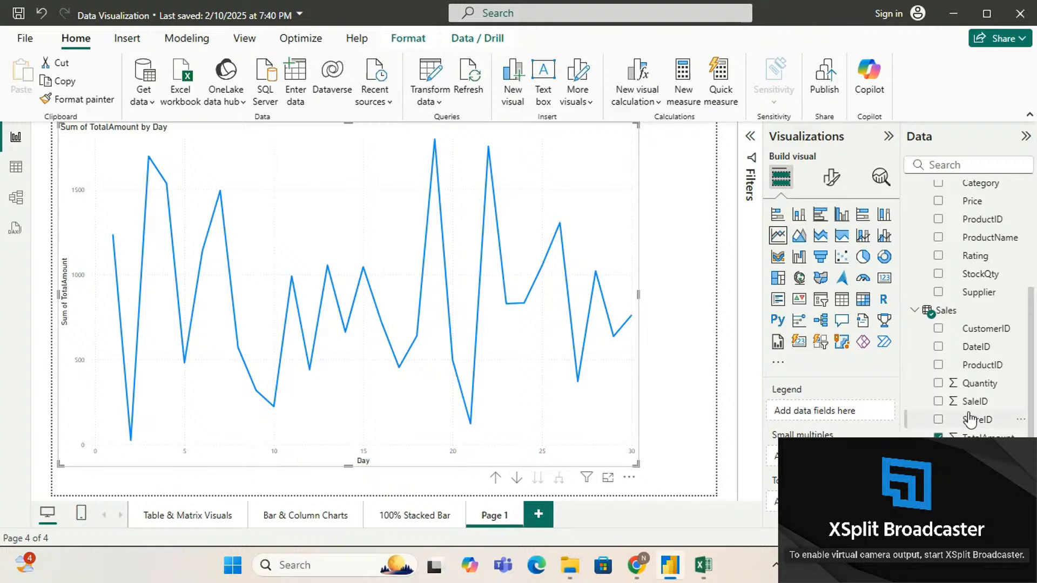
scroll(971, 420, "down", 3)
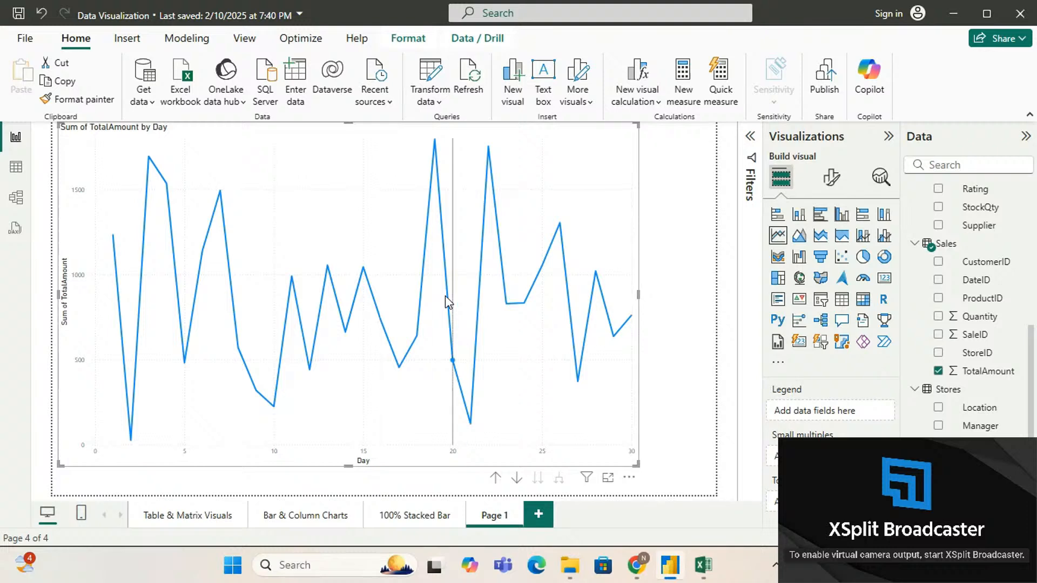
mouse_move(446, 301)
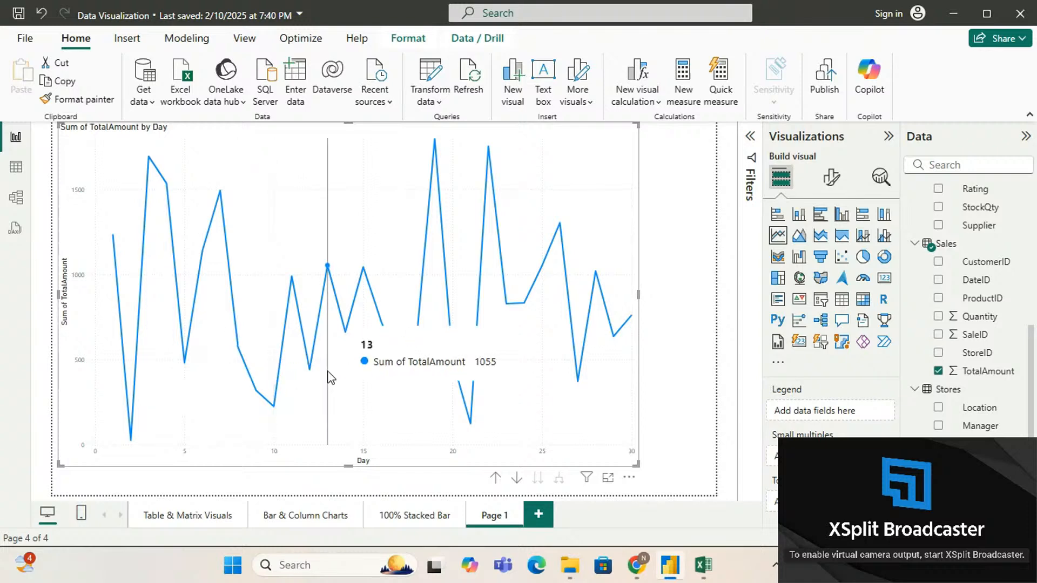
left_click(939, 409)
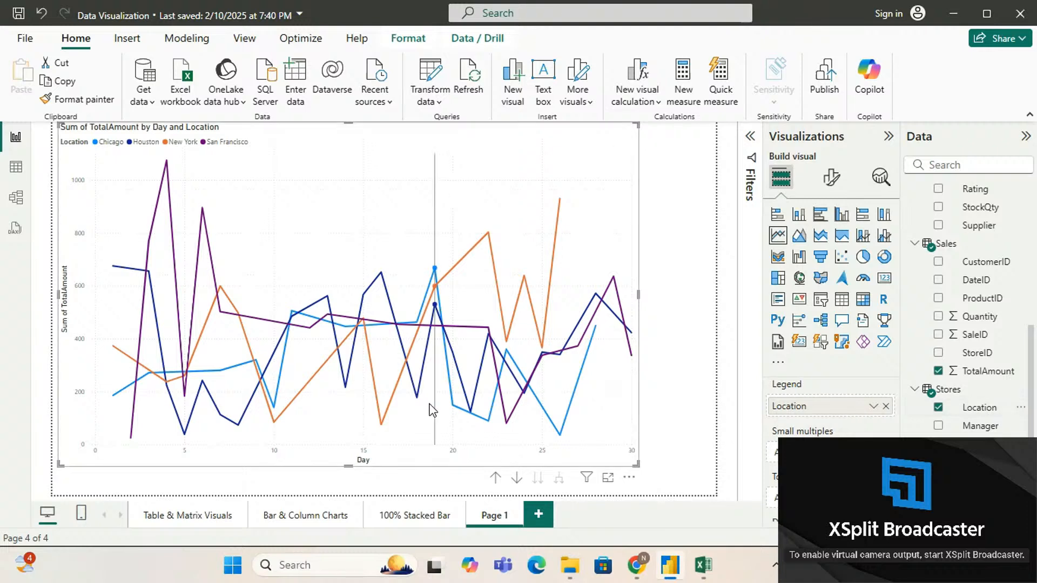
Compare the locations' daily sales values on the chart and review its axis, small multiples and tooltip fields.
mouse_move(121, 390)
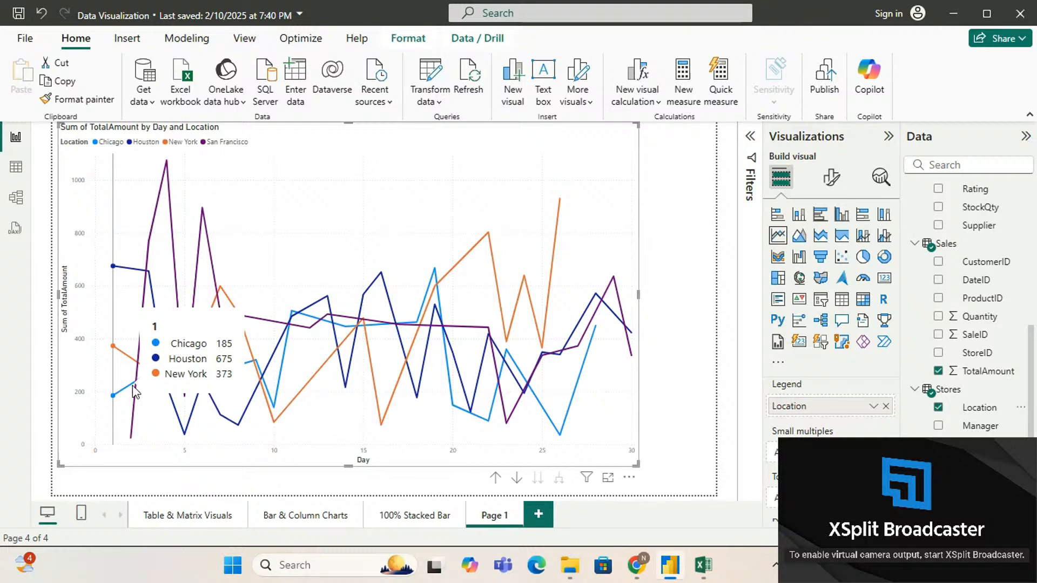
scroll(821, 429, "up", 3)
scroll(821, 430, "up", 3)
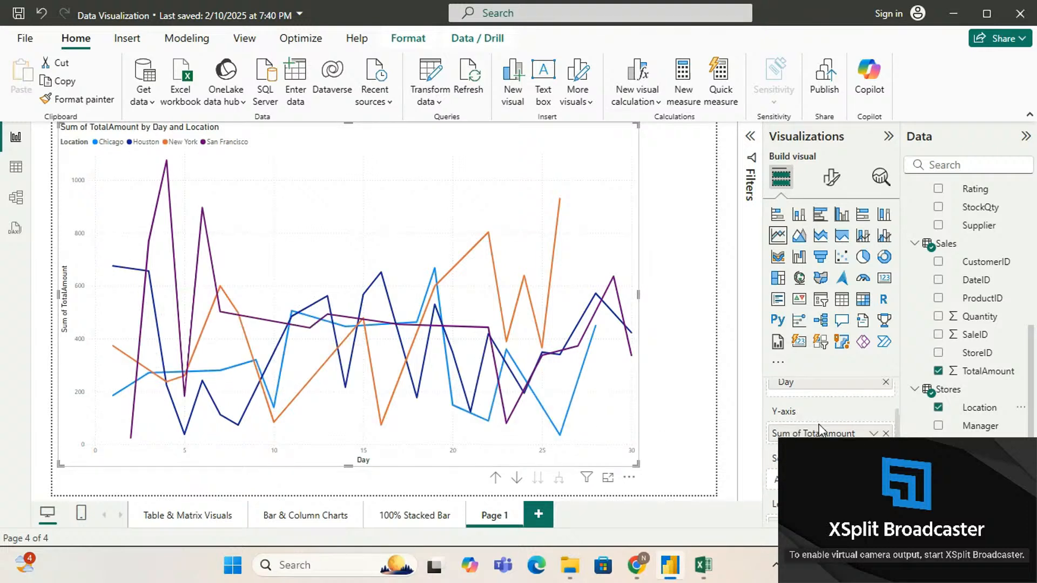
scroll(800, 431, "down", 1)
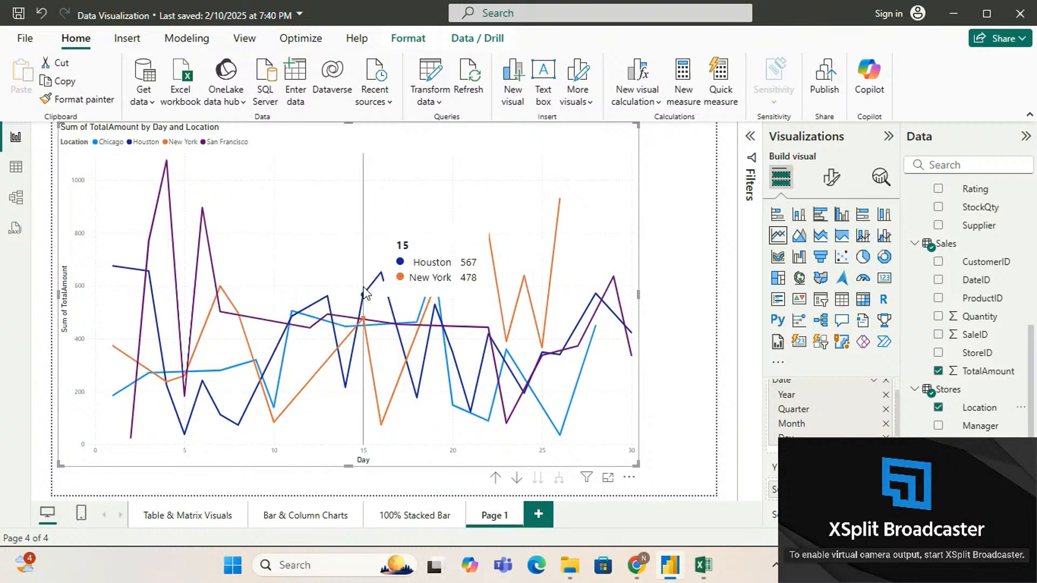
scroll(816, 416, "down", 5)
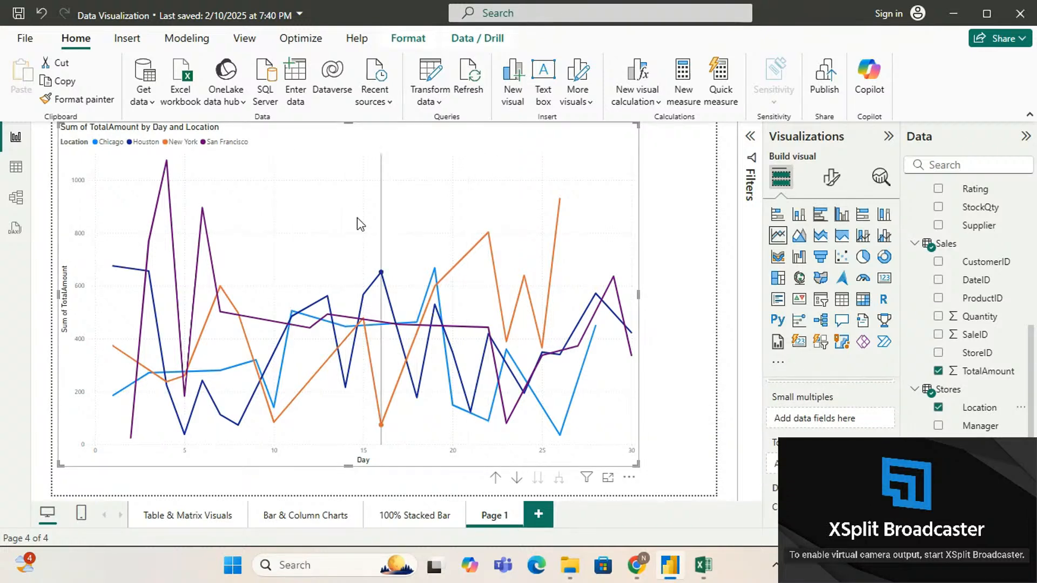
mouse_move(346, 224)
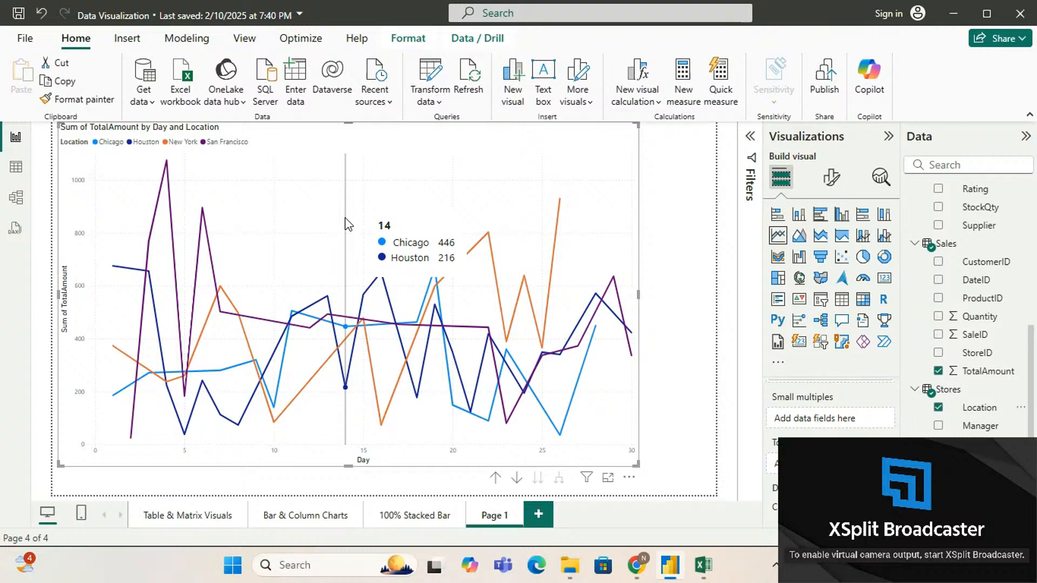
scroll(861, 435, "down", 1)
scroll(861, 435, "down", 1)
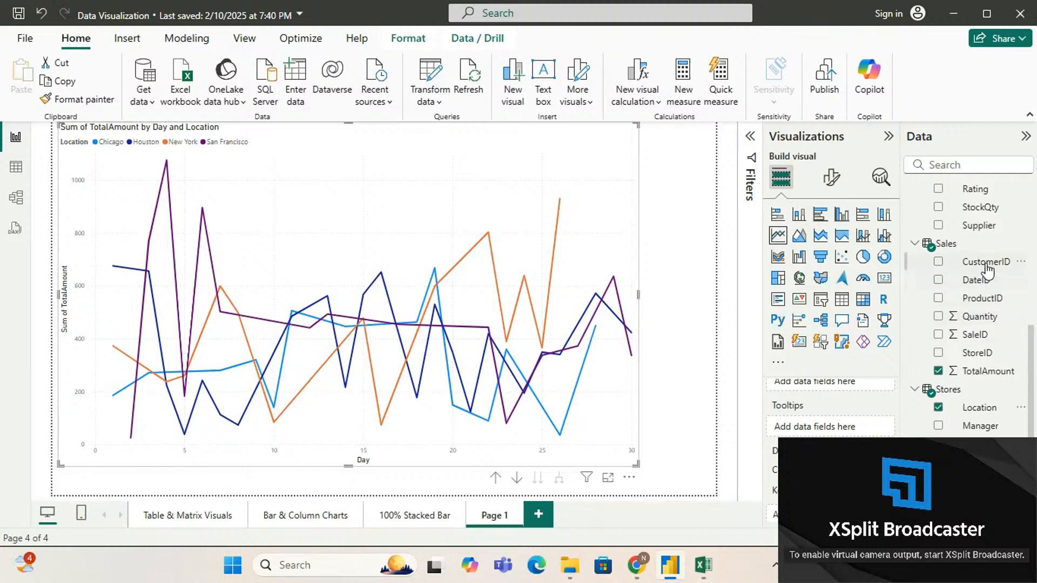
scroll(817, 429, "down", 1)
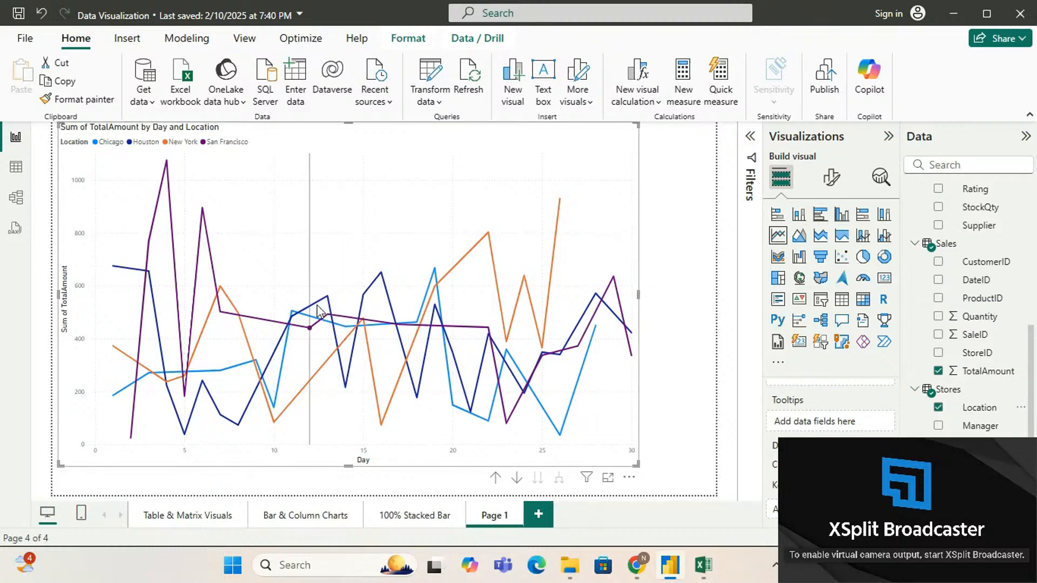
mouse_move(319, 312)
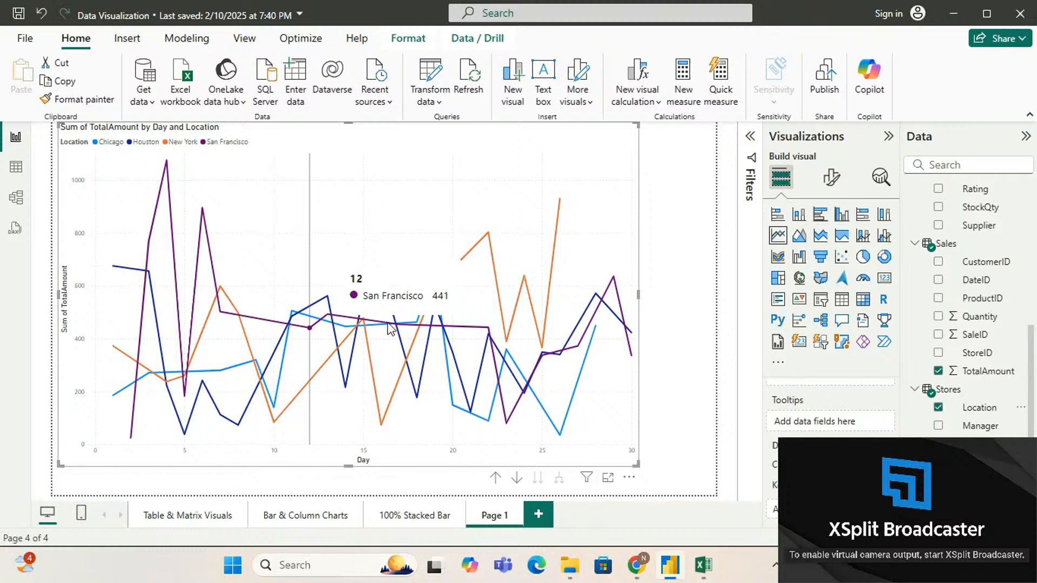
Remove Location from the line chart's legend.
scroll(802, 437, "down", 3)
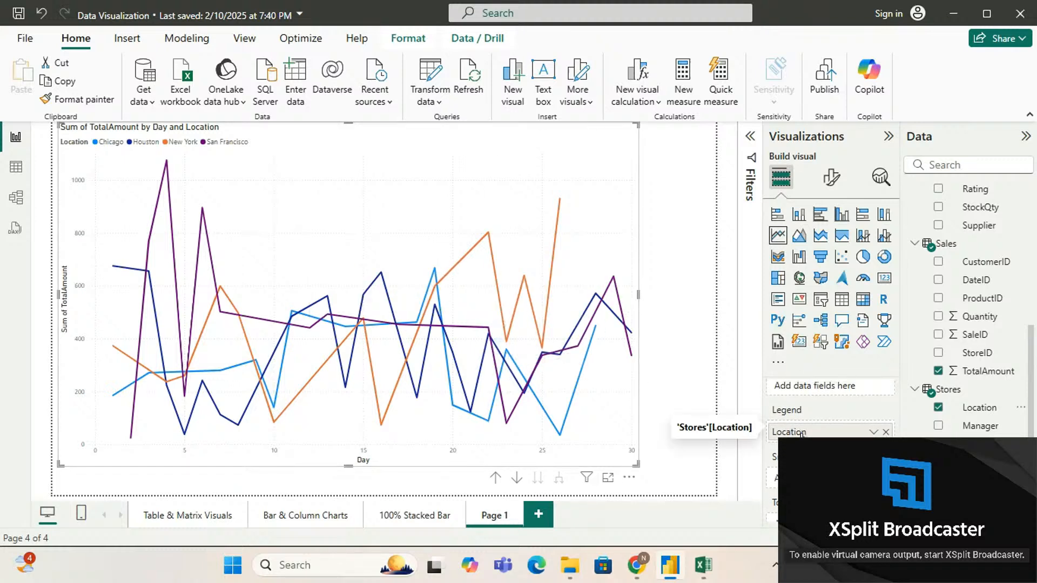
scroll(802, 436, "up", 1)
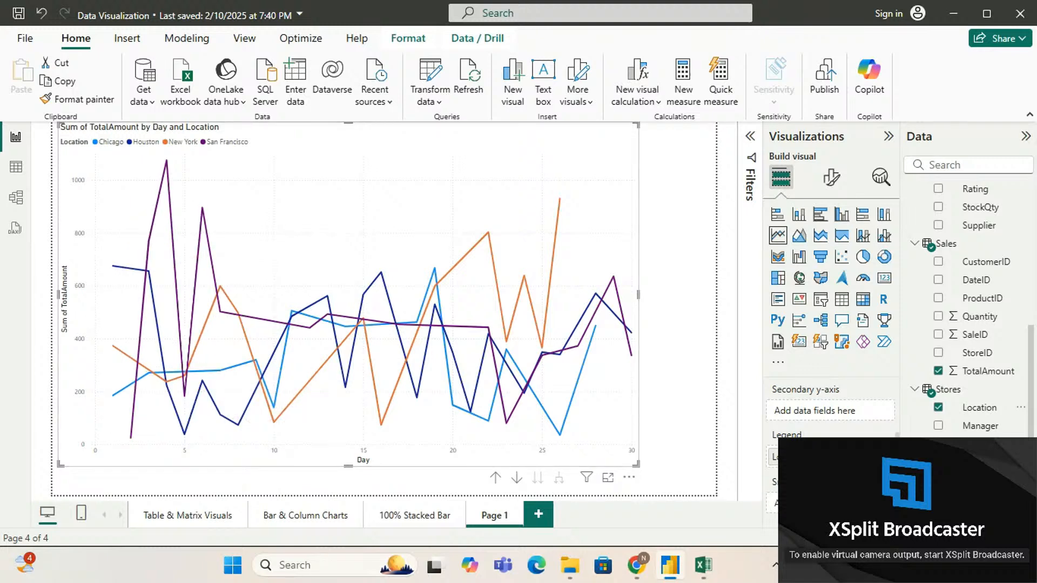
left_click(886, 458)
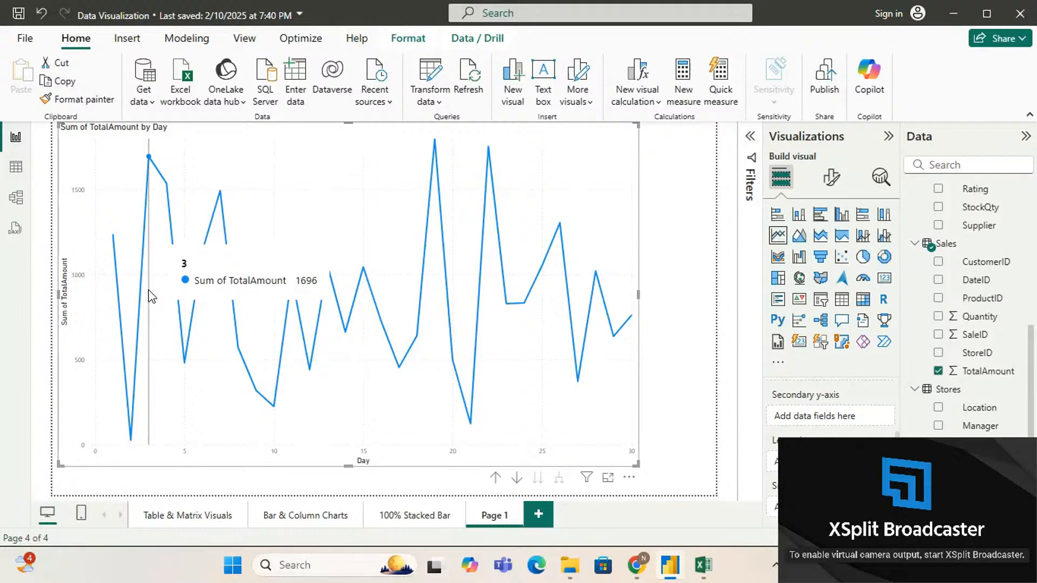
Try Quantity from the Sales table as a second Y-axis measure on the line chart, and remove it from the Y-axis.
scroll(931, 334, "down", 1)
scroll(932, 334, "up", 5)
scroll(932, 334, "down", 5)
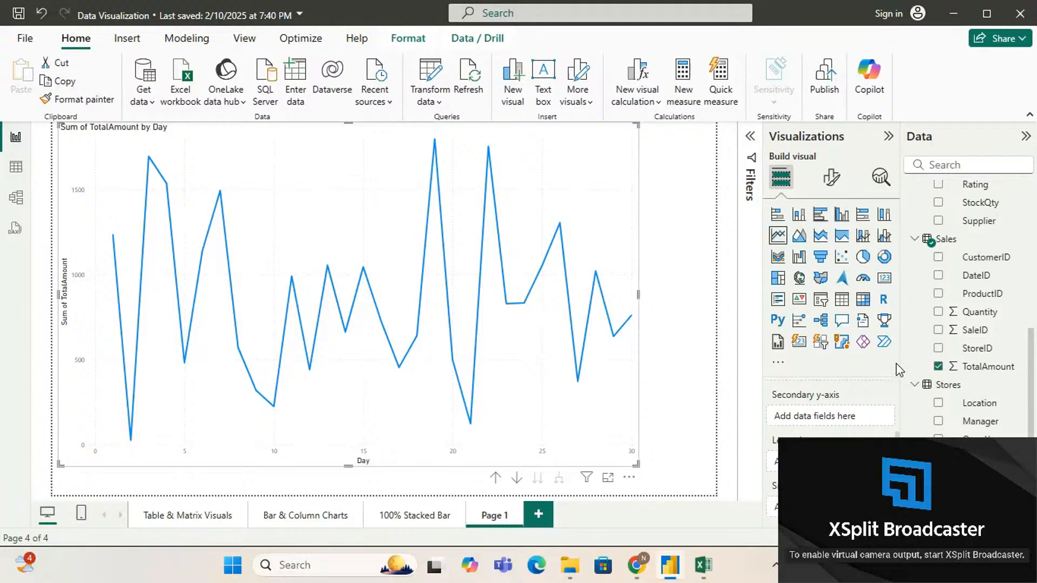
left_click(939, 312)
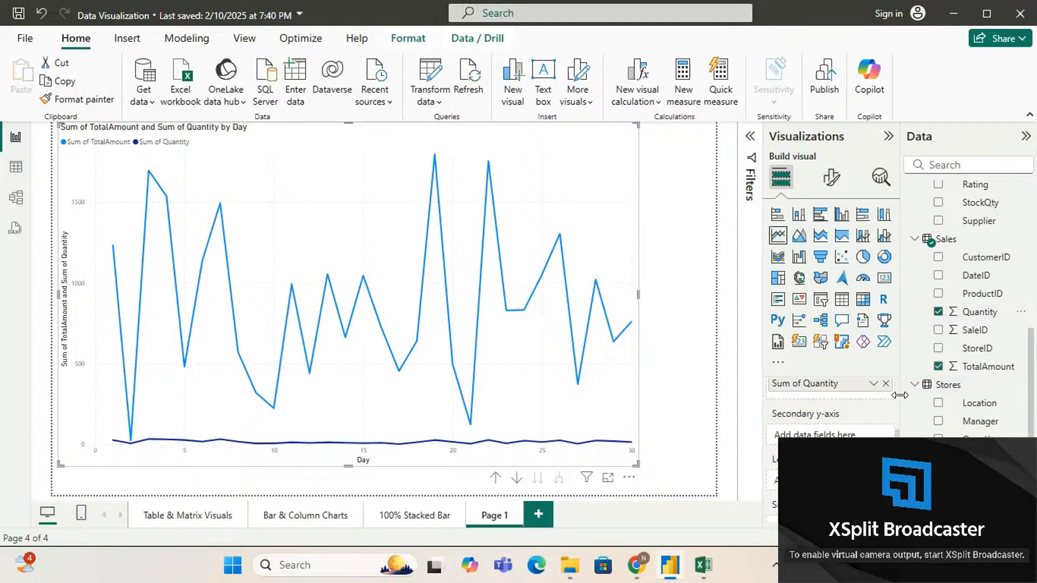
left_click(886, 383)
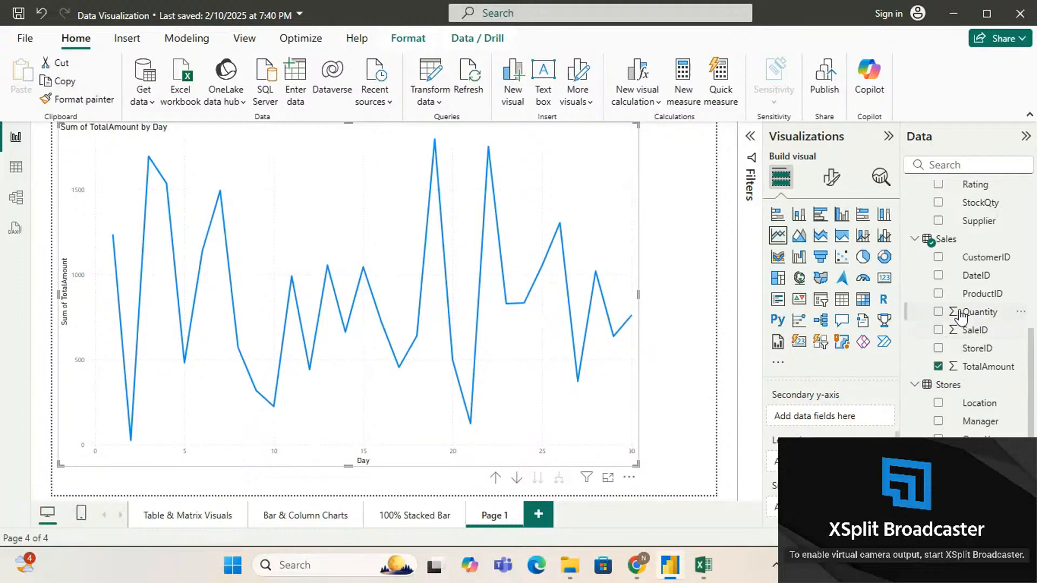
Try Quantity from the Sales table on the line chart's secondary Y-axis, compare both lines, and remove it from that axis.
left_click_drag(962, 318, 831, 415)
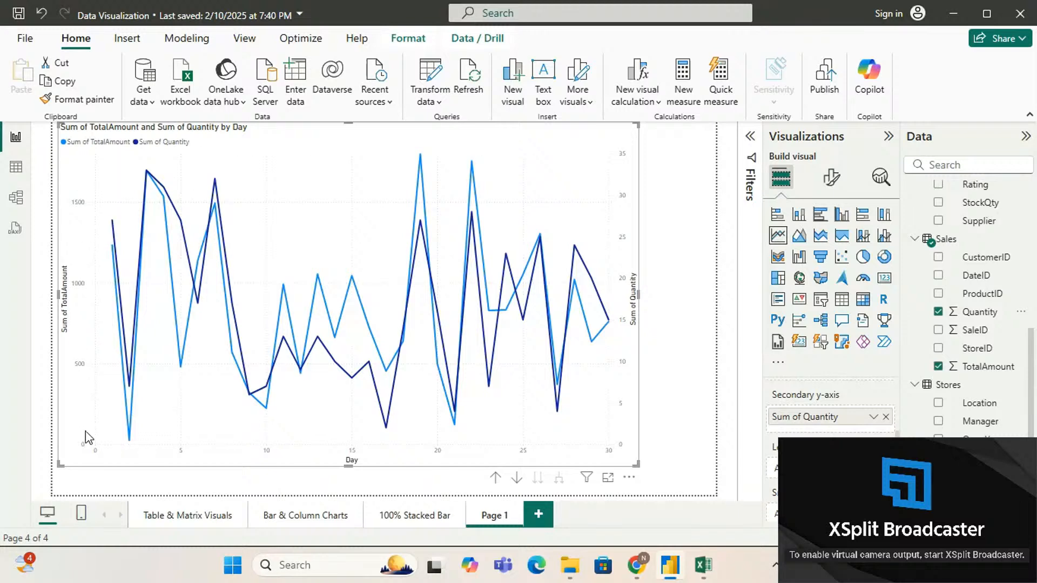
mouse_move(95, 265)
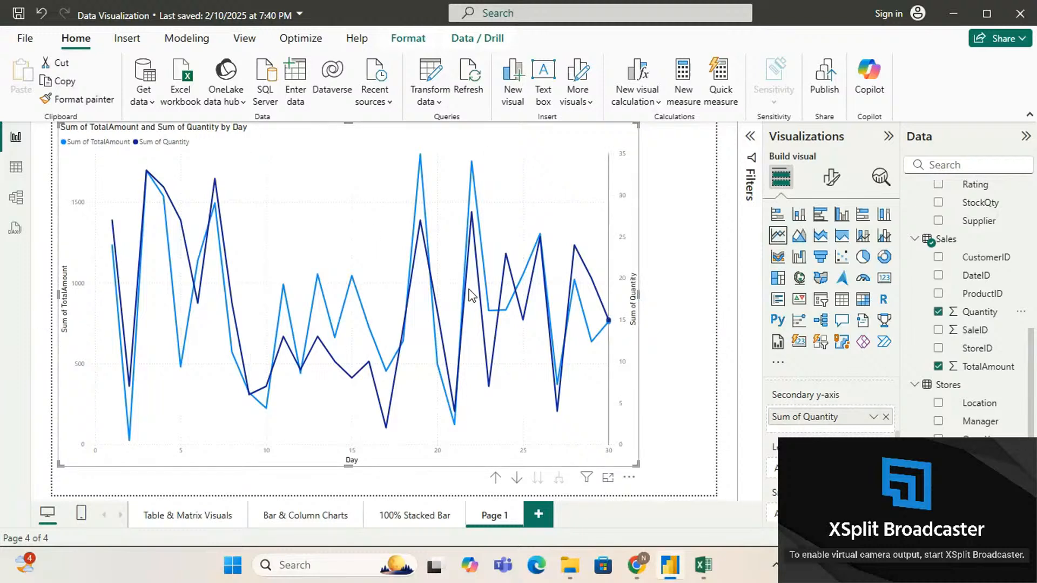
mouse_move(115, 451)
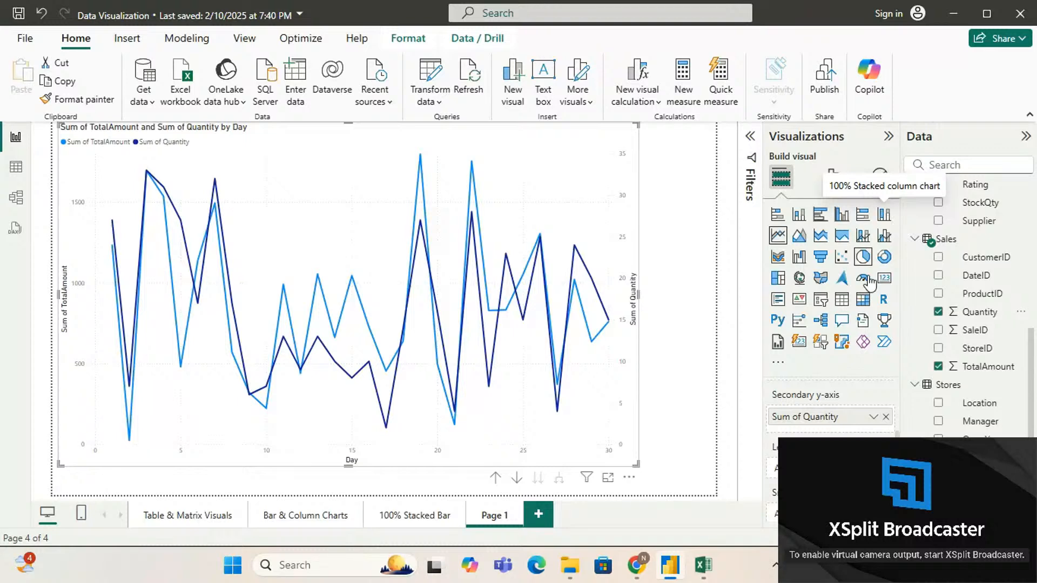
left_click(886, 416)
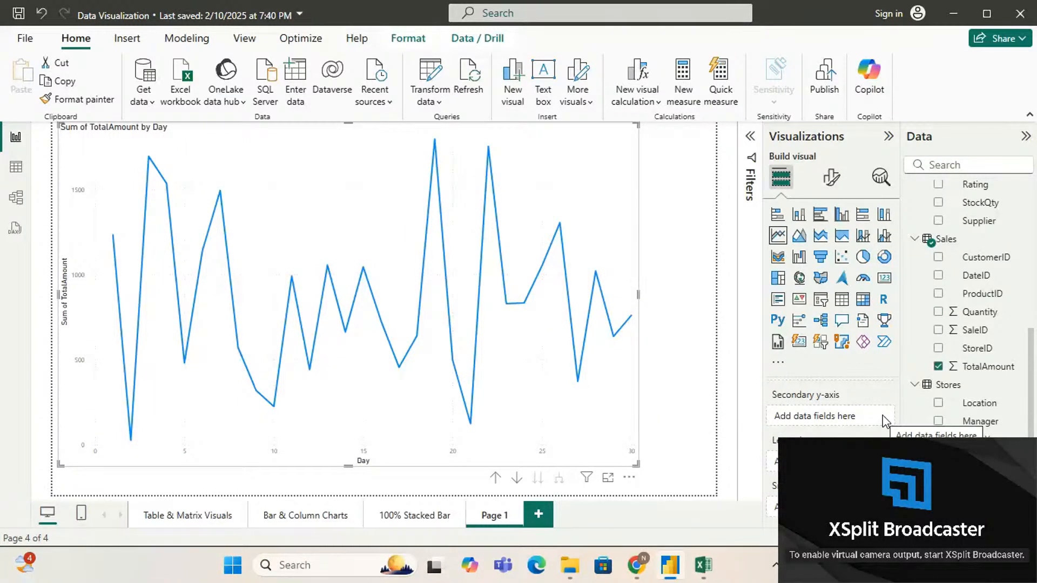
Try the Categorical type for the line chart's X-axis and switch it back to Continuous.
left_click(831, 179)
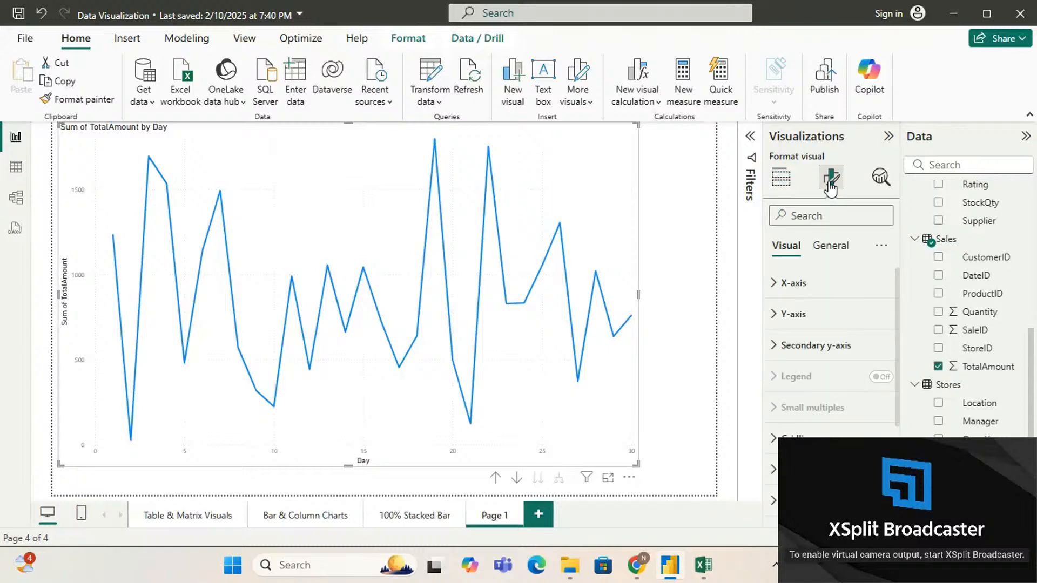
left_click(777, 282)
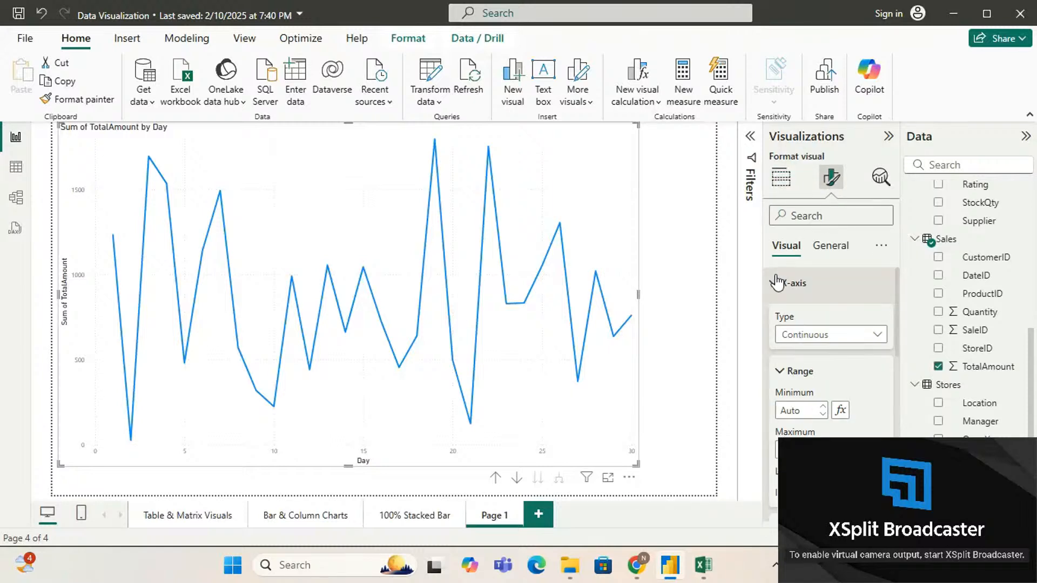
left_click(803, 334)
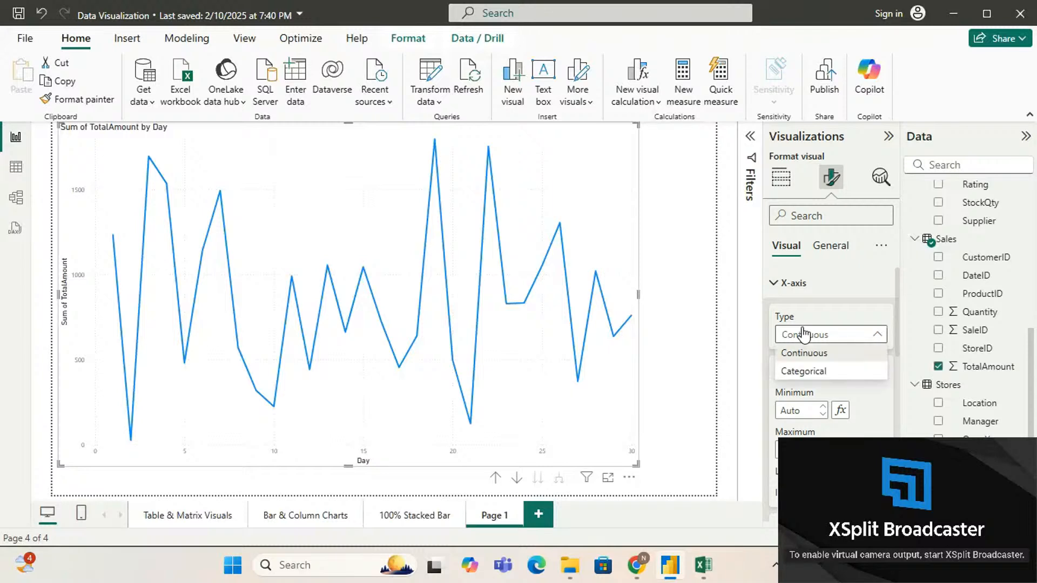
left_click(804, 371)
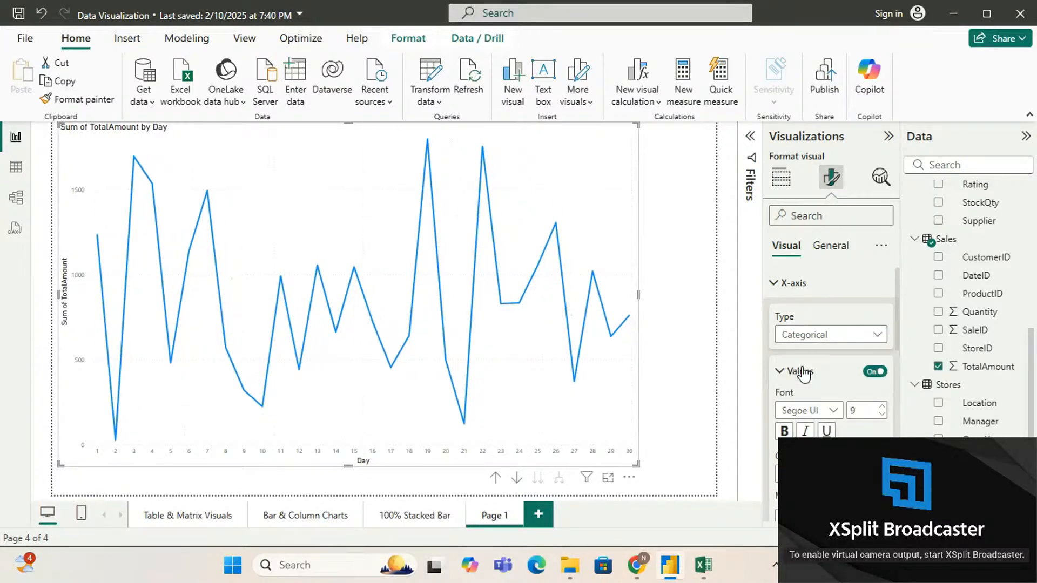
left_click(803, 335)
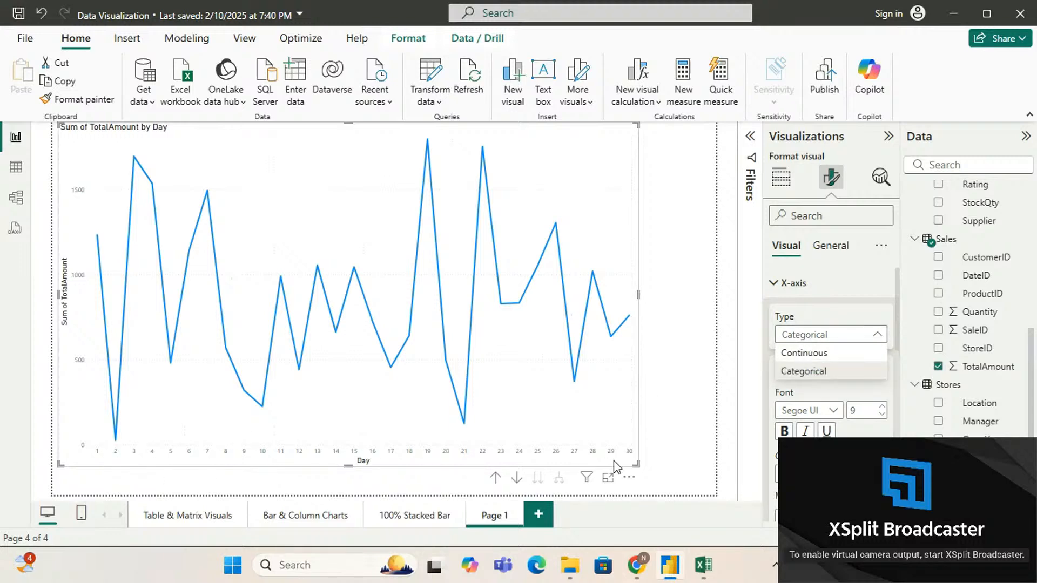
left_click(822, 353)
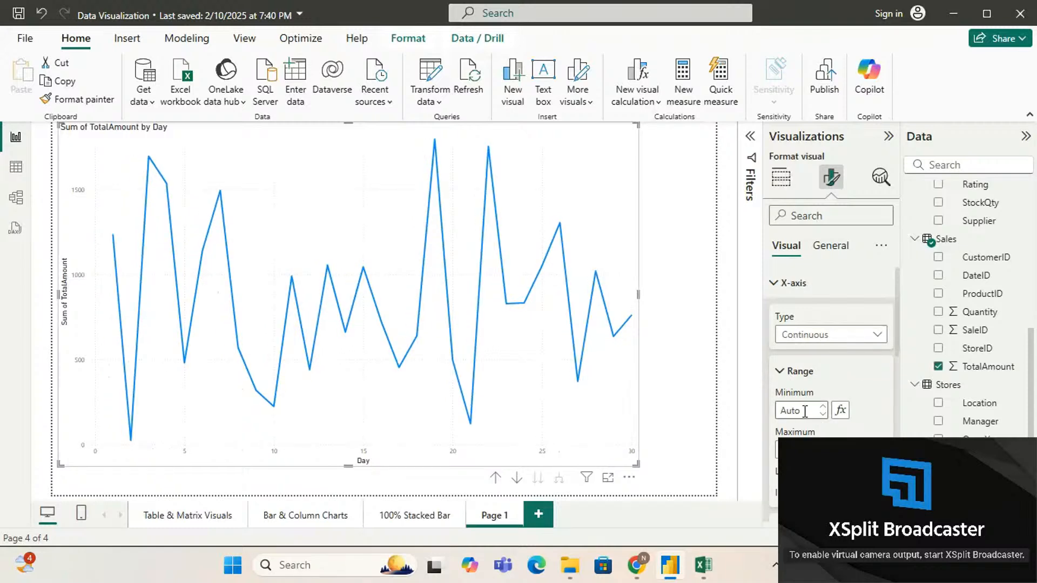
Review the range, values and title formatting options of the line chart's X-axis.
scroll(805, 412, "down", 2)
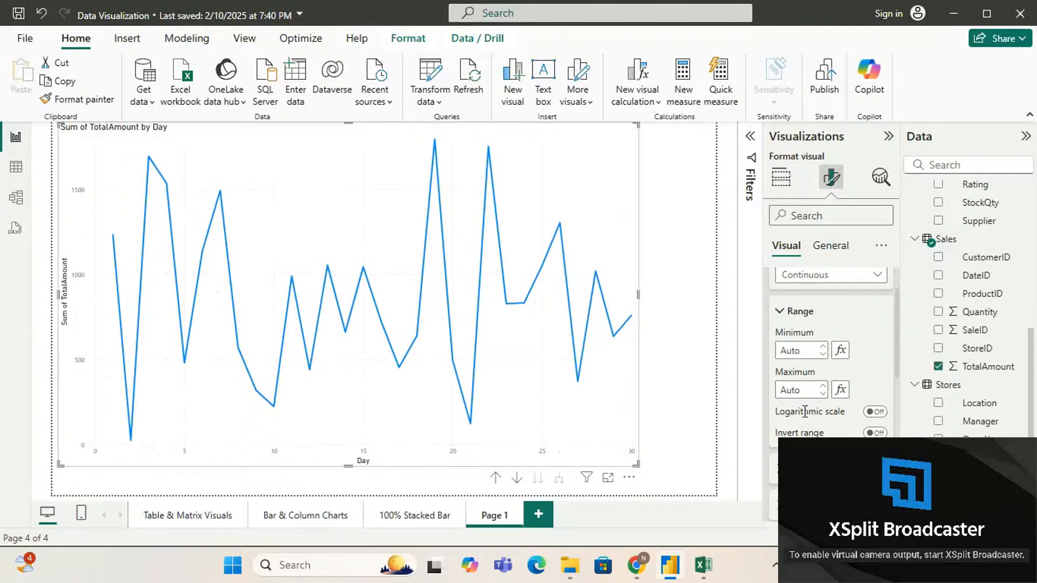
scroll(804, 412, "down", 1)
scroll(807, 418, "down", 2)
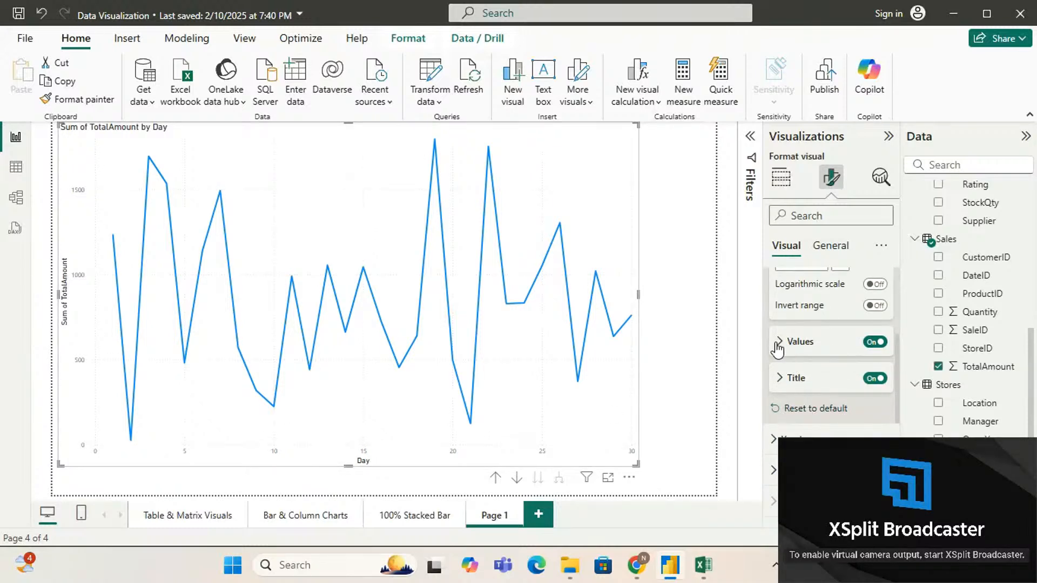
left_click(778, 346)
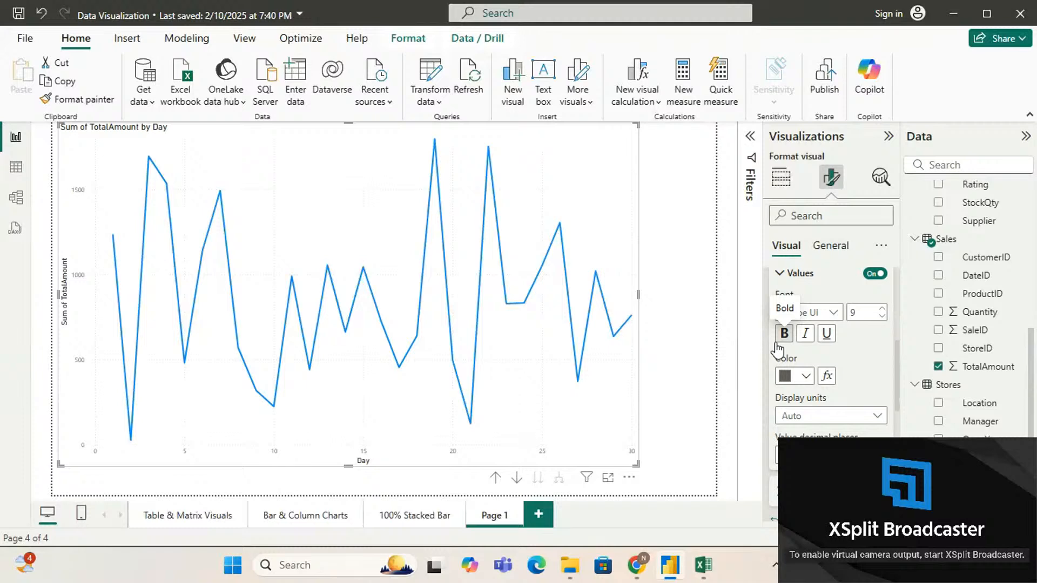
scroll(778, 350, "down", 2)
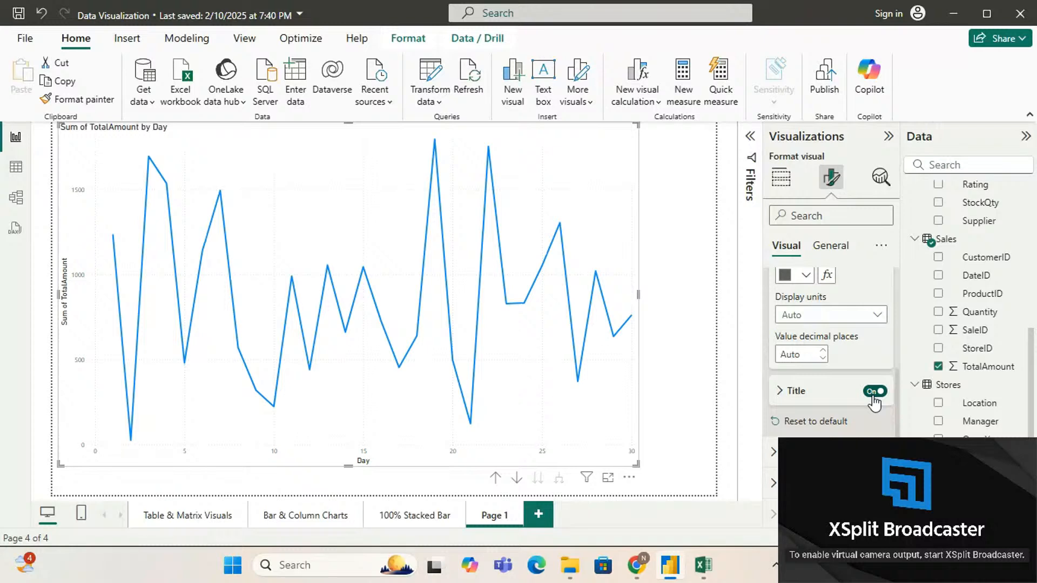
scroll(786, 304, "up", 10)
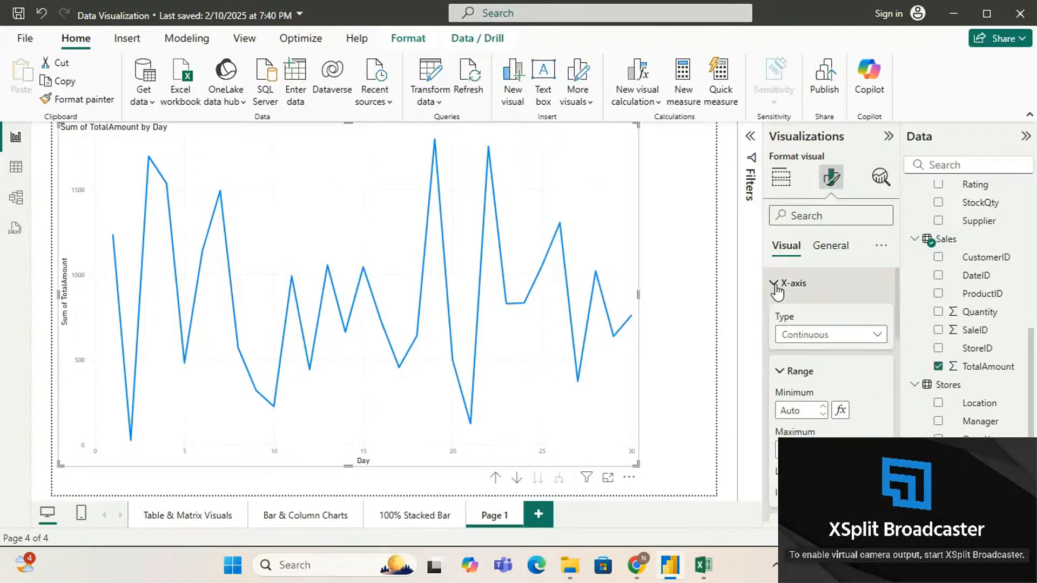
left_click(777, 285)
Review the Y-axis range, values and title formatting options, and inspect daily values on the line chart.
left_click(772, 314)
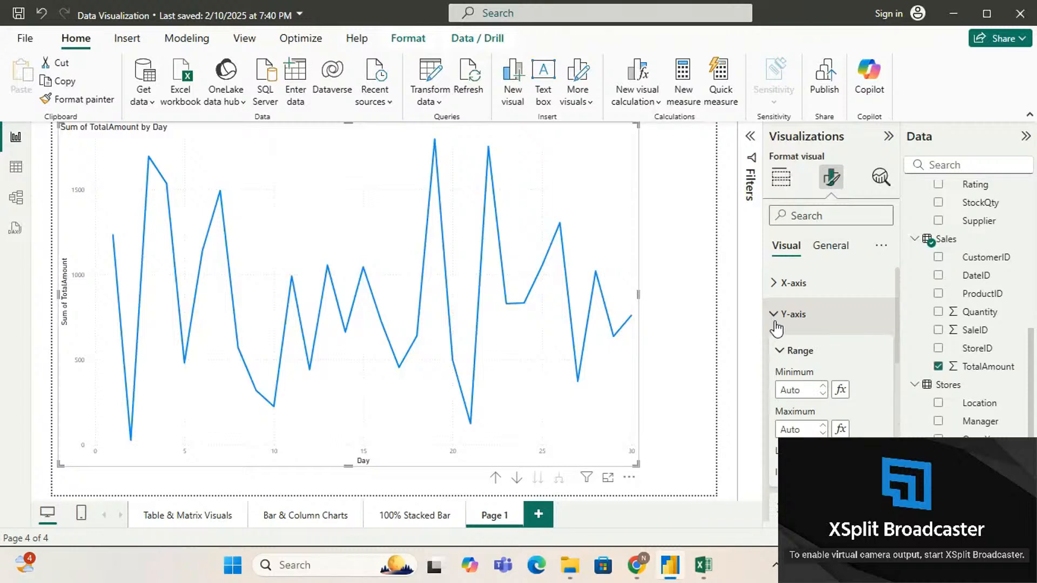
scroll(778, 348, "down", 1)
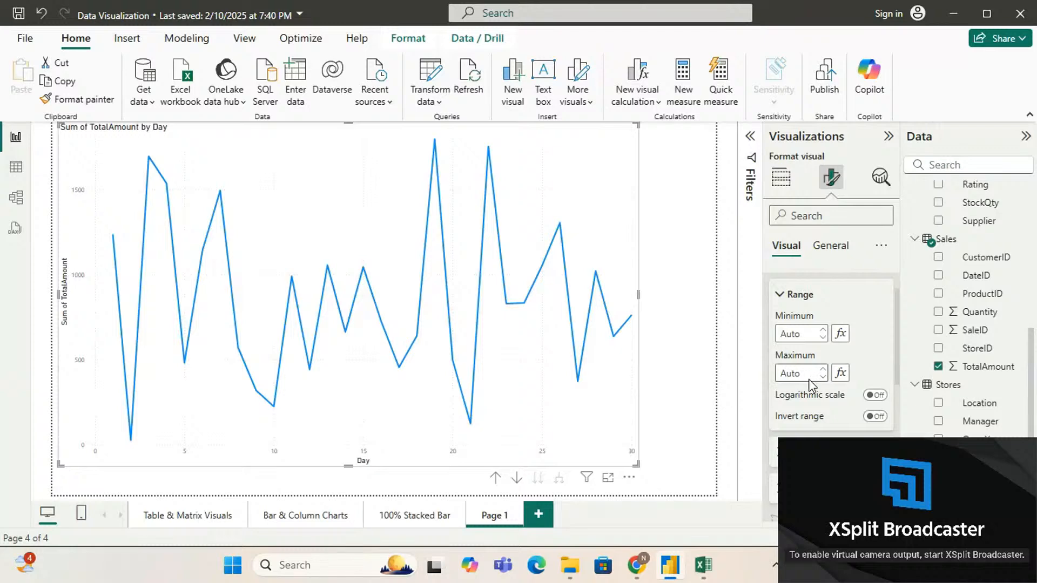
scroll(810, 385, "down", 1)
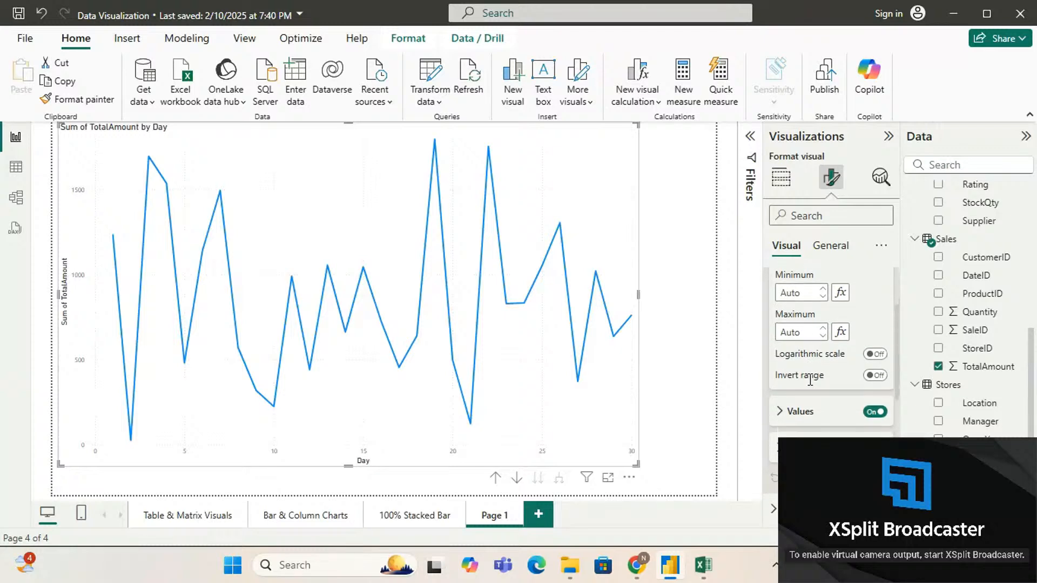
scroll(810, 380, "down", 1)
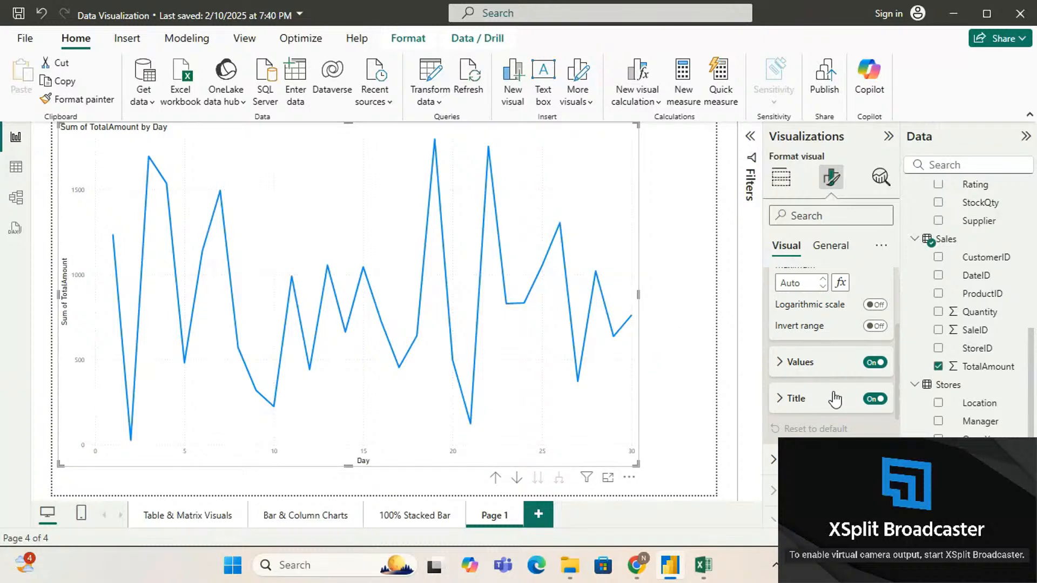
scroll(792, 302, "up", 3)
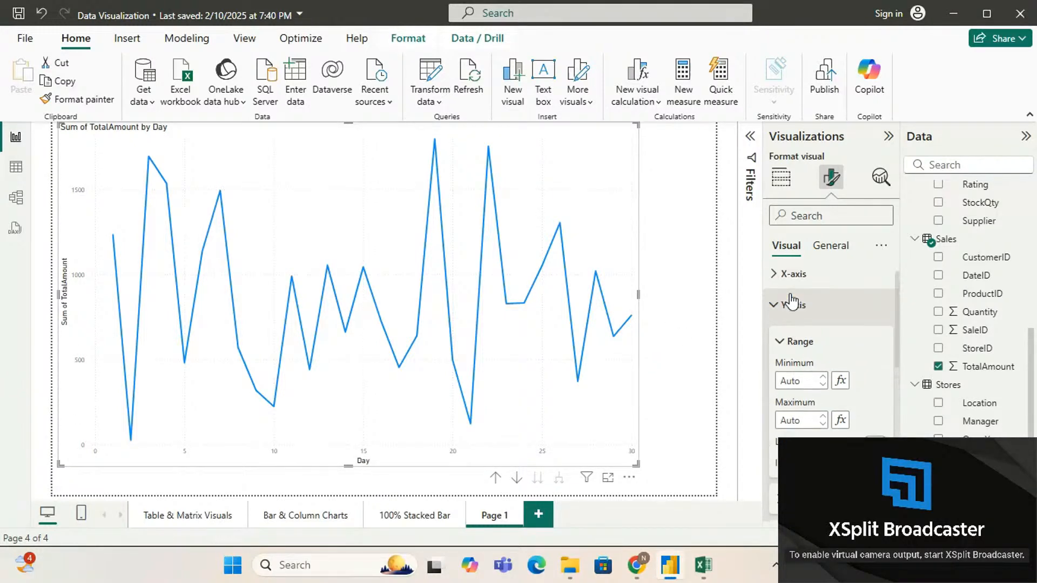
left_click(771, 303)
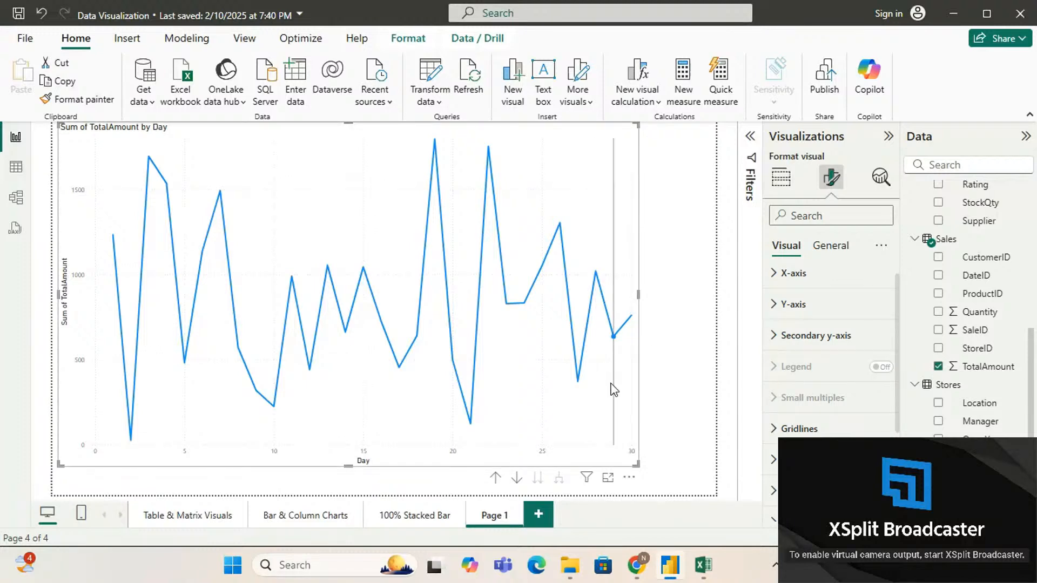
mouse_move(614, 389)
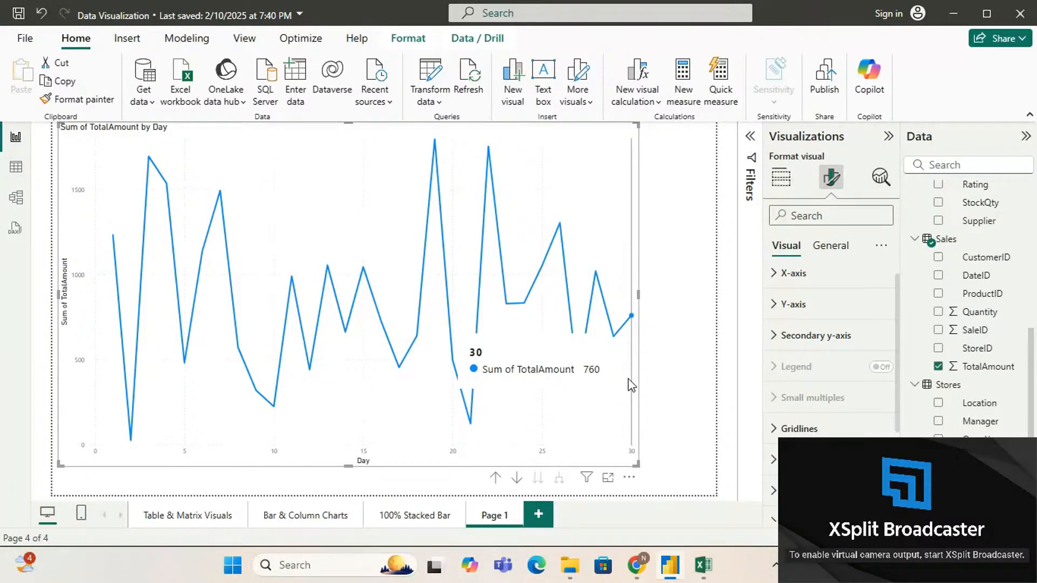
scroll(839, 366, "down", 2)
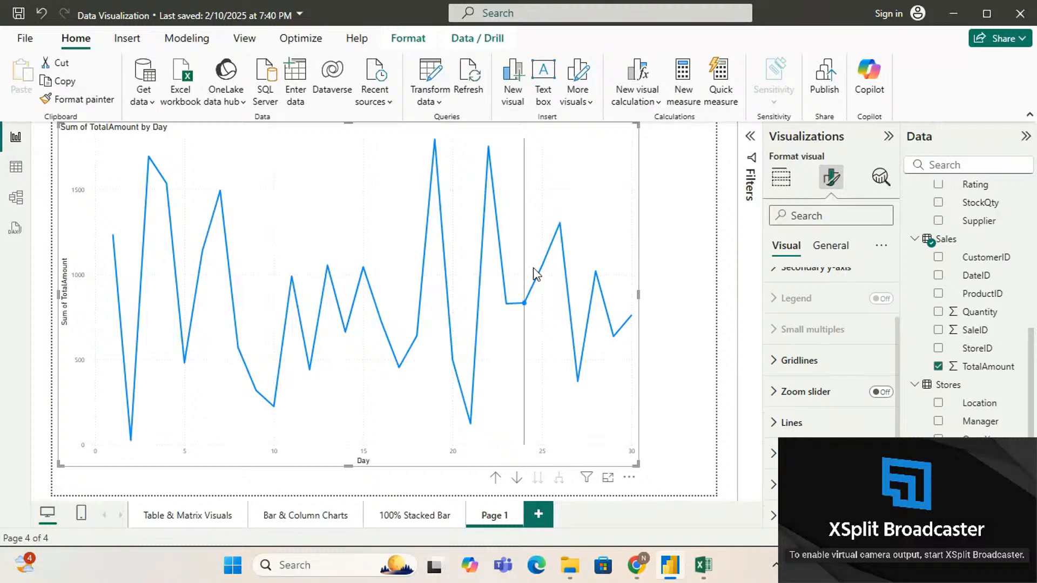
mouse_move(549, 280)
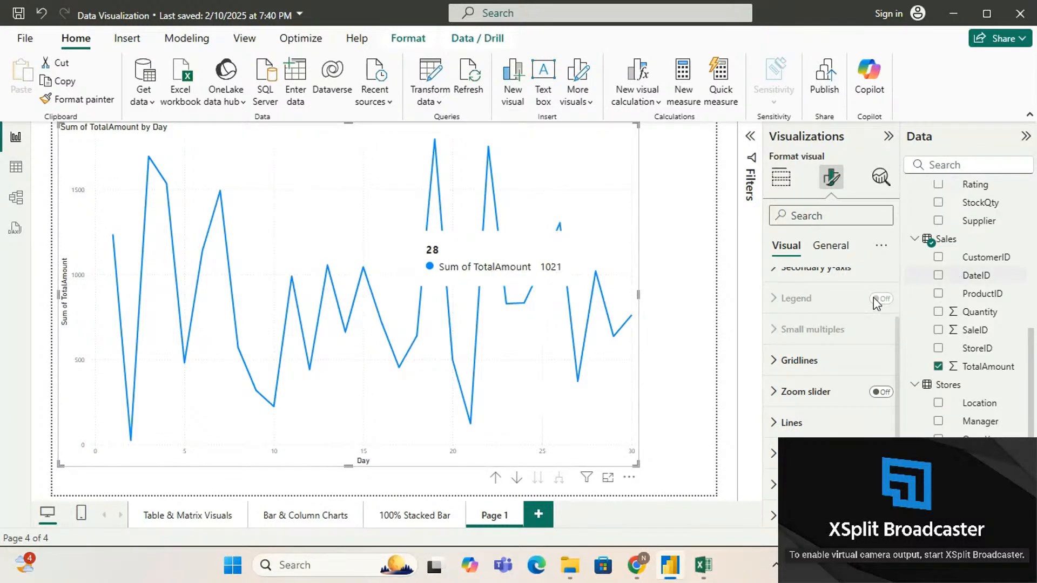
Set the line chart's horizontal gridlines to black with 1% transparency.
scroll(814, 330, "down", 1)
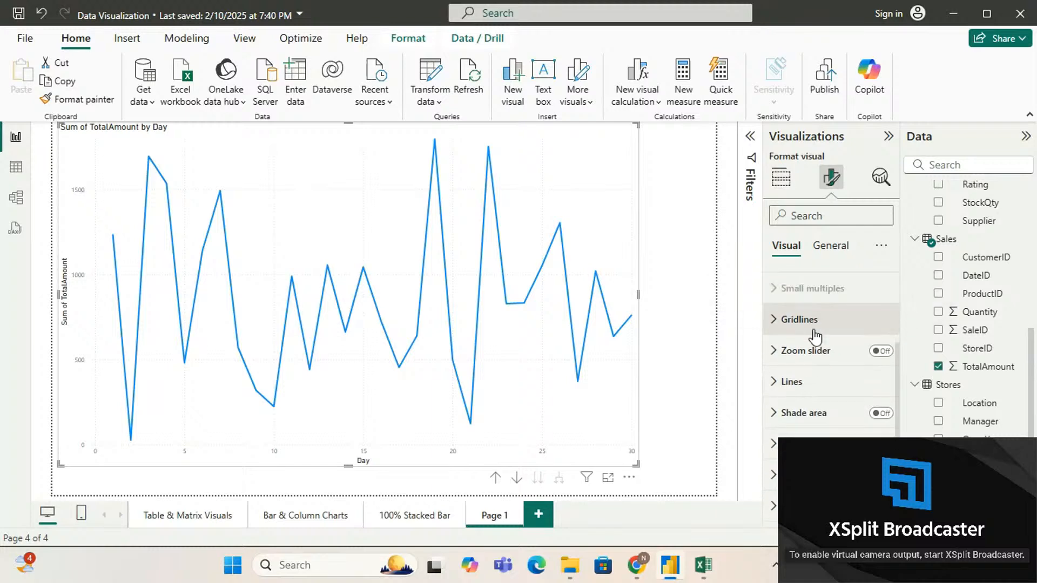
left_click(779, 320)
left_click(875, 356)
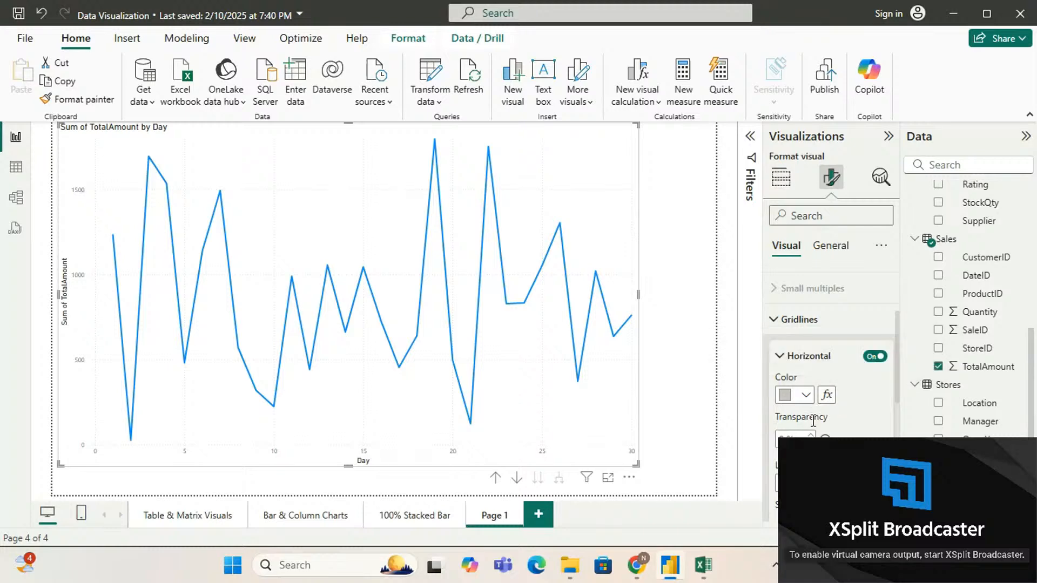
left_click(848, 438)
left_click_drag(848, 438, 874, 437)
left_click(806, 395)
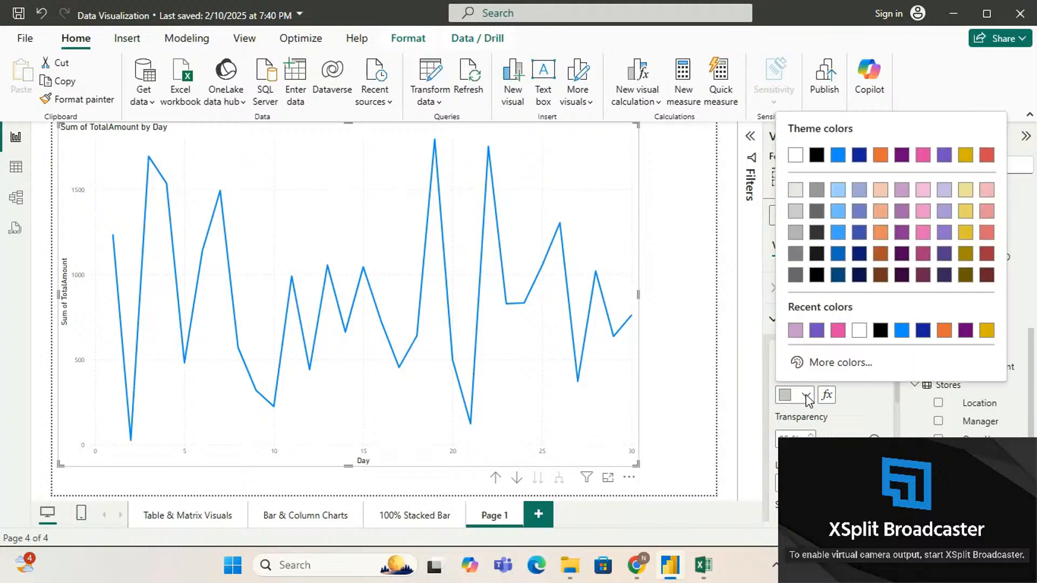
left_click(881, 332)
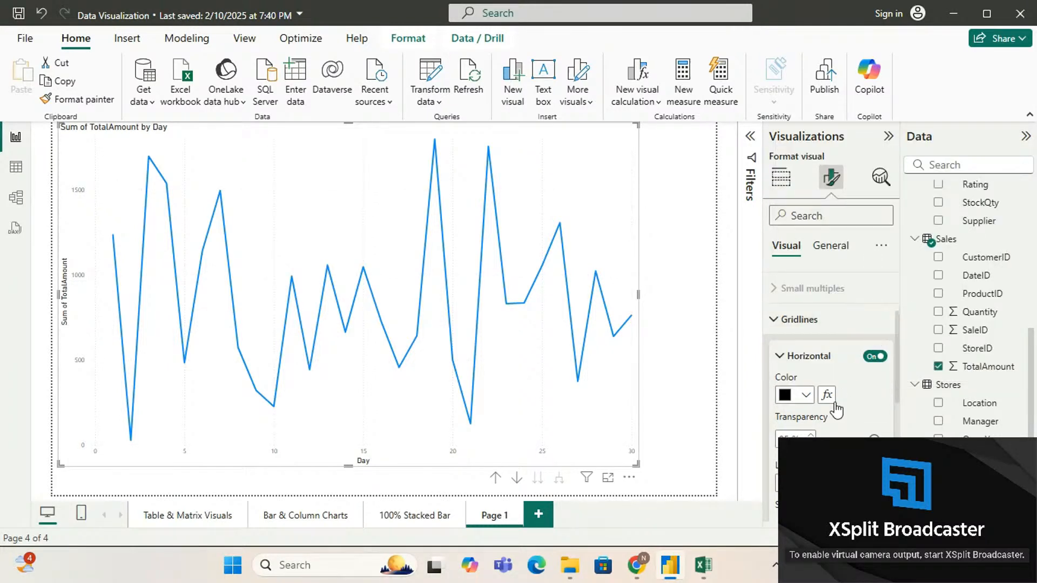
left_click(827, 437)
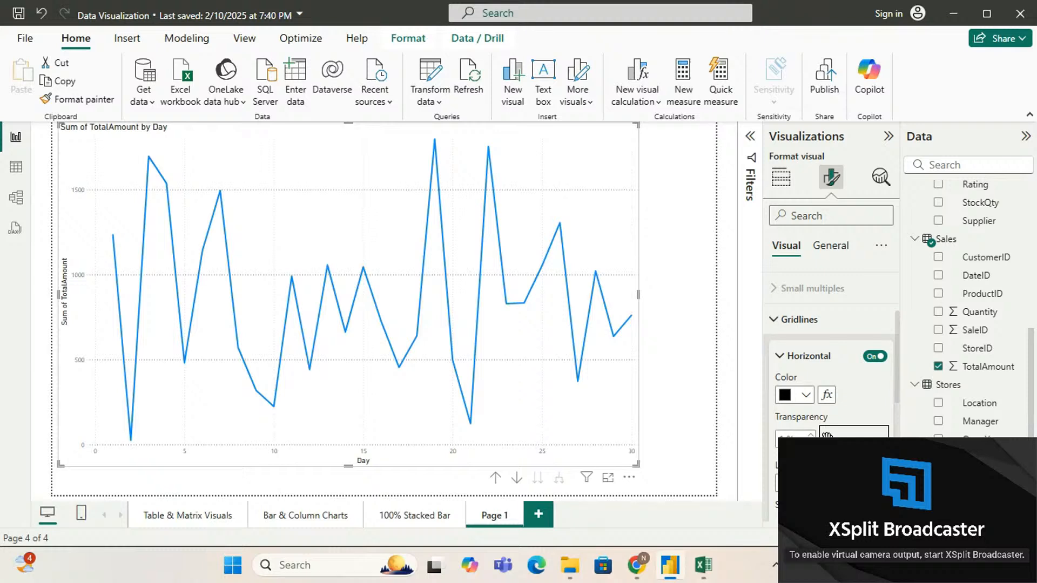
Change the line style of the horizontal gridlines to Solid.
scroll(827, 437, "down", 1)
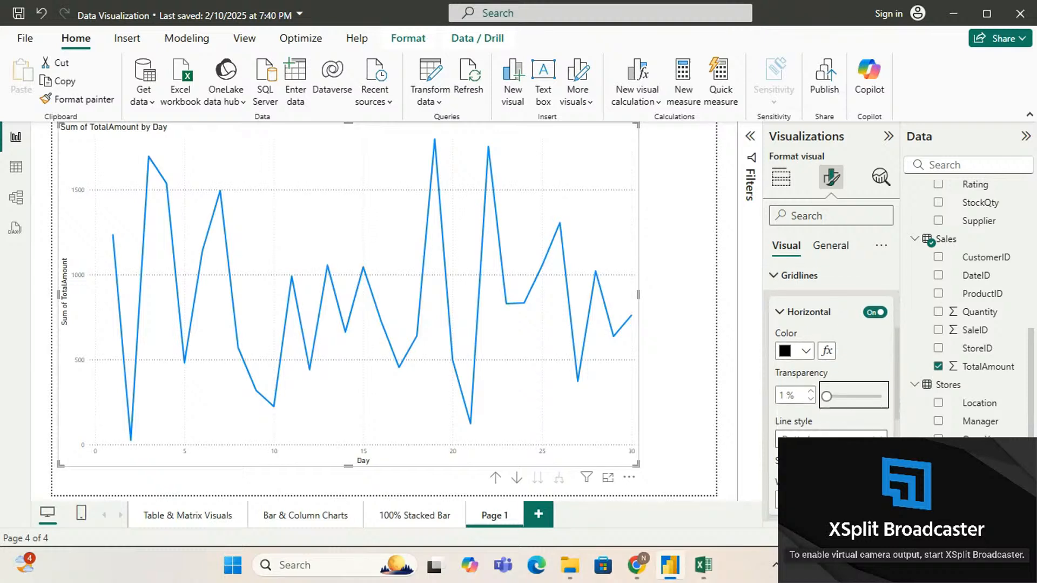
left_click(831, 440)
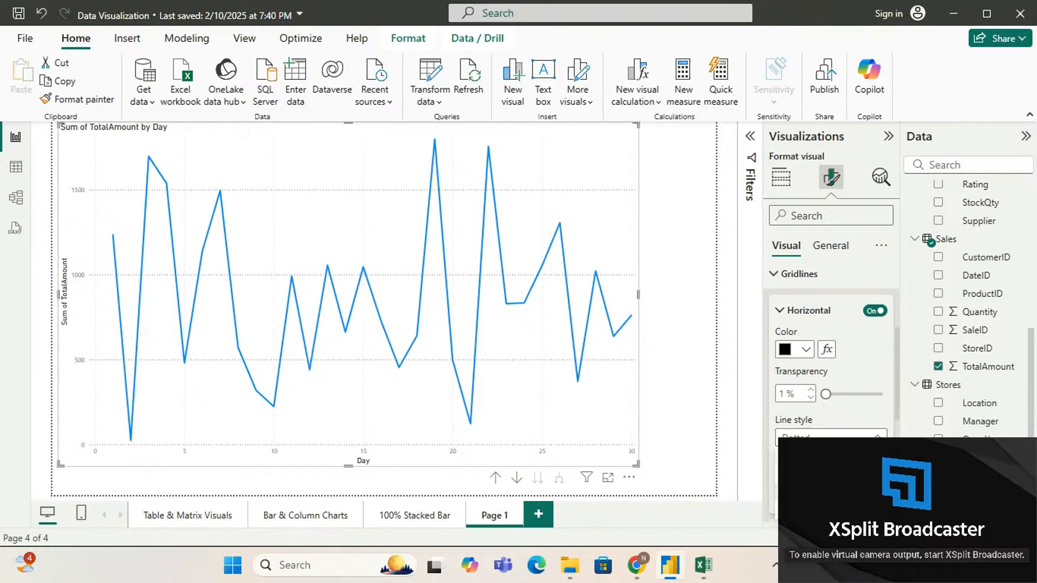
left_click(816, 478)
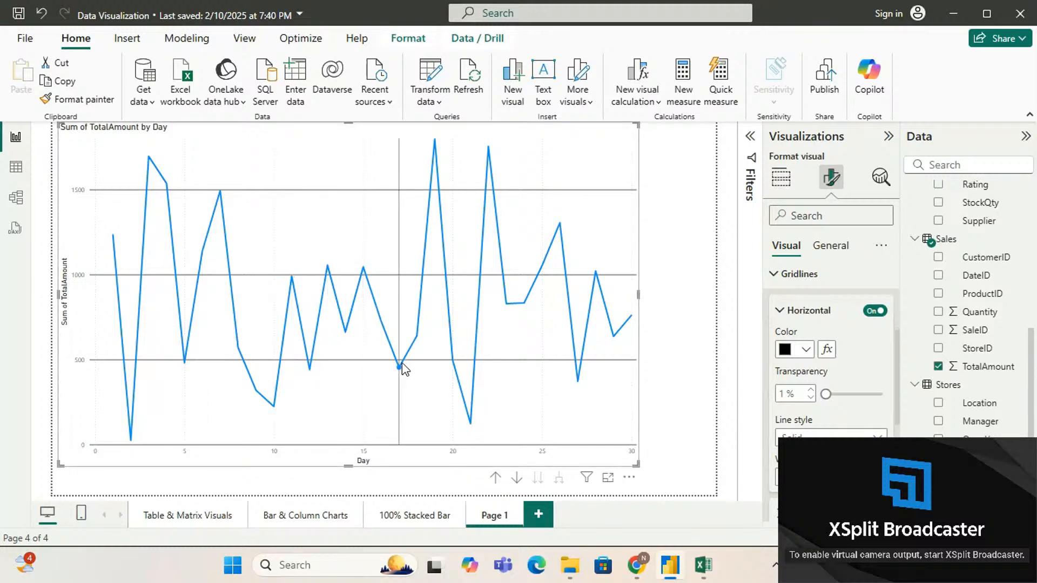
mouse_move(425, 332)
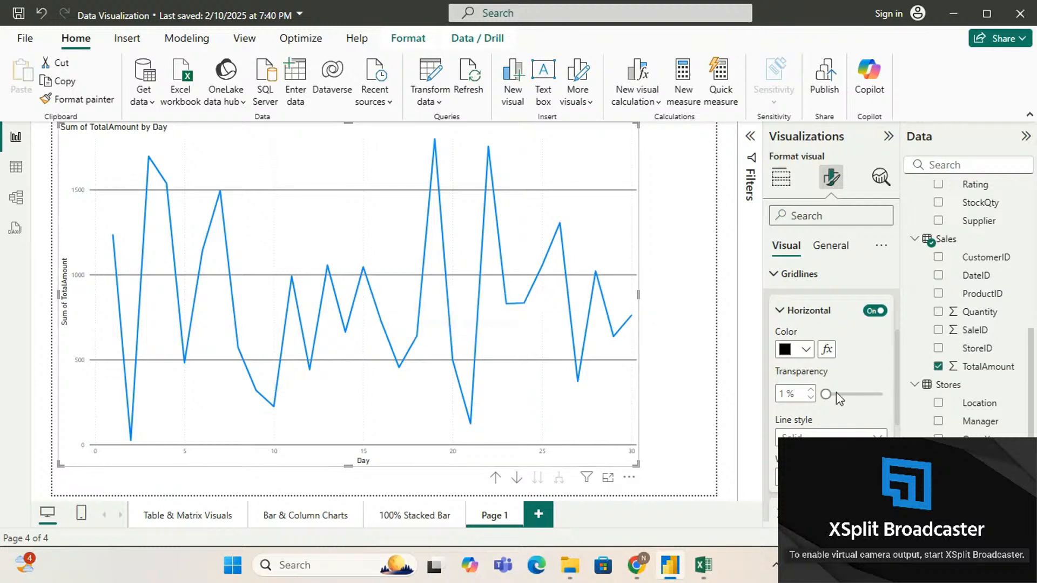
Set the line chart's vertical gridlines to black with a Solid line style.
scroll(831, 392, "down", 3)
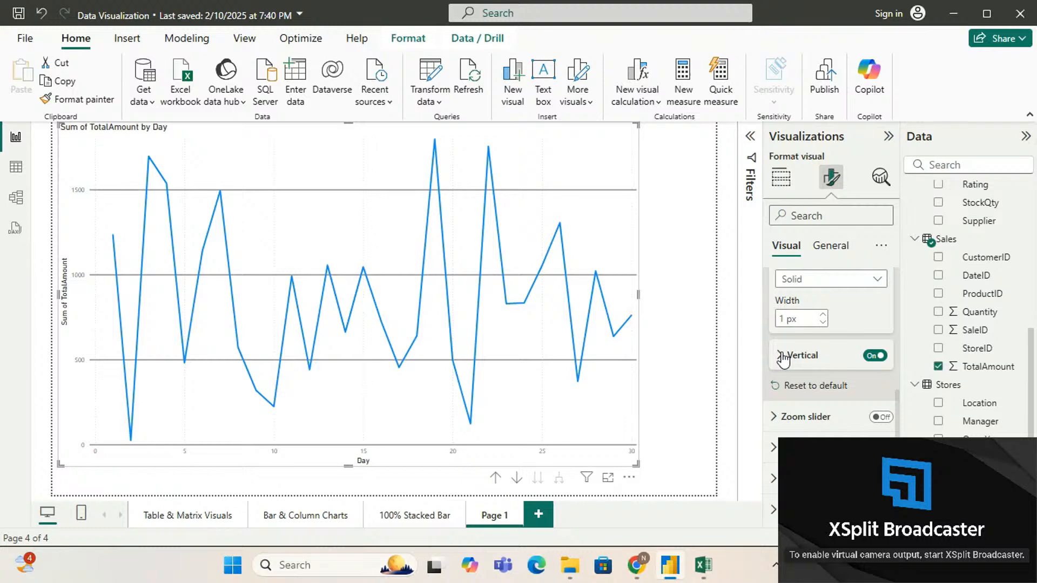
left_click(782, 356)
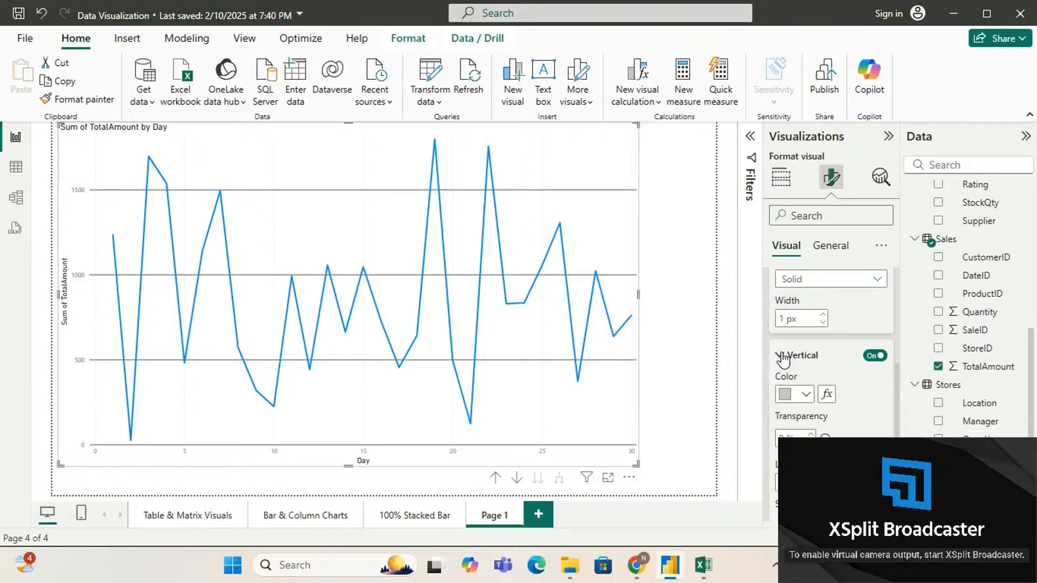
scroll(794, 345, "down", 1)
left_click(806, 333)
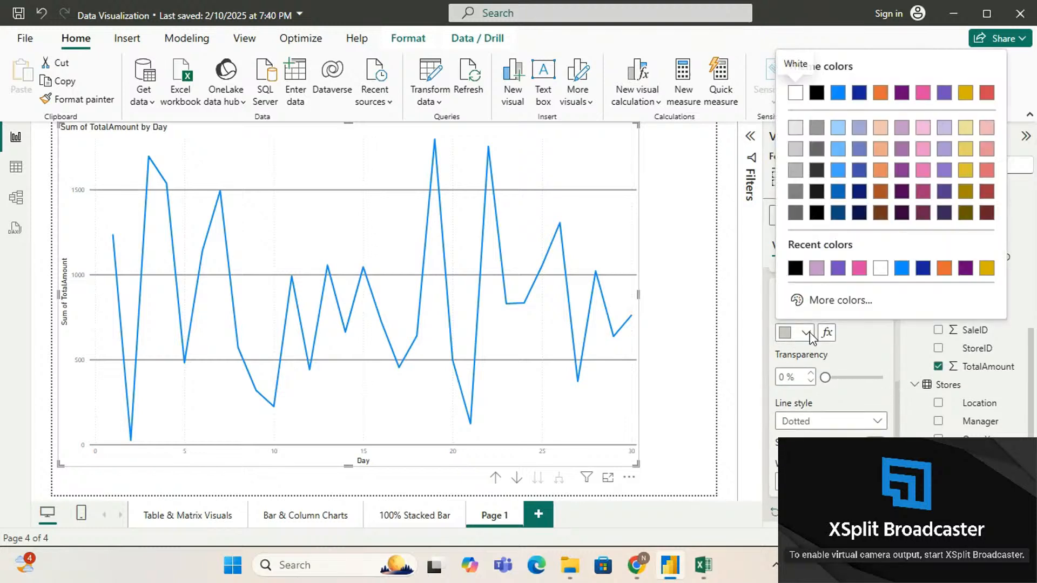
left_click(798, 268)
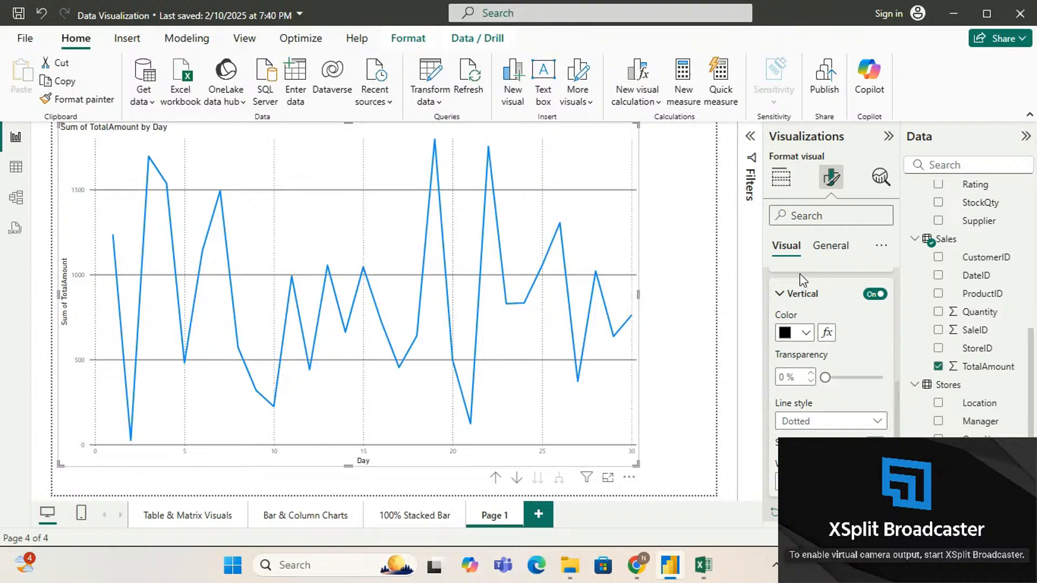
left_click(821, 423)
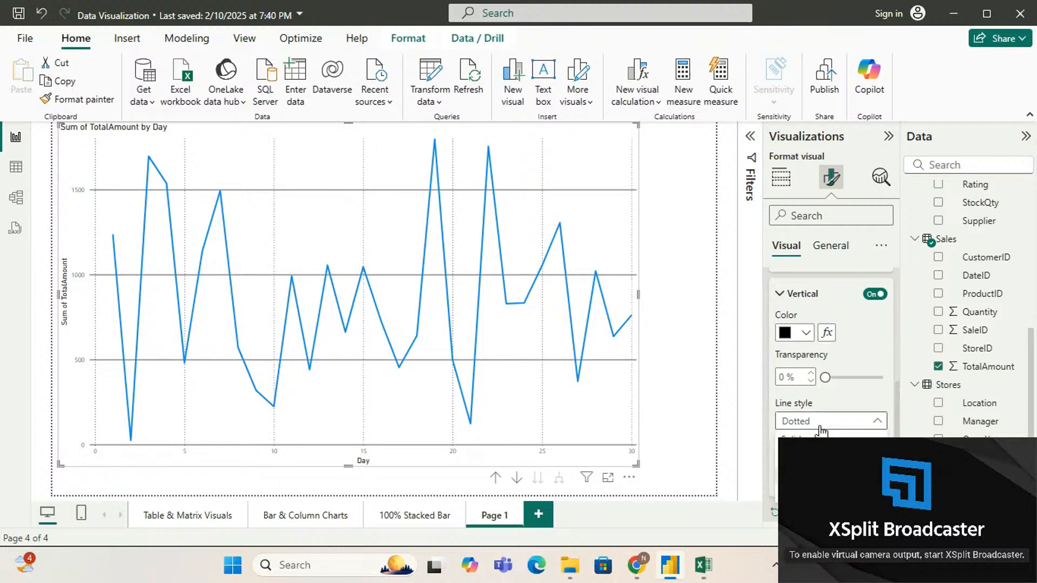
left_click(800, 440)
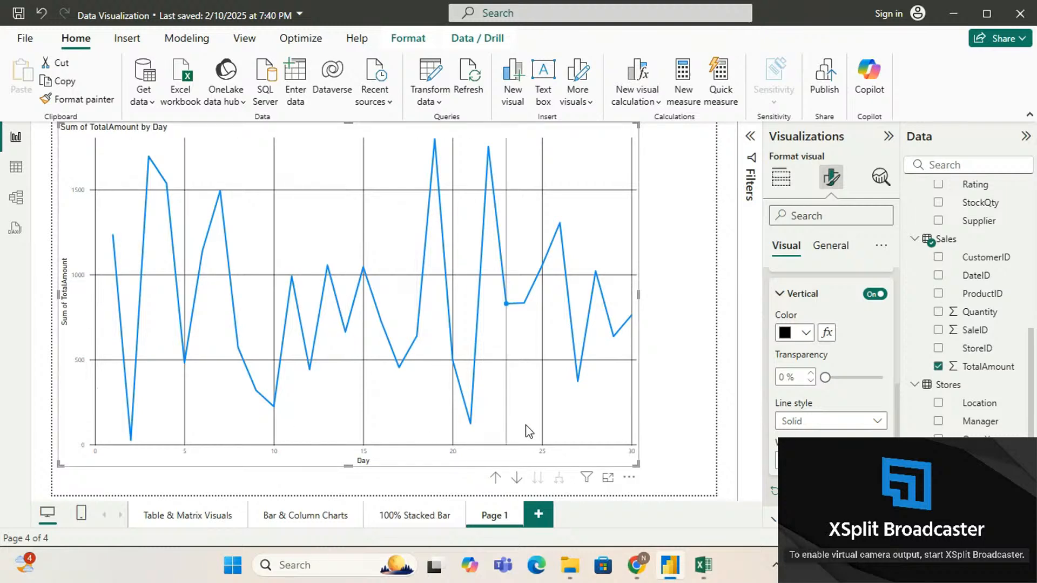
mouse_move(566, 440)
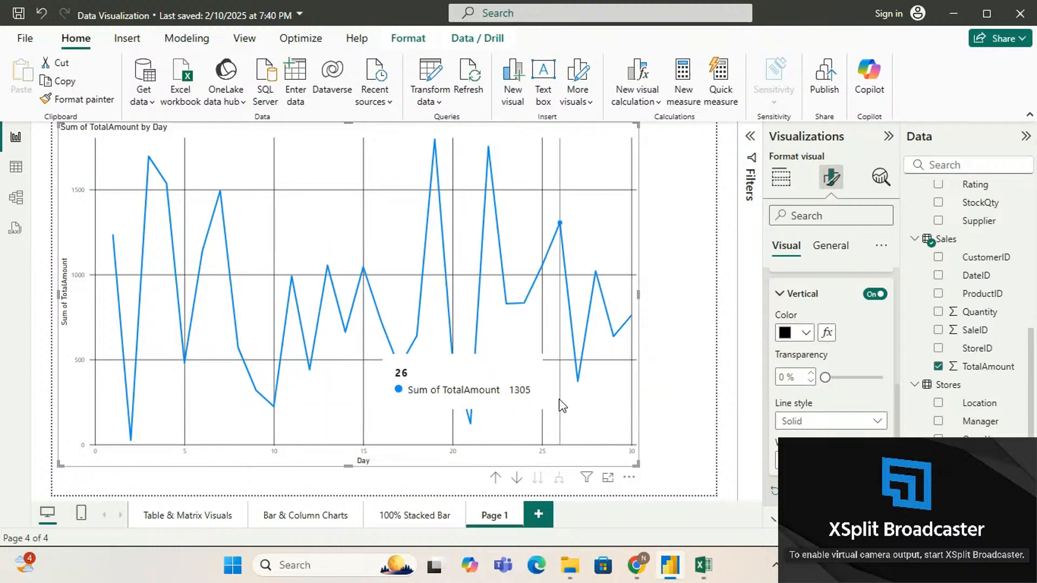
Try out the zoom slider on the line chart and switch it back off.
scroll(822, 380, "down", 2)
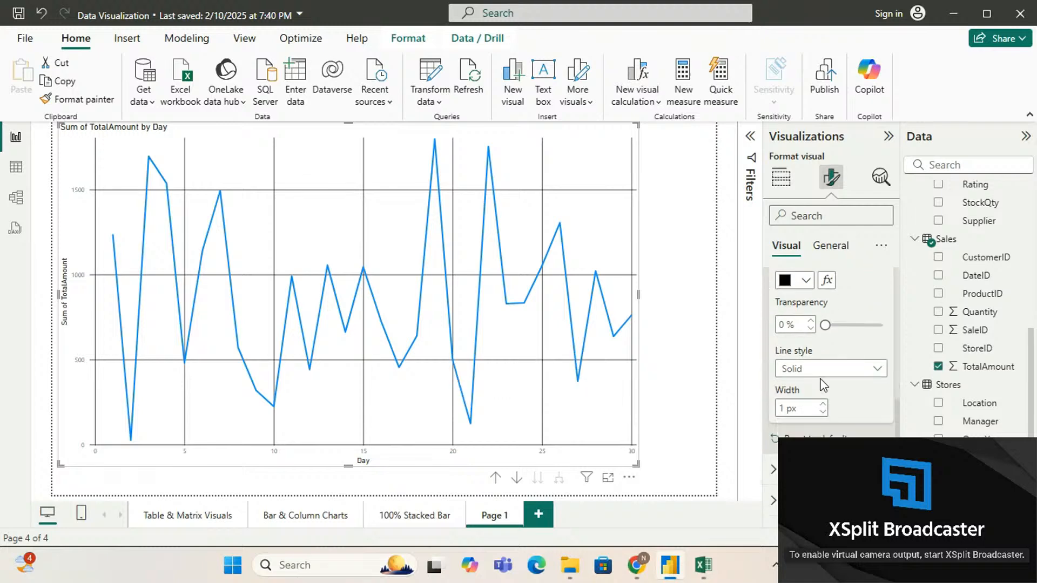
scroll(821, 381, "up", 6)
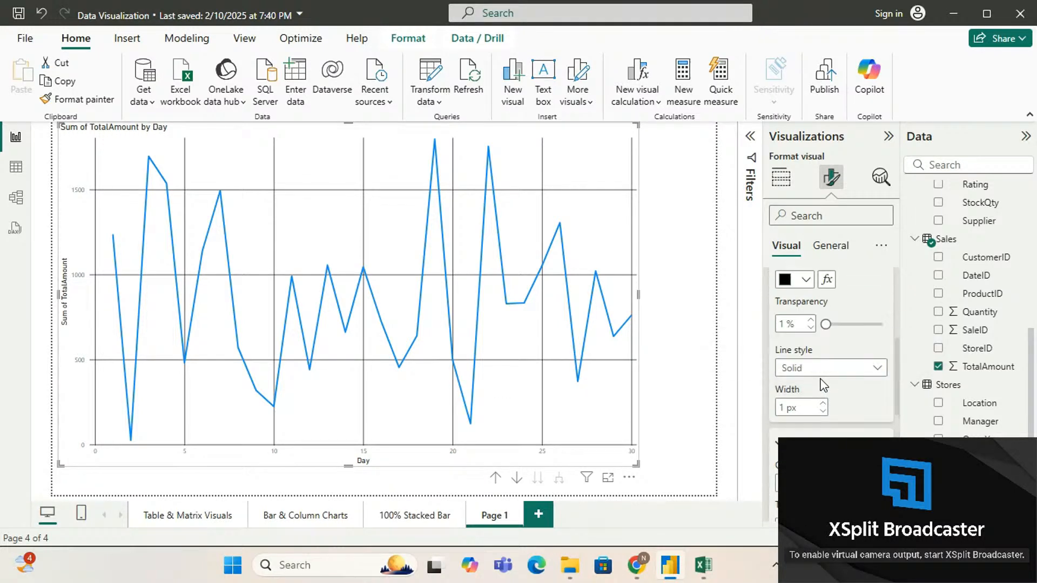
left_click(777, 320)
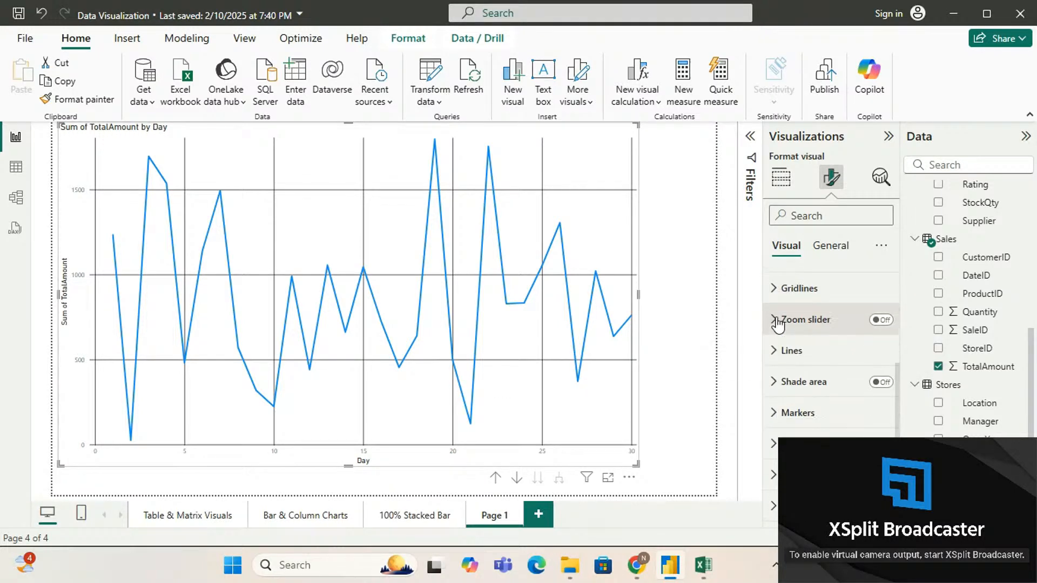
left_click(878, 321)
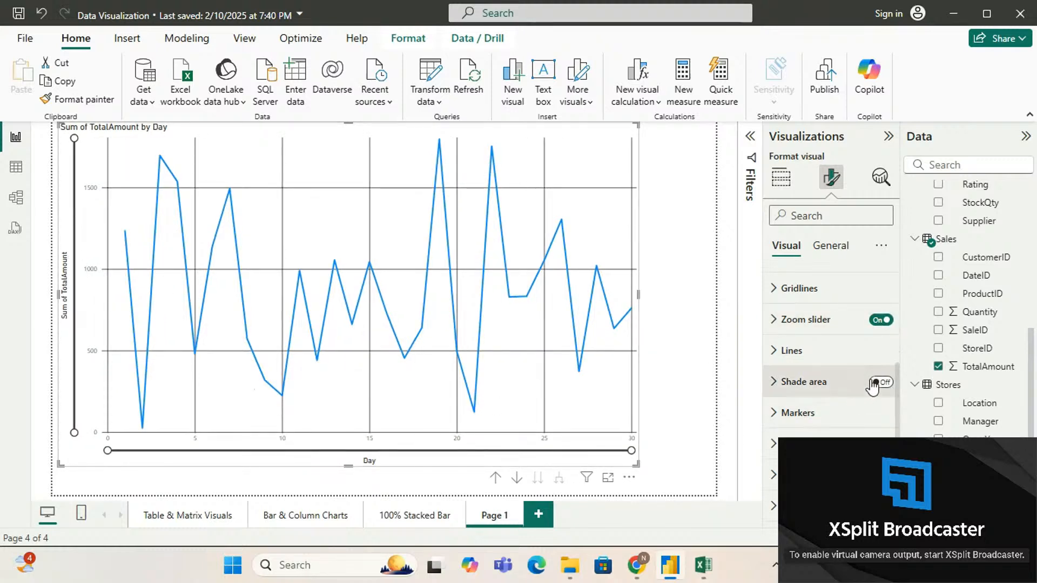
left_click(880, 321)
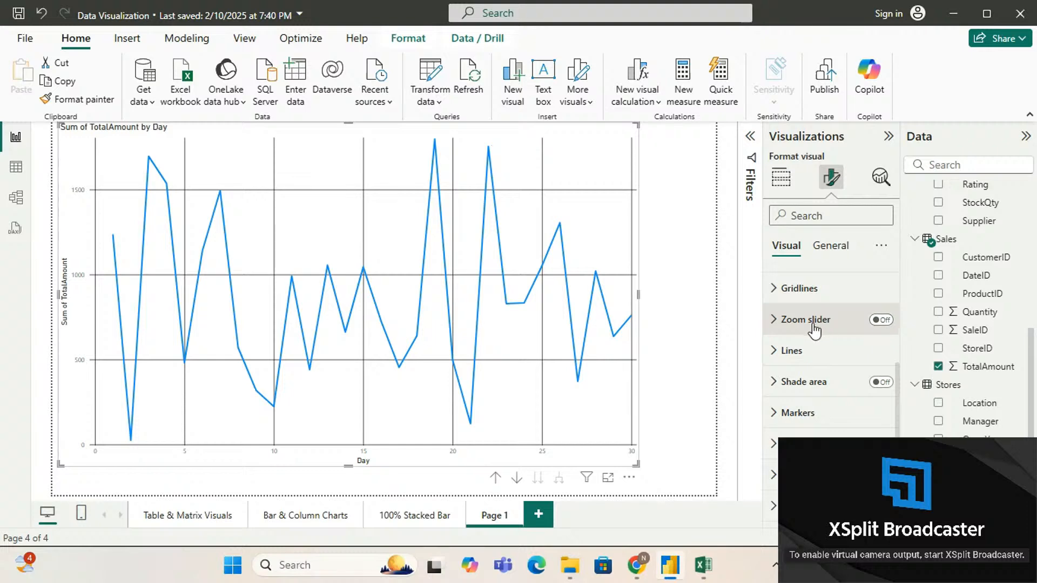
Change the line style of all series in the line chart to Dashed.
left_click(776, 352)
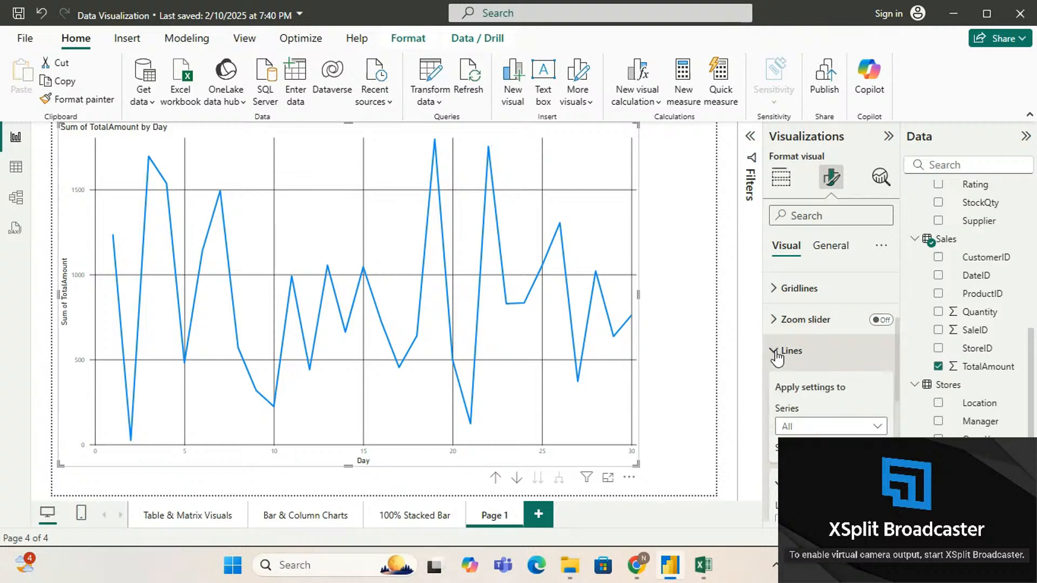
scroll(776, 357, "down", 1)
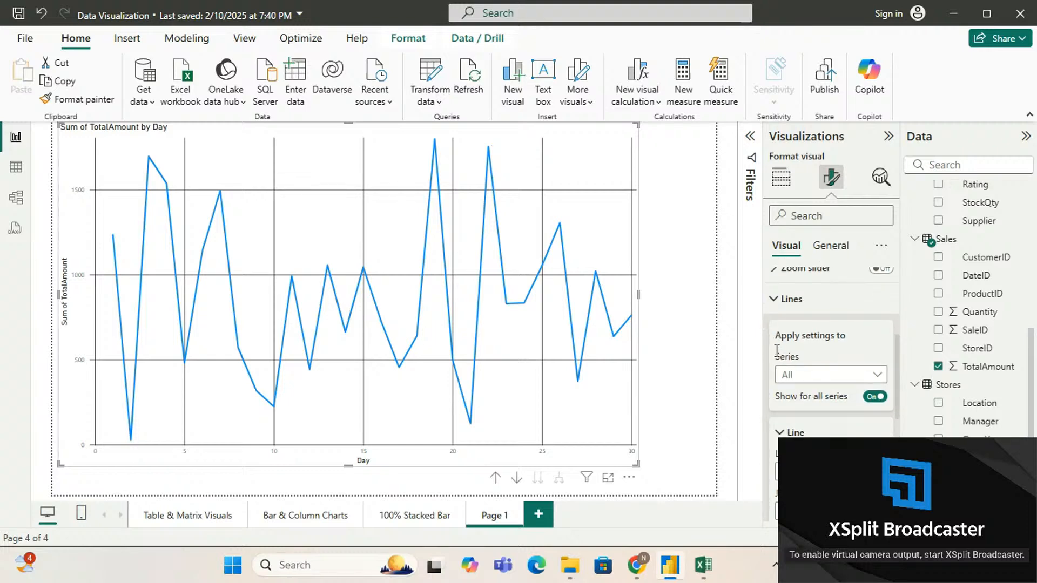
scroll(777, 353, "down", 1)
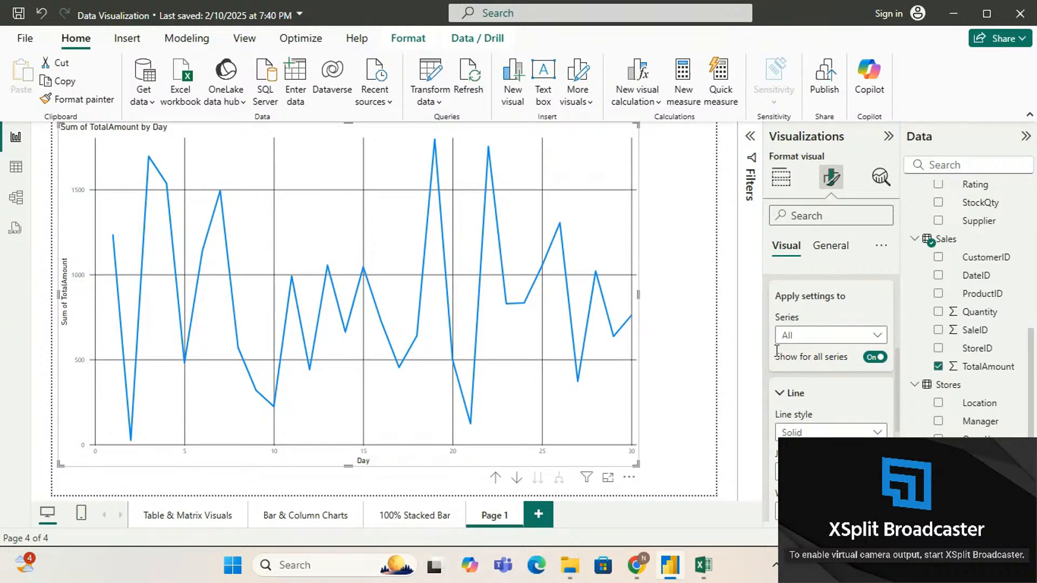
scroll(819, 341, "down", 1)
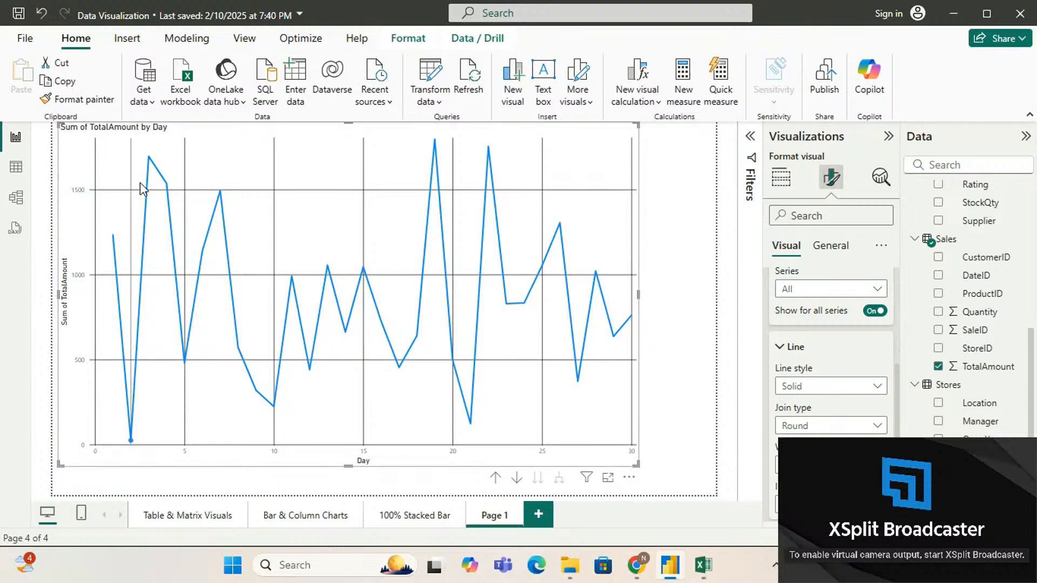
left_click(817, 390)
left_click(815, 426)
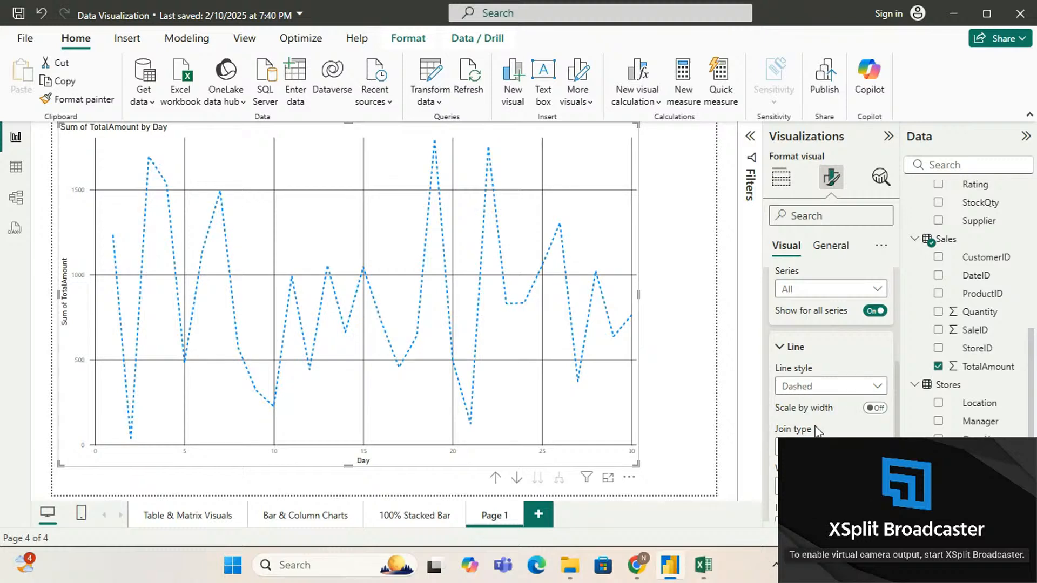
mouse_move(438, 253)
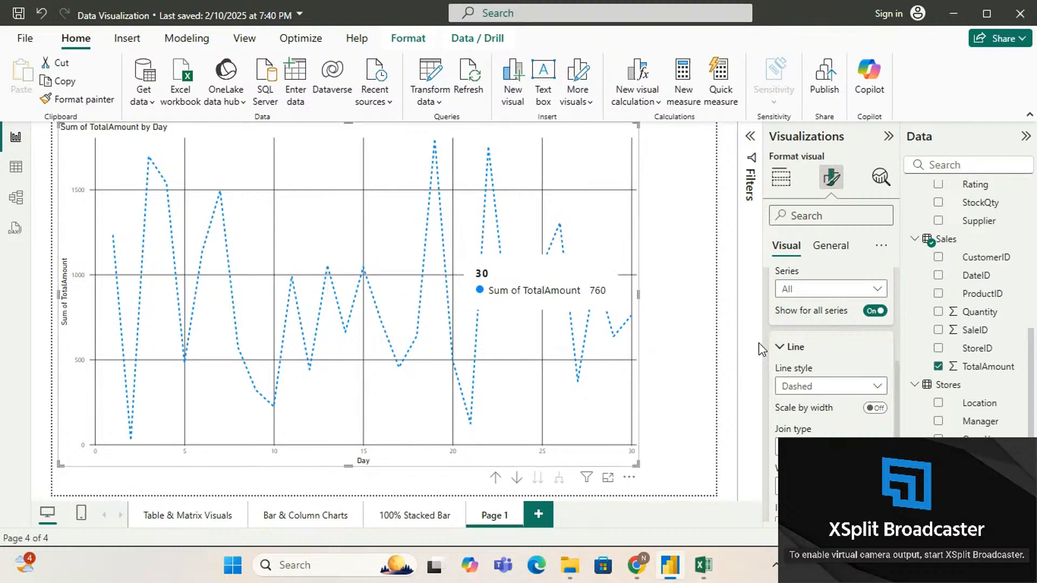
Switch the line style of the total sales line to Dotted.
left_click(798, 387)
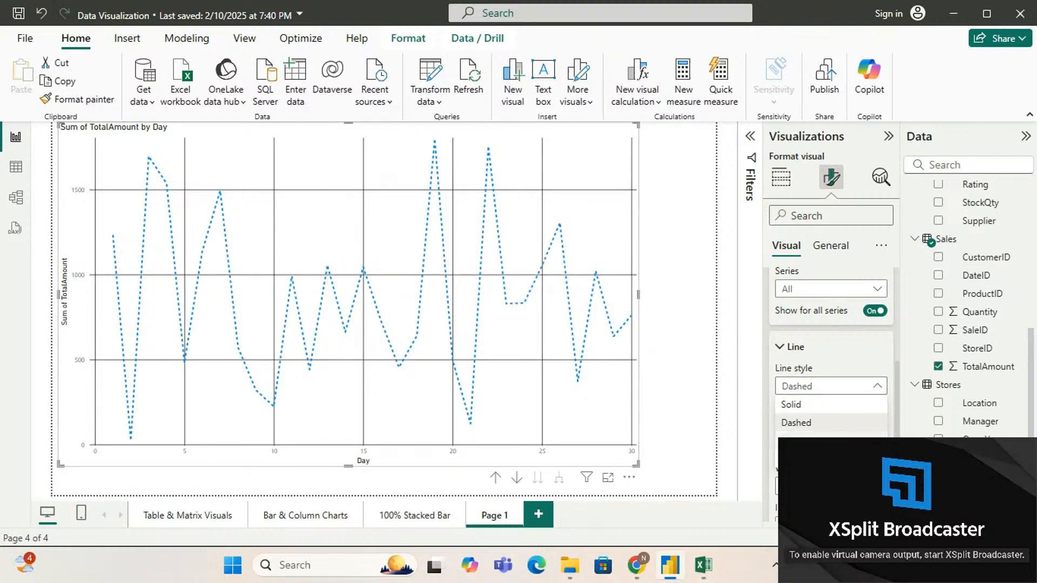
left_click(796, 436)
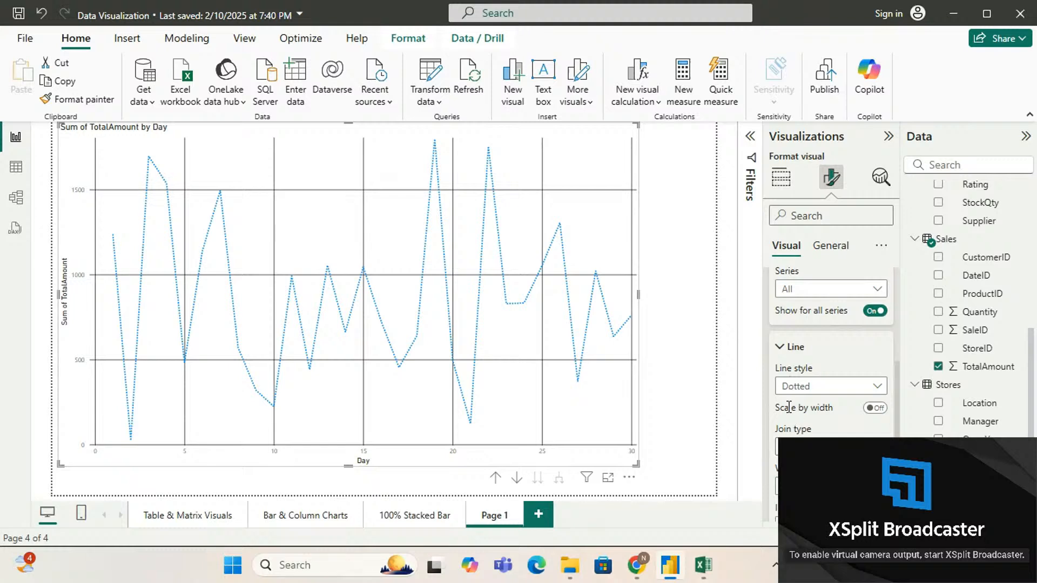
left_click(789, 386)
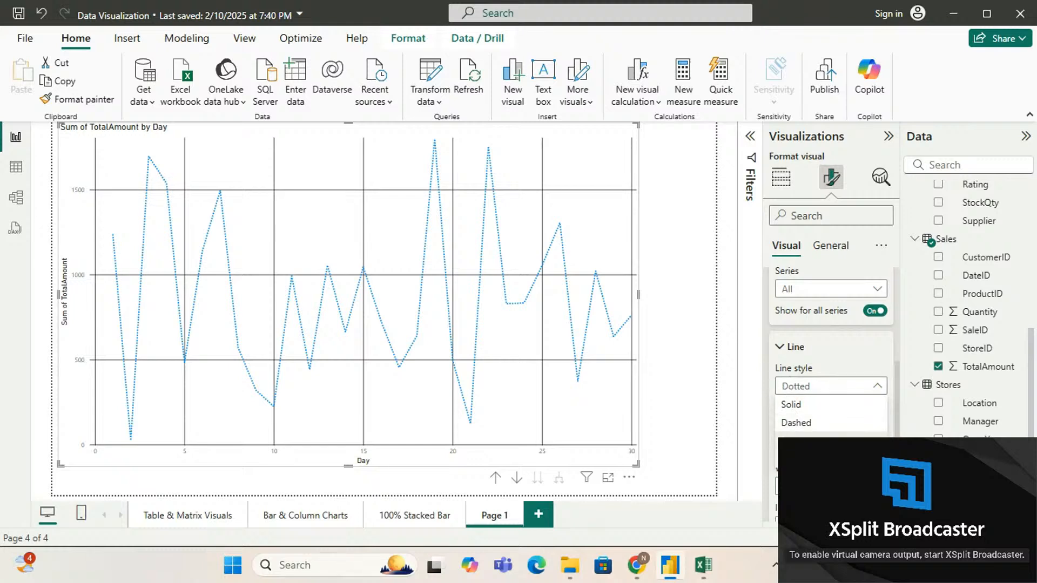
left_click(836, 349)
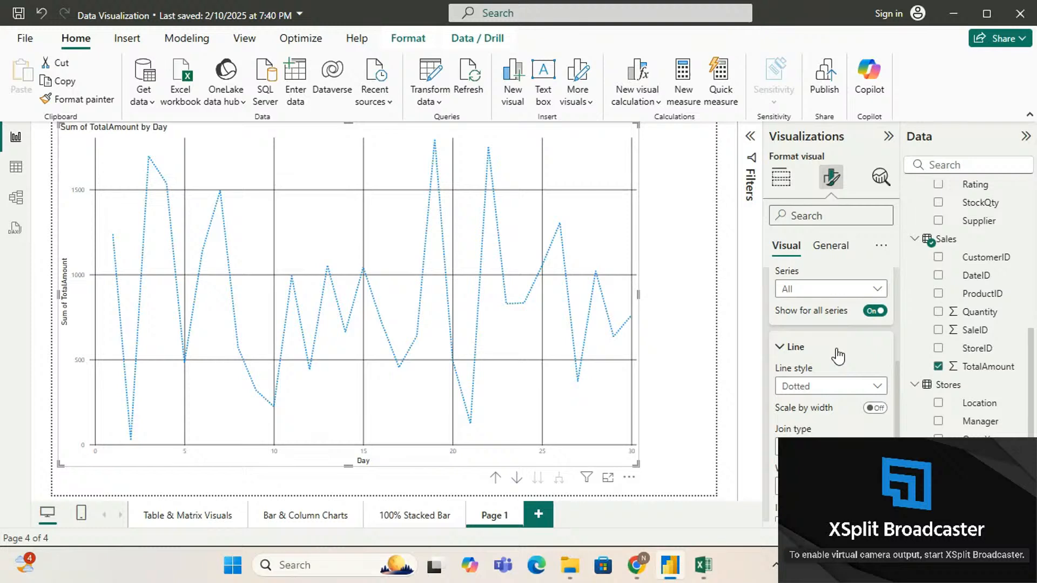
Try the Miter join type on the chart's line and set the join type to Bevel.
scroll(838, 357, "down", 3)
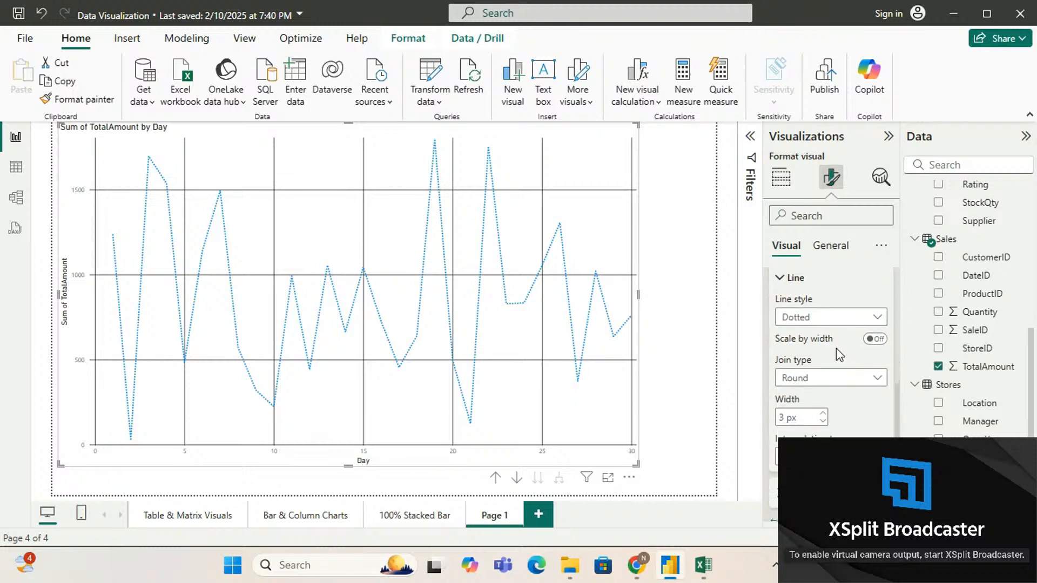
scroll(835, 355, "down", 1)
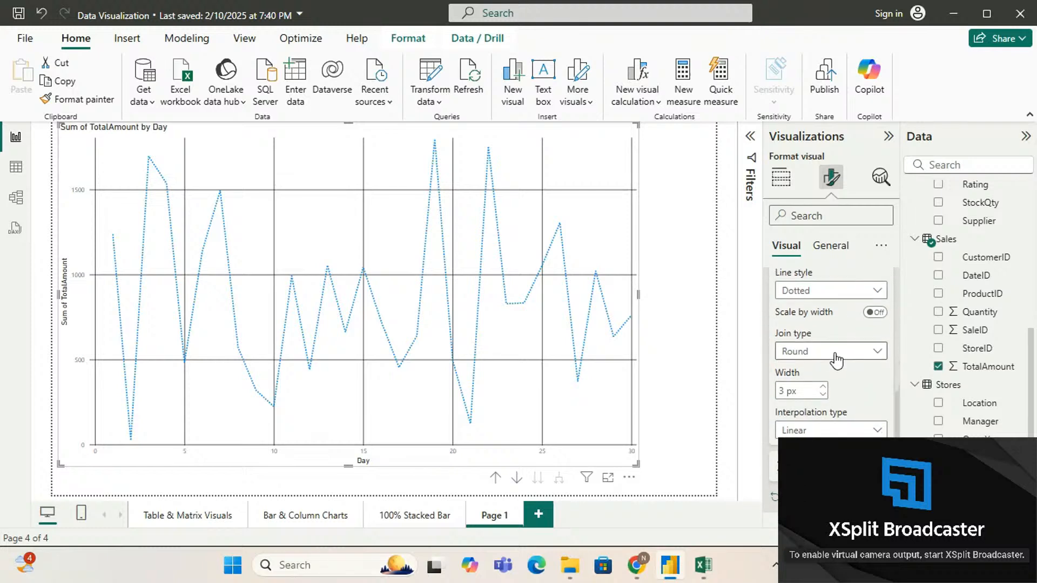
left_click(836, 357)
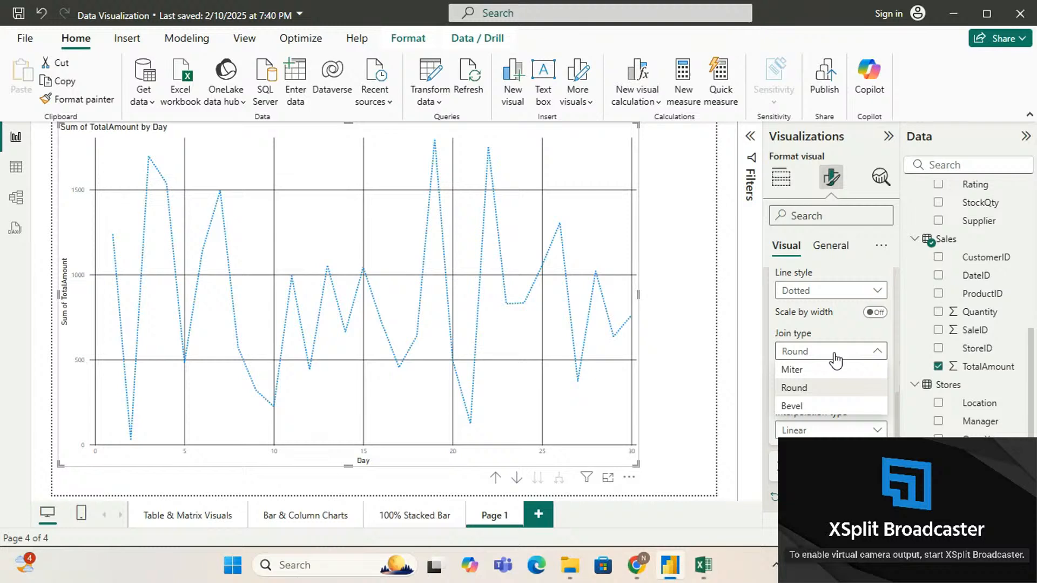
left_click(831, 373)
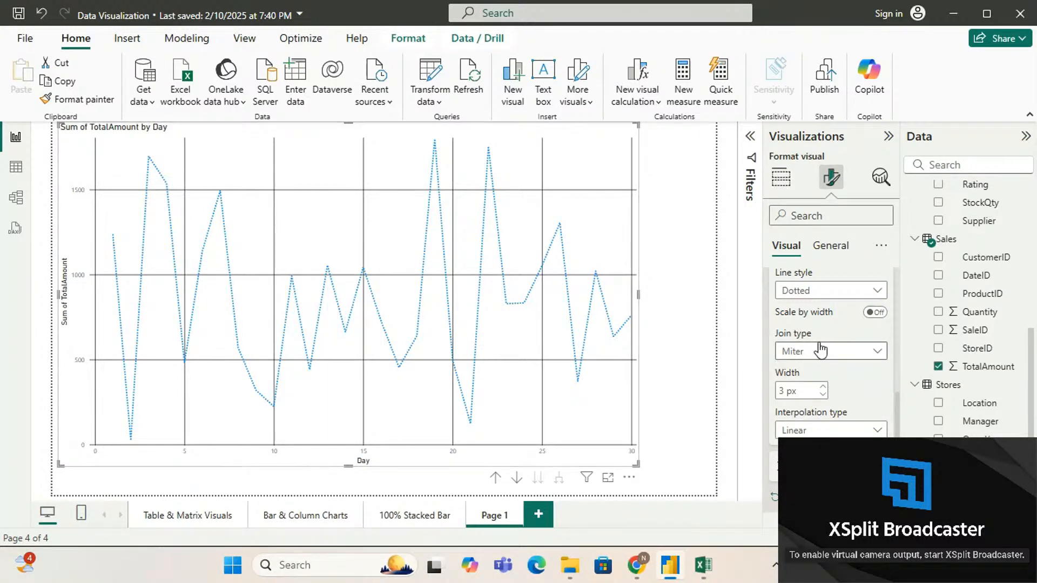
left_click(821, 350)
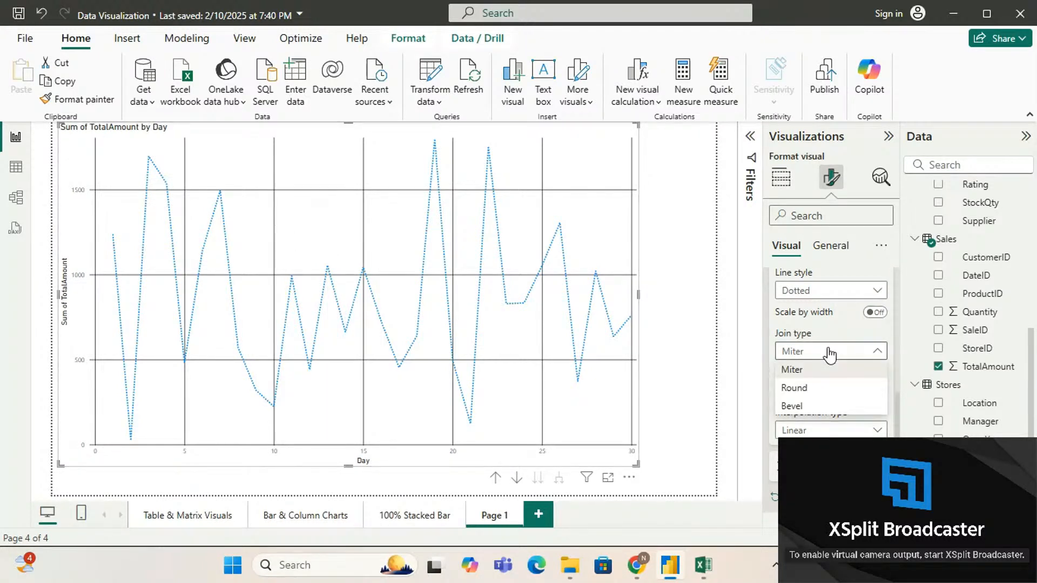
left_click(823, 407)
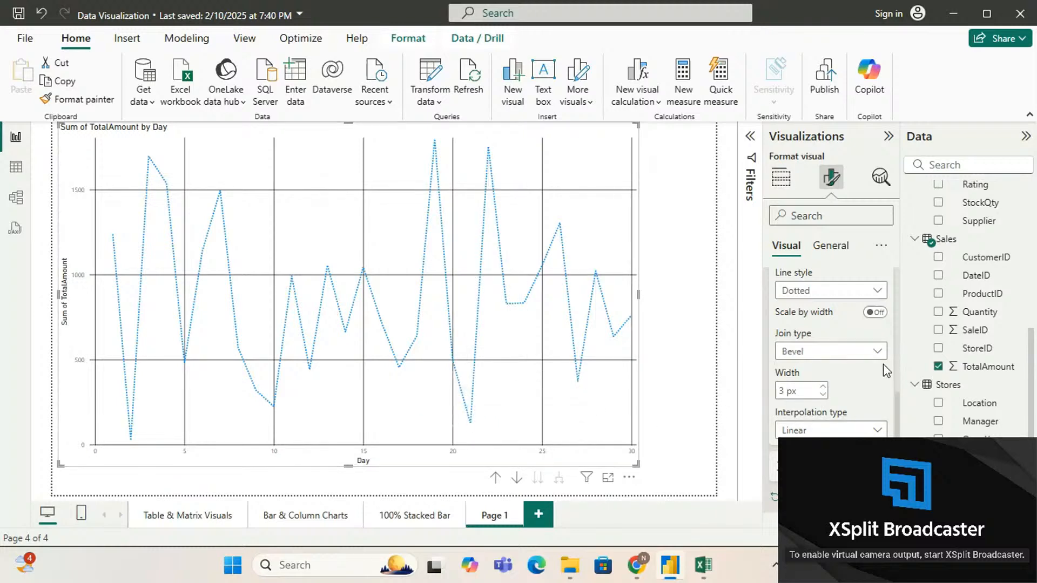
Change the color of the total sales line to orange.
scroll(886, 368, "down", 1)
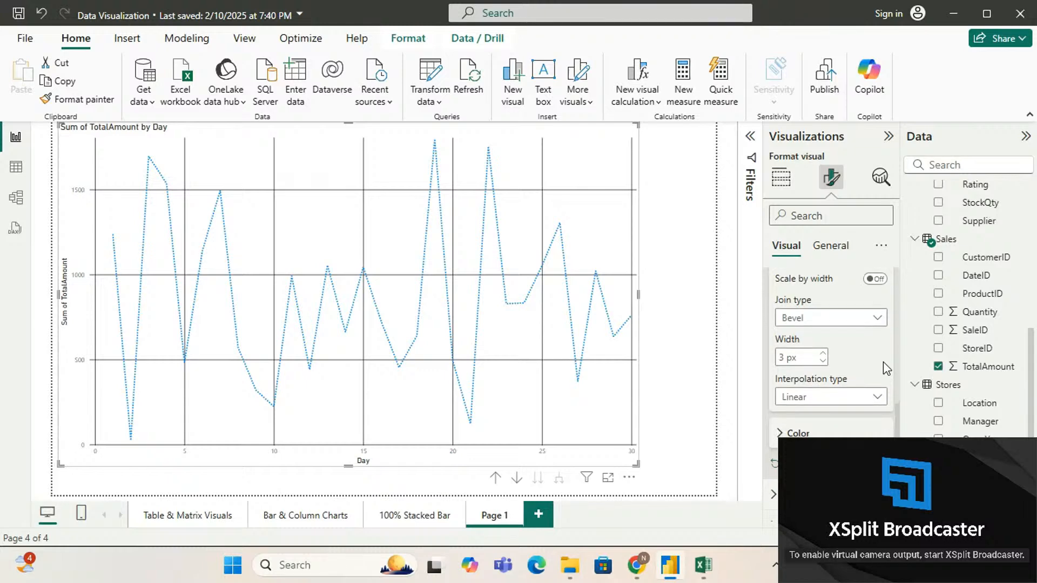
left_click(780, 432)
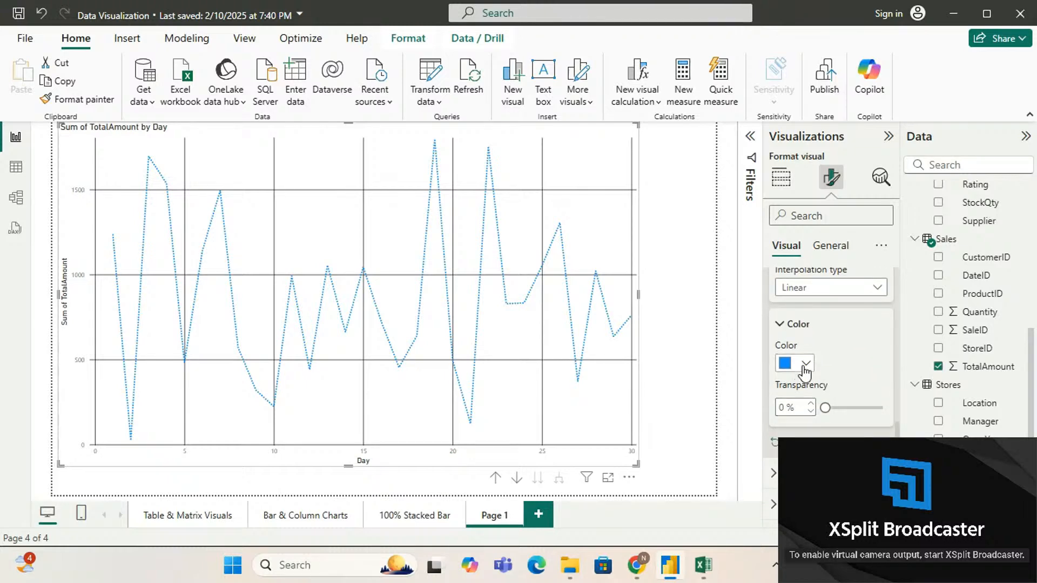
left_click(806, 365)
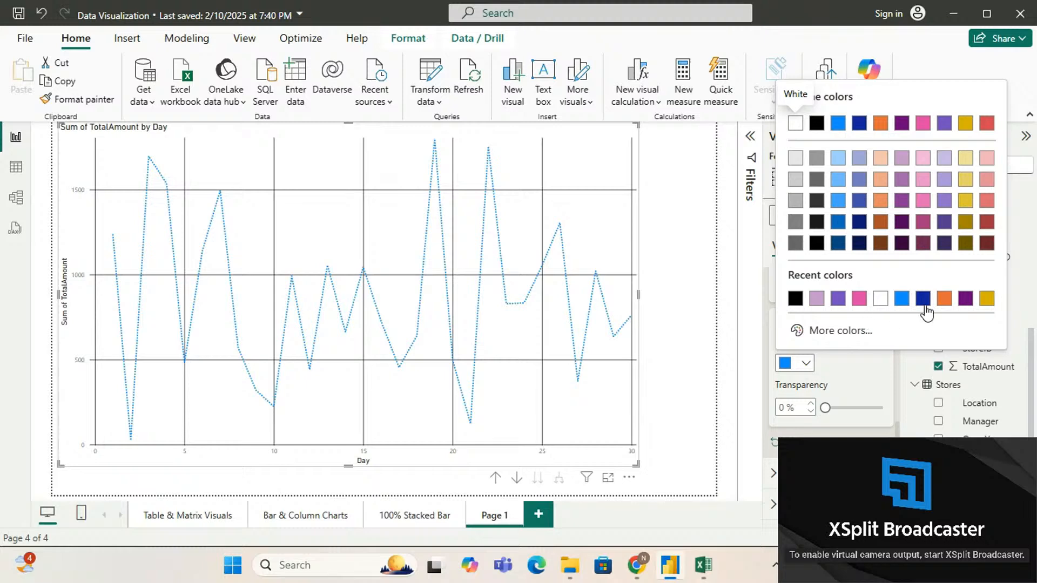
left_click(945, 298)
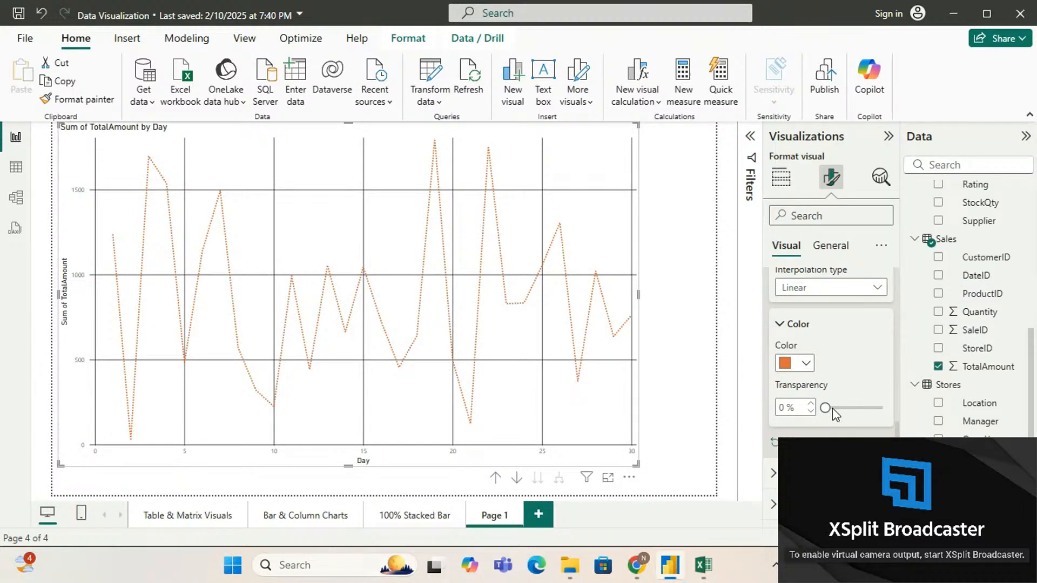
Set the line style of the total sales line to Solid.
scroll(833, 343, "up", 4)
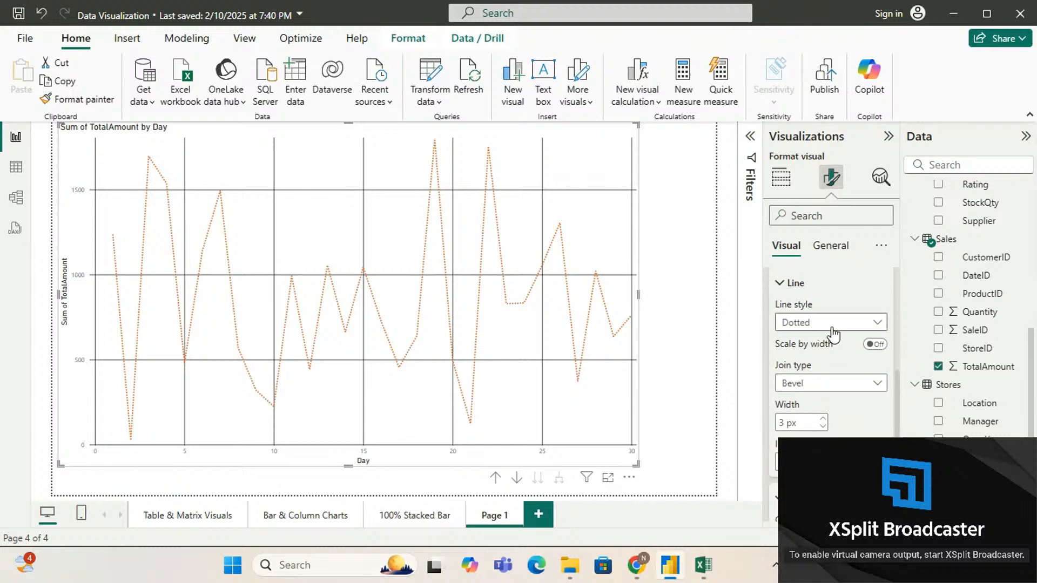
left_click(829, 325)
left_click(806, 341)
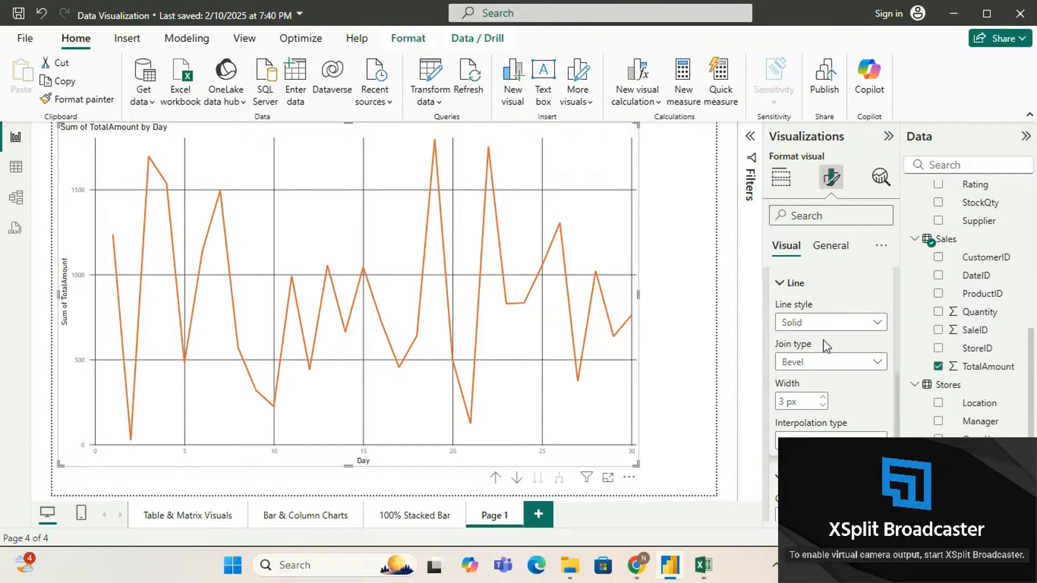
scroll(774, 389, "down", 3)
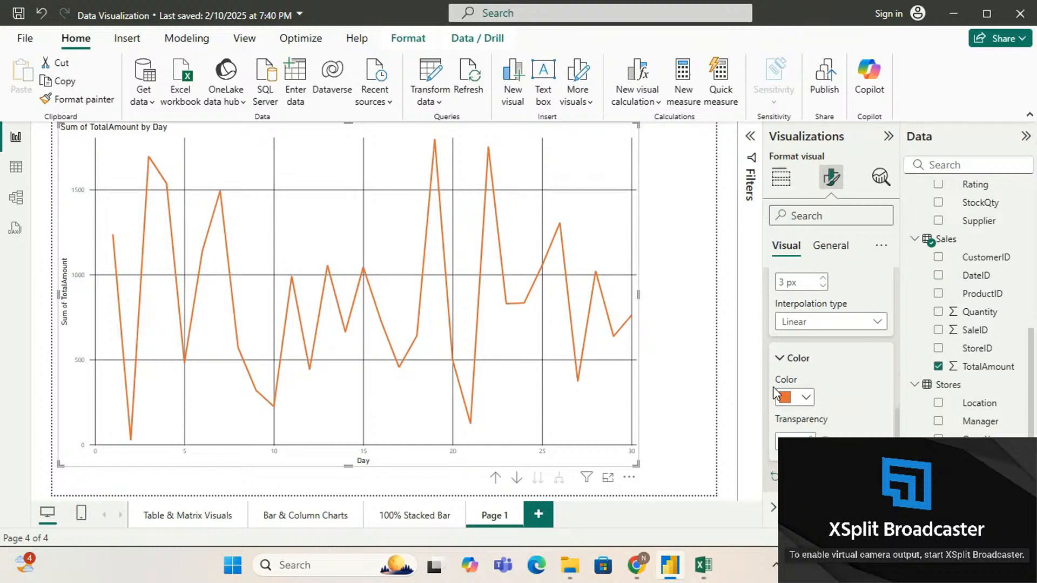
Turn on the shaded area beneath the total sales line.
scroll(794, 394, "down", 2)
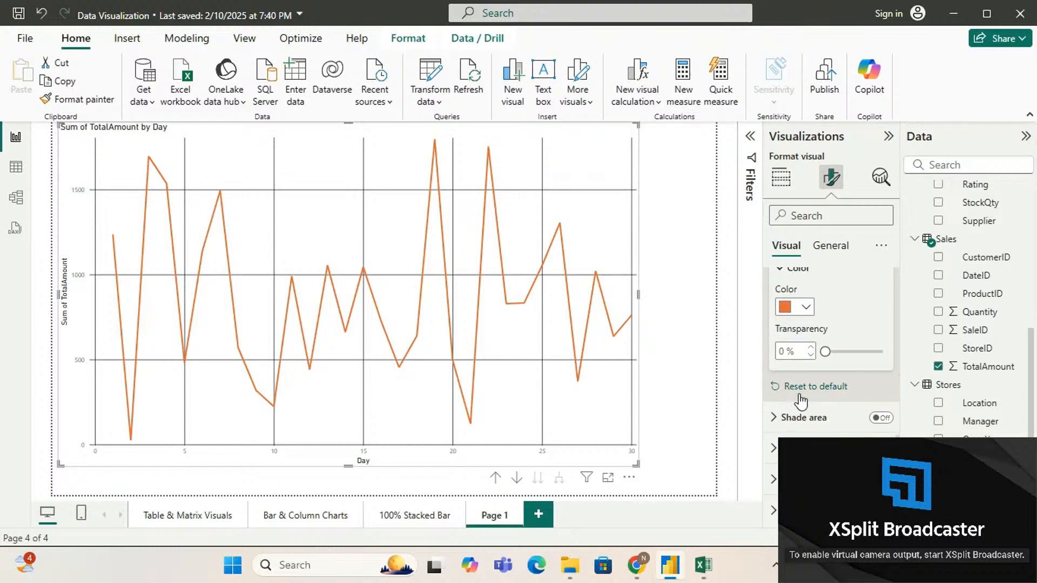
scroll(802, 400, "down", 1)
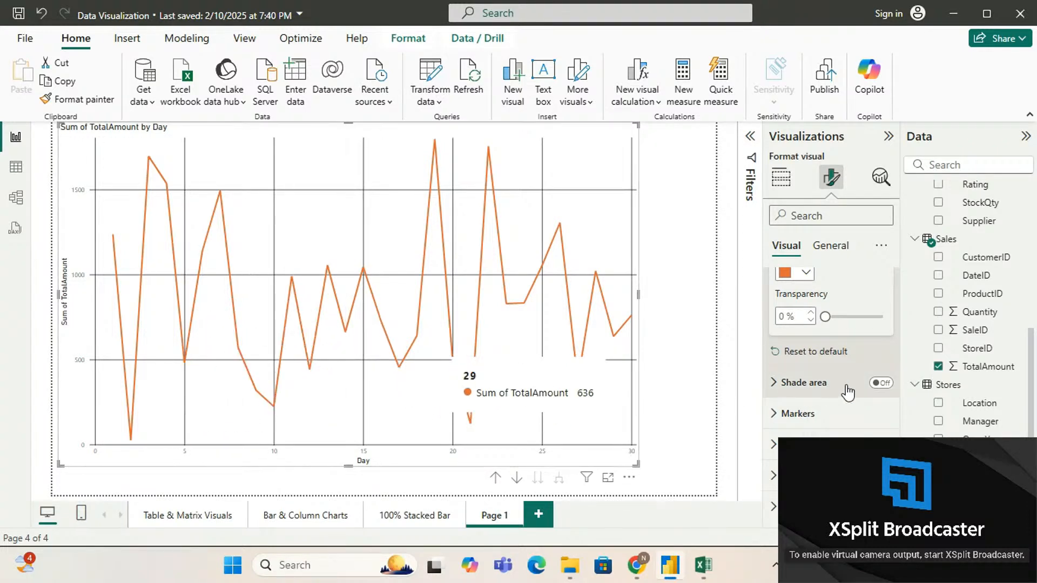
left_click(880, 385)
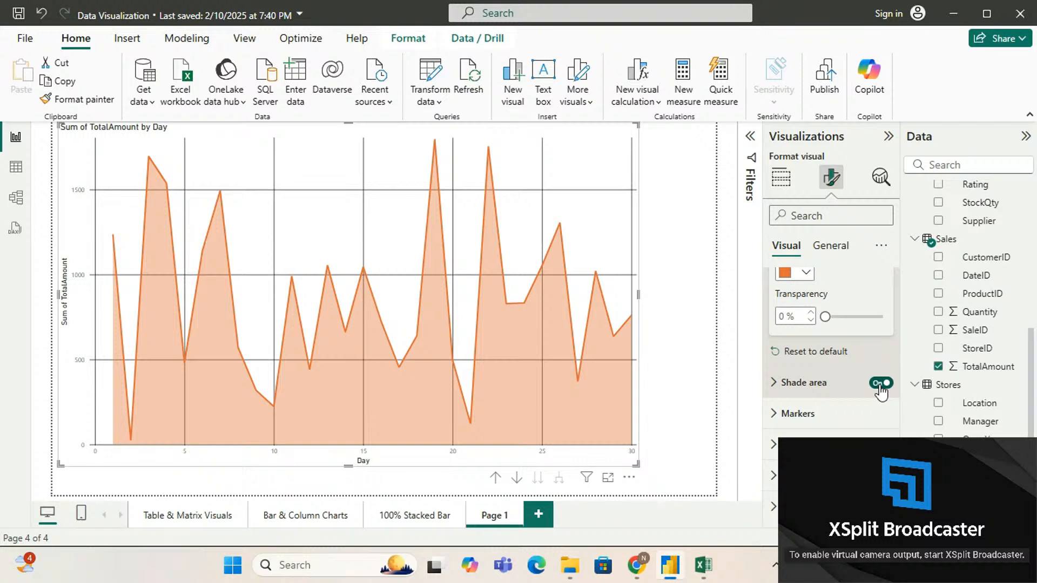
left_click(789, 184)
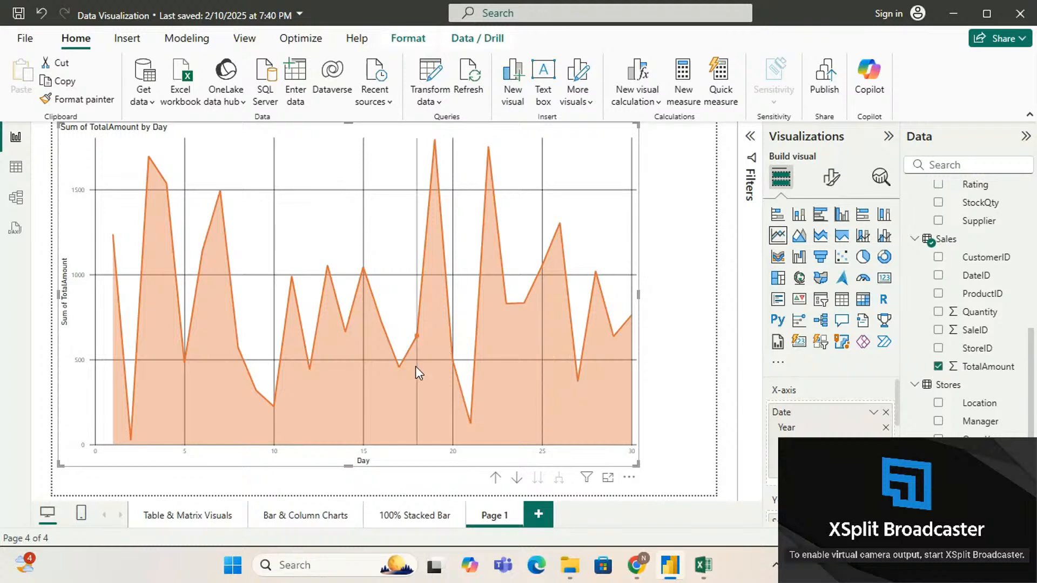
mouse_move(416, 368)
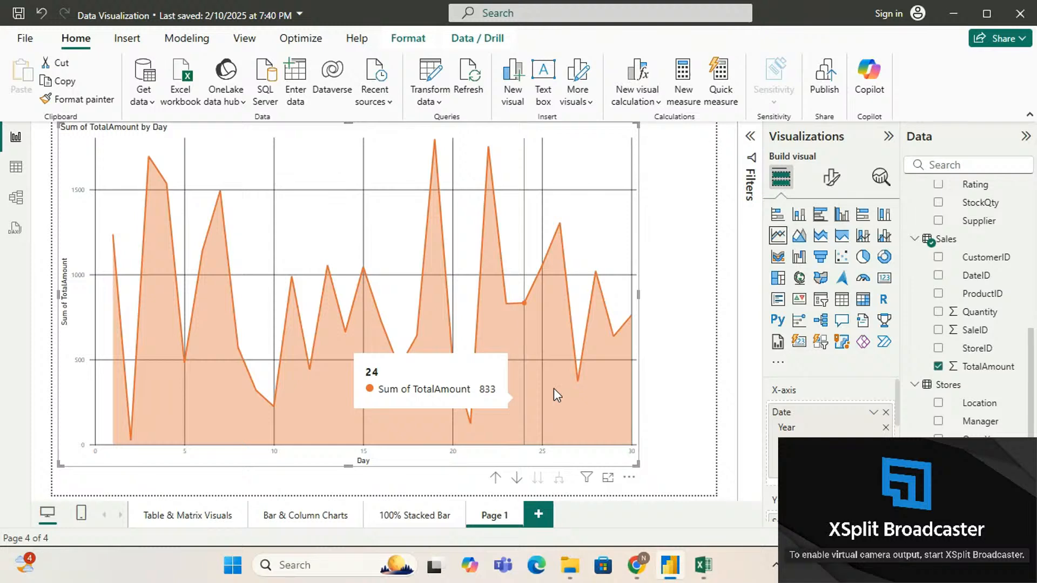
Show markers for all categories on the total sales line.
left_click(832, 177)
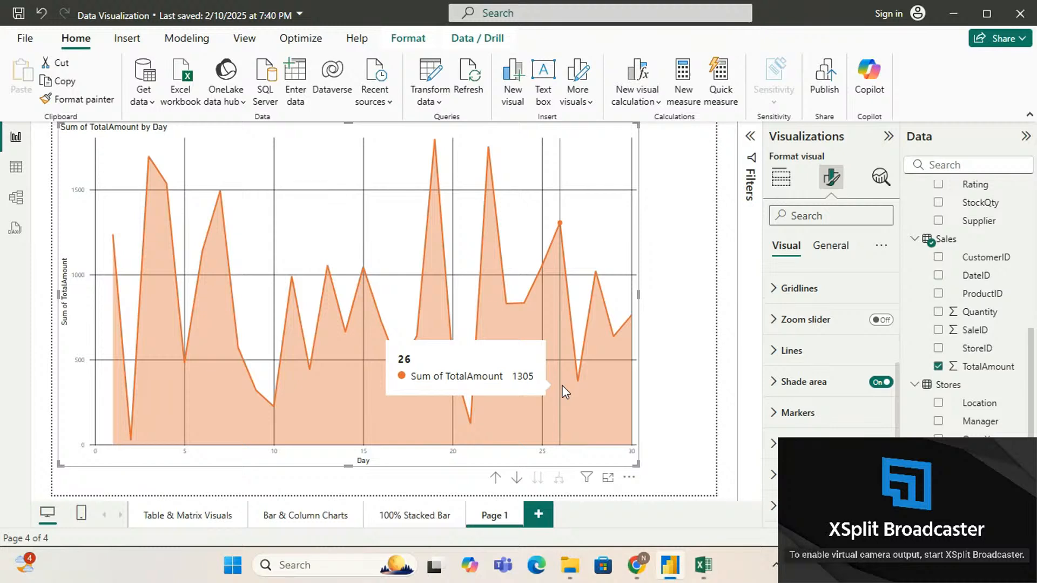
left_click(775, 414)
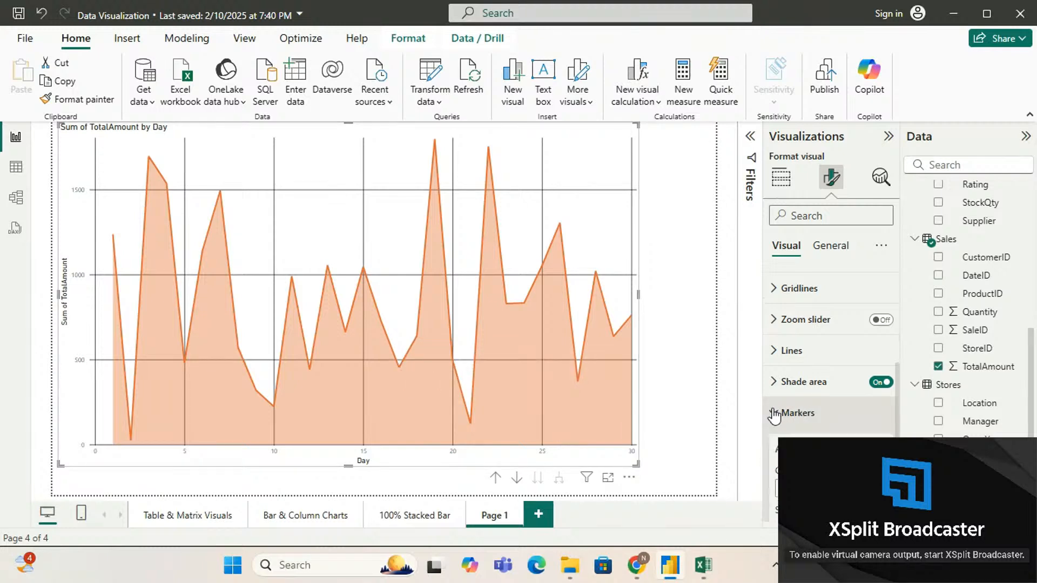
scroll(773, 409, "down", 4)
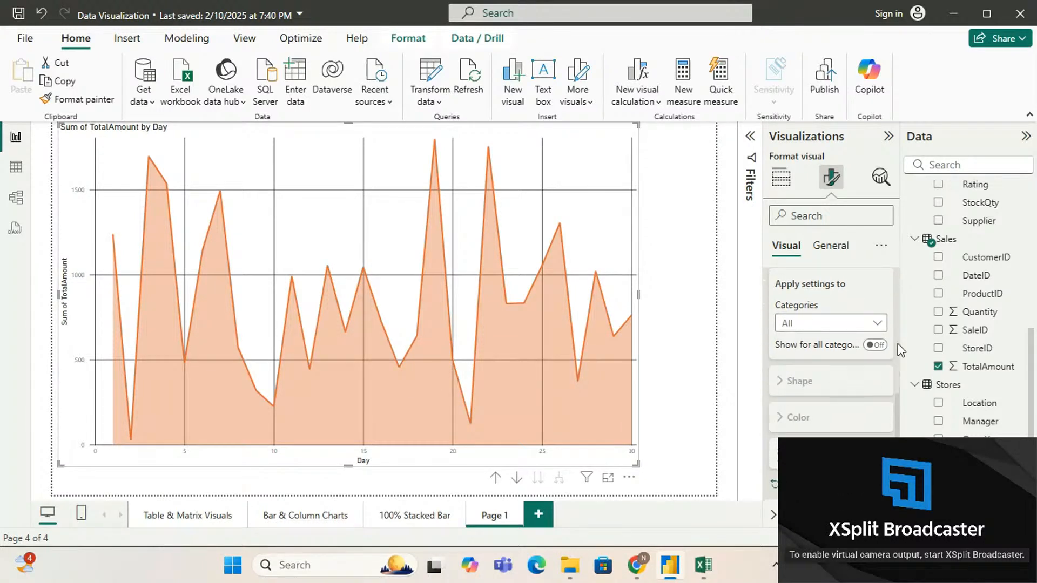
left_click(876, 345)
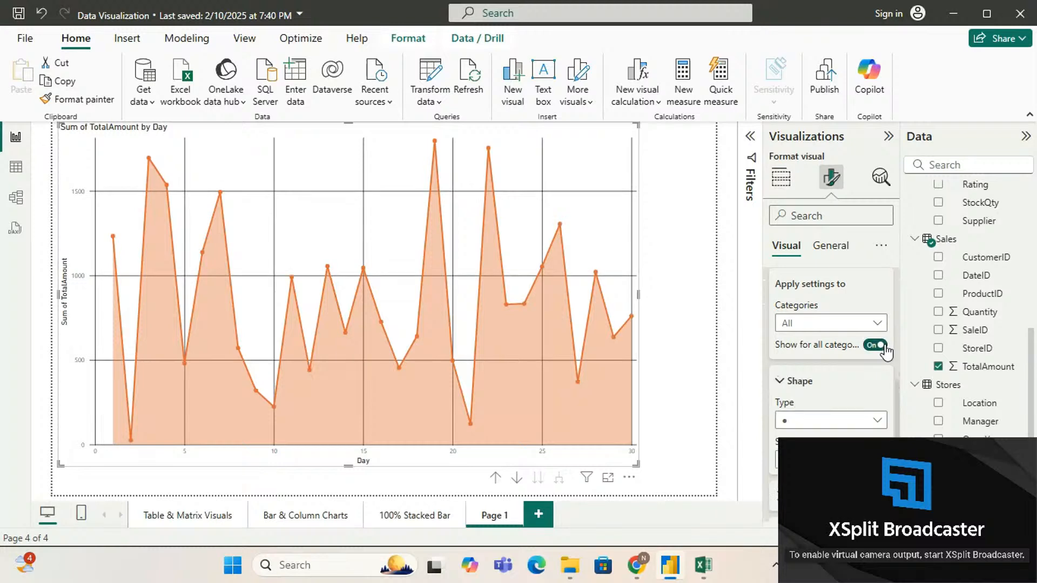
Try the square marker shape on the total sales line and return the markers to circles.
scroll(886, 351, "down", 2)
left_click(887, 352)
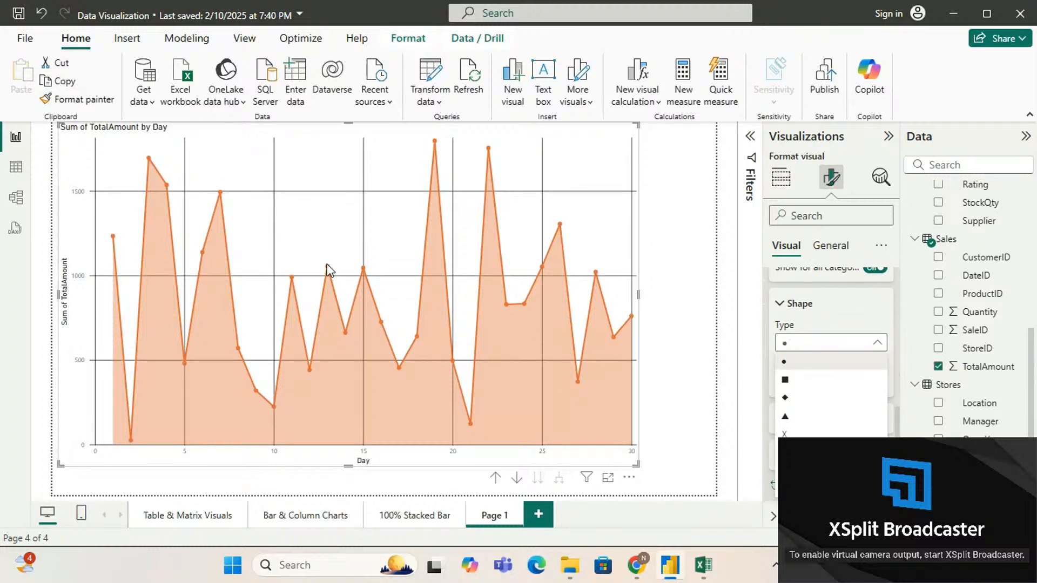
left_click(803, 385)
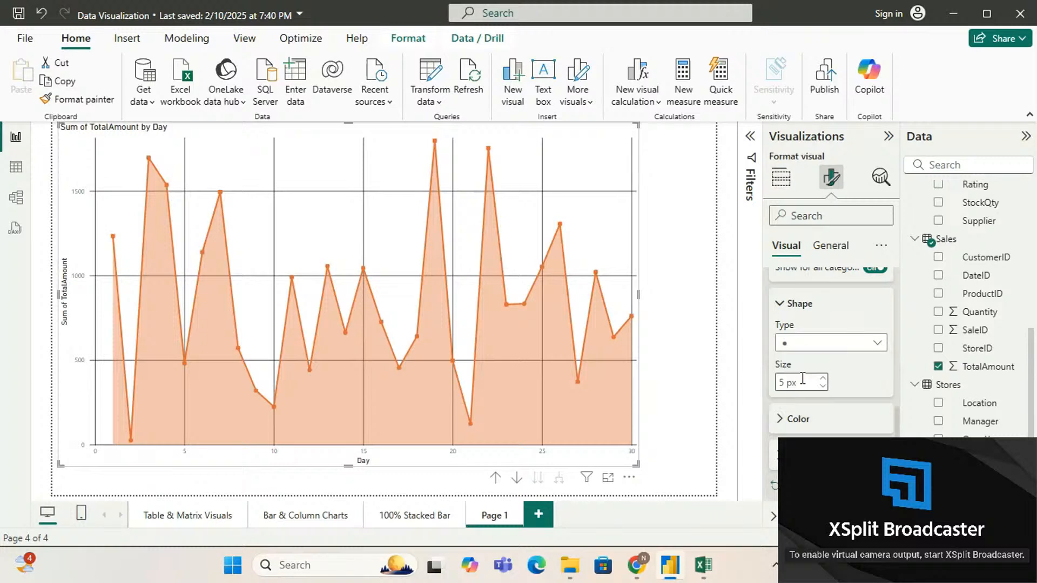
left_click(800, 345)
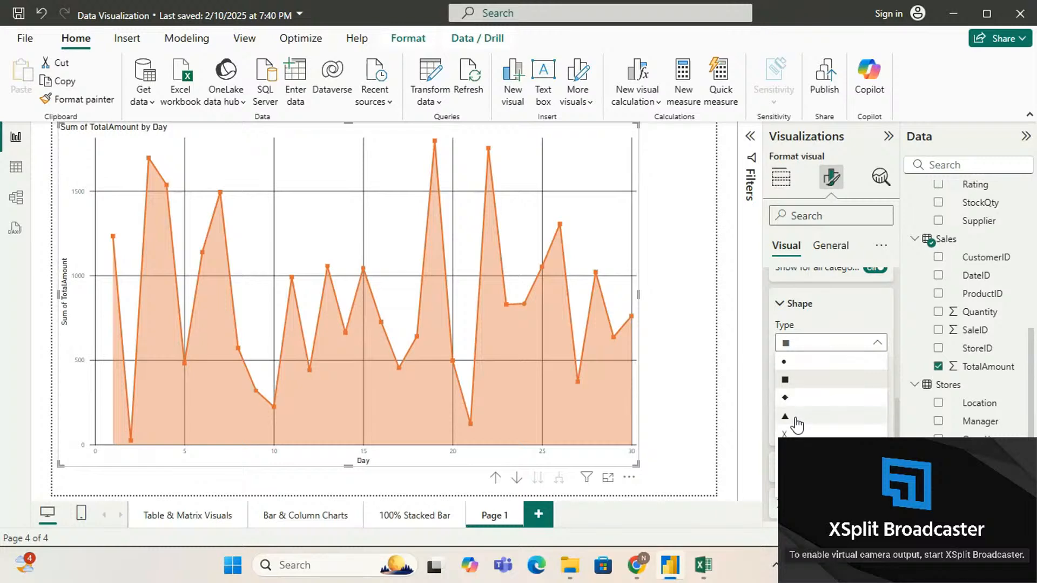
left_click(789, 363)
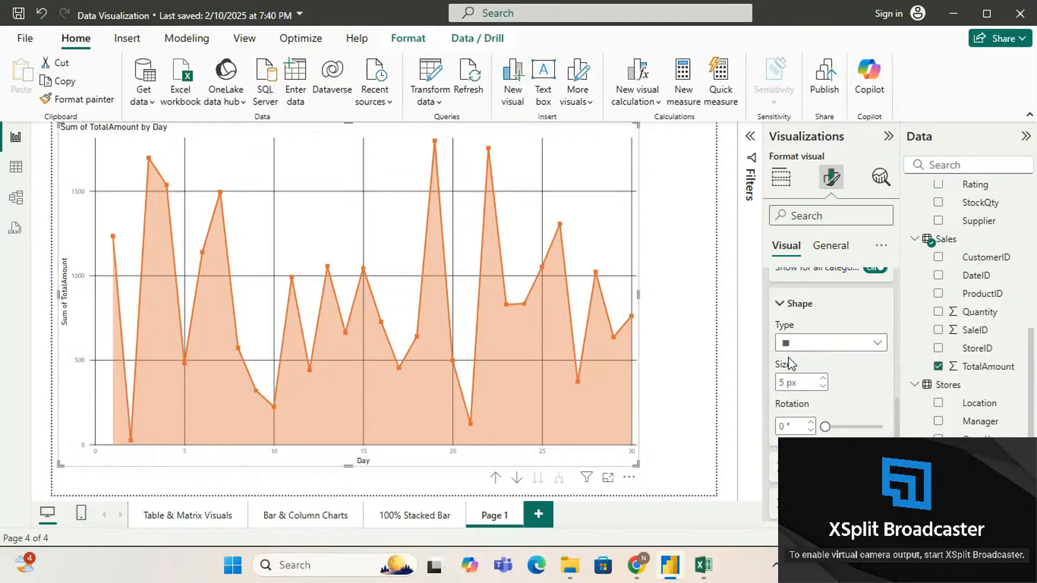
Try pink and red as the marker color and set the markers back to orange.
scroll(791, 363, "down", 1)
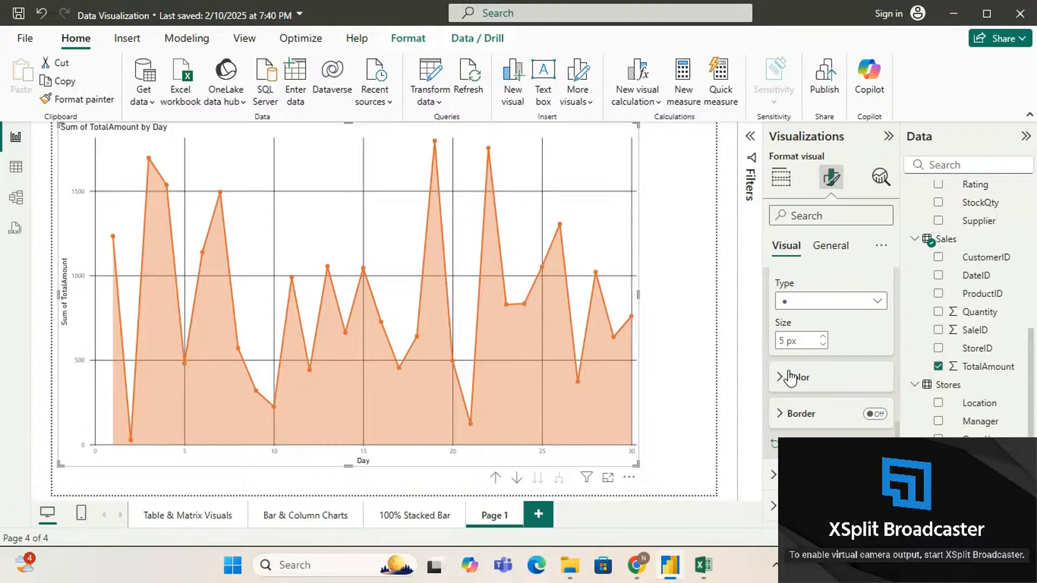
left_click(781, 378)
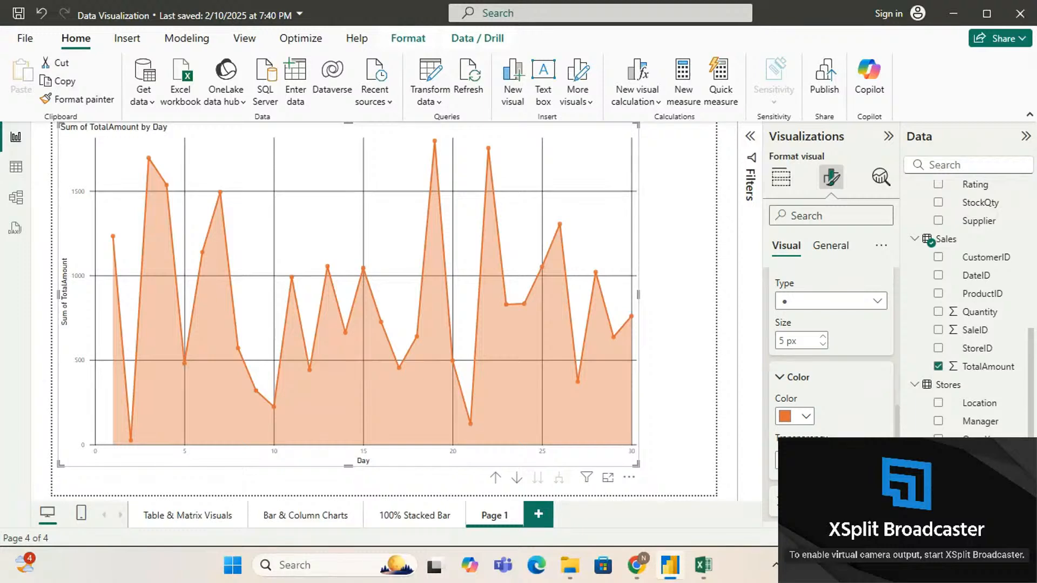
left_click(806, 416)
left_click(881, 352)
left_click(807, 417)
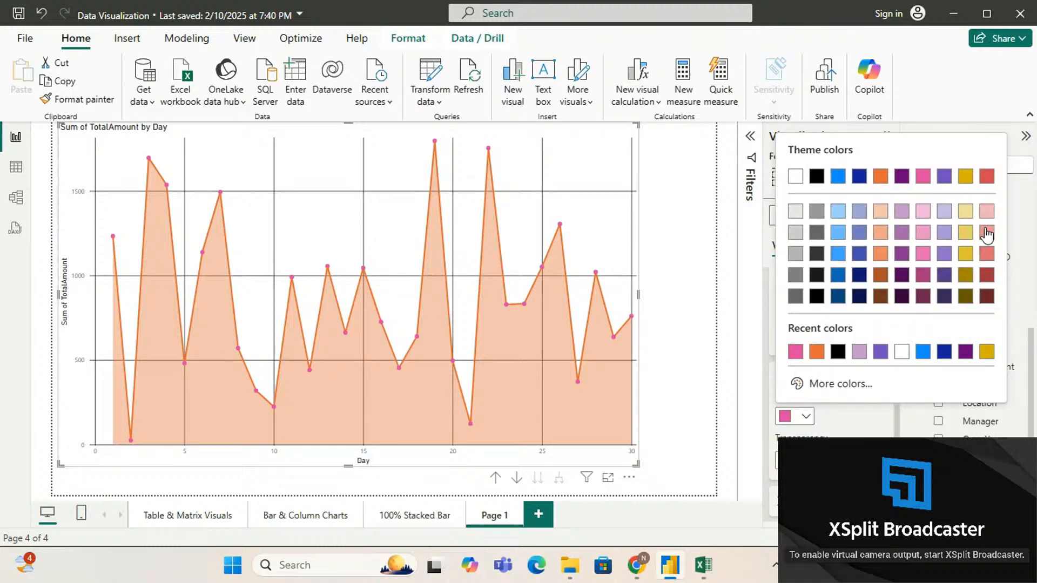
left_click(986, 177)
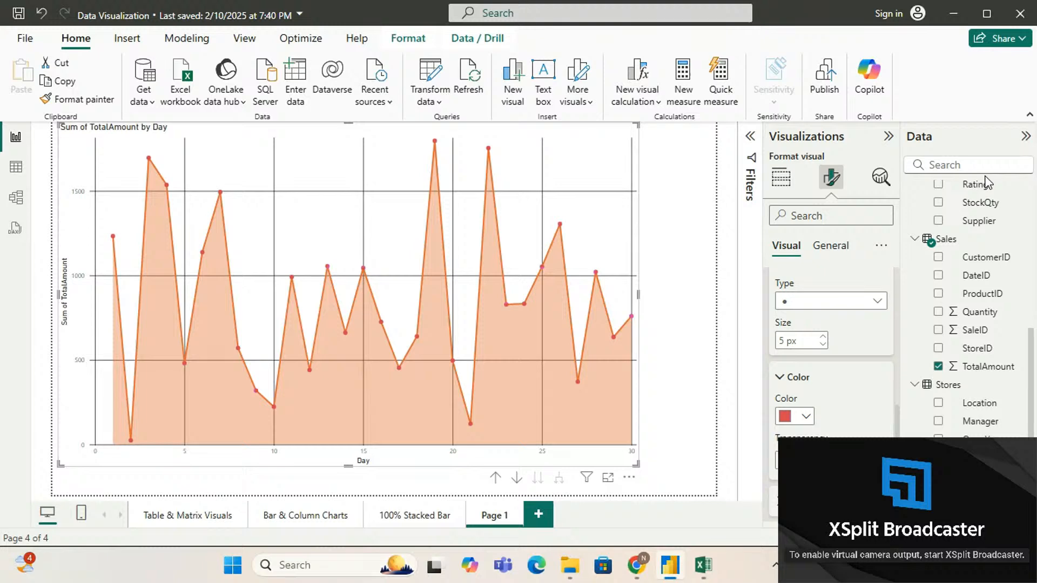
left_click(806, 416)
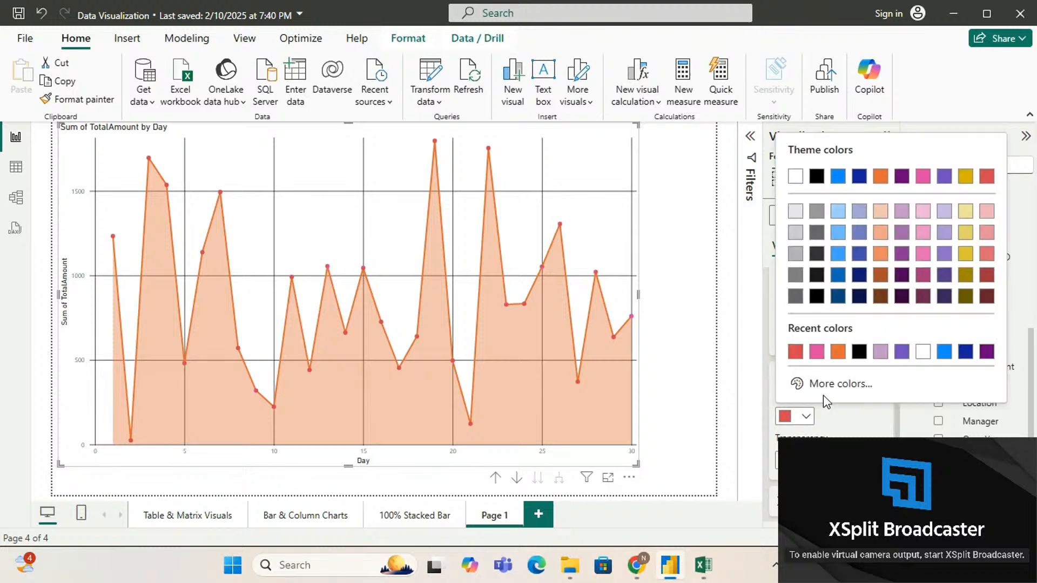
left_click(839, 354)
Turn on the marker border and the data labels for the total sales line.
scroll(839, 357, "down", 2)
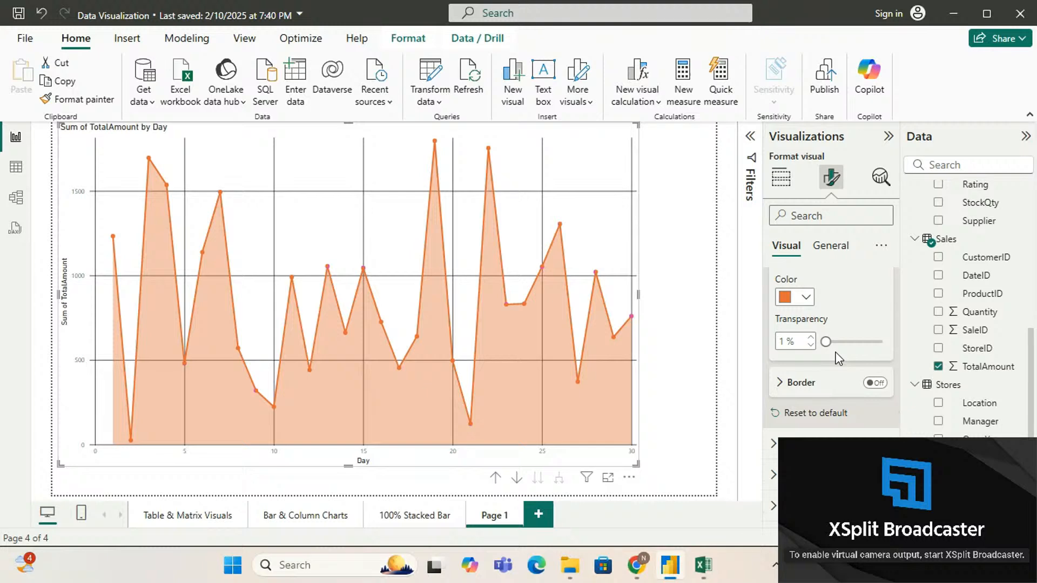
left_click(876, 383)
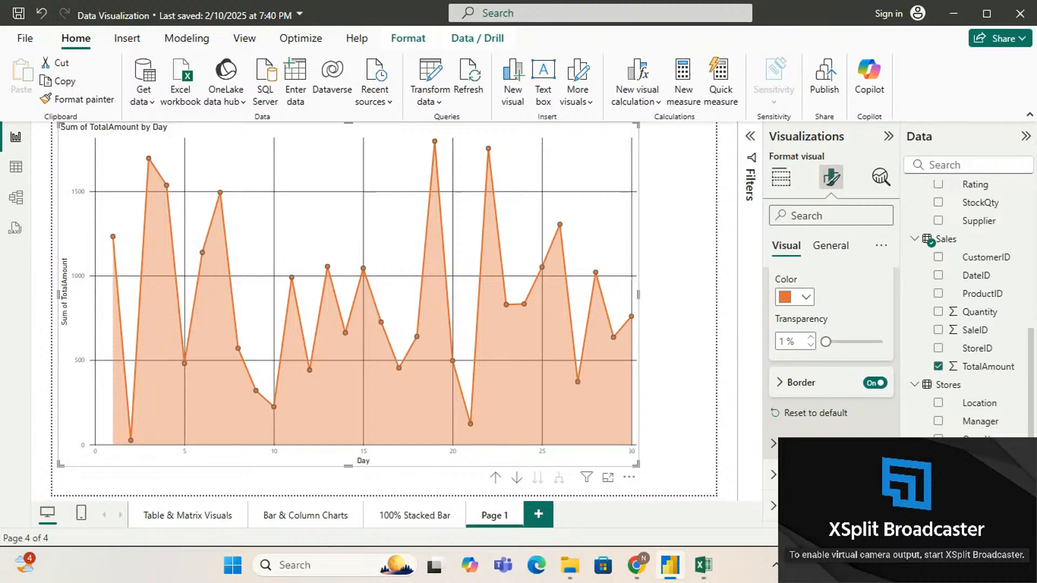
left_click(875, 444)
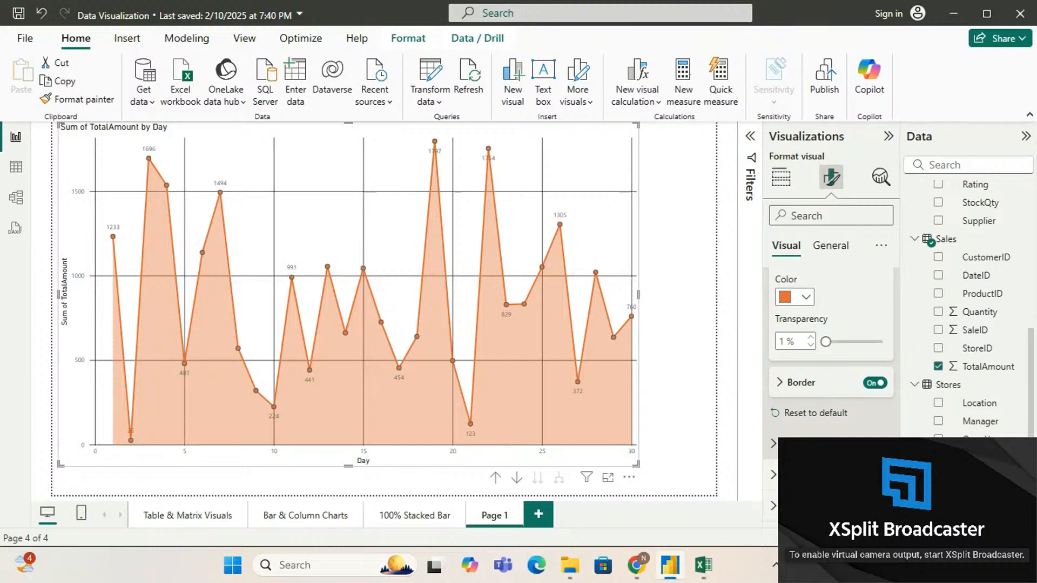
Examine the data label settings, including series, label density and the minimum and maximum offsets, against the labels on the chart.
left_click(774, 447)
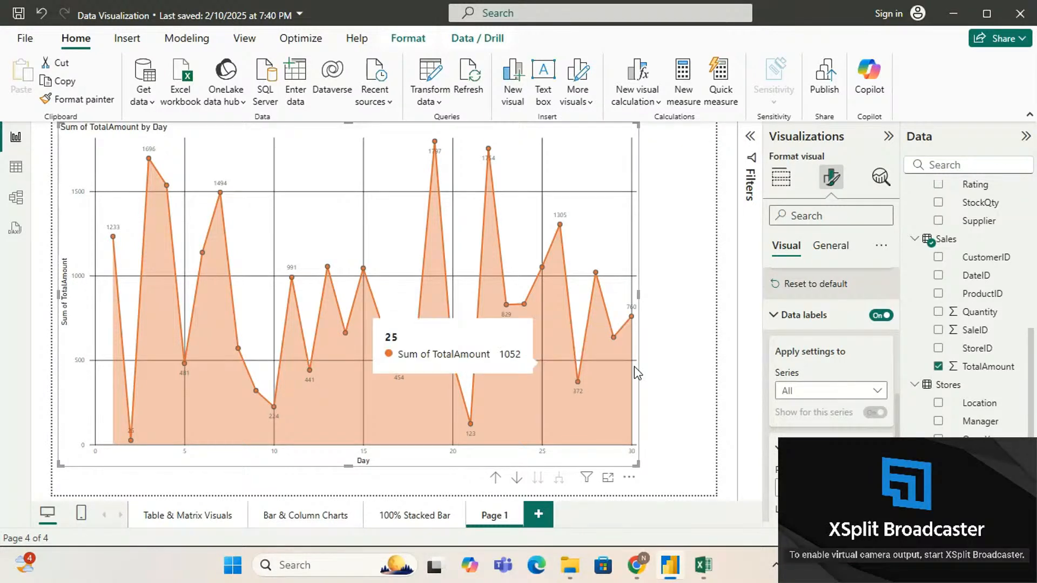
scroll(824, 383, "up", 1)
scroll(825, 382, "down", 3)
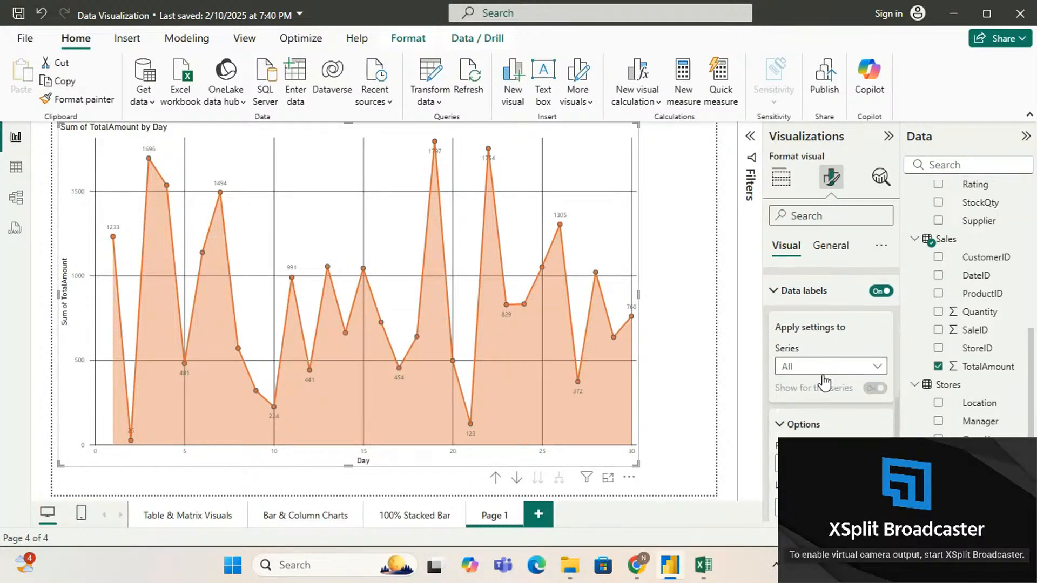
scroll(823, 383, "up", 4)
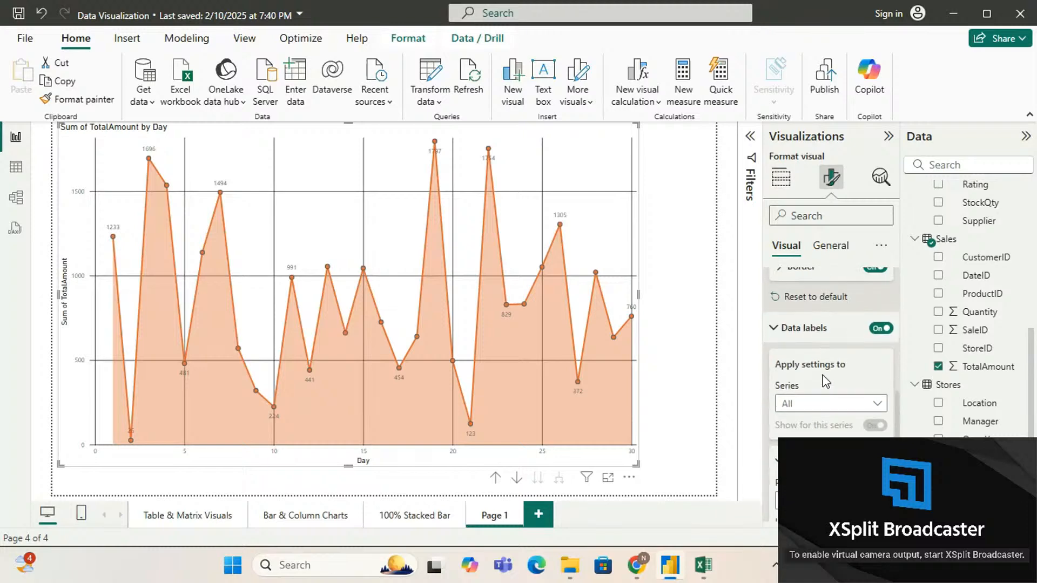
scroll(823, 383, "down", 3)
scroll(824, 382, "down", 3)
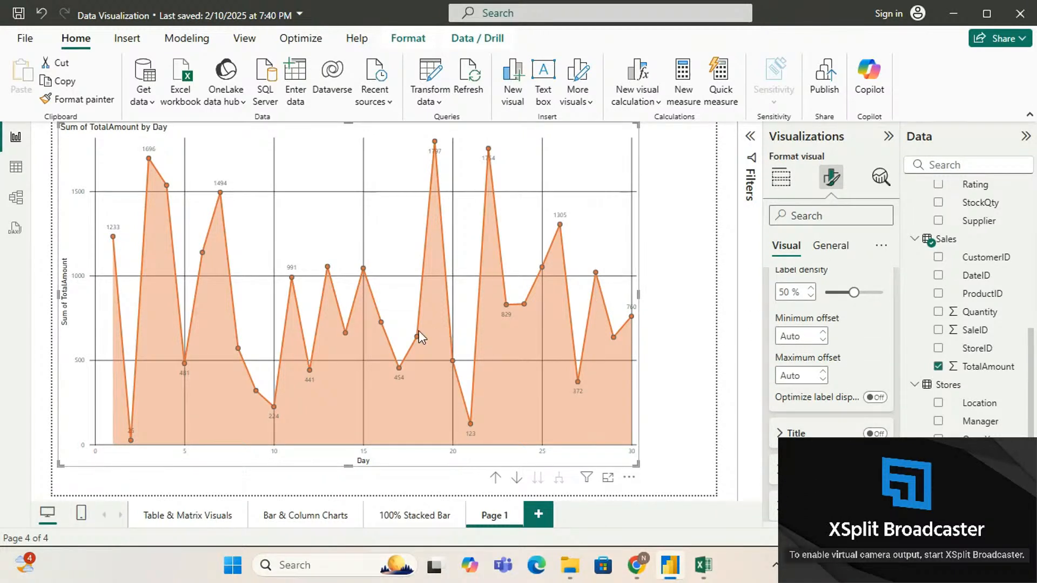
mouse_move(362, 270)
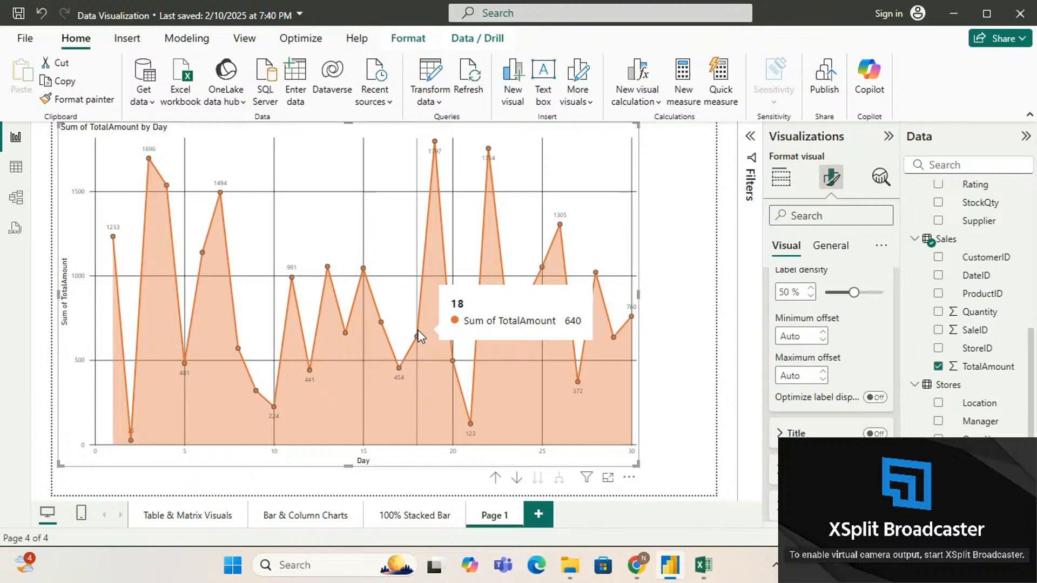
scroll(843, 351, "down", 3)
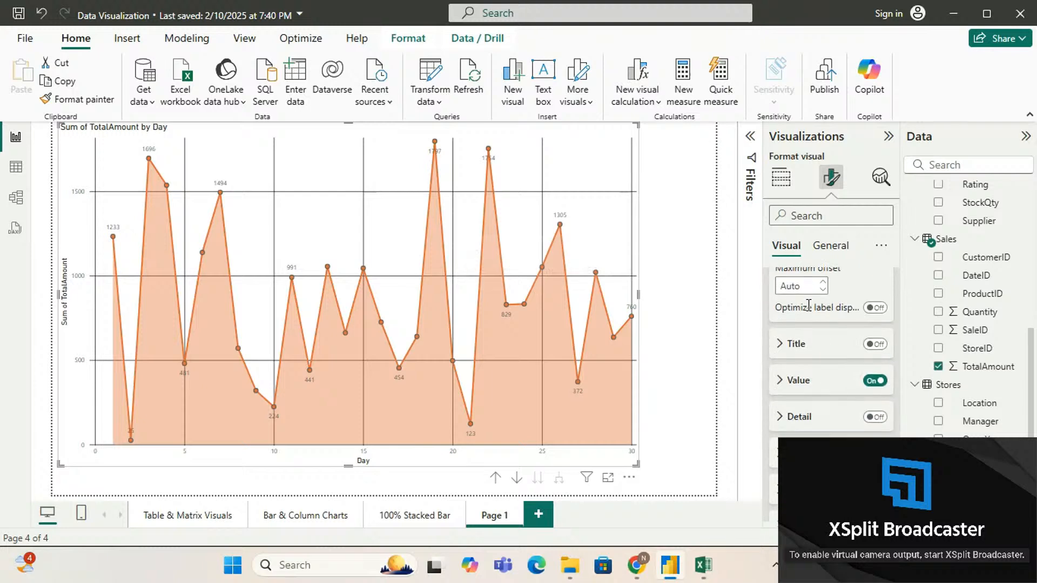
Try the title and detail options on the data labels.
left_click(877, 345)
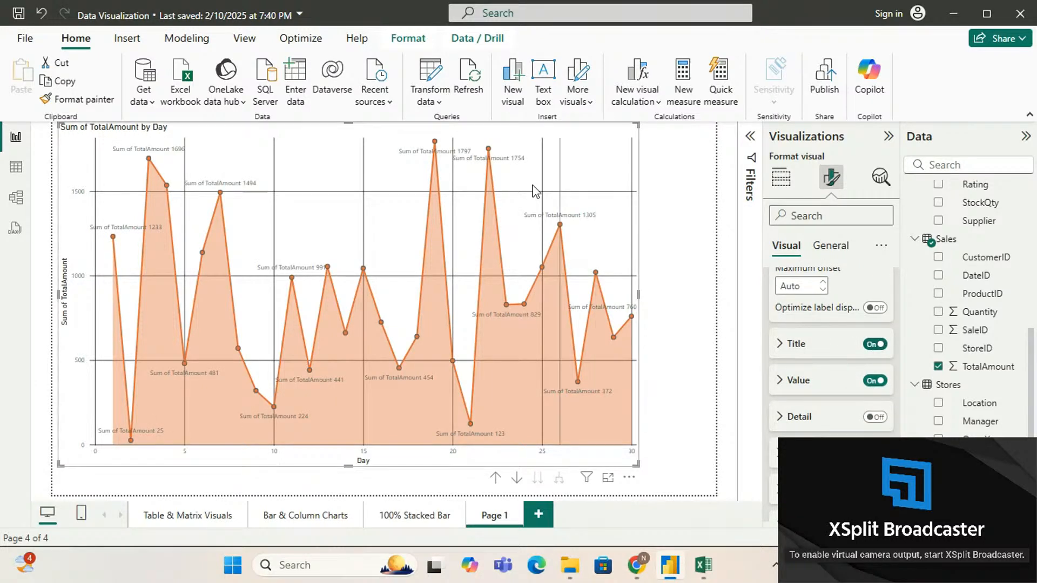
left_click(874, 346)
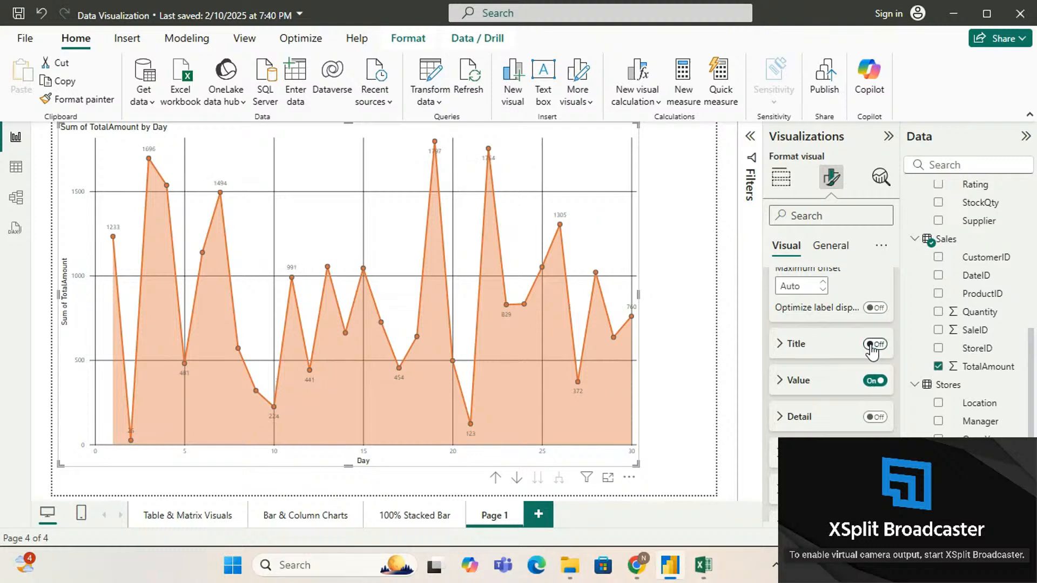
left_click(871, 420)
left_click(872, 418)
Turn on the background of the data labels and try the leader lines option.
left_click(874, 454)
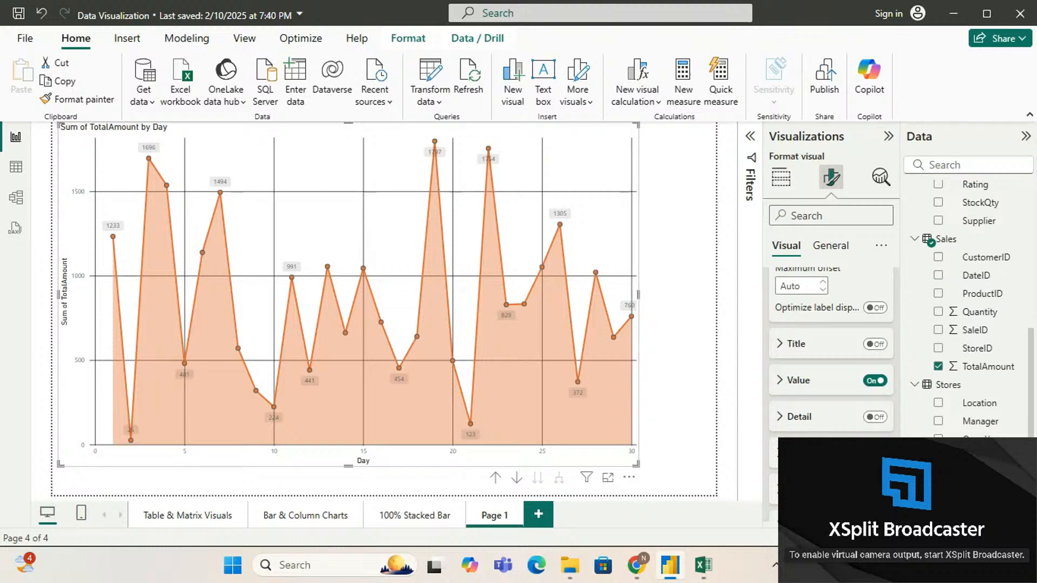
scroll(852, 432, "down", 3)
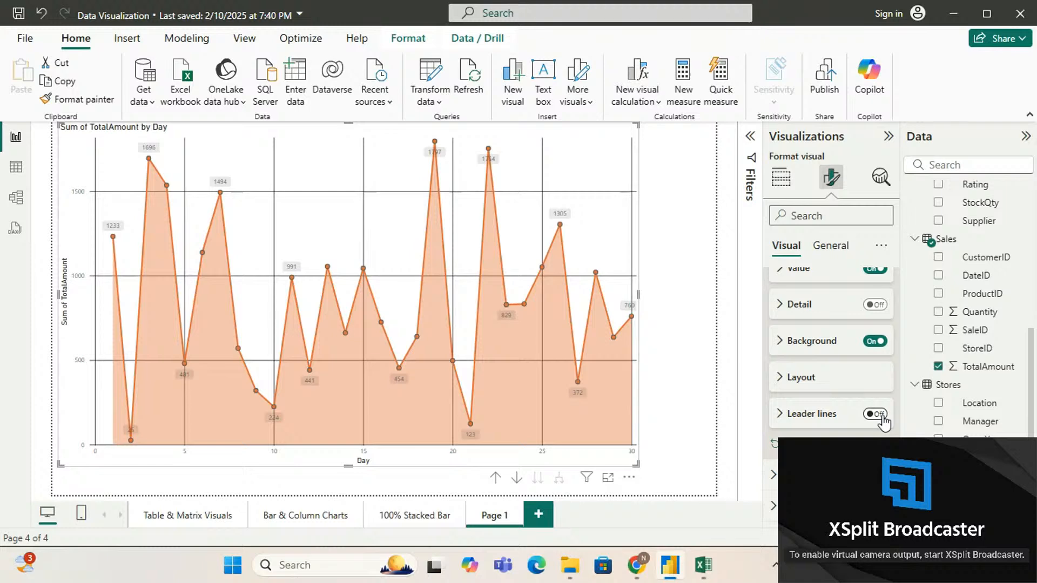
left_click(876, 414)
left_click(882, 417)
Turn on series labels for the total sales line and open their Values settings.
left_click(774, 479)
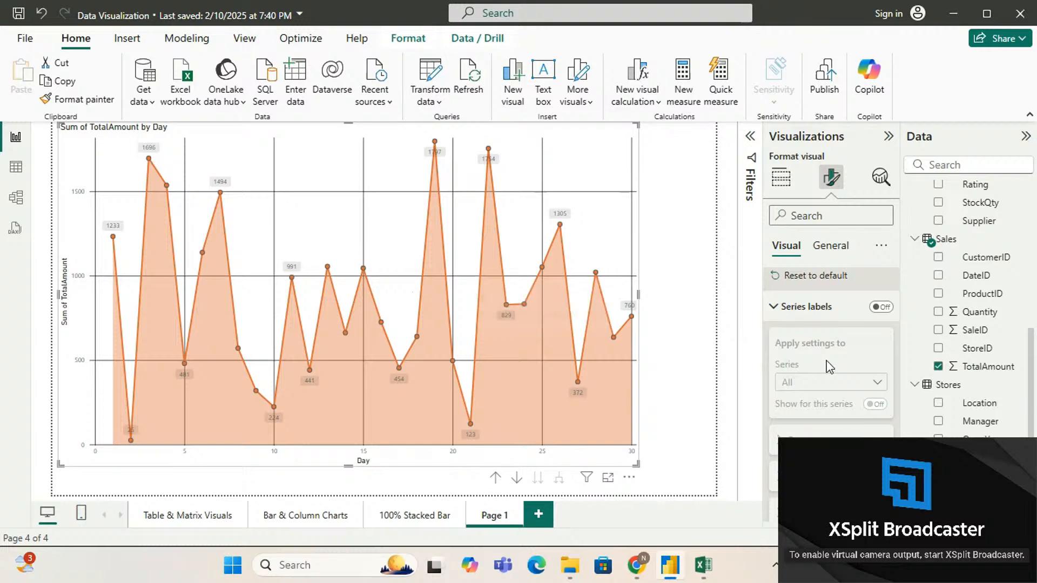
left_click(876, 309)
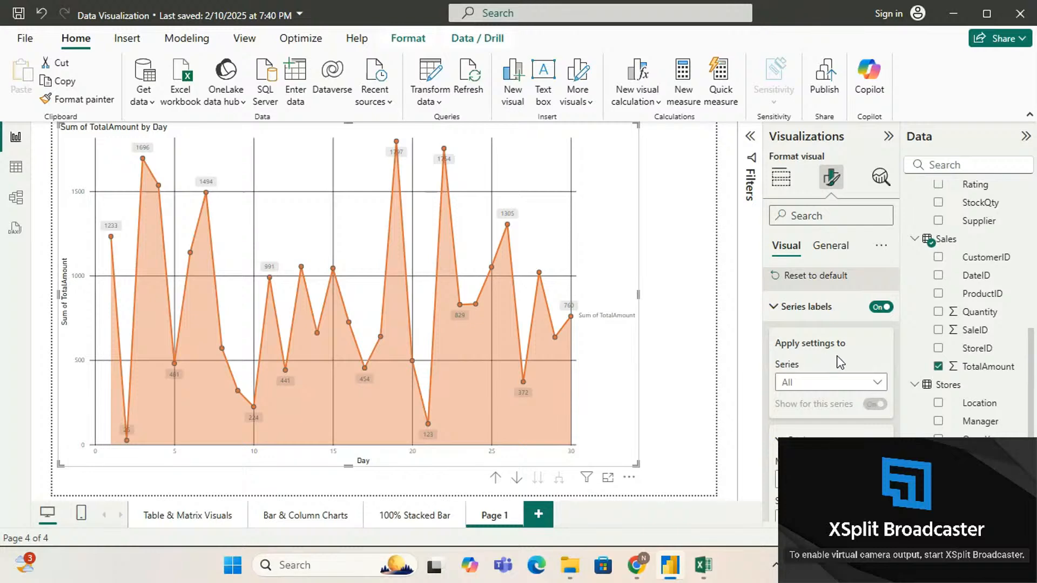
scroll(837, 362, "down", 5)
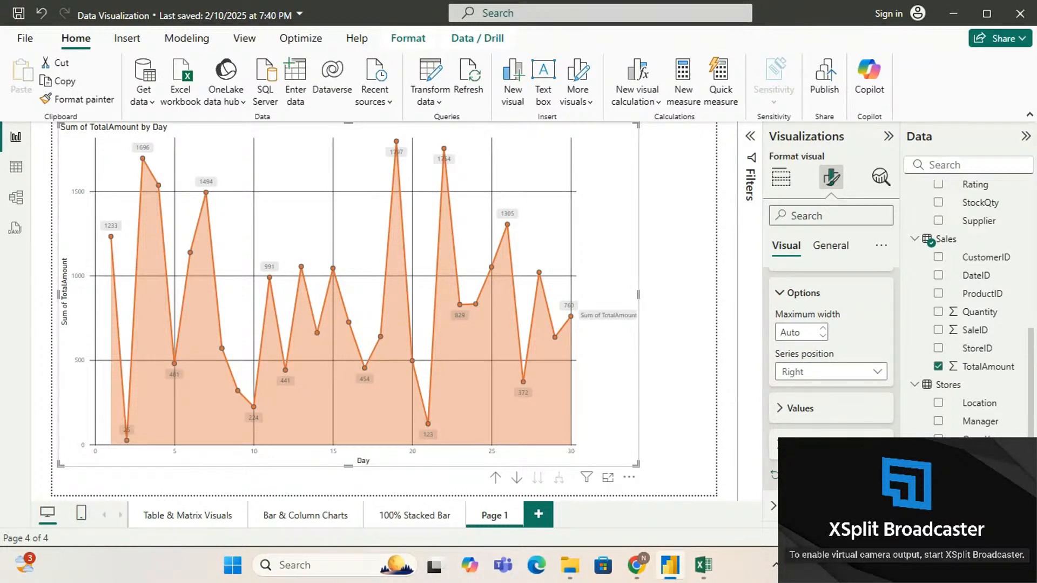
left_click(785, 409)
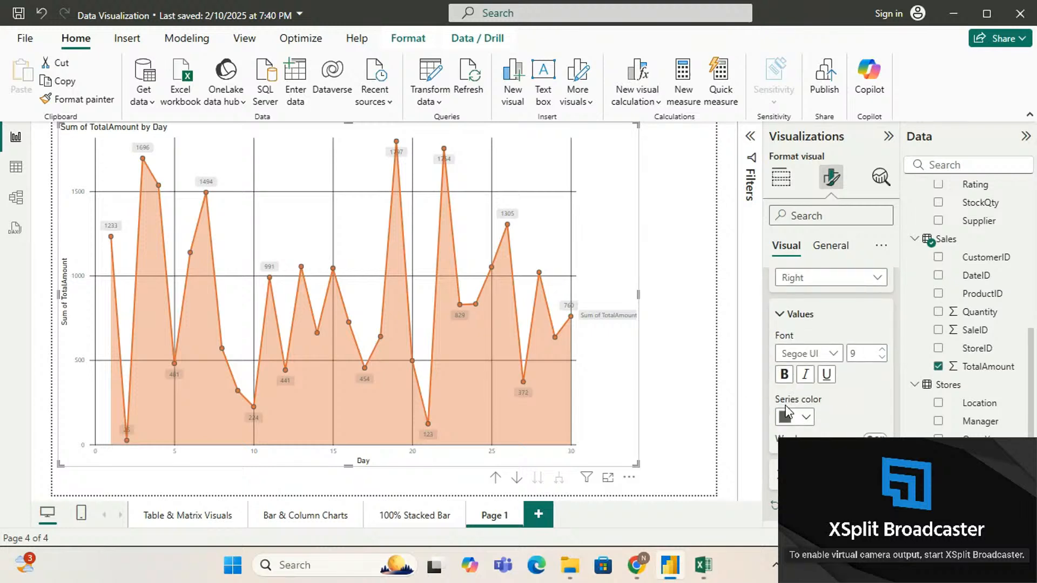
Set the series label text to black with font size 12.
left_click(806, 418)
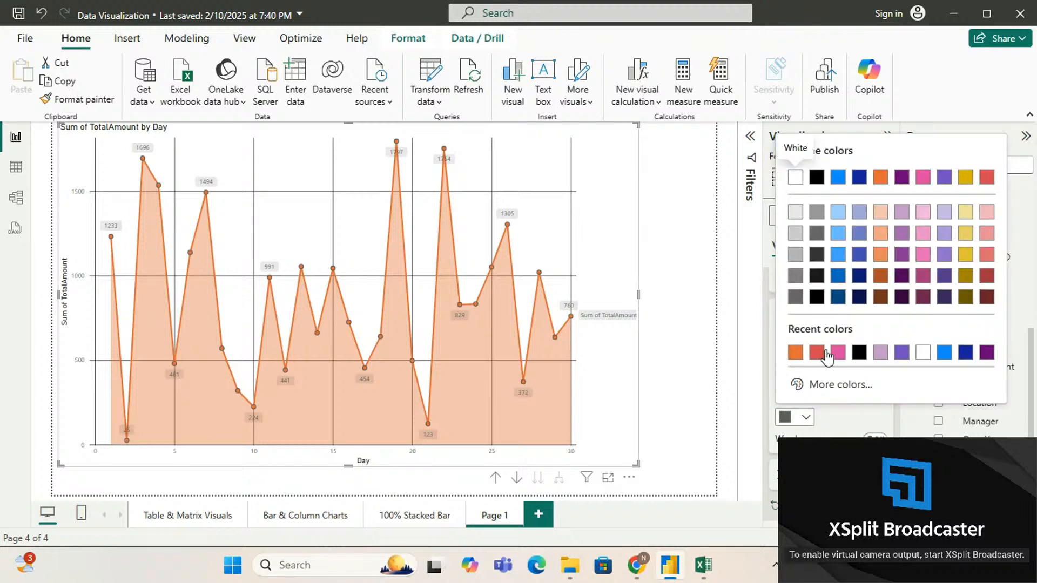
left_click(859, 353)
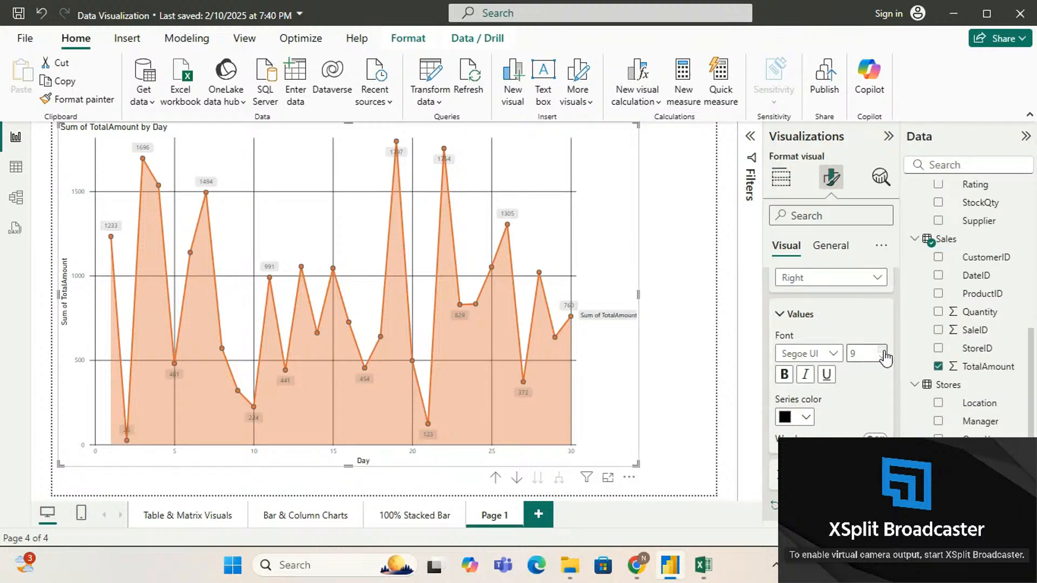
left_click(884, 351)
left_click(884, 351)
left_click(885, 351)
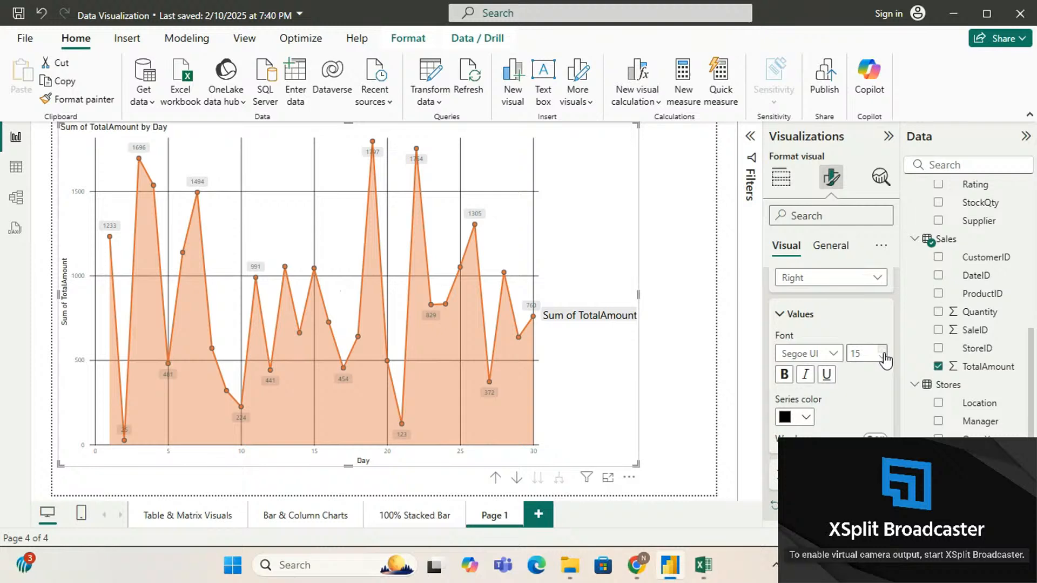
left_click(883, 359)
left_click(883, 359)
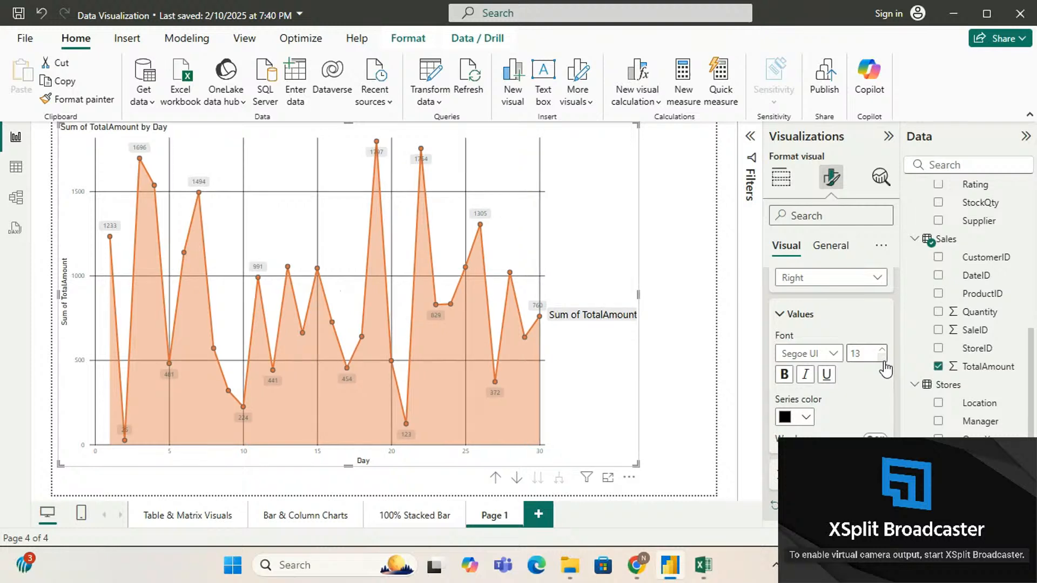
left_click(883, 359)
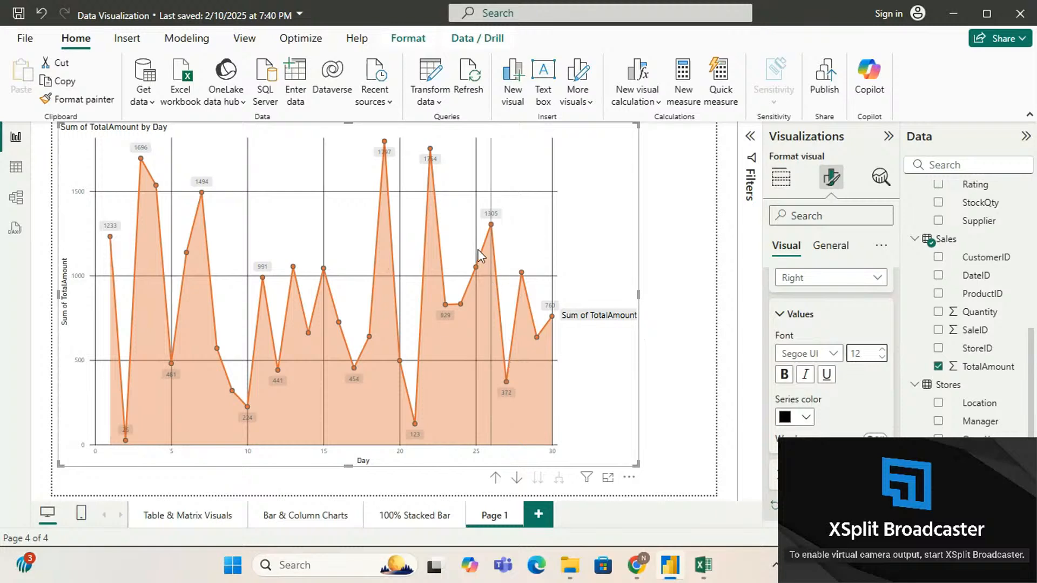
mouse_move(446, 210)
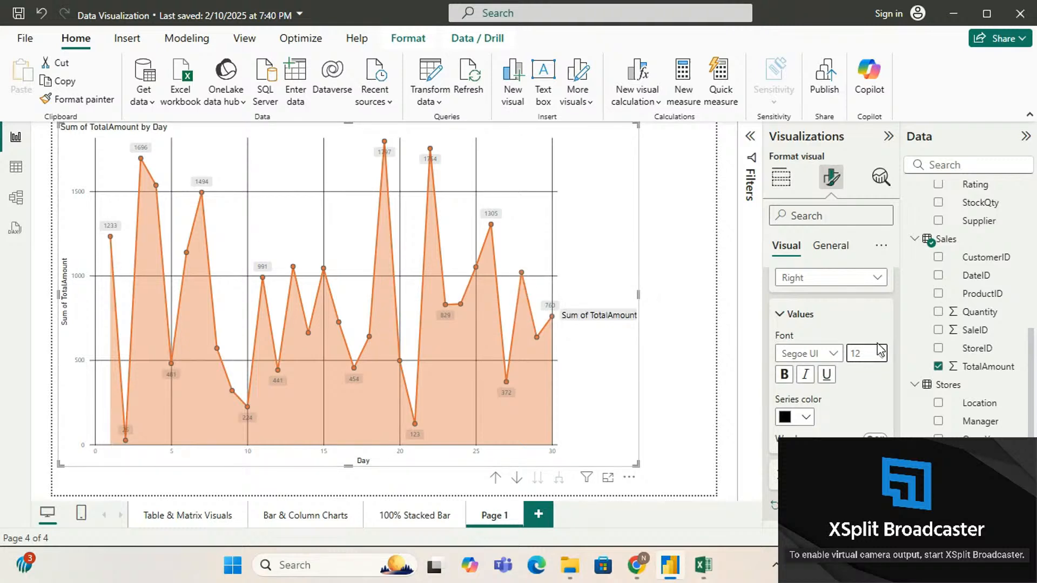
Turn on a trend line for the total sales line in the chart's analytics options.
scroll(877, 345, "down", 1)
scroll(854, 341, "down", 5)
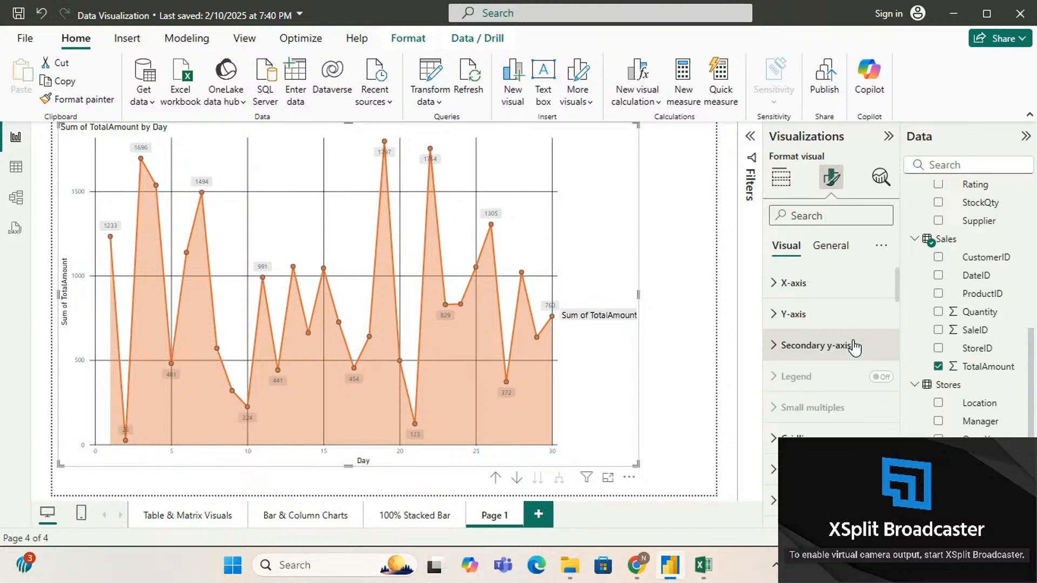
left_click(837, 248)
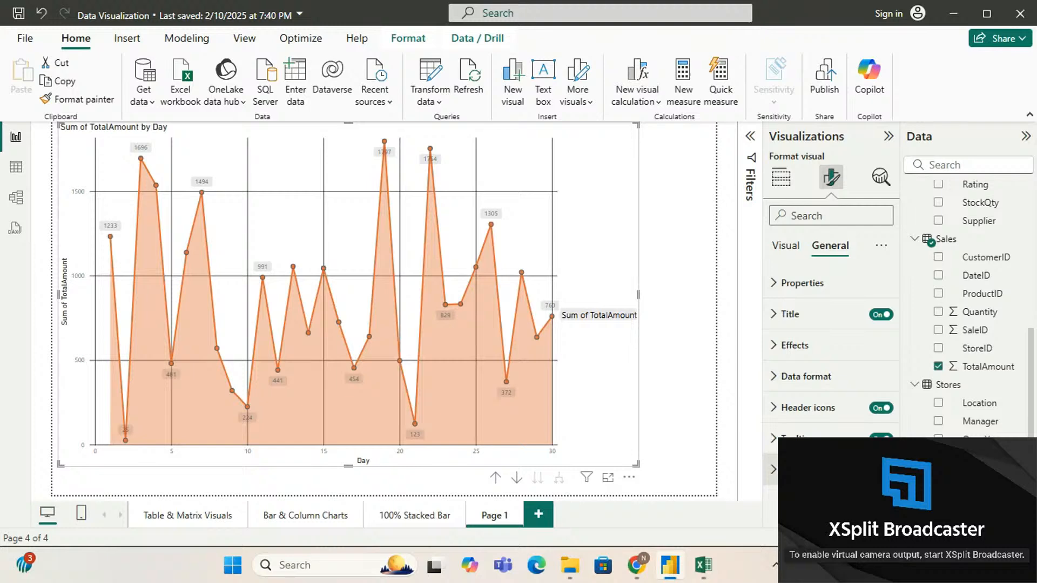
left_click(880, 179)
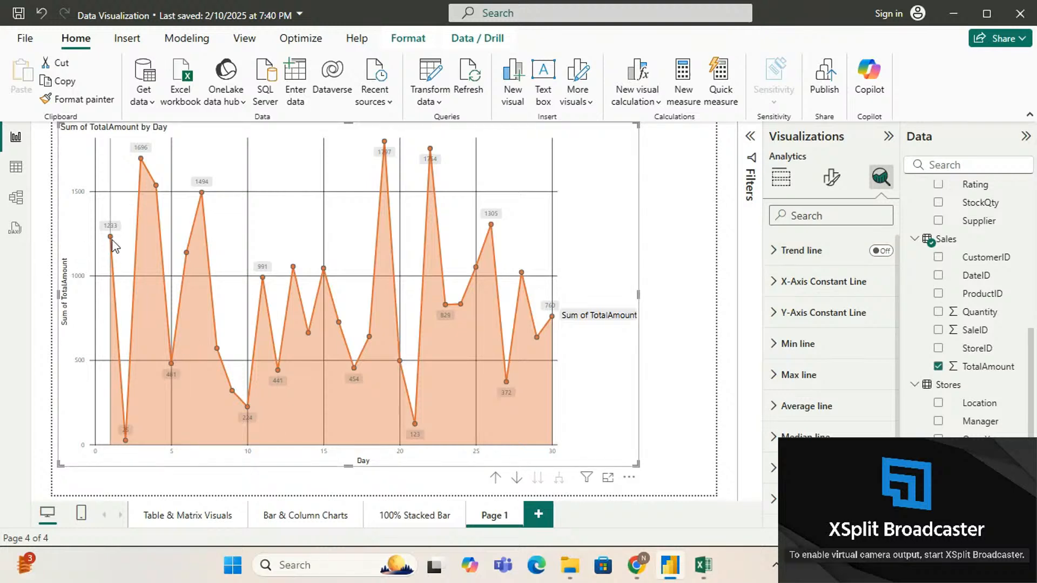
mouse_move(113, 242)
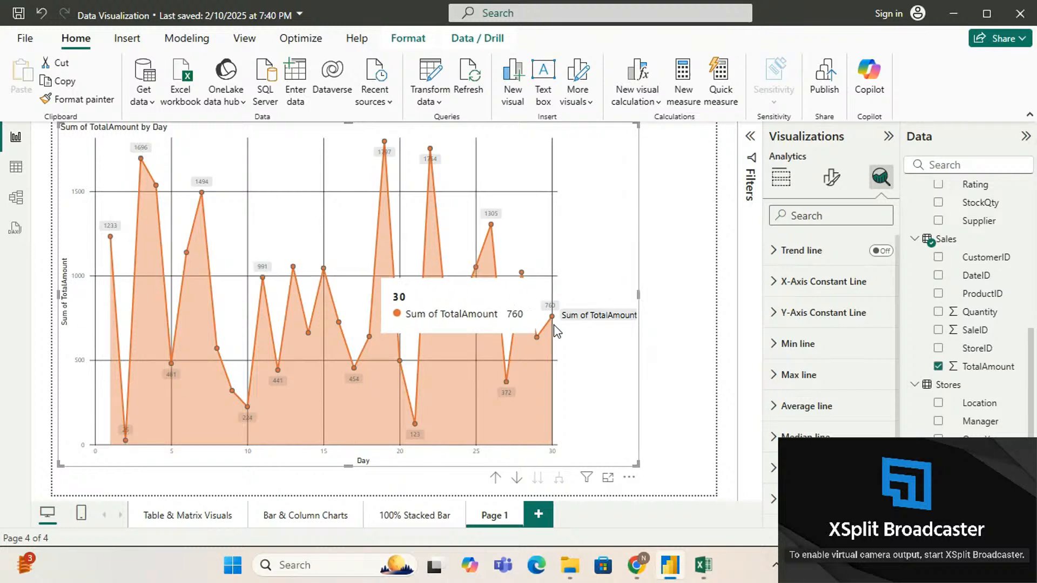
left_click(883, 254)
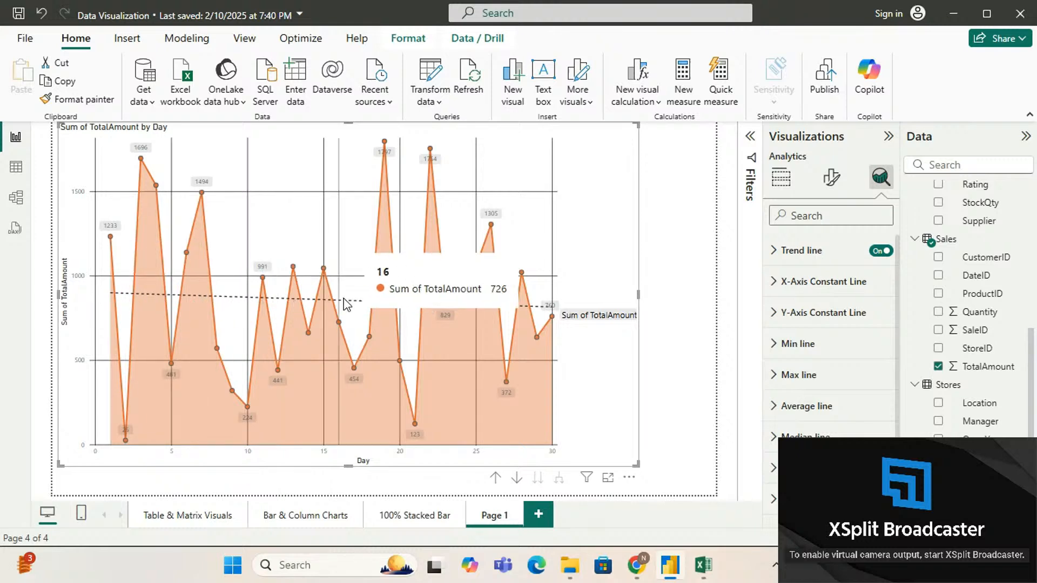
Set the trend line's style to Solid.
left_click(773, 252)
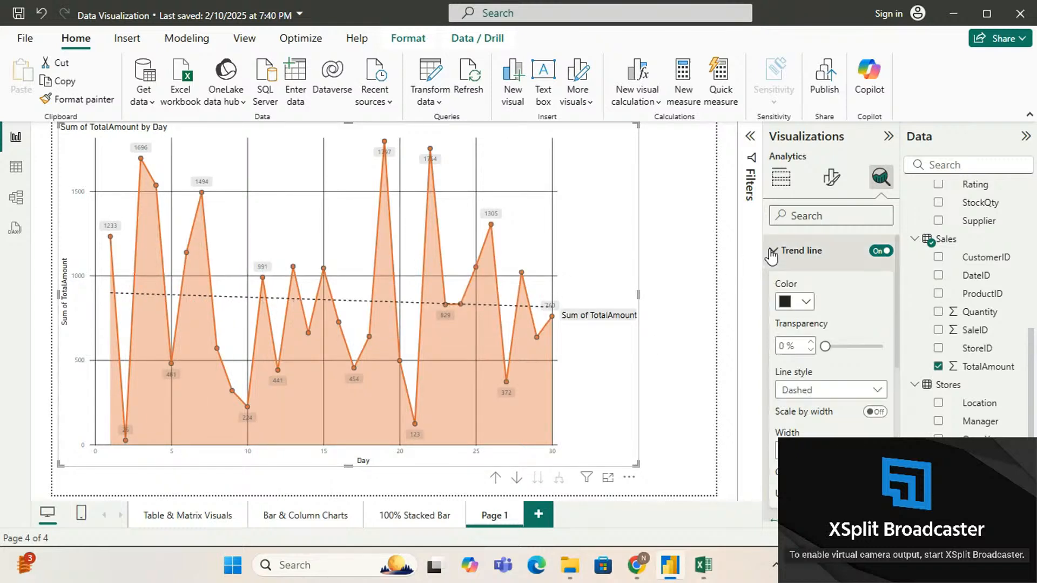
left_click(806, 302)
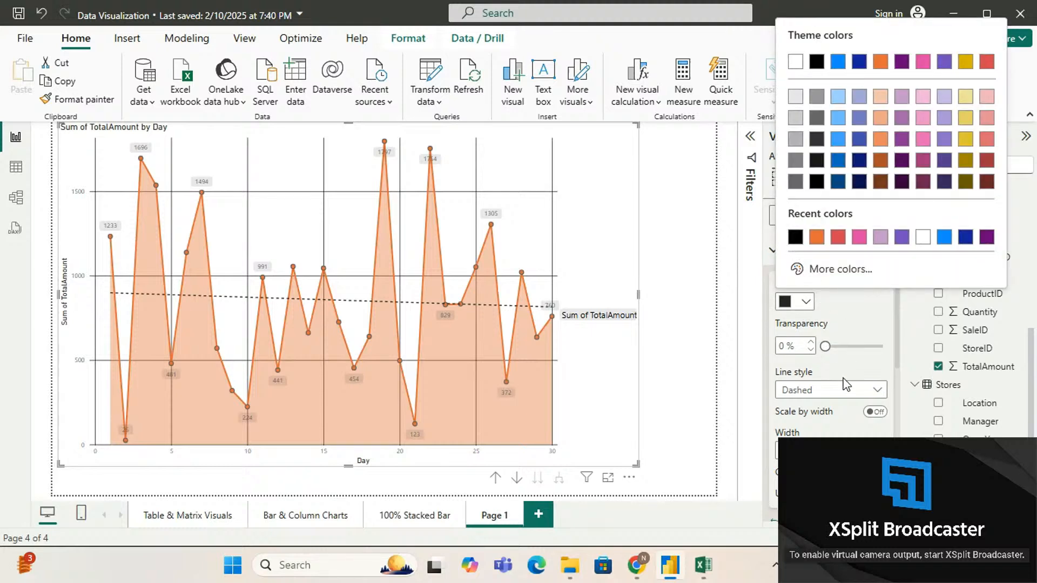
left_click(840, 394)
left_click(840, 394)
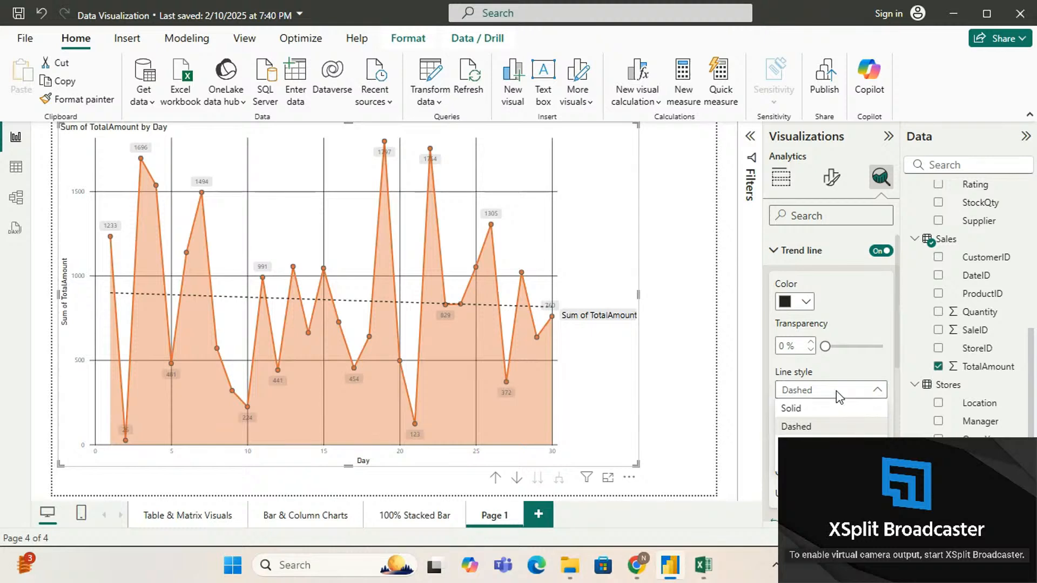
left_click(825, 407)
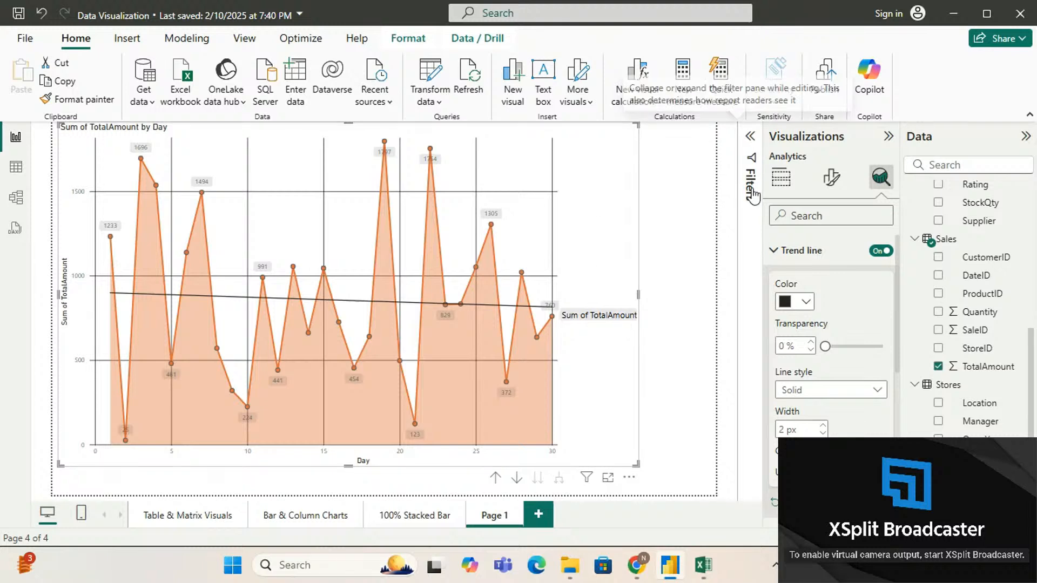
left_click(782, 253)
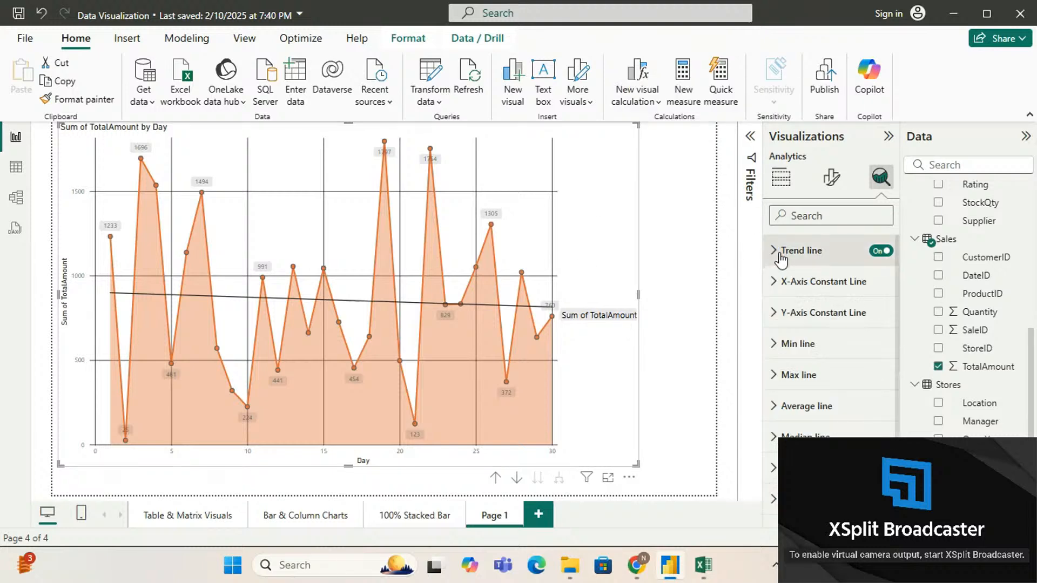
Add an X-axis constant line, try the value 1000, and set it to 10.
left_click(770, 286)
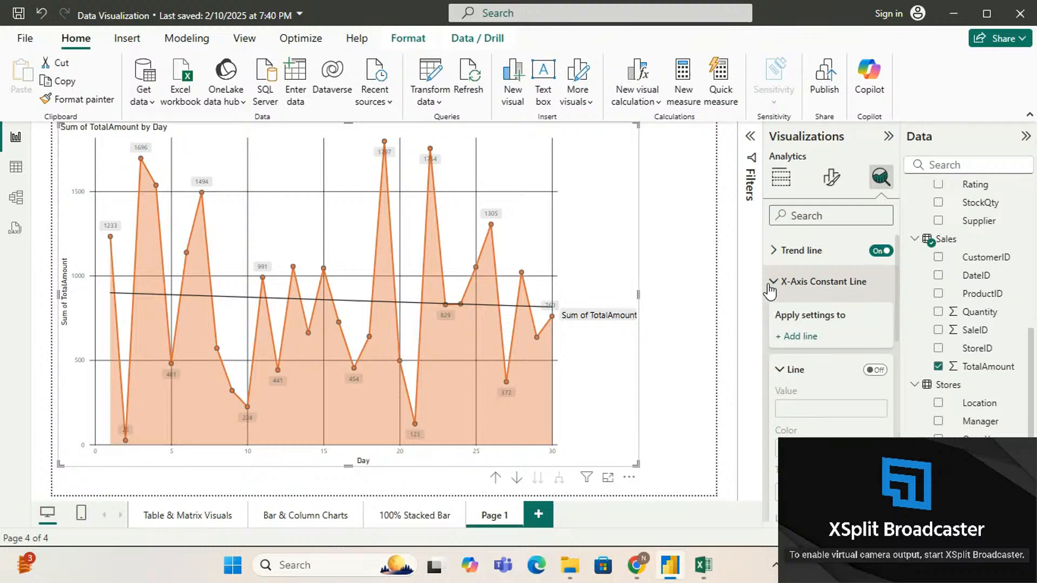
left_click(792, 337)
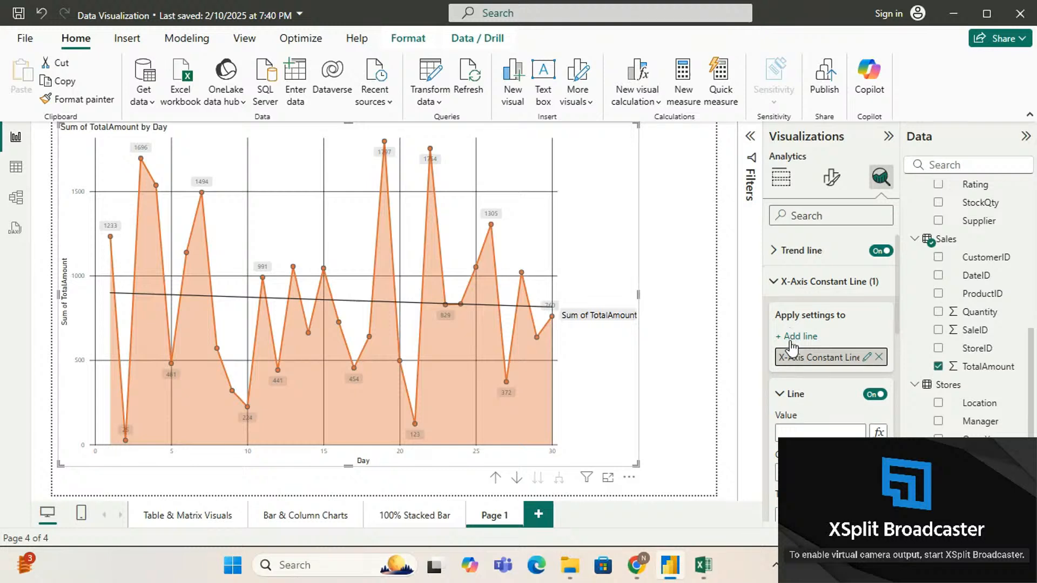
scroll(800, 383, "down", 1)
scroll(799, 378, "down", 2)
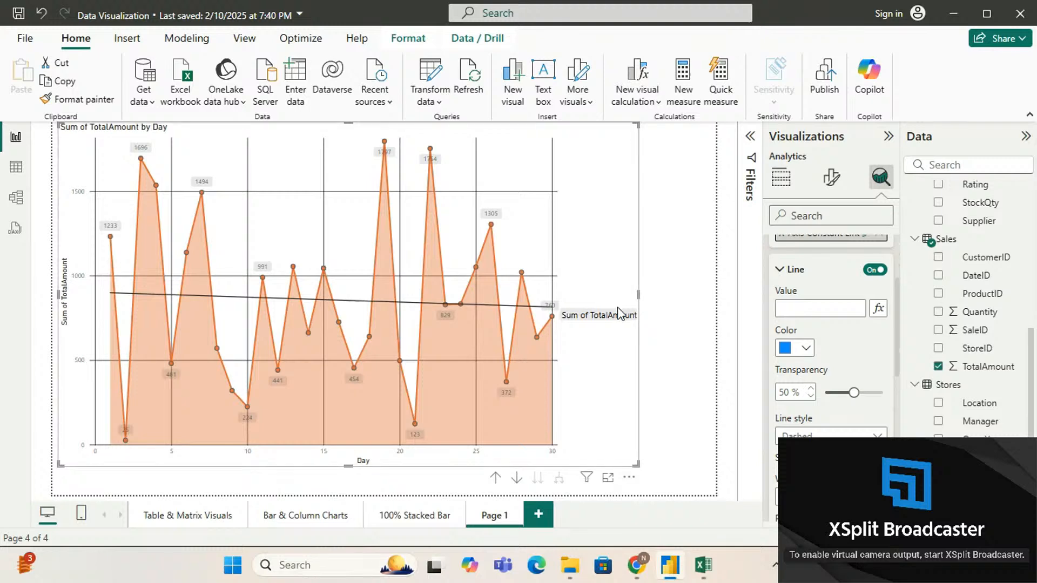
left_click(786, 308)
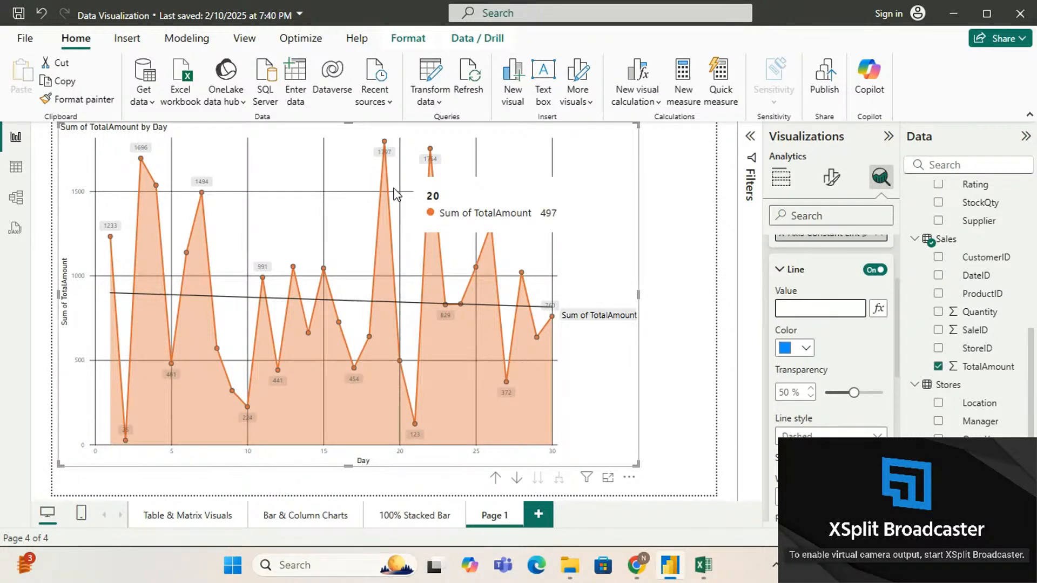
type("1000")
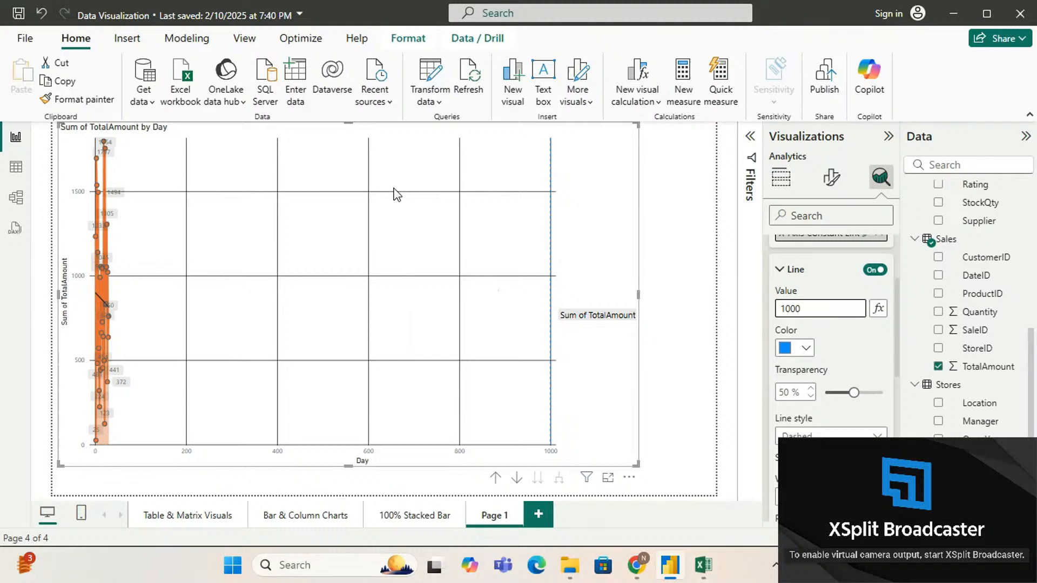
key("BackSpace")
key("BackSpace")
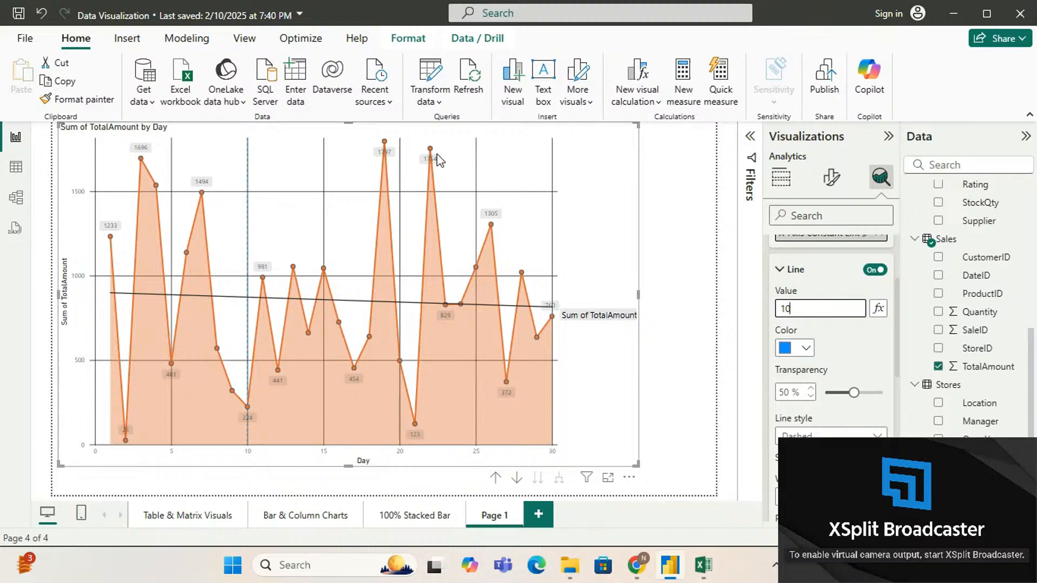
Remove the X-axis constant line at day 10.
scroll(828, 306, "up", 2)
scroll(828, 306, "up", 1)
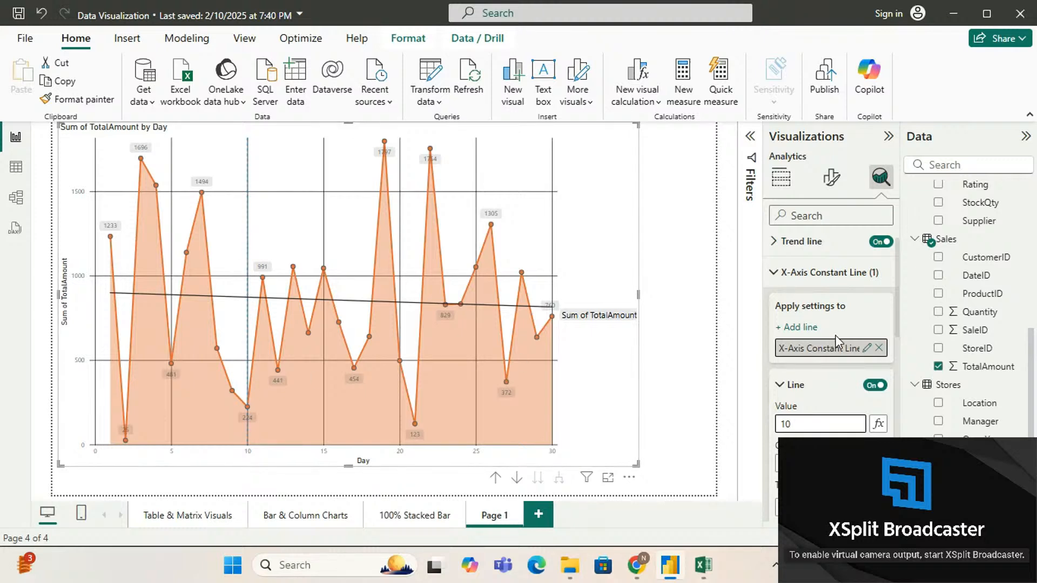
left_click(879, 349)
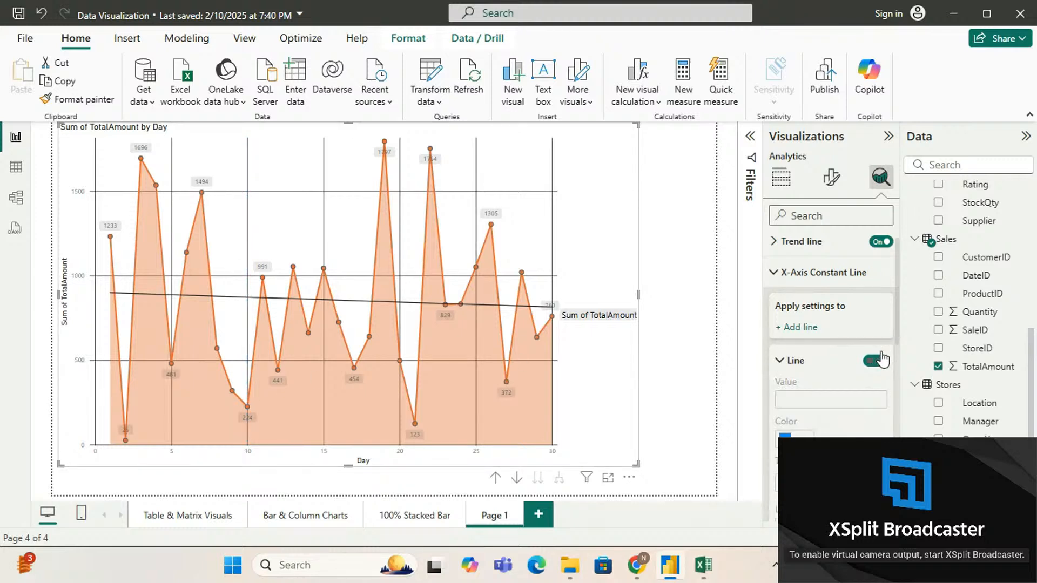
left_click(775, 274)
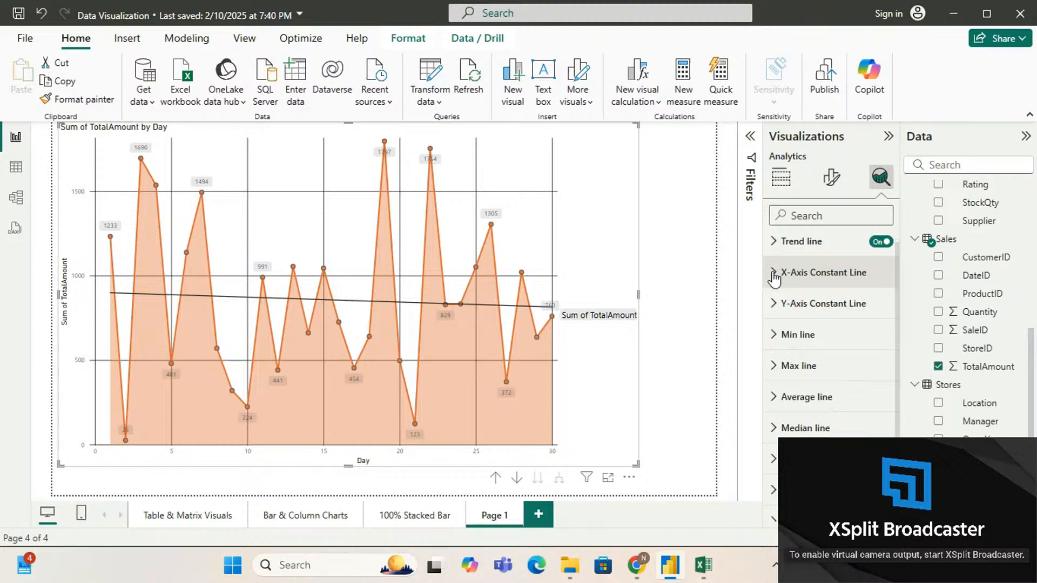
Add a Y-axis constant line at a total amount of 1000.
left_click(777, 305)
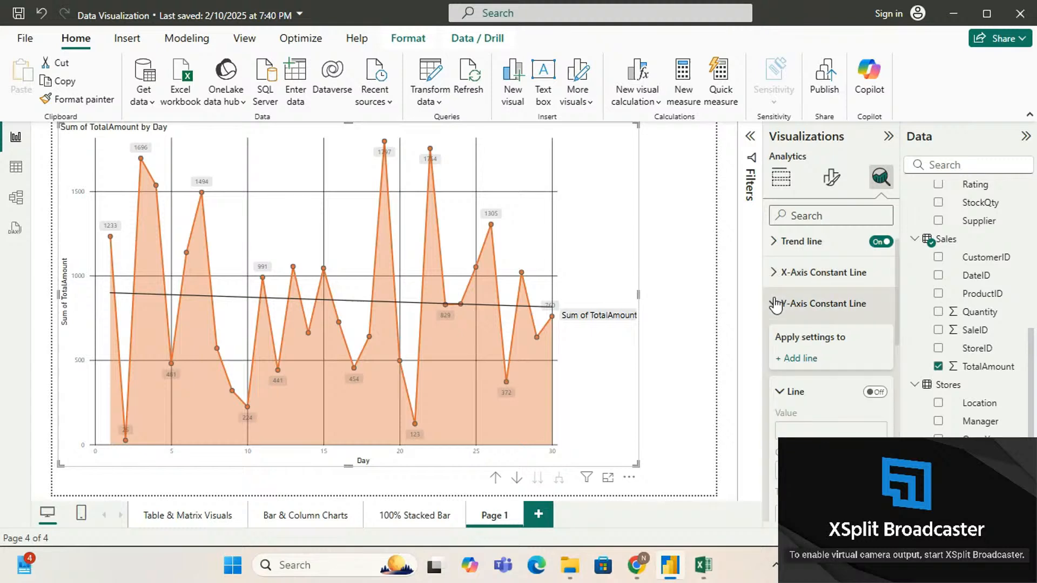
left_click(801, 358)
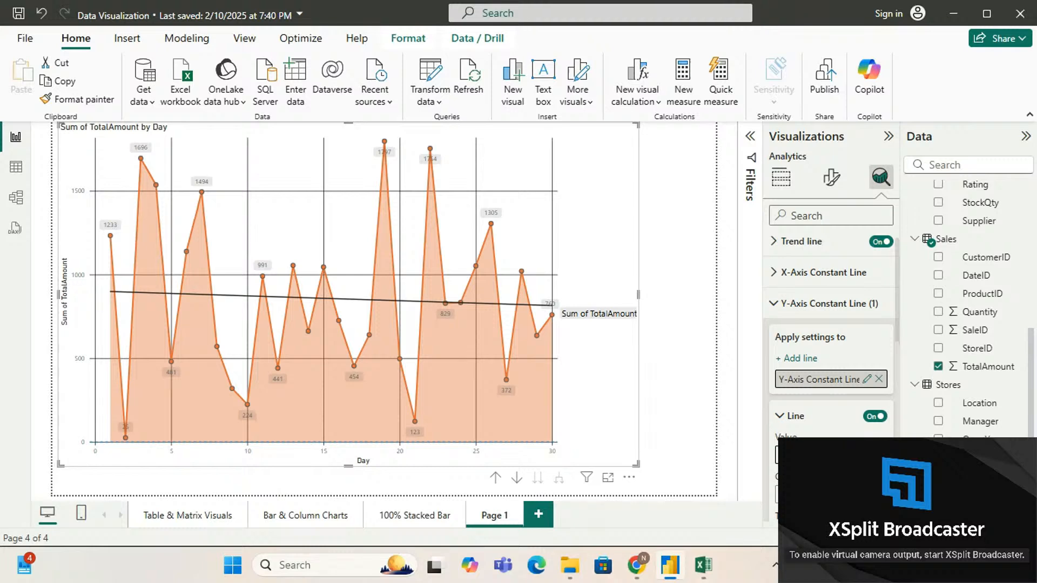
key("Return")
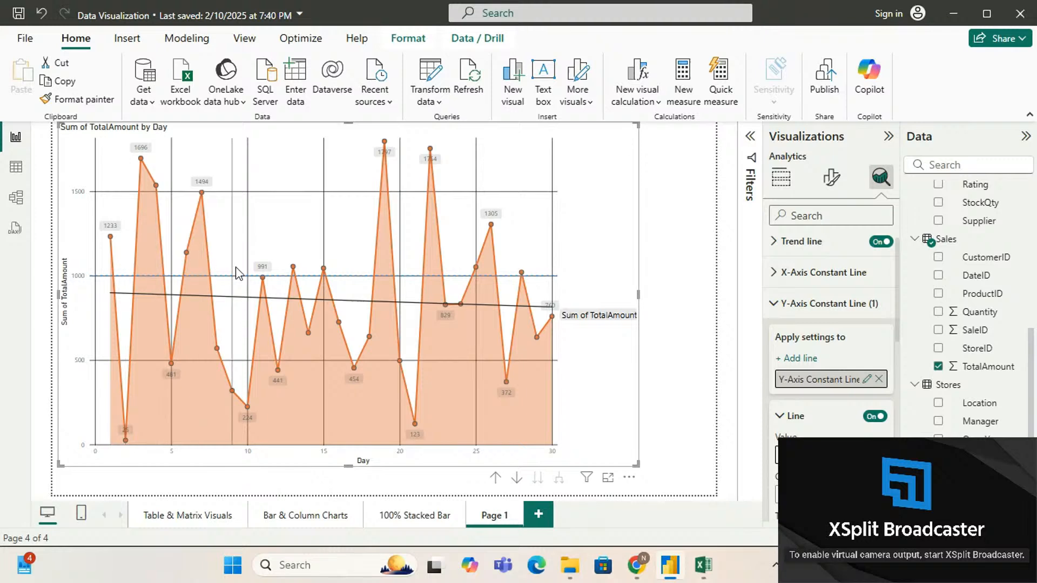
mouse_move(236, 274)
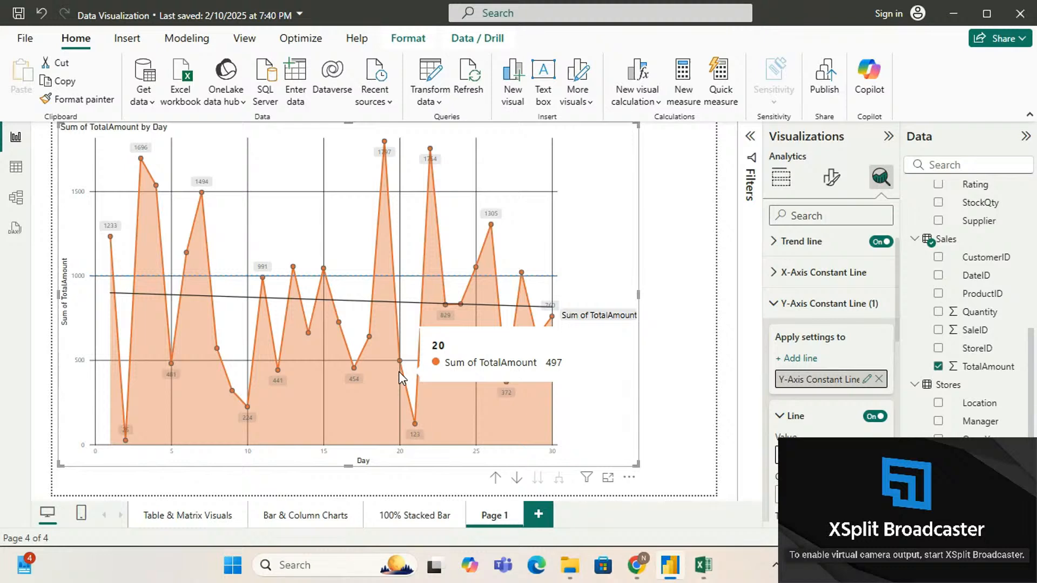
Turn off the trend line and remove the Y-axis constant line.
left_click(876, 244)
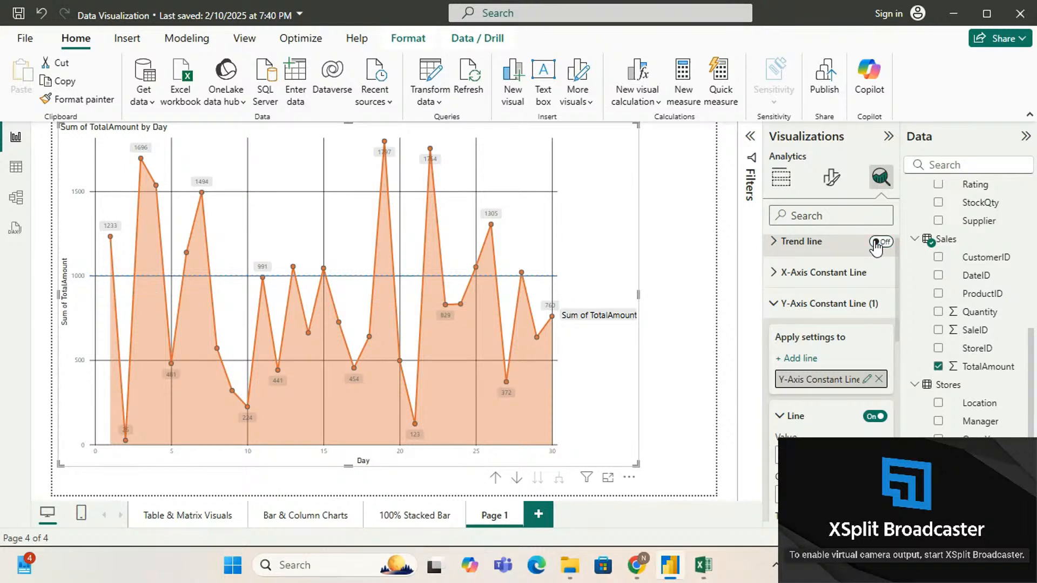
scroll(851, 379, "down", 5)
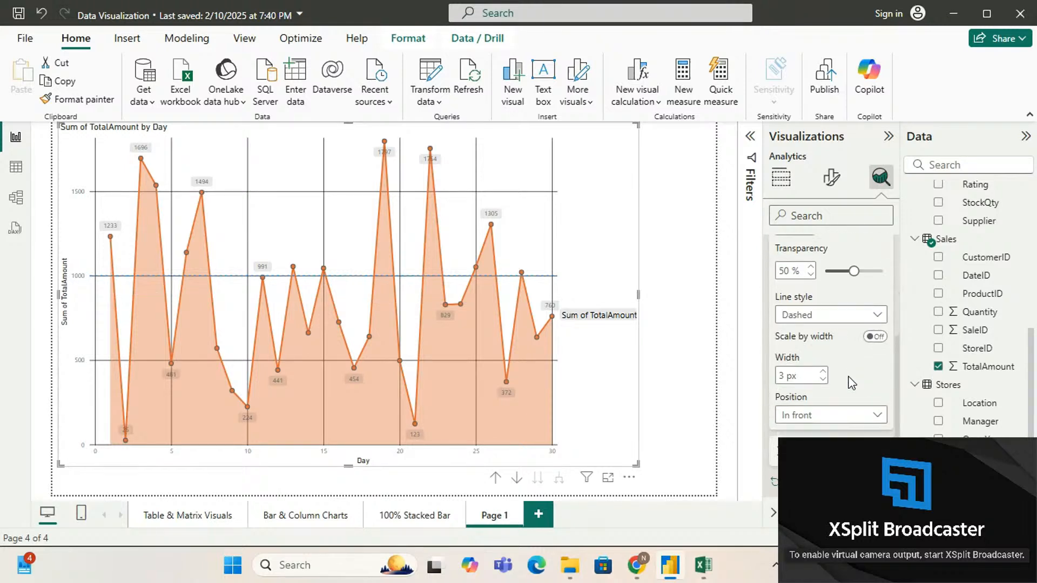
scroll(852, 382, "down", 2)
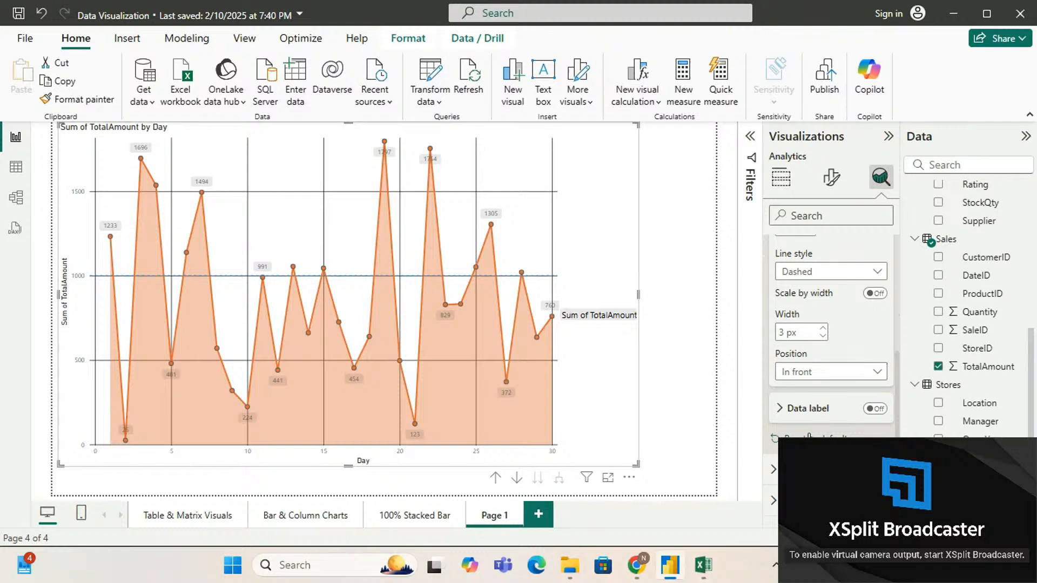
left_click(880, 409)
left_click(881, 410)
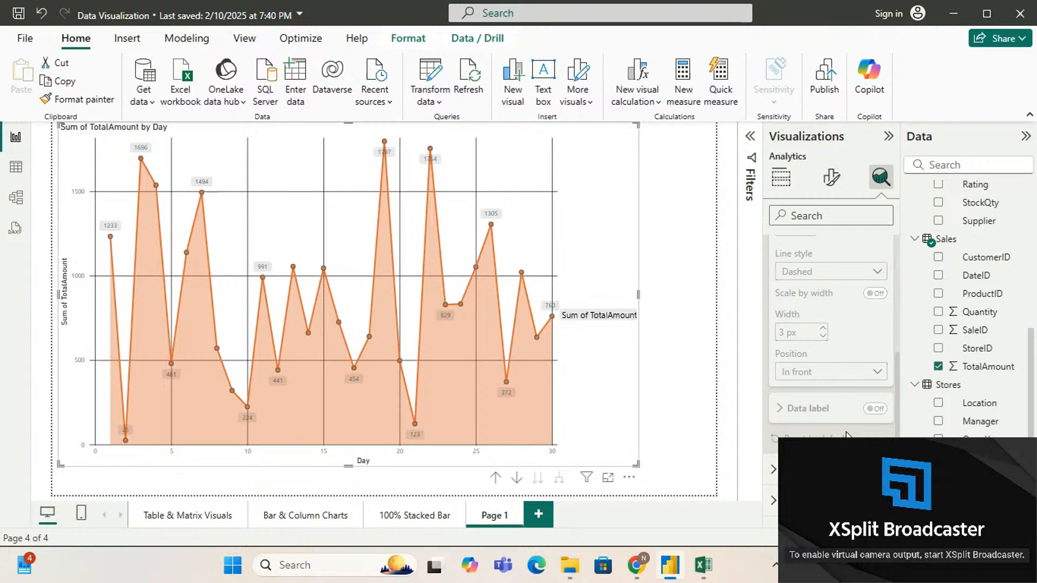
scroll(821, 378, "up", 4)
left_click(778, 318)
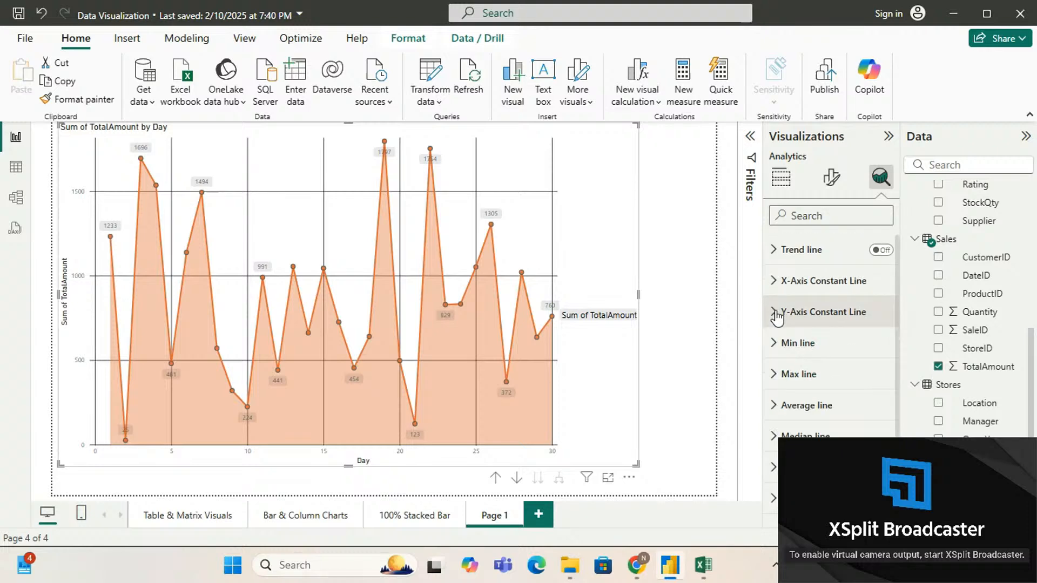
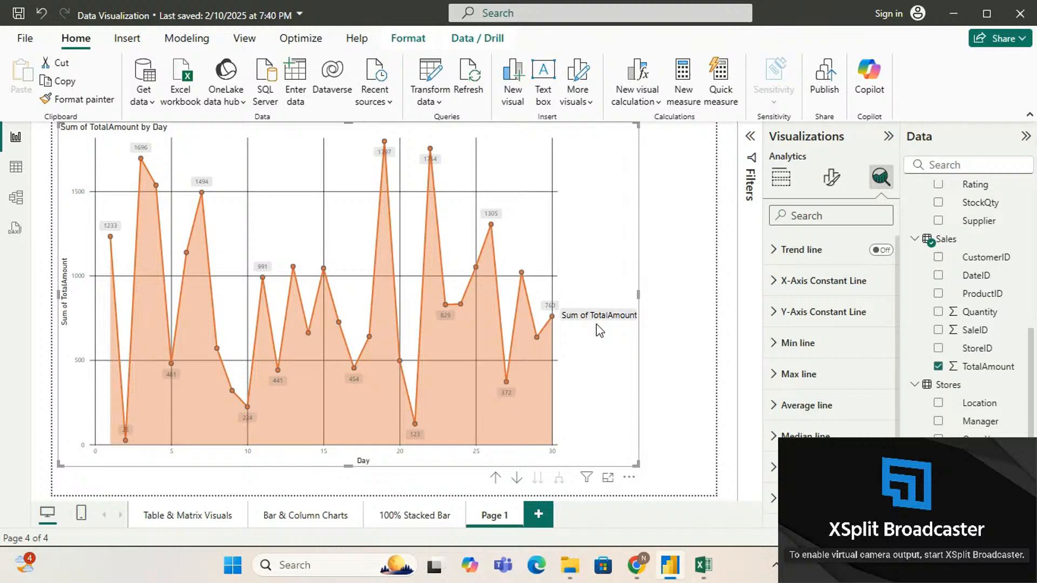
Turn off the shaded area under the line in the daily total sales chart.
left_click(782, 181)
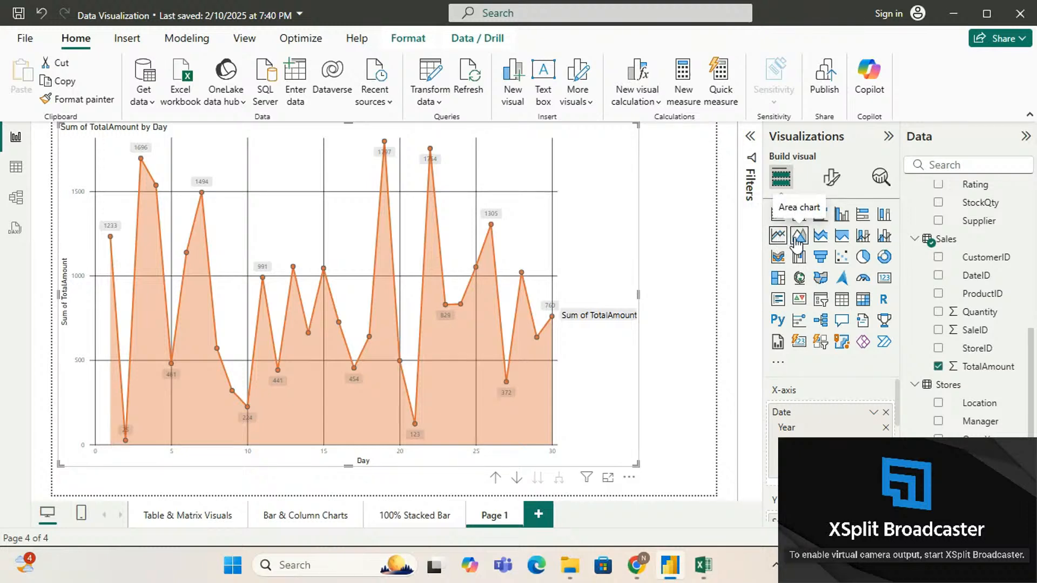
left_click(838, 182)
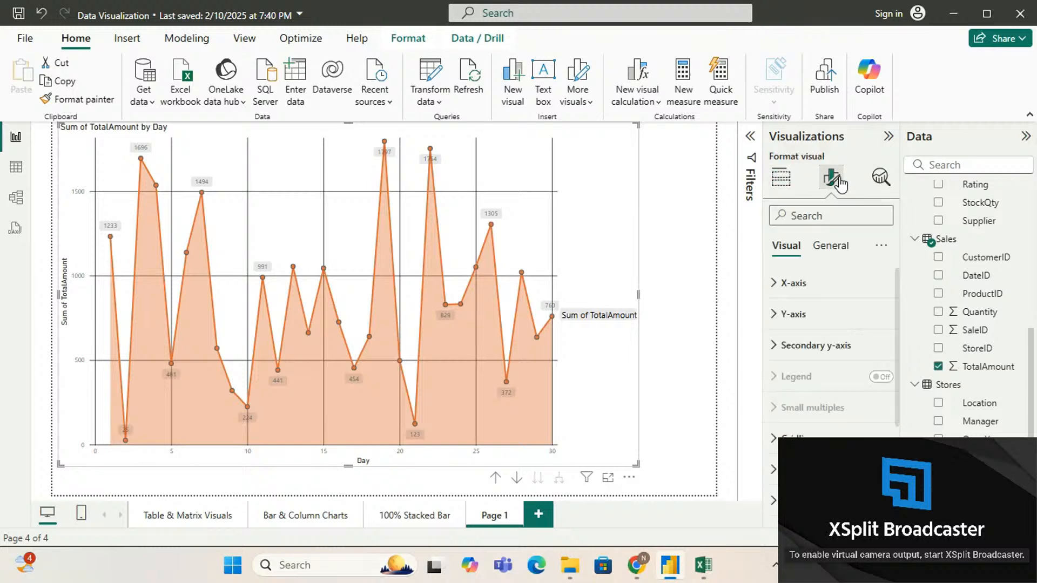
scroll(833, 324, "down", 3)
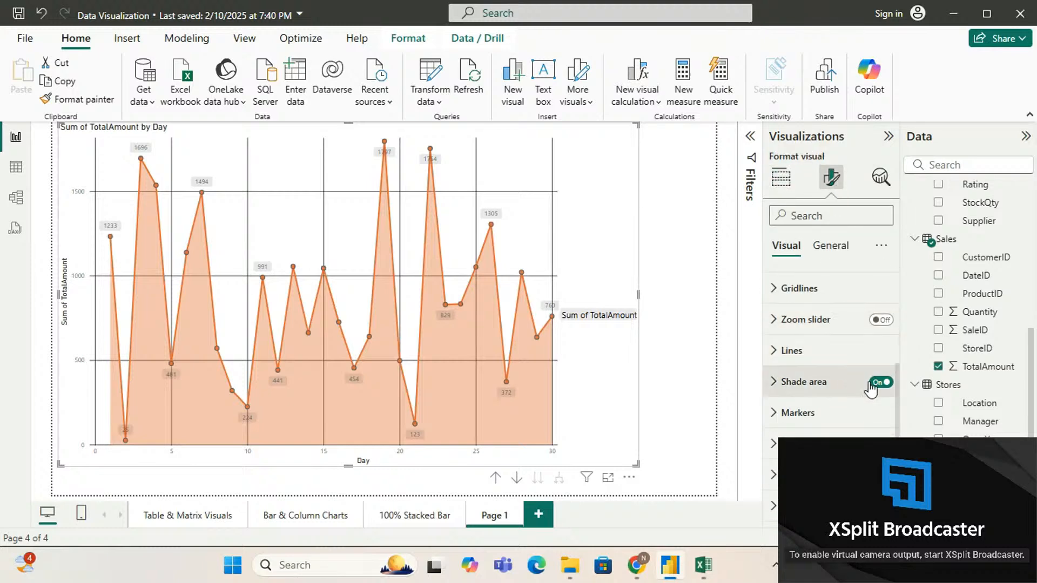
left_click(875, 384)
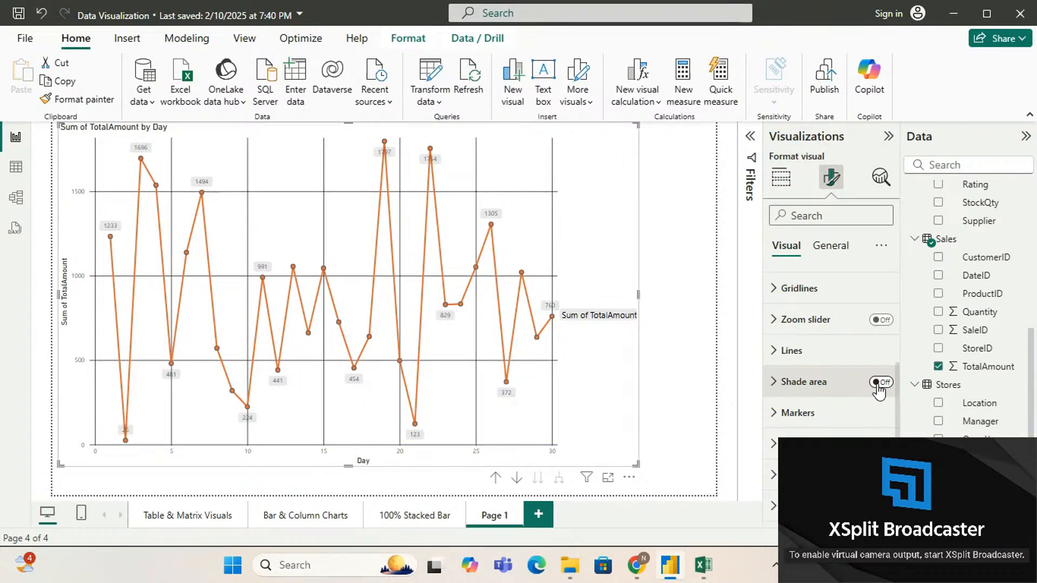
Convert the daily total sales chart to an area chart and turn its shade area on.
left_click(781, 177)
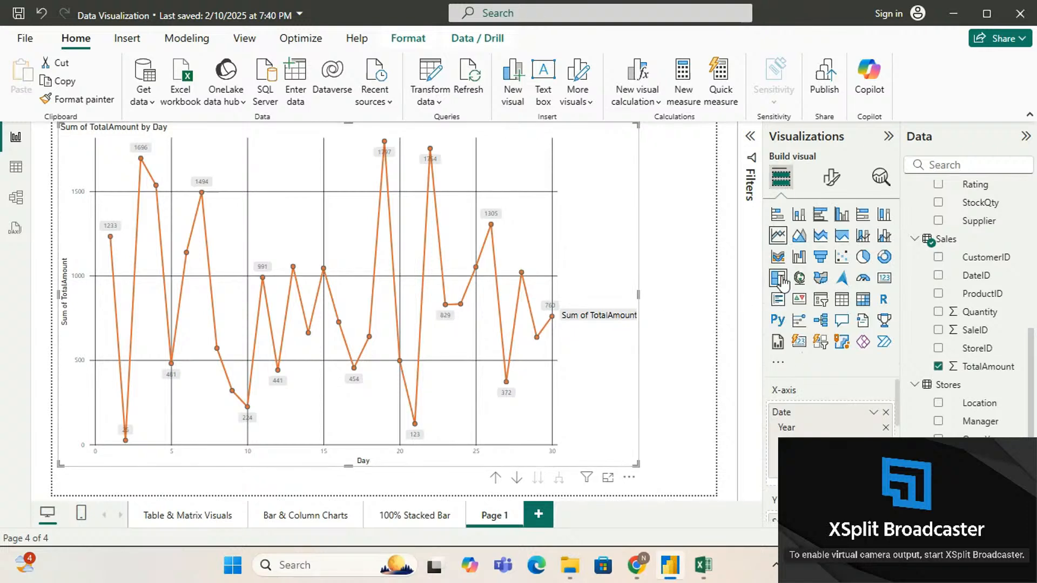
left_click(799, 237)
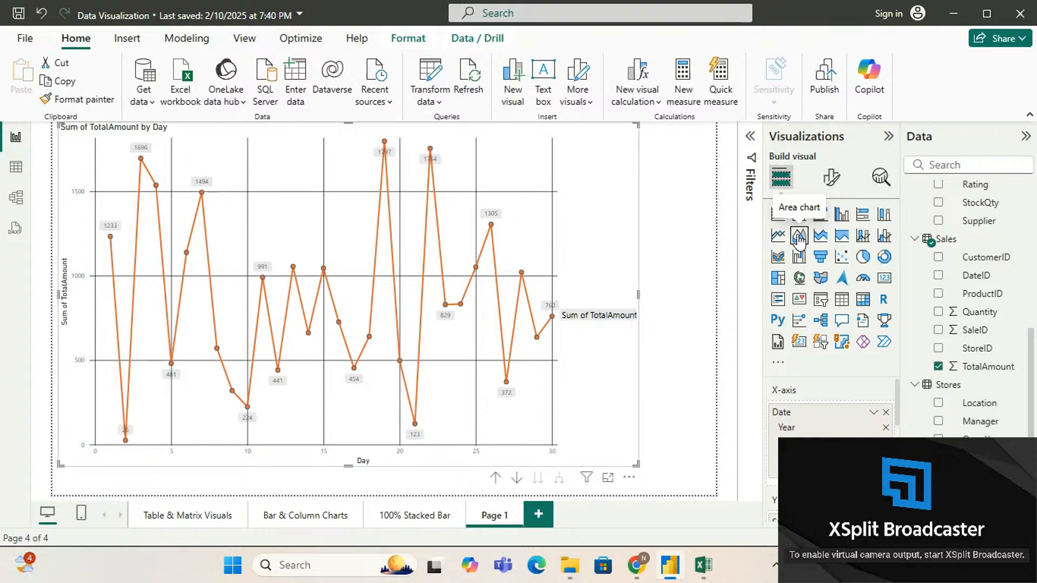
scroll(809, 397, "down", 2)
scroll(809, 398, "down", 2)
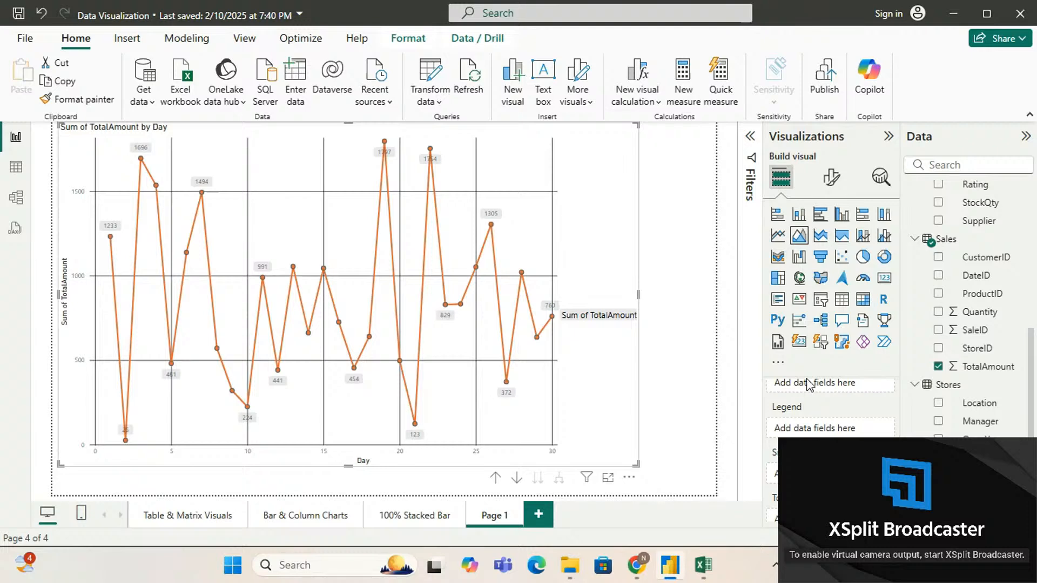
left_click(833, 179)
scroll(859, 350, "down", 2)
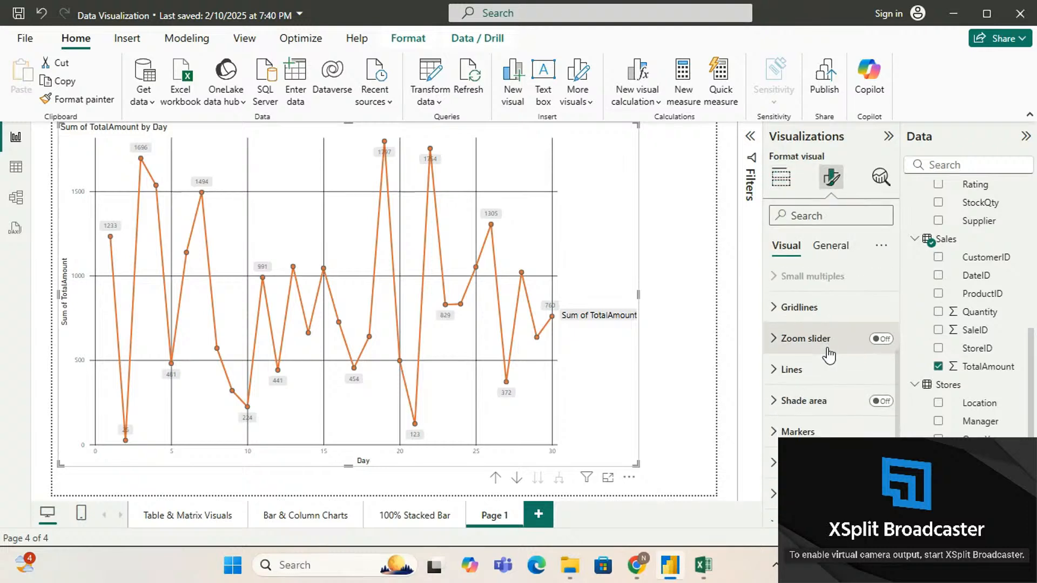
left_click(878, 401)
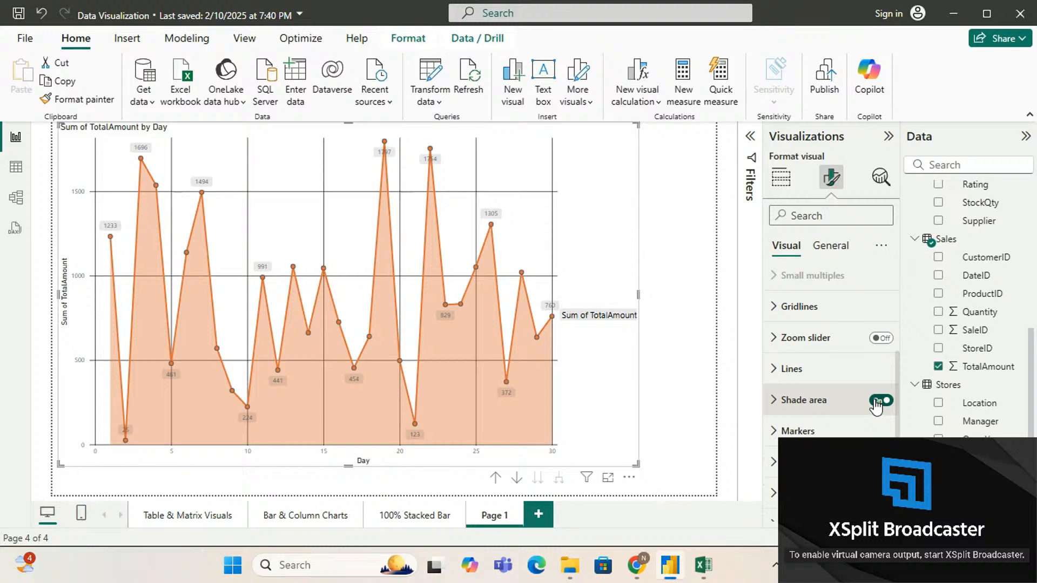
Split the area chart by store Location using the legend and inspect the values on individual days.
left_click(790, 182)
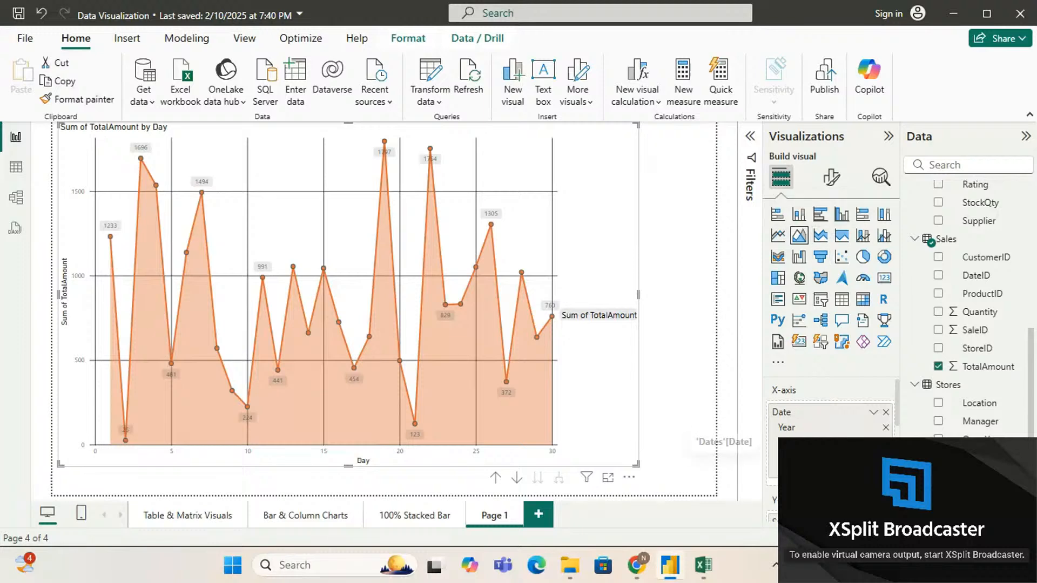
scroll(784, 427, "down", 3)
scroll(832, 416, "down", 2)
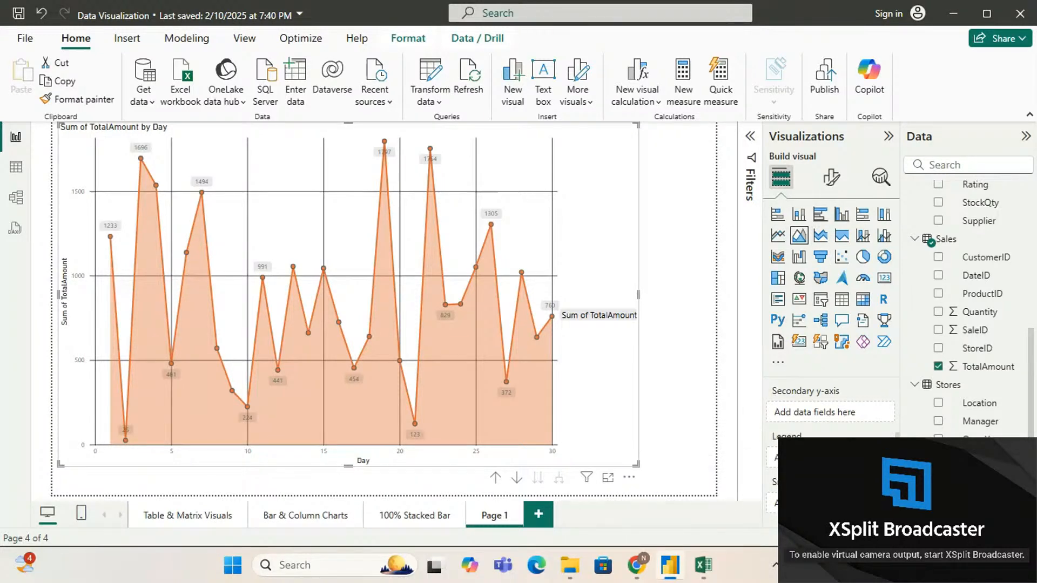
scroll(832, 416, "down", 1)
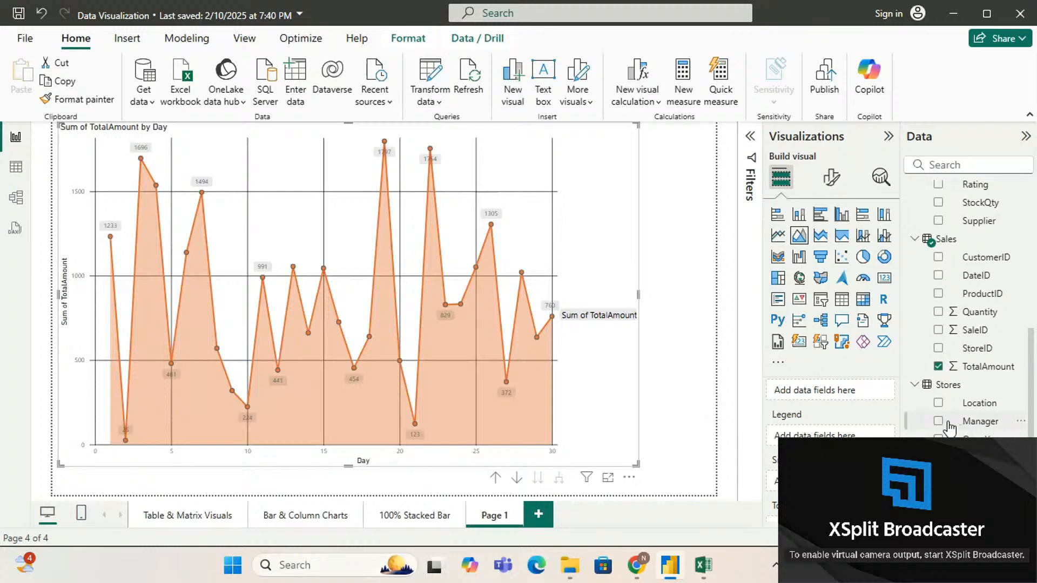
left_click_drag(961, 406, 832, 432)
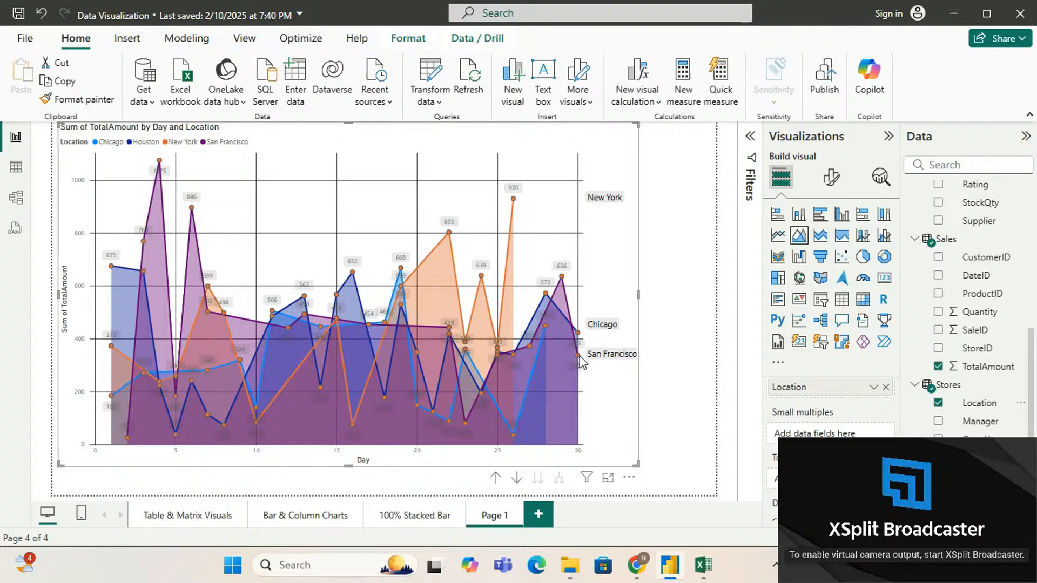
mouse_move(578, 334)
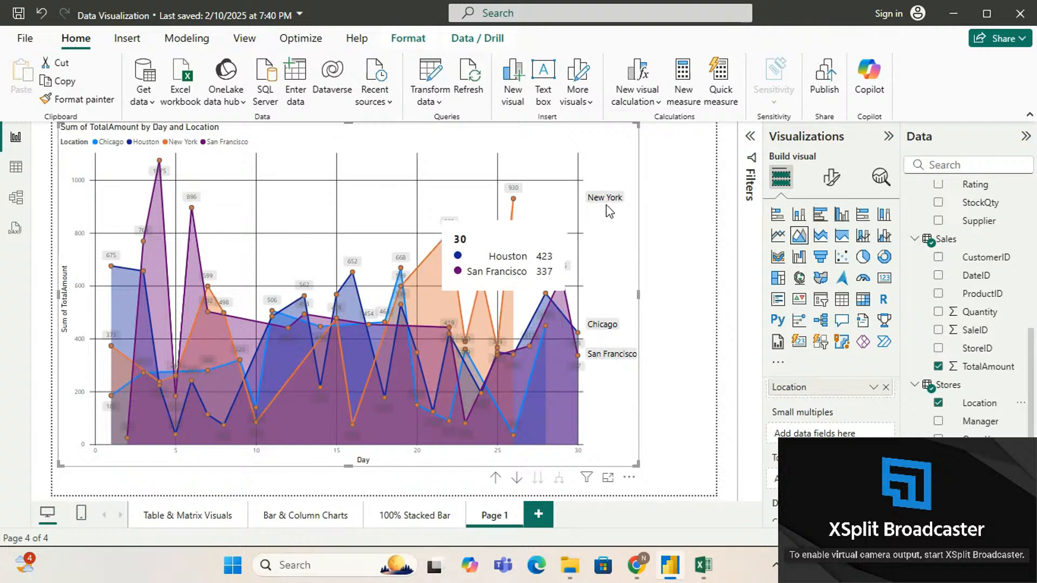
mouse_move(512, 202)
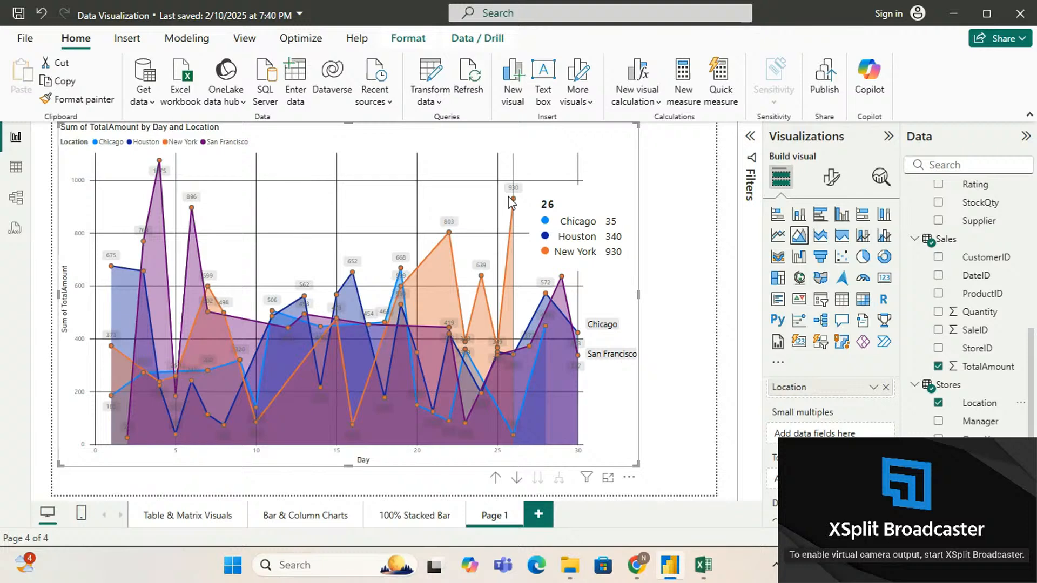
mouse_move(543, 328)
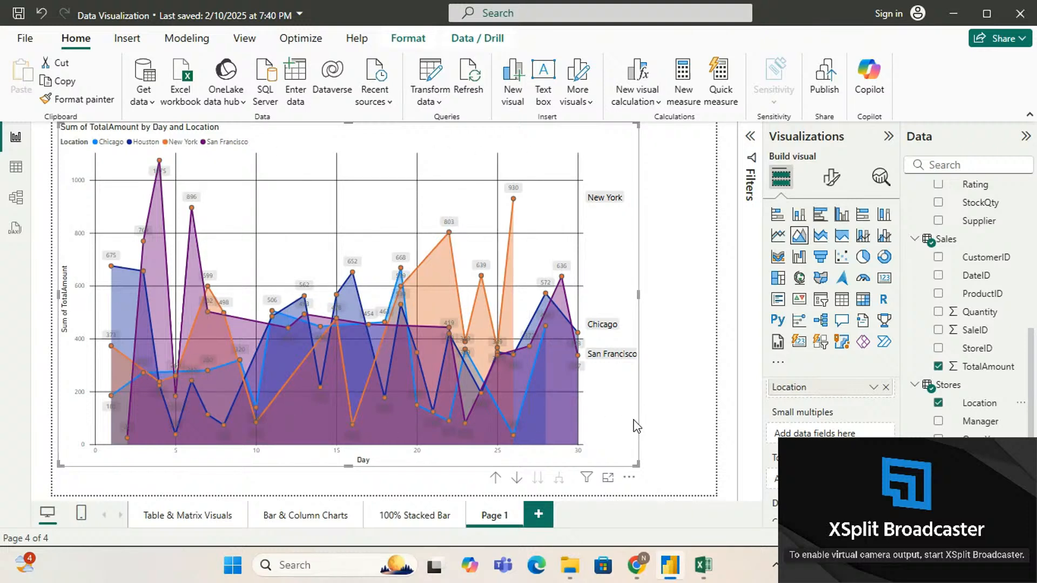
Try the location sales visual as a stacked area chart and as a 100% stacked area chart.
left_click(829, 244)
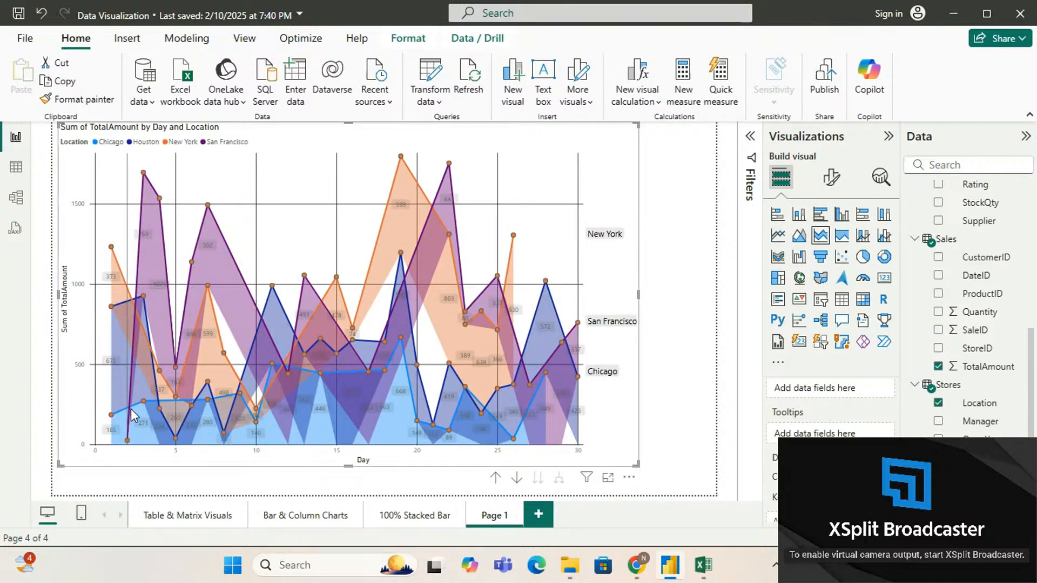
mouse_move(188, 416)
left_click(844, 242)
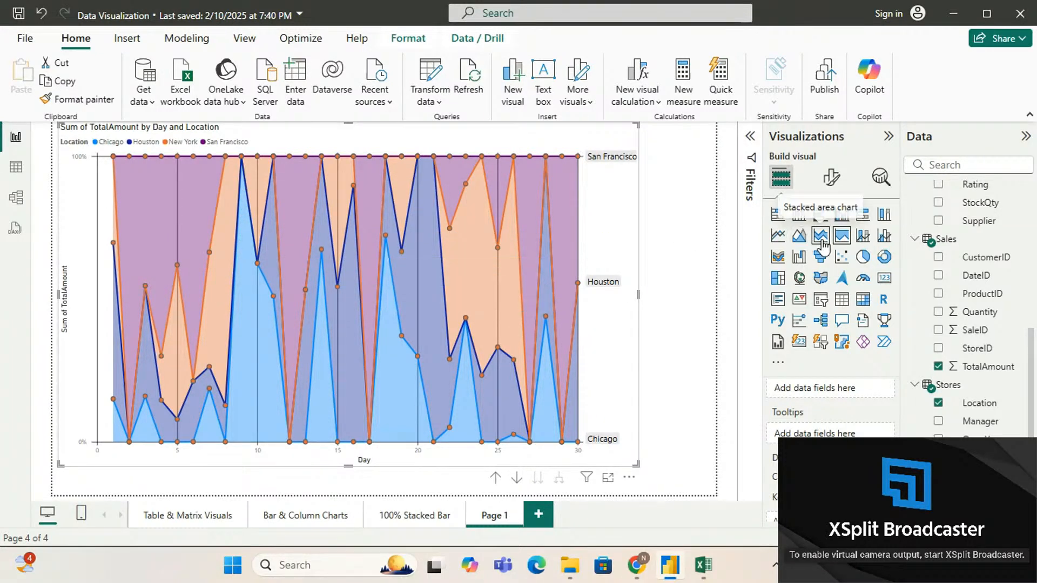
Change the visual to a line chart and remove Location from its legend.
left_click(778, 236)
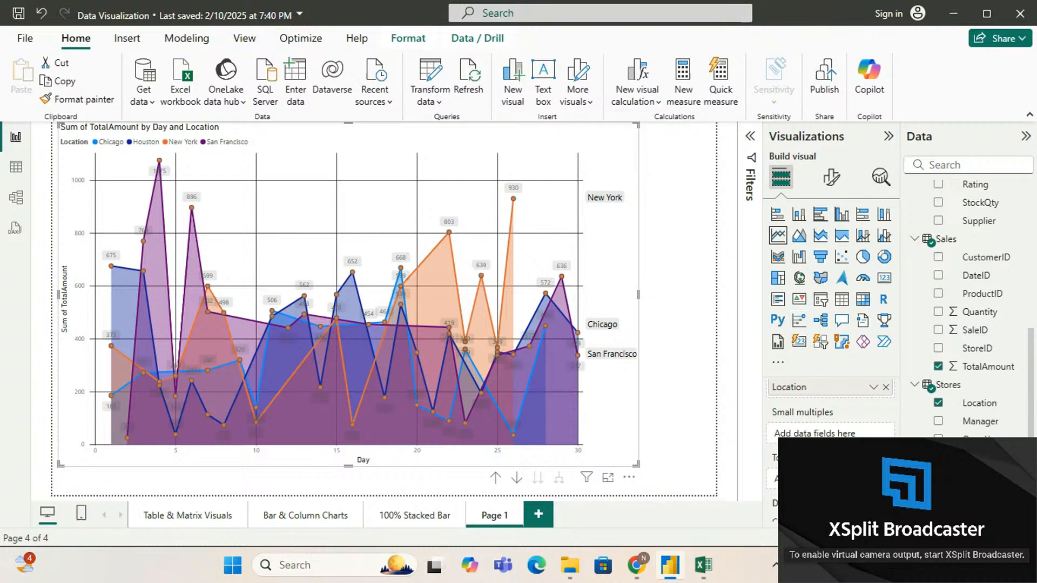
left_click(885, 387)
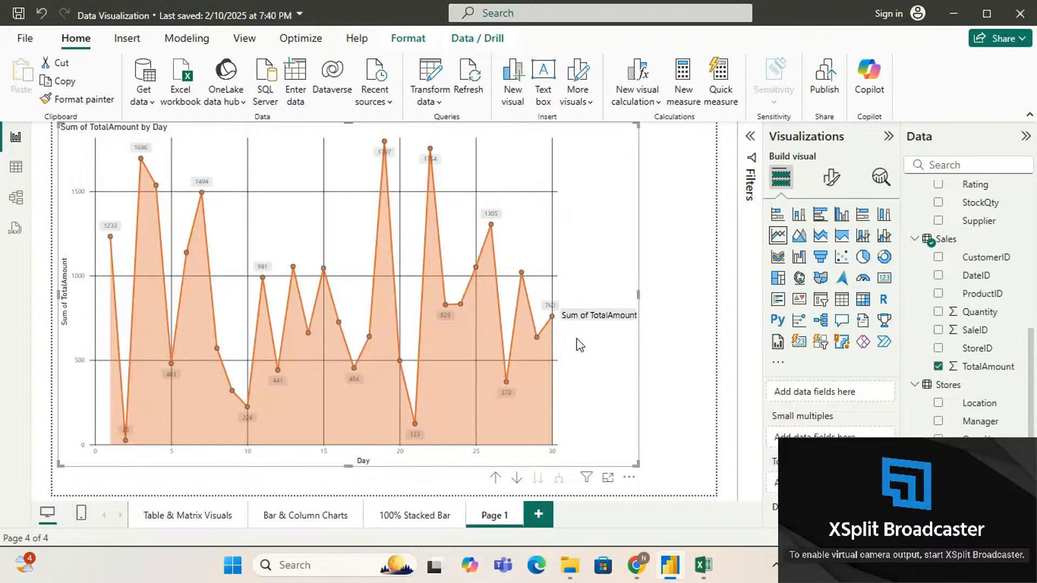
Rename the report page Page 1 as Line Chart.
double_click(502, 516)
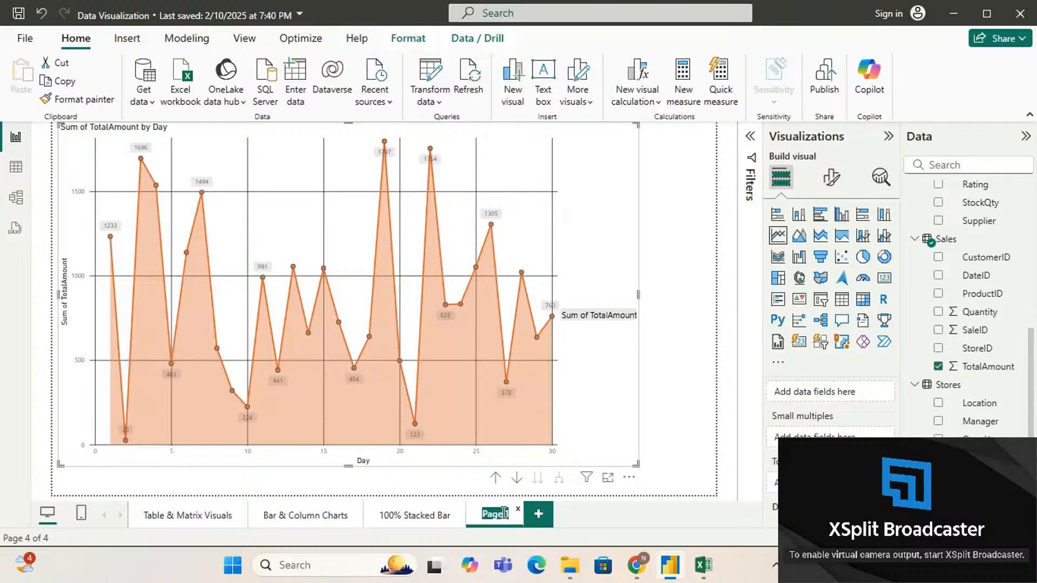
type("Line Chart")
key("Return")
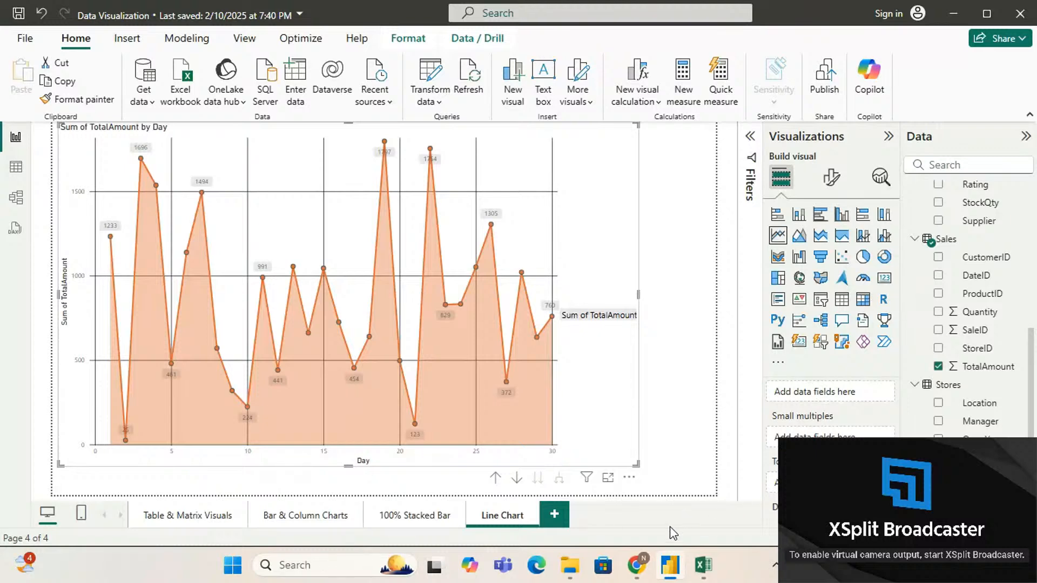
Switch to the YouTube Studio live streaming window in Chrome and stop sharing the screen.
mouse_move(643, 579)
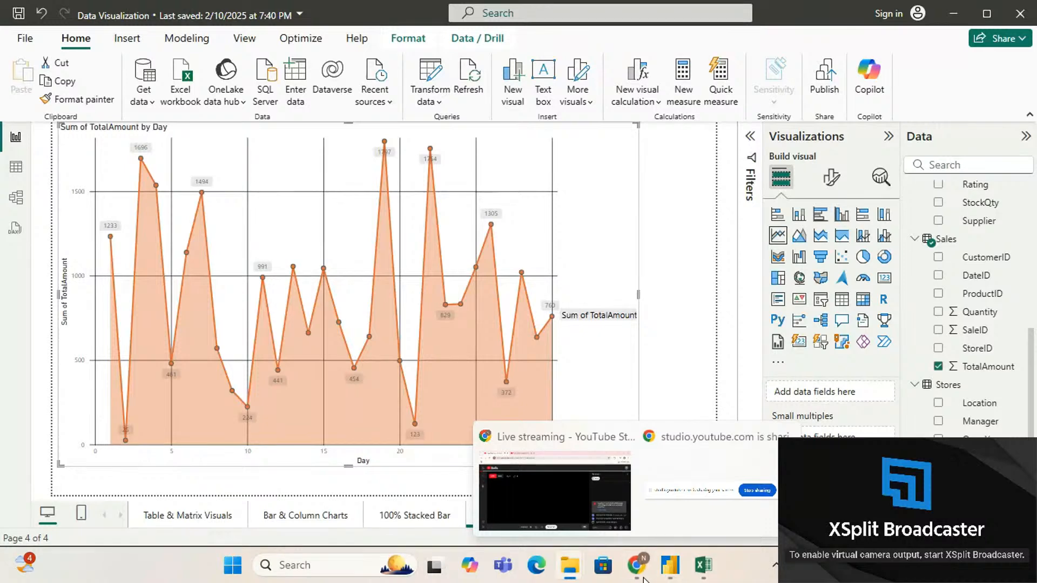
left_click(602, 518)
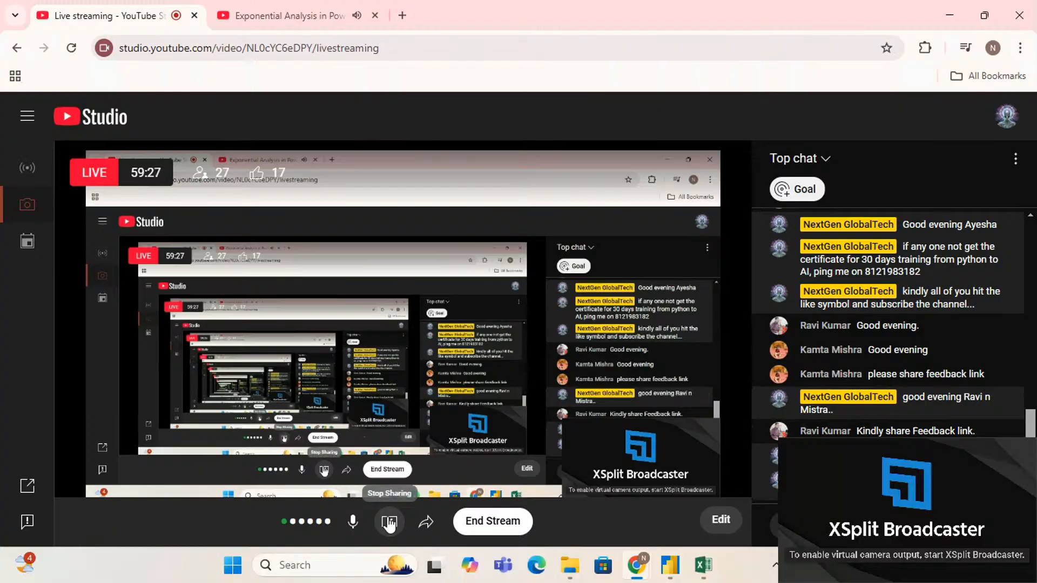
left_click(389, 523)
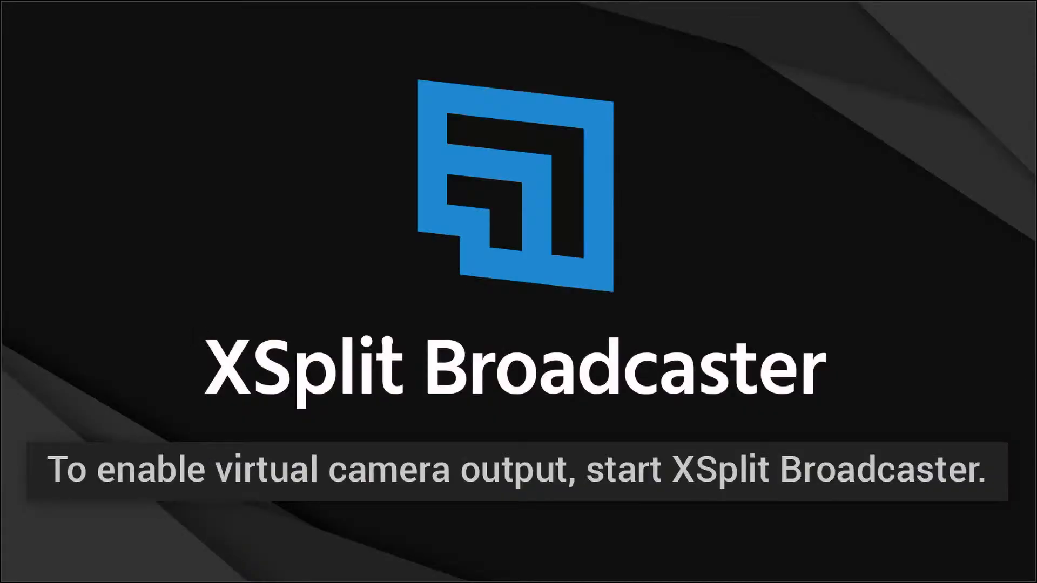